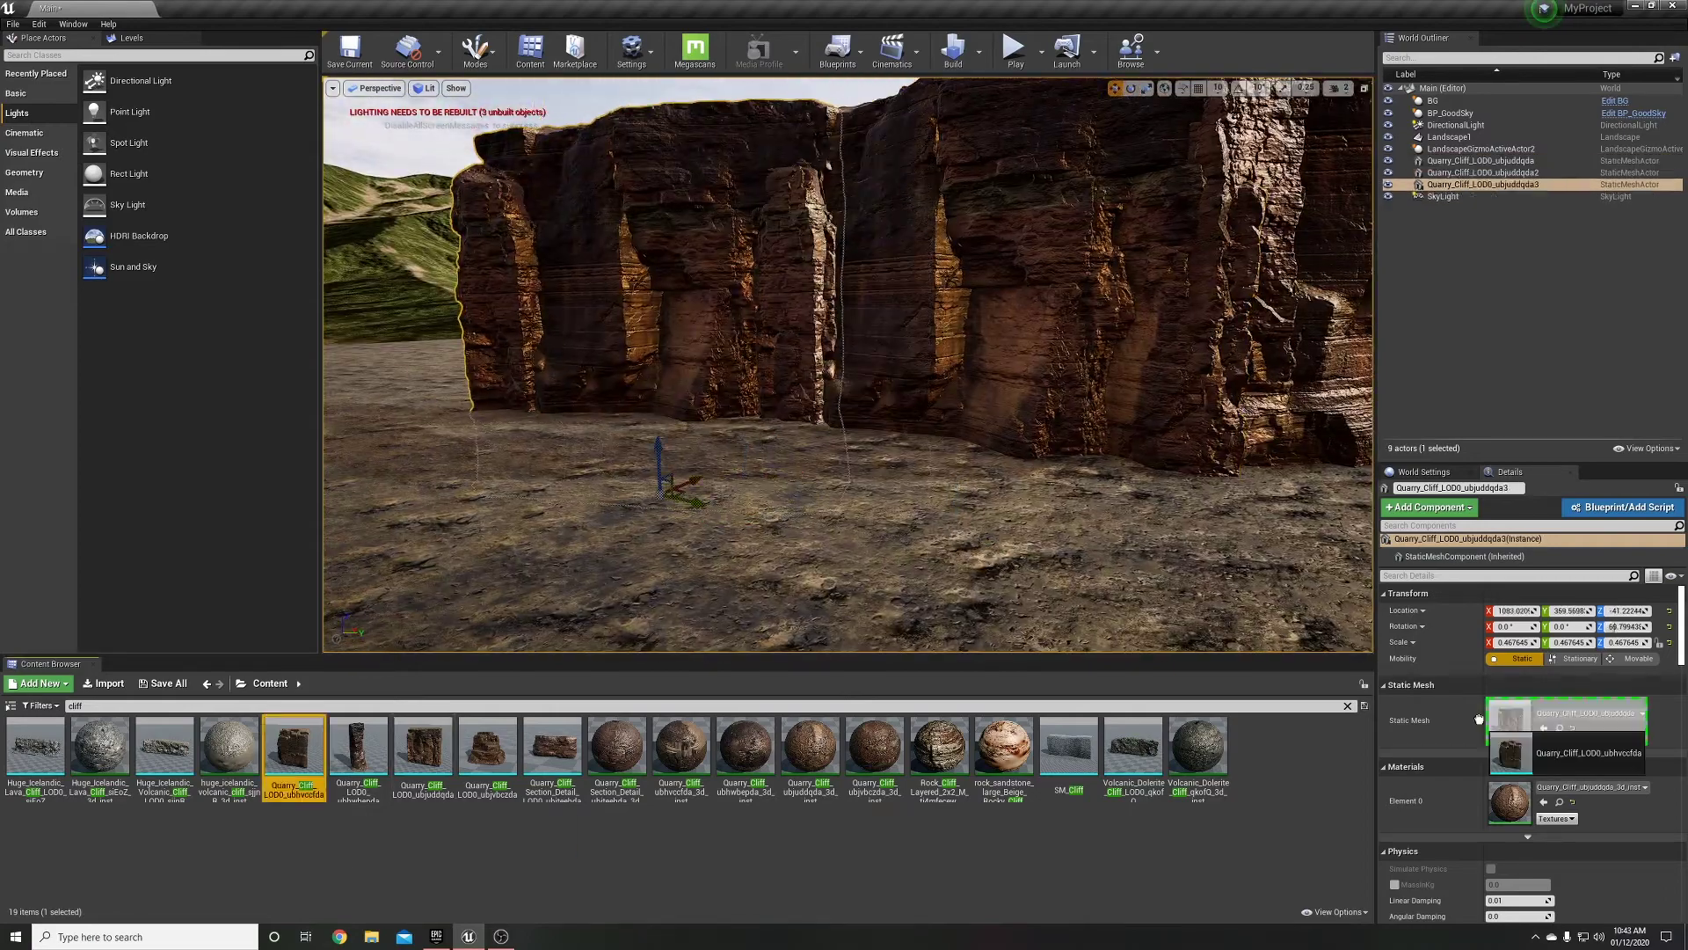
Swap a cliff to another quarry cliff mesh, rotate it, then drop a Cine Camera Actor into the level
{"action": "left_click_drag", "start_coordinate": [1478, 719], "coordinate": [1509, 719]}
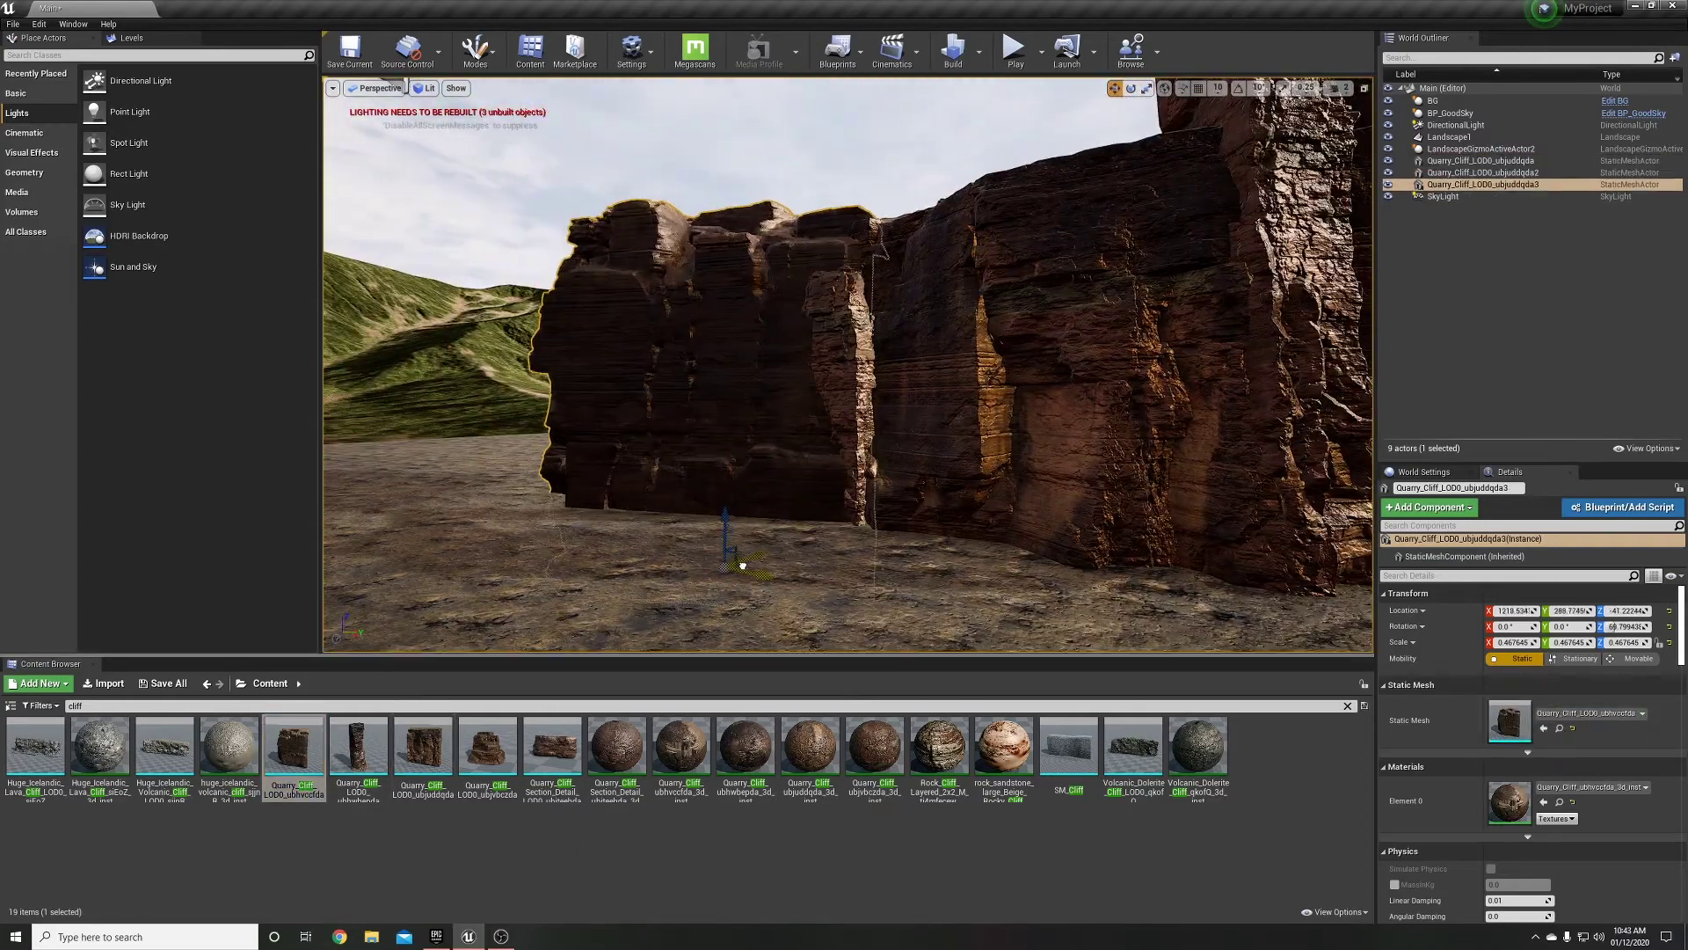
{"action": "key", "text": "e"}
{"action": "left_click_drag", "start_coordinate": [774, 462], "coordinate": [668, 462]}
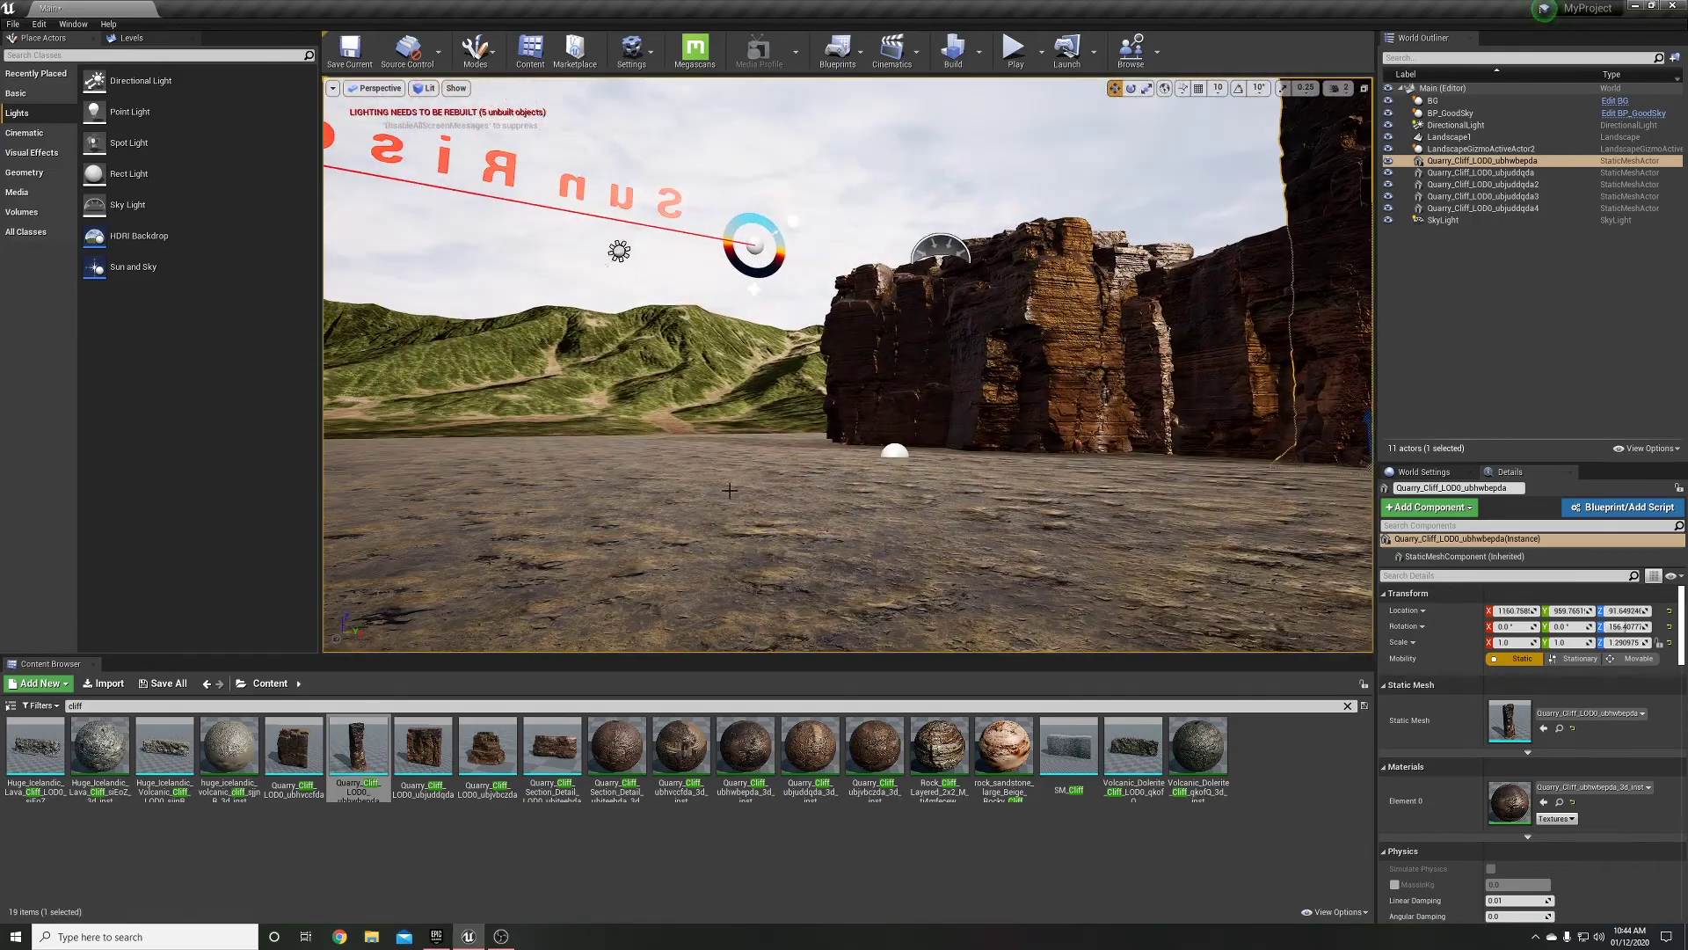
{"action": "left_click", "coordinate": [24, 132]}
{"action": "left_click_drag", "start_coordinate": [145, 142], "coordinate": [774, 527]}
Pilot the cine camera, expand its lens settings and aim it at the hills and cliffs
{"action": "key", "text": "ctrl+shift+p"}
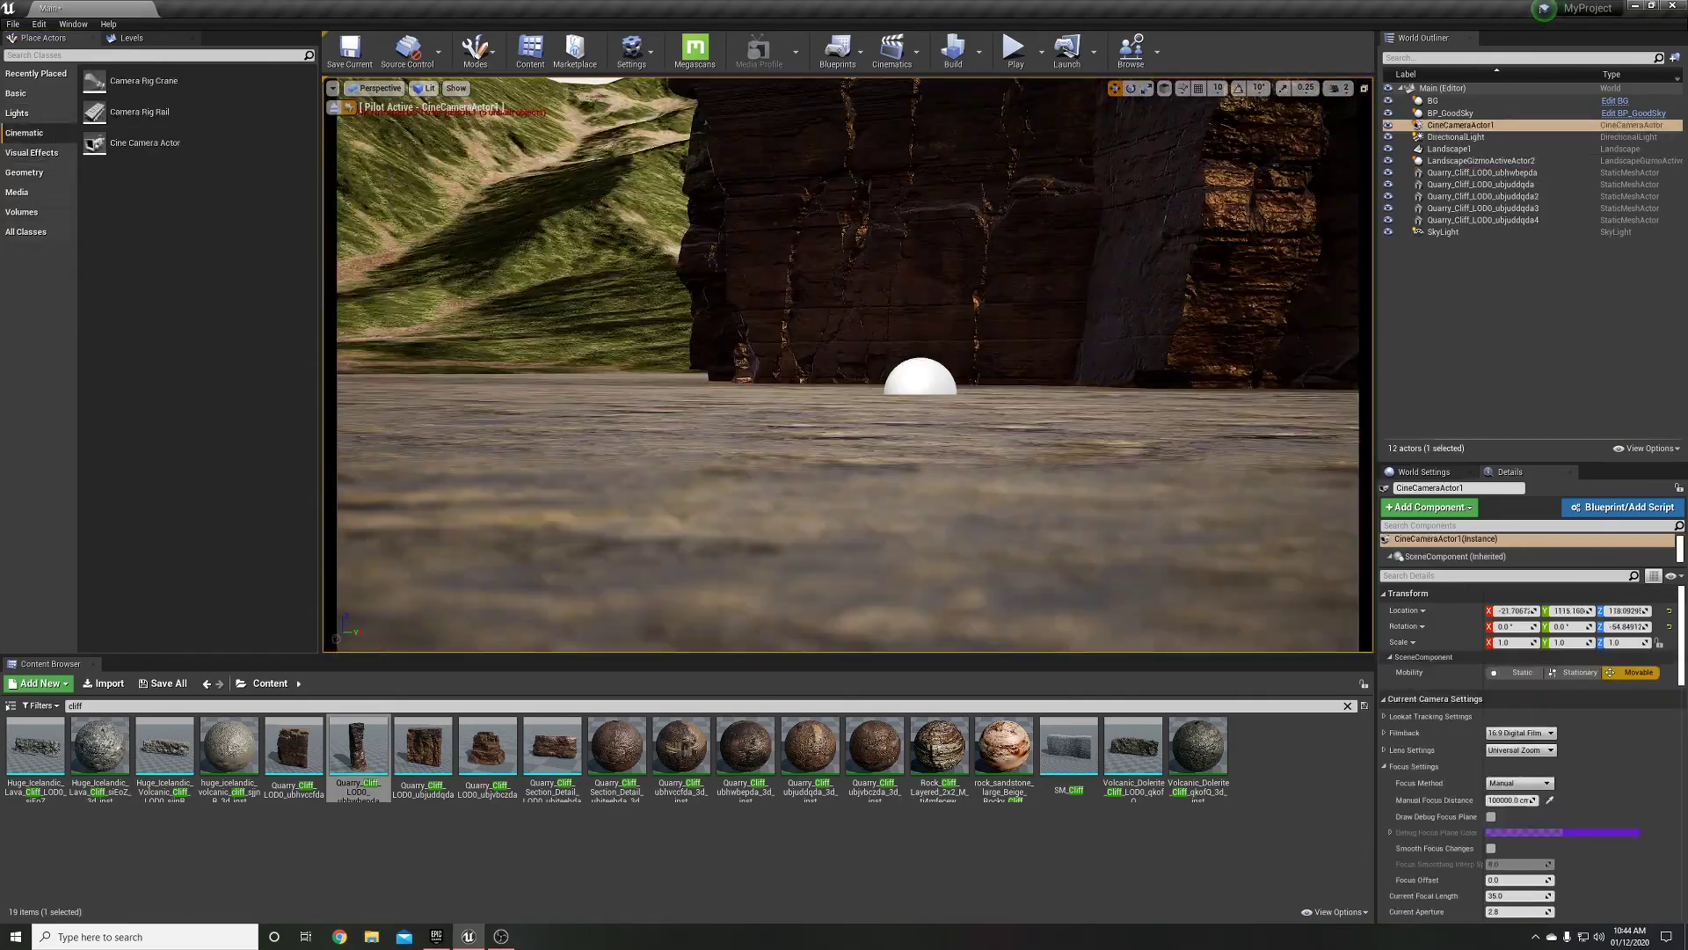
{"action": "scroll", "coordinate": [1530, 704], "scroll_direction": "down", "scroll_amount": 3}
{"action": "left_click", "coordinate": [1411, 686]}
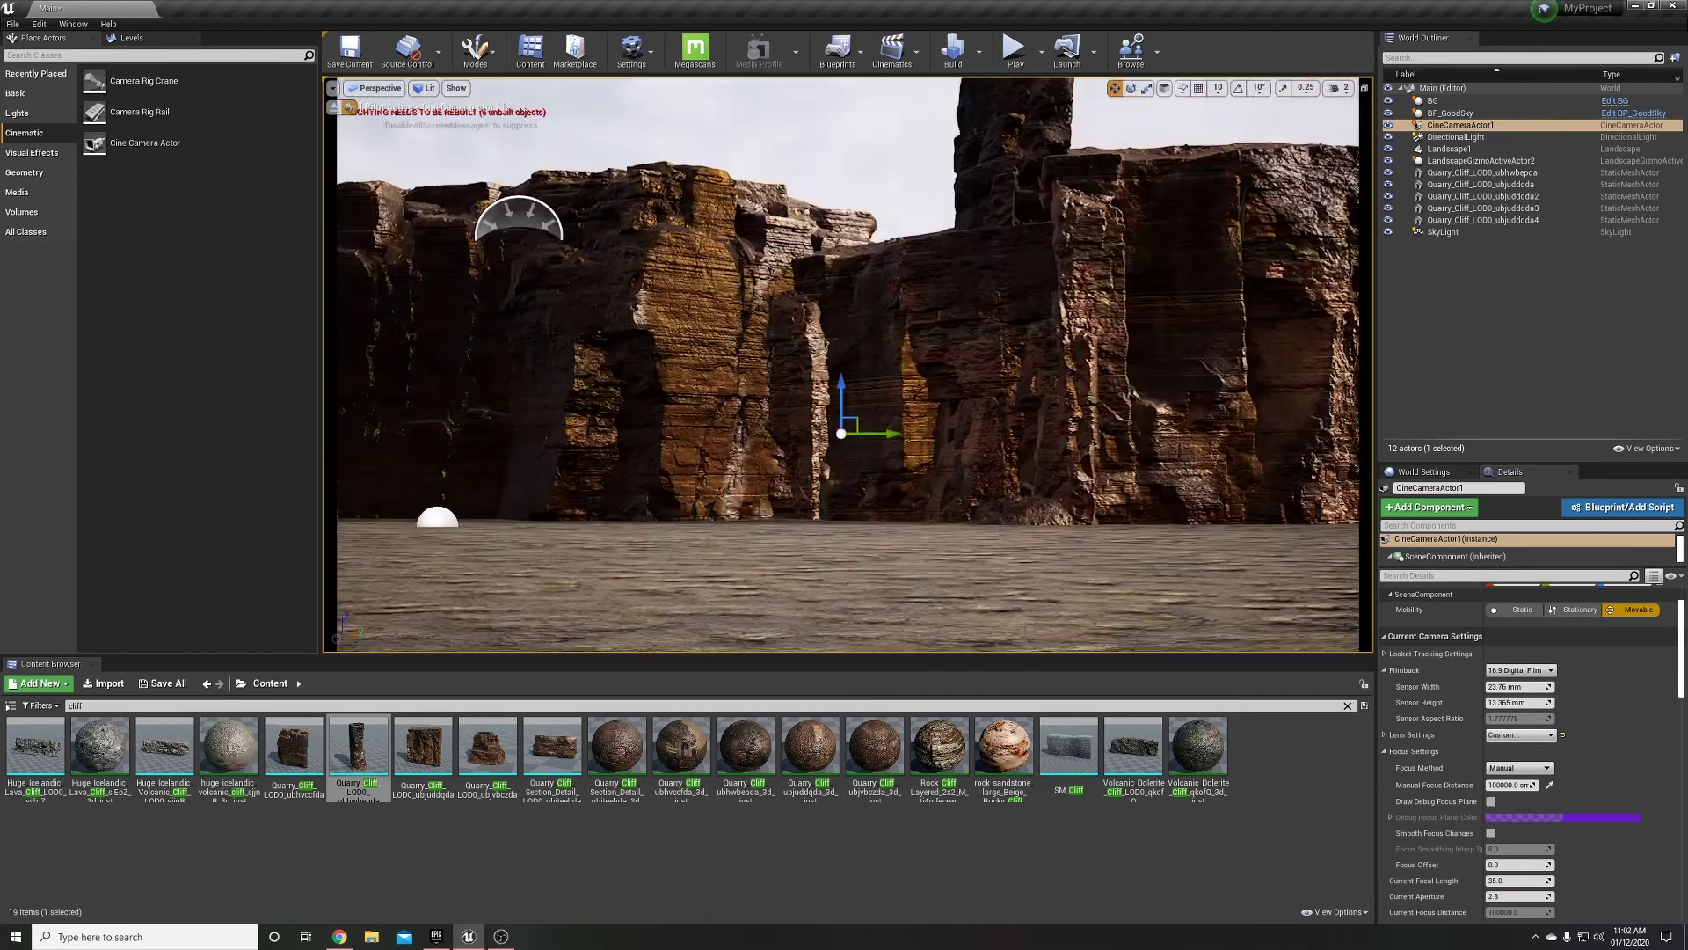
{"action": "right_click_drag", "start_coordinate": [848, 365], "coordinate": [703, 365]}
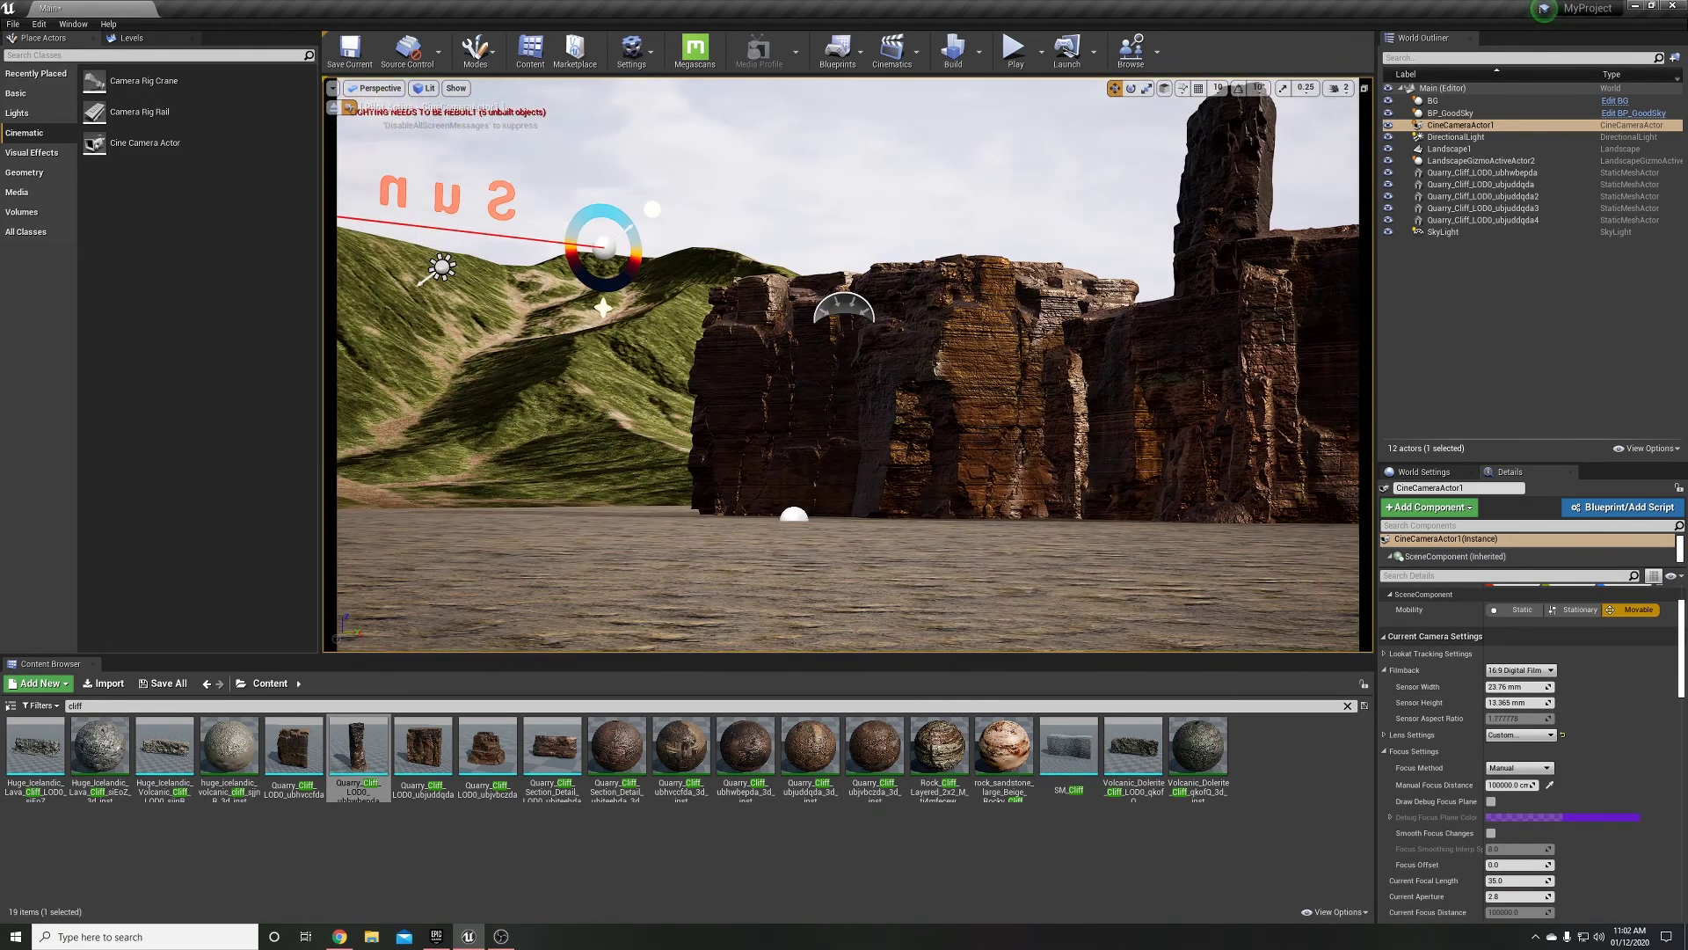
{"action": "left_click", "coordinate": [383, 103]}
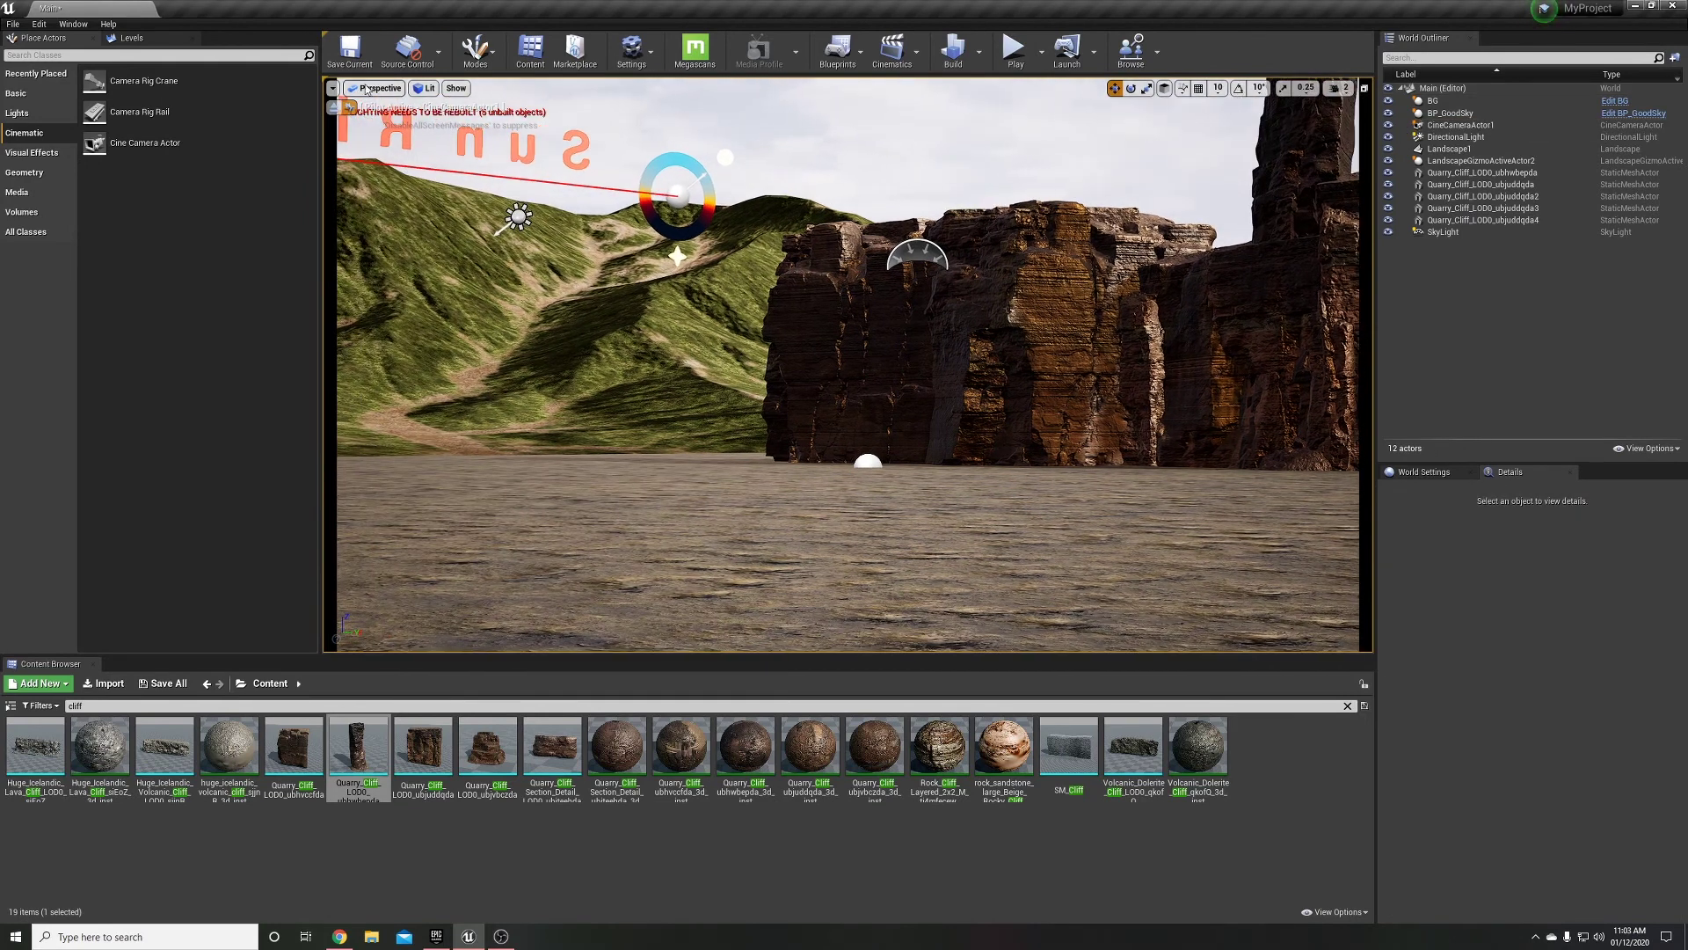
{"action": "left_click", "coordinate": [427, 240]}
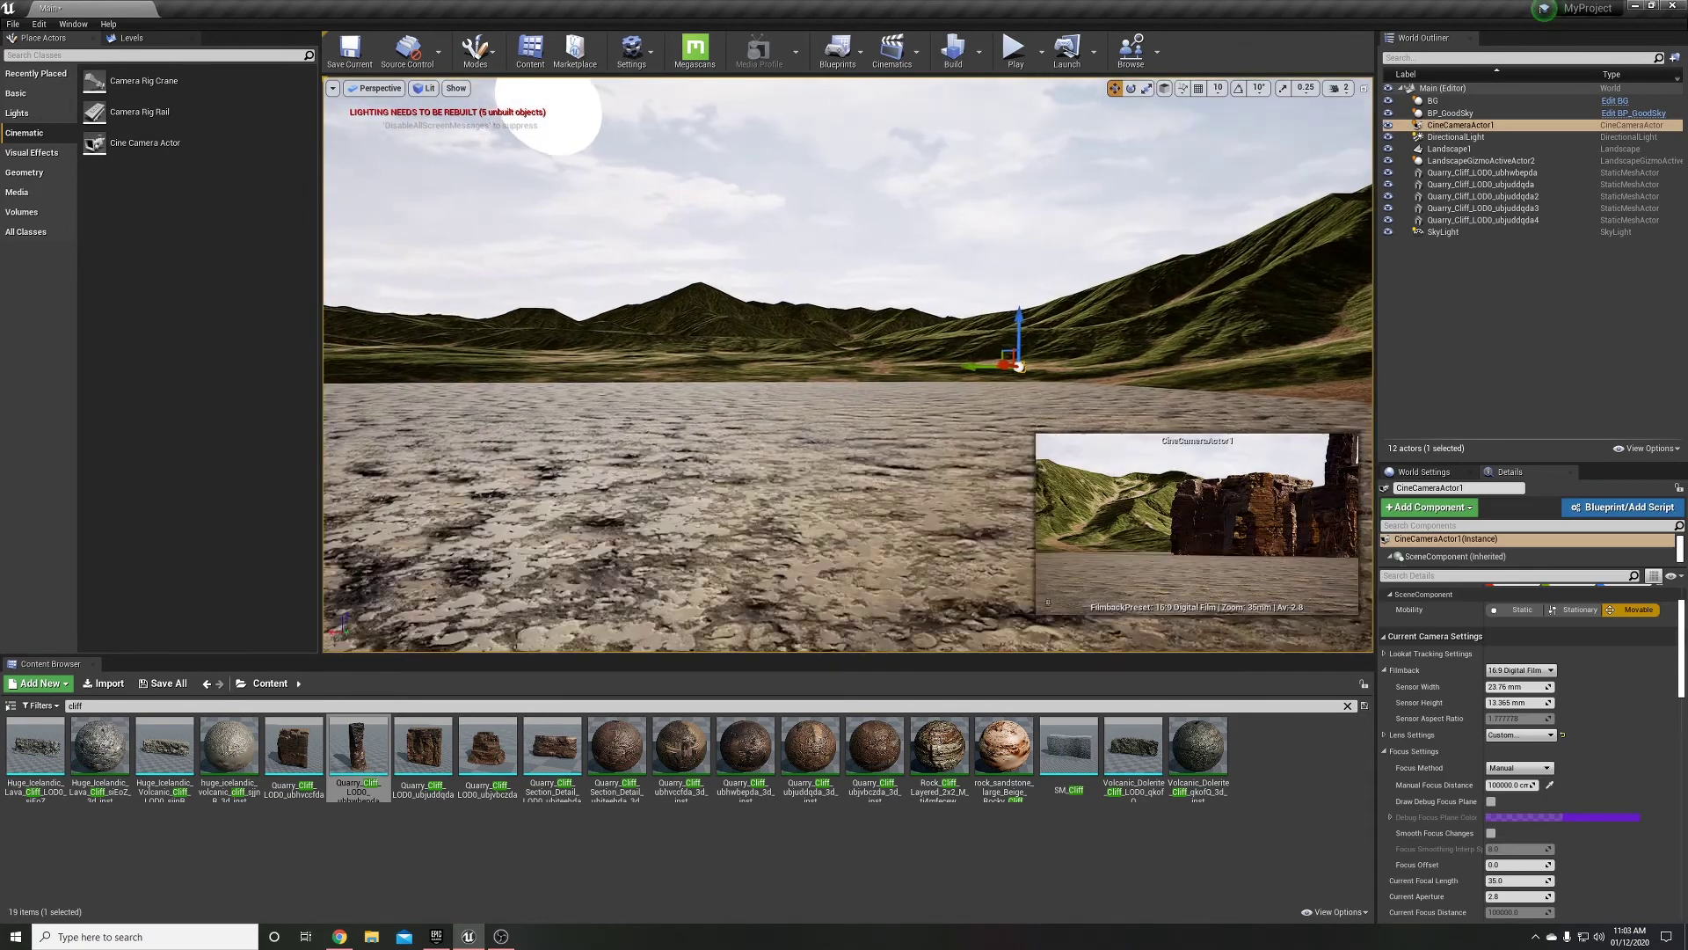
{"action": "right_click_drag", "start_coordinate": [791, 440], "coordinate": [886, 706]}
Alt-drag a copy of the small cliff rock forward and open the Megascans 3D_Assets folder
{"action": "left_click", "coordinate": [713, 348]}
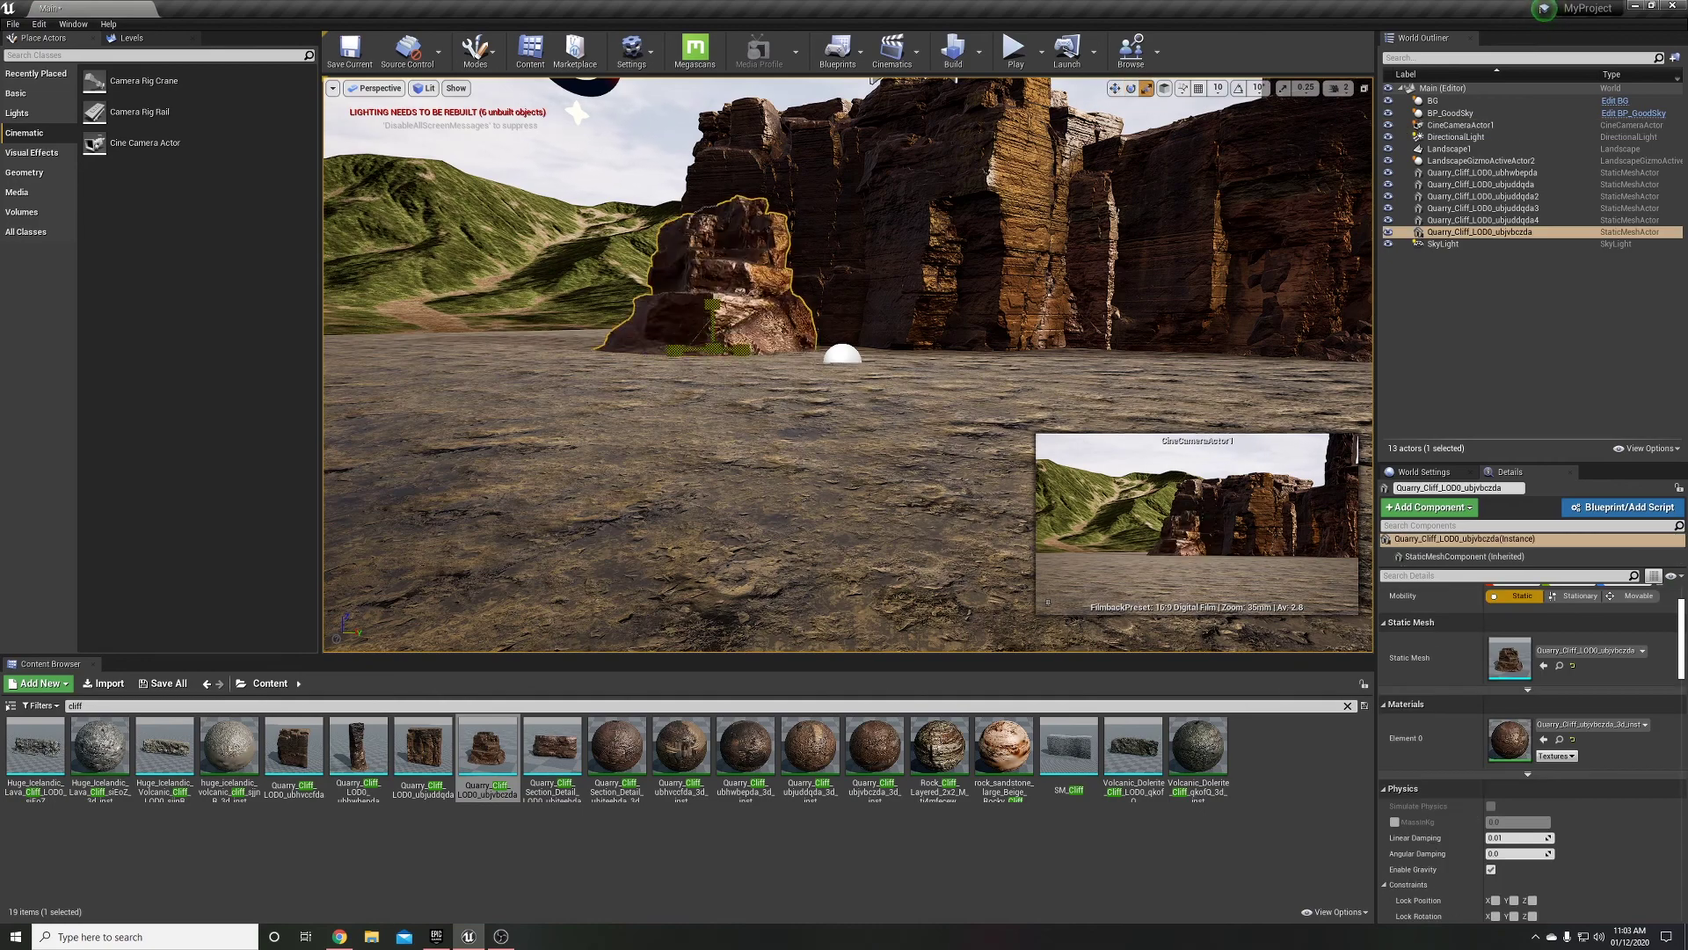
{"action": "left_click_drag", "start_coordinate": [1100, 379], "coordinate": [575, 349], "text": "alt"}
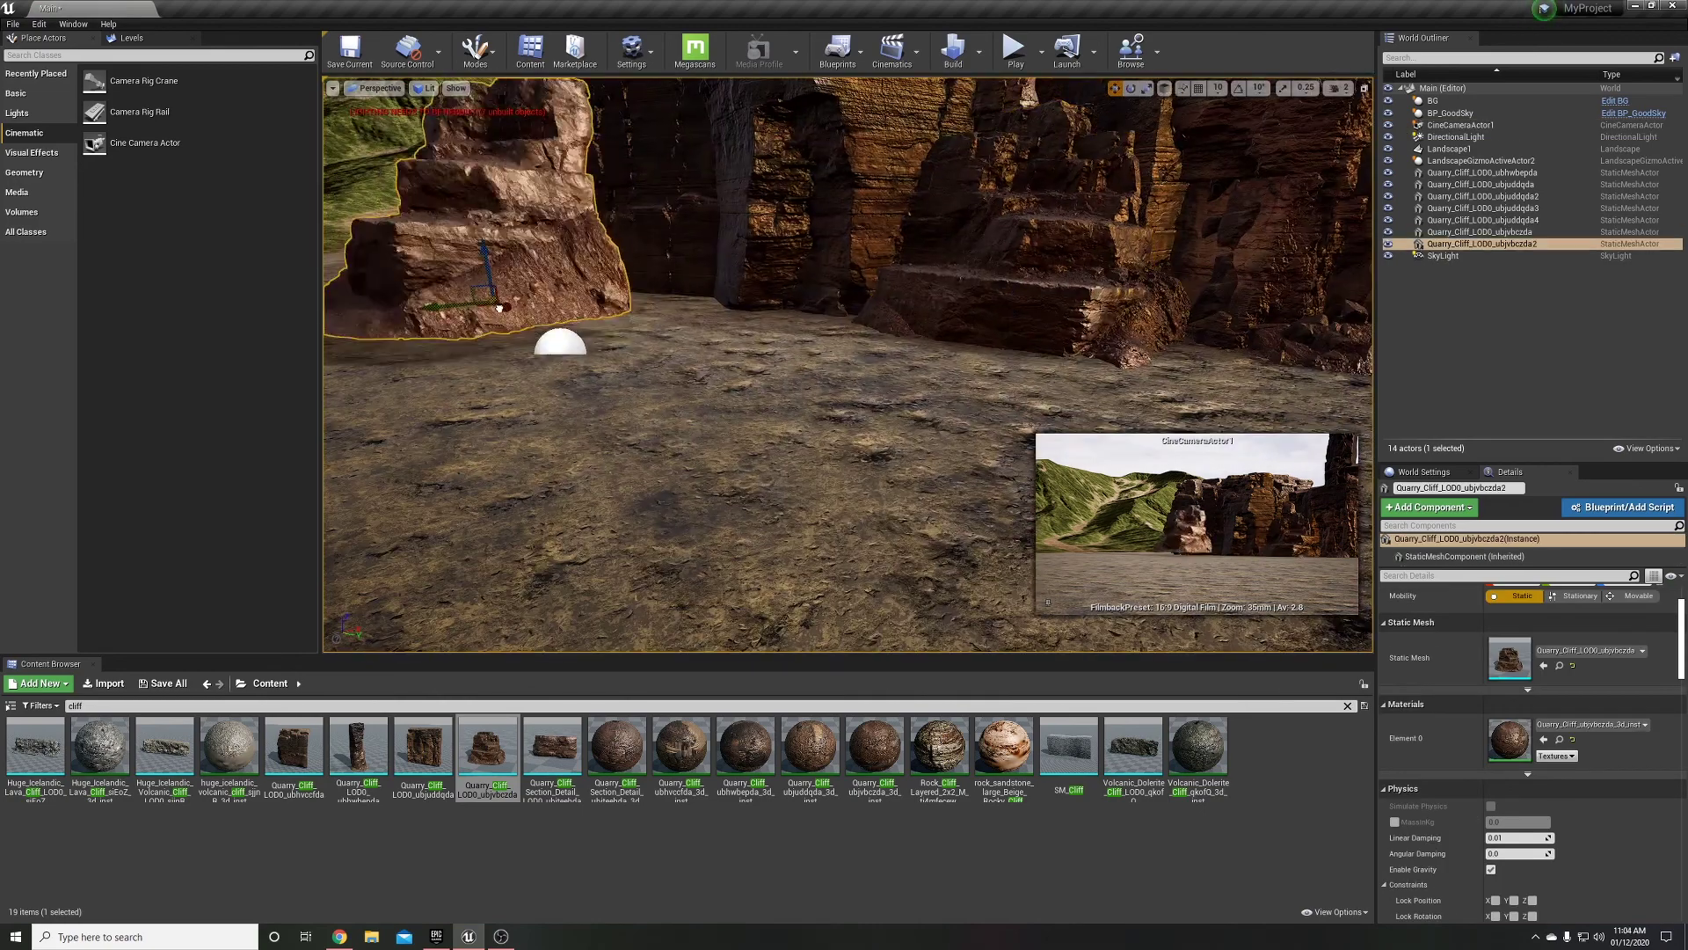
{"action": "key", "text": "f"}
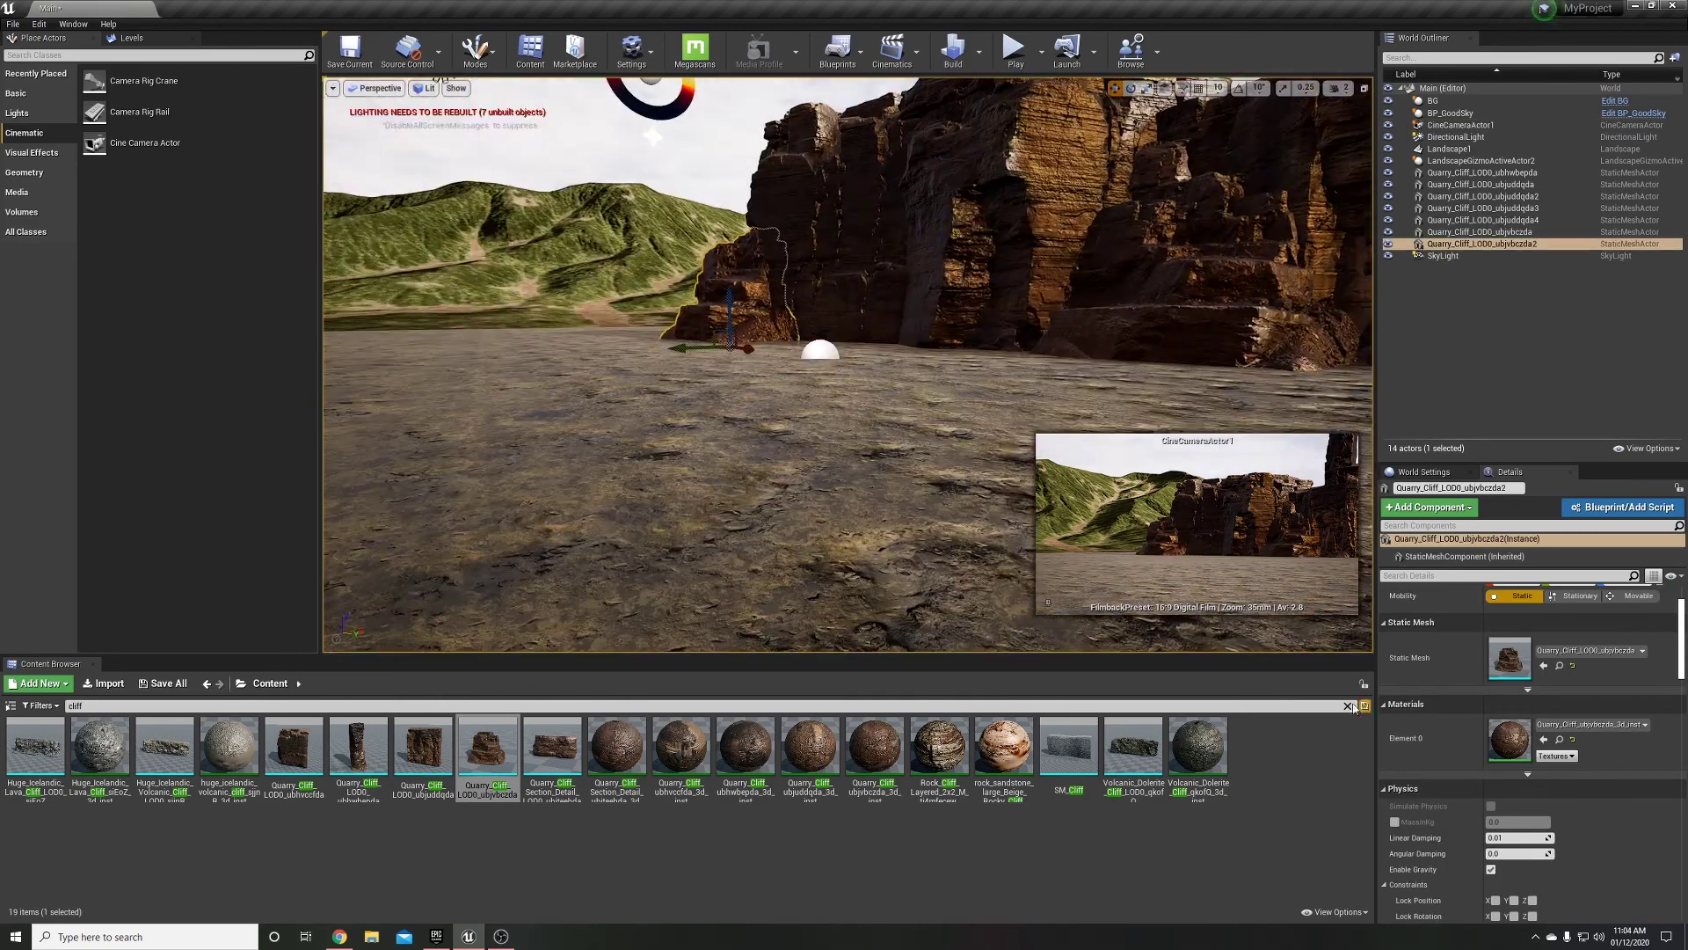
{"action": "left_click", "coordinate": [206, 683]}
{"action": "double_click", "coordinate": [368, 753]}
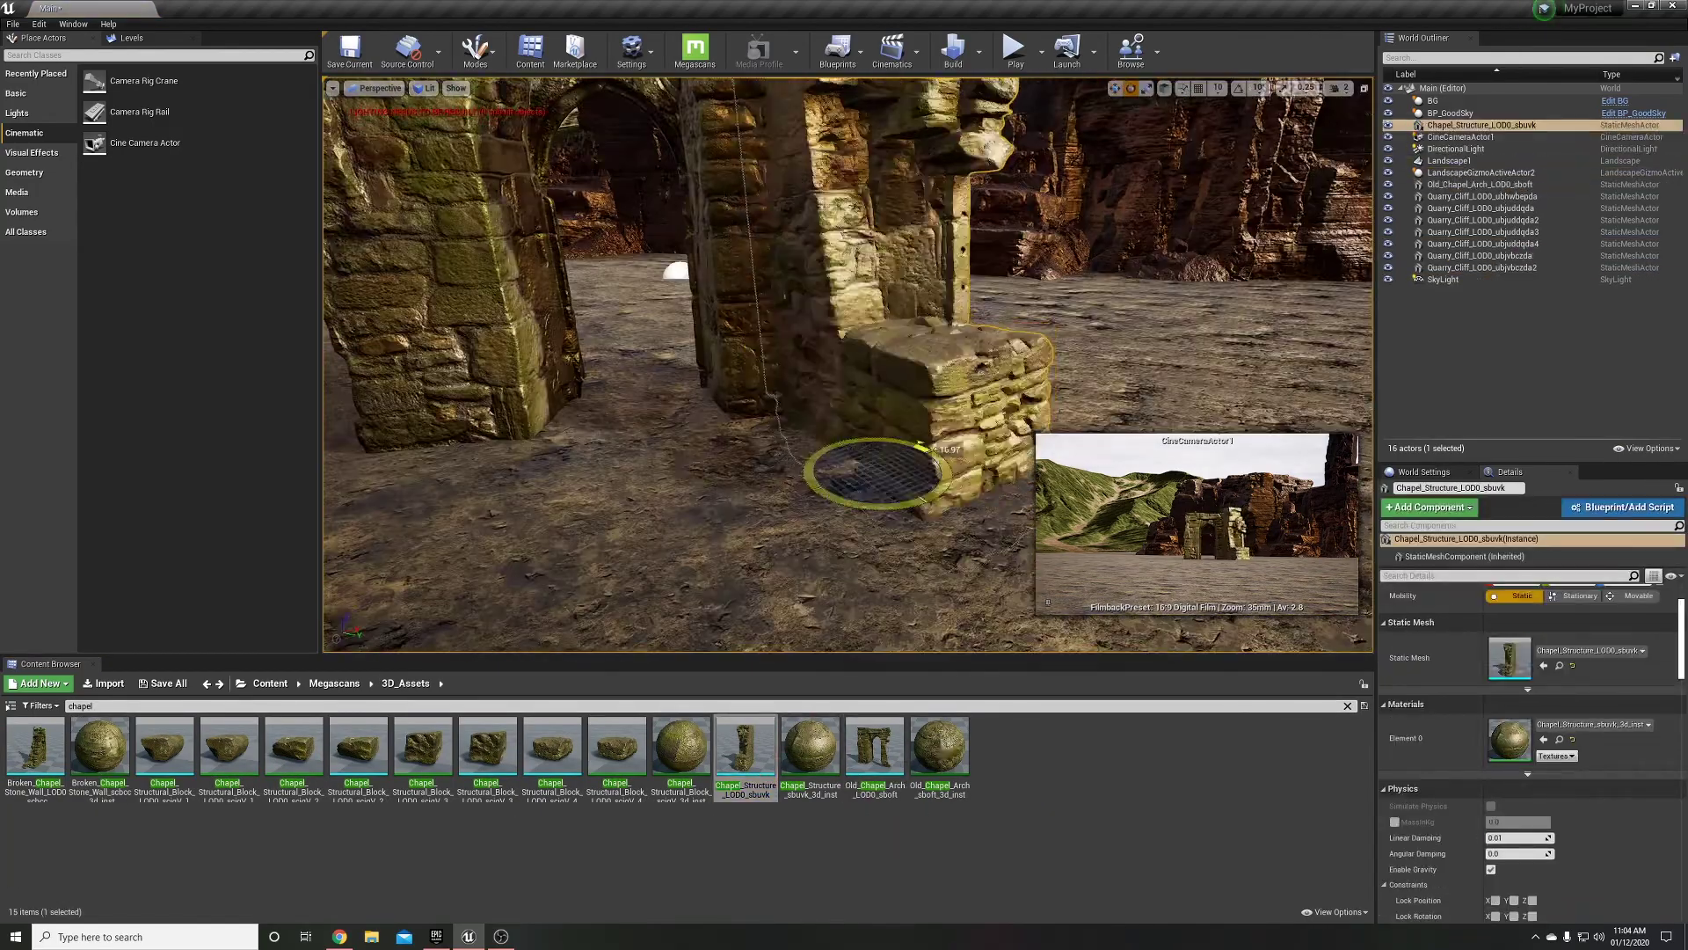
Duplicate the chapel structure into a second arch piece
{"action": "left_click_drag", "start_coordinate": [989, 475], "coordinate": [578, 516], "text": "alt"}
{"action": "mouse_move", "coordinate": [578, 516]}
{"action": "right_mouse_down"}
{"action": "mouse_move", "coordinate": [560, 511]}
{"action": "mouse_move", "coordinate": [615, 440]}
{"action": "right_mouse_up"}
{"action": "key", "text": "Escape"}
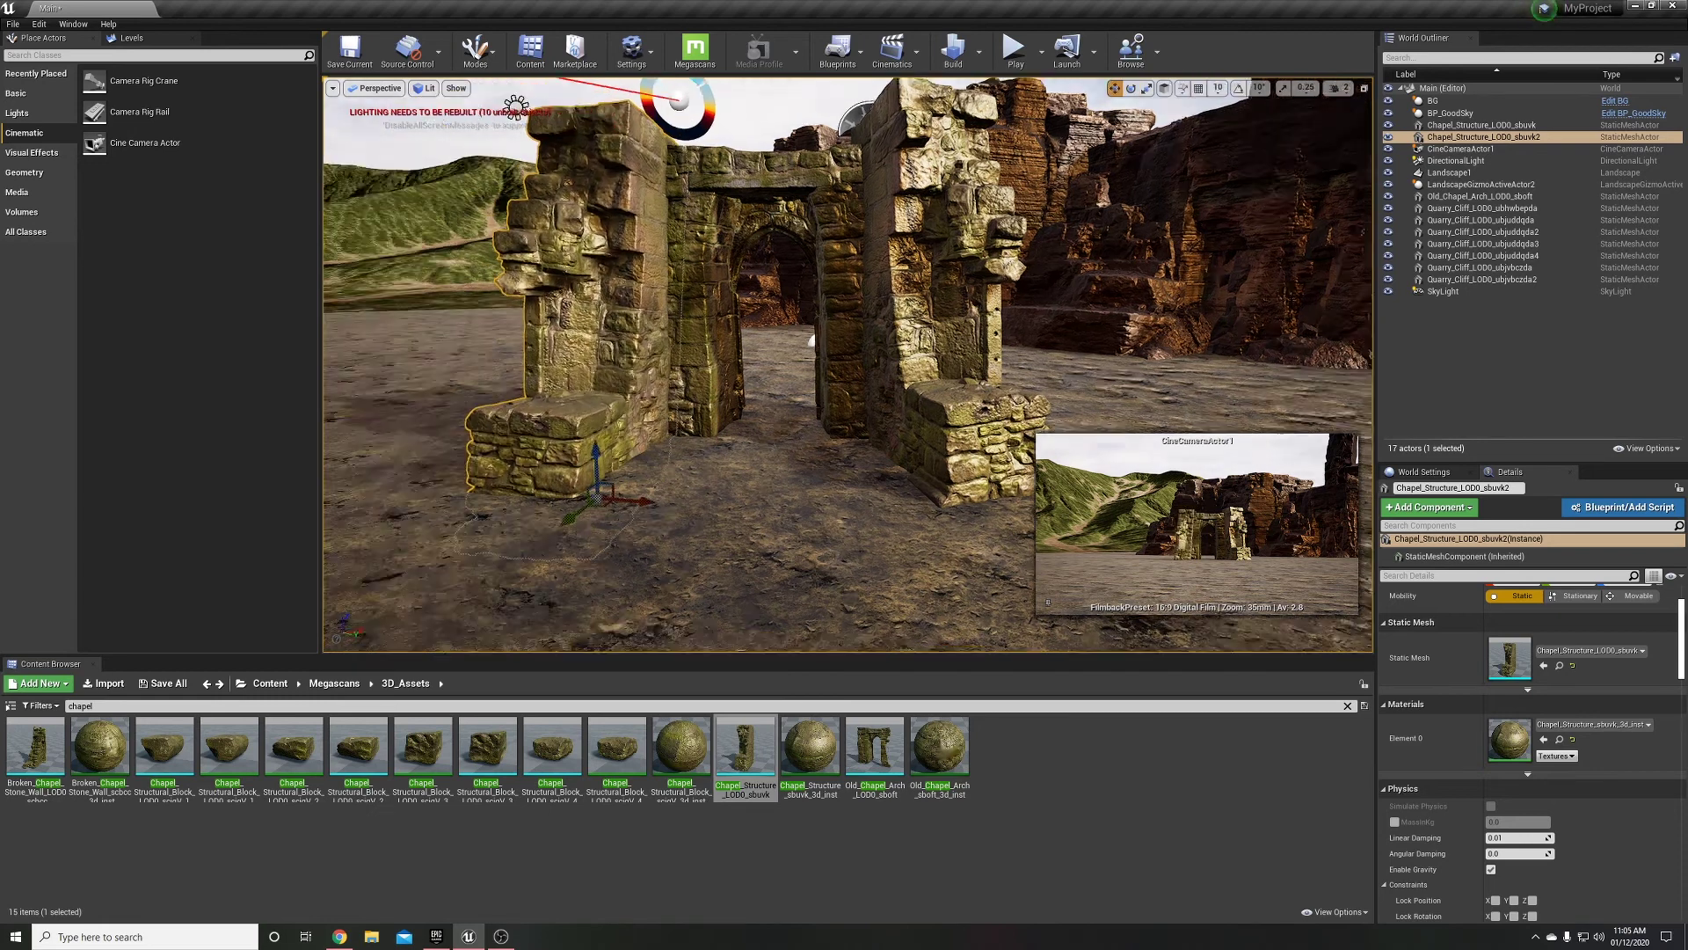
Place a Broken_Chapel_Stone_Wall at the left and rotate it into position
{"action": "left_click_drag", "start_coordinate": [35, 747], "coordinate": [426, 413]}
{"action": "mouse_move", "coordinate": [426, 414]}
{"action": "right_mouse_down"}
{"action": "mouse_move", "coordinate": [554, 464]}
{"action": "mouse_move", "coordinate": [831, 808]}
{"action": "right_mouse_up"}
{"action": "key", "text": "e"}
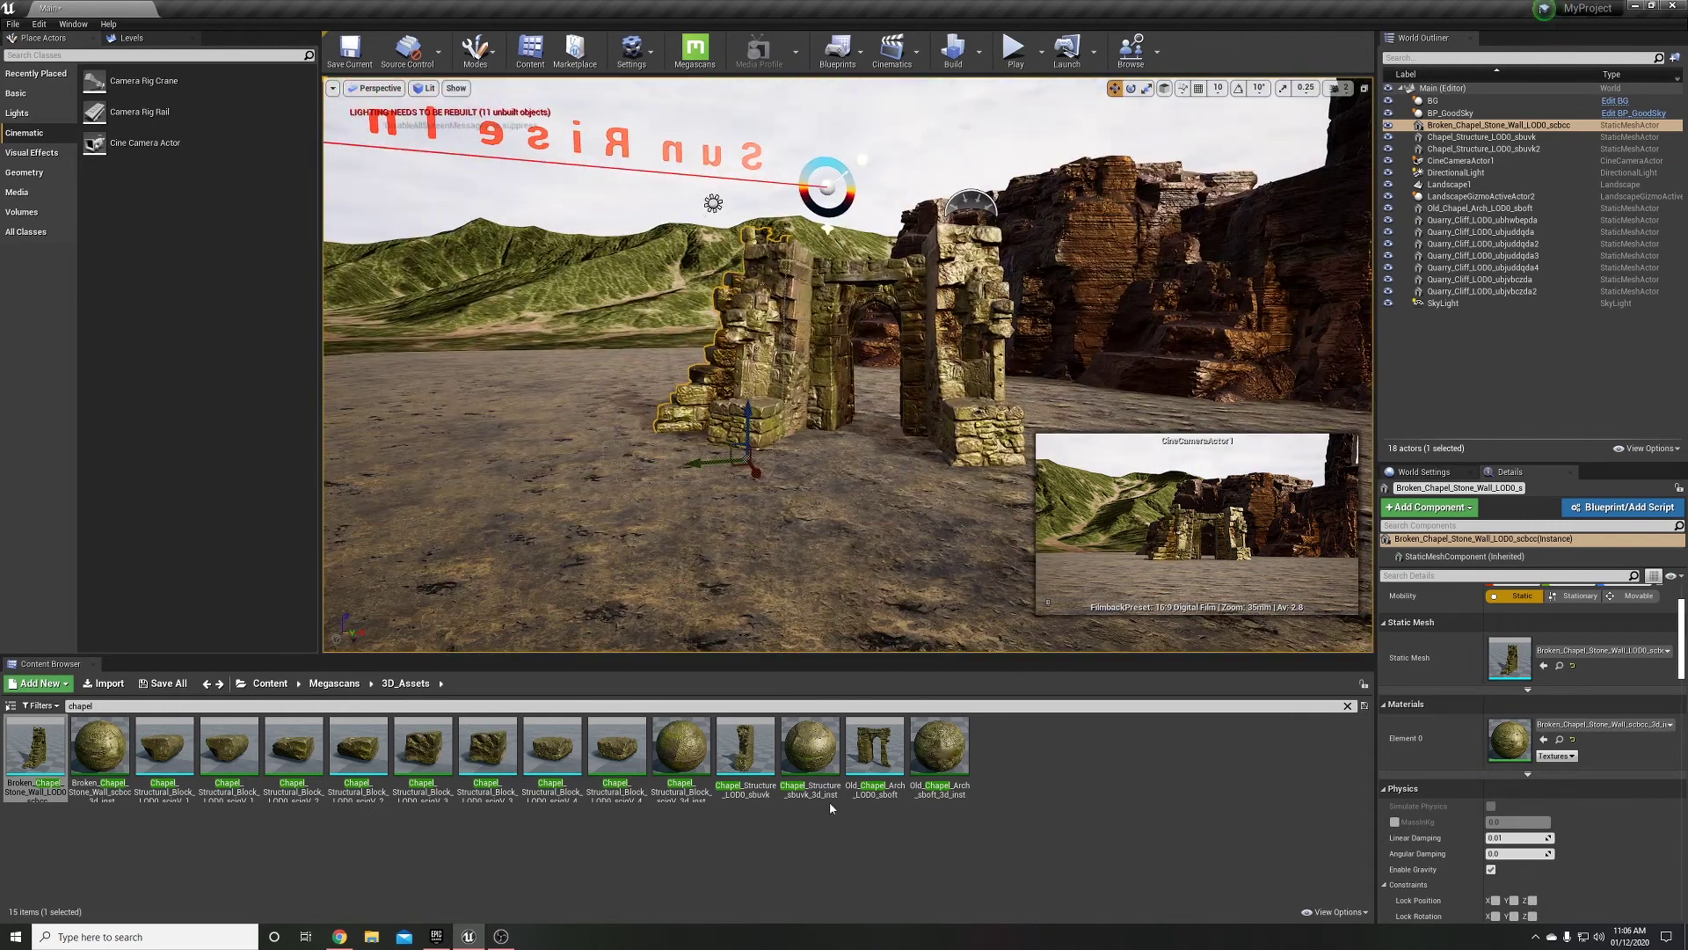
Place Concrete_Castle_Stairs in front of the ruins
{"action": "key", "text": "Escape"}
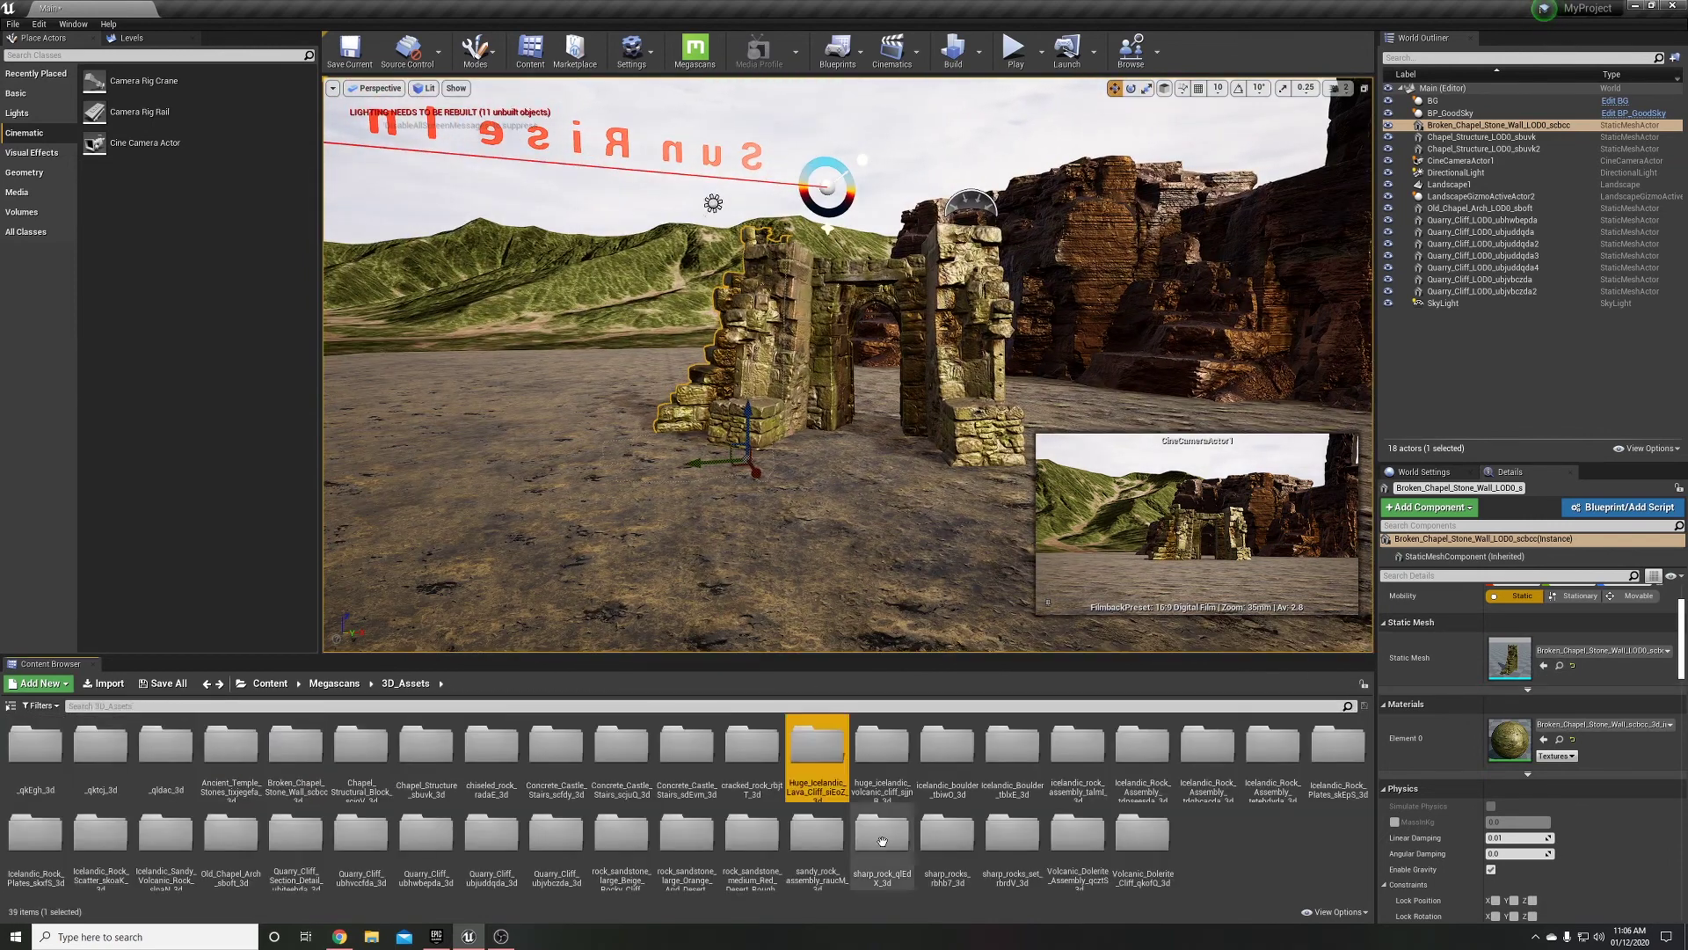
{"action": "left_click", "coordinate": [101, 844]}
{"action": "double_click", "coordinate": [686, 748]}
{"action": "left_click_drag", "start_coordinate": [99, 748], "coordinate": [756, 589]}
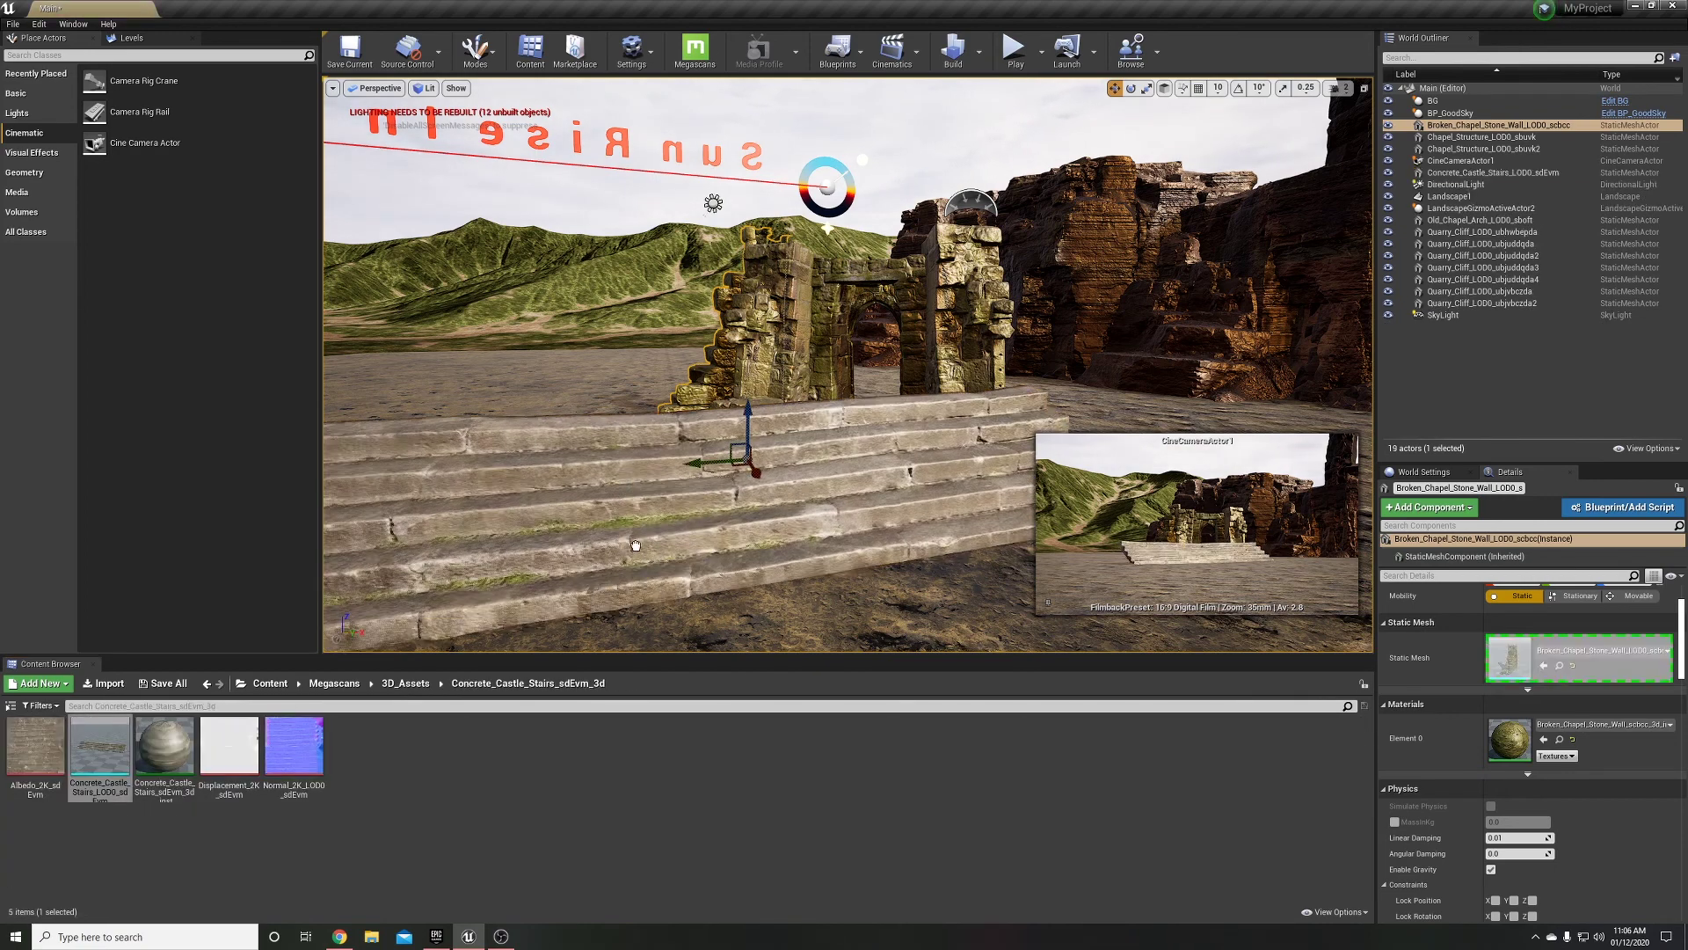
Enter Landscape mode and frame the stone stairs to sculpt the surrounding ground flat
{"action": "key", "text": "shift+2"}
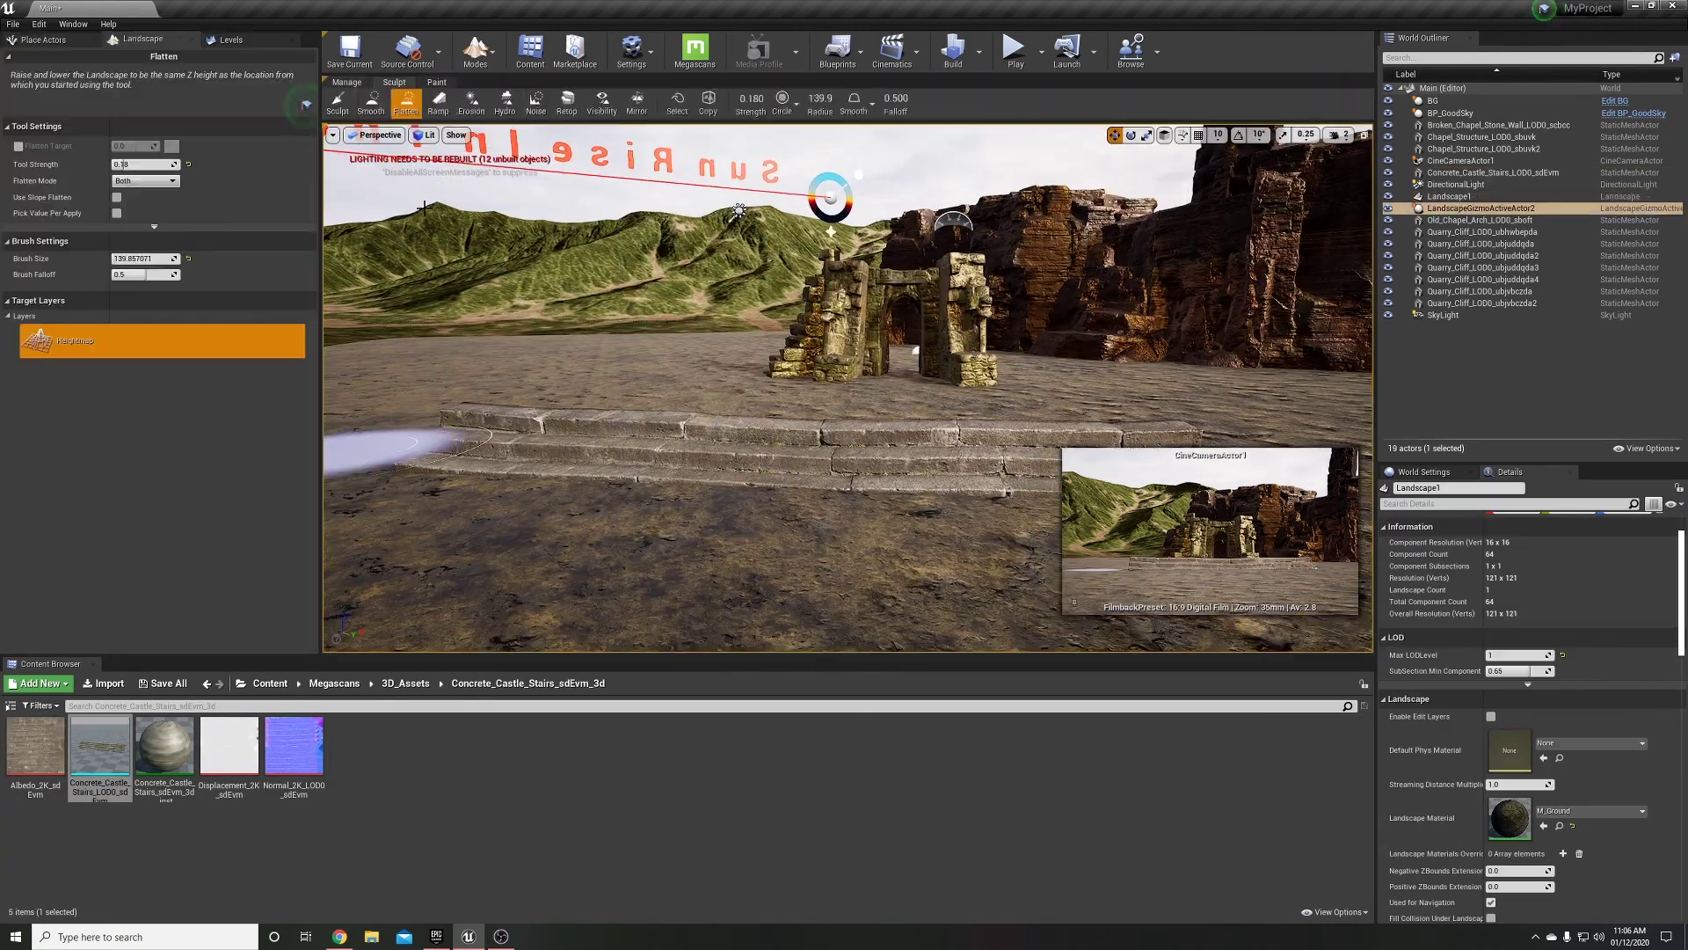
{"action": "scroll", "coordinate": [661, 375], "scroll_direction": "up", "scroll_amount": 5}
{"action": "right_click_drag", "start_coordinate": [660, 374], "coordinate": [763, 325]}
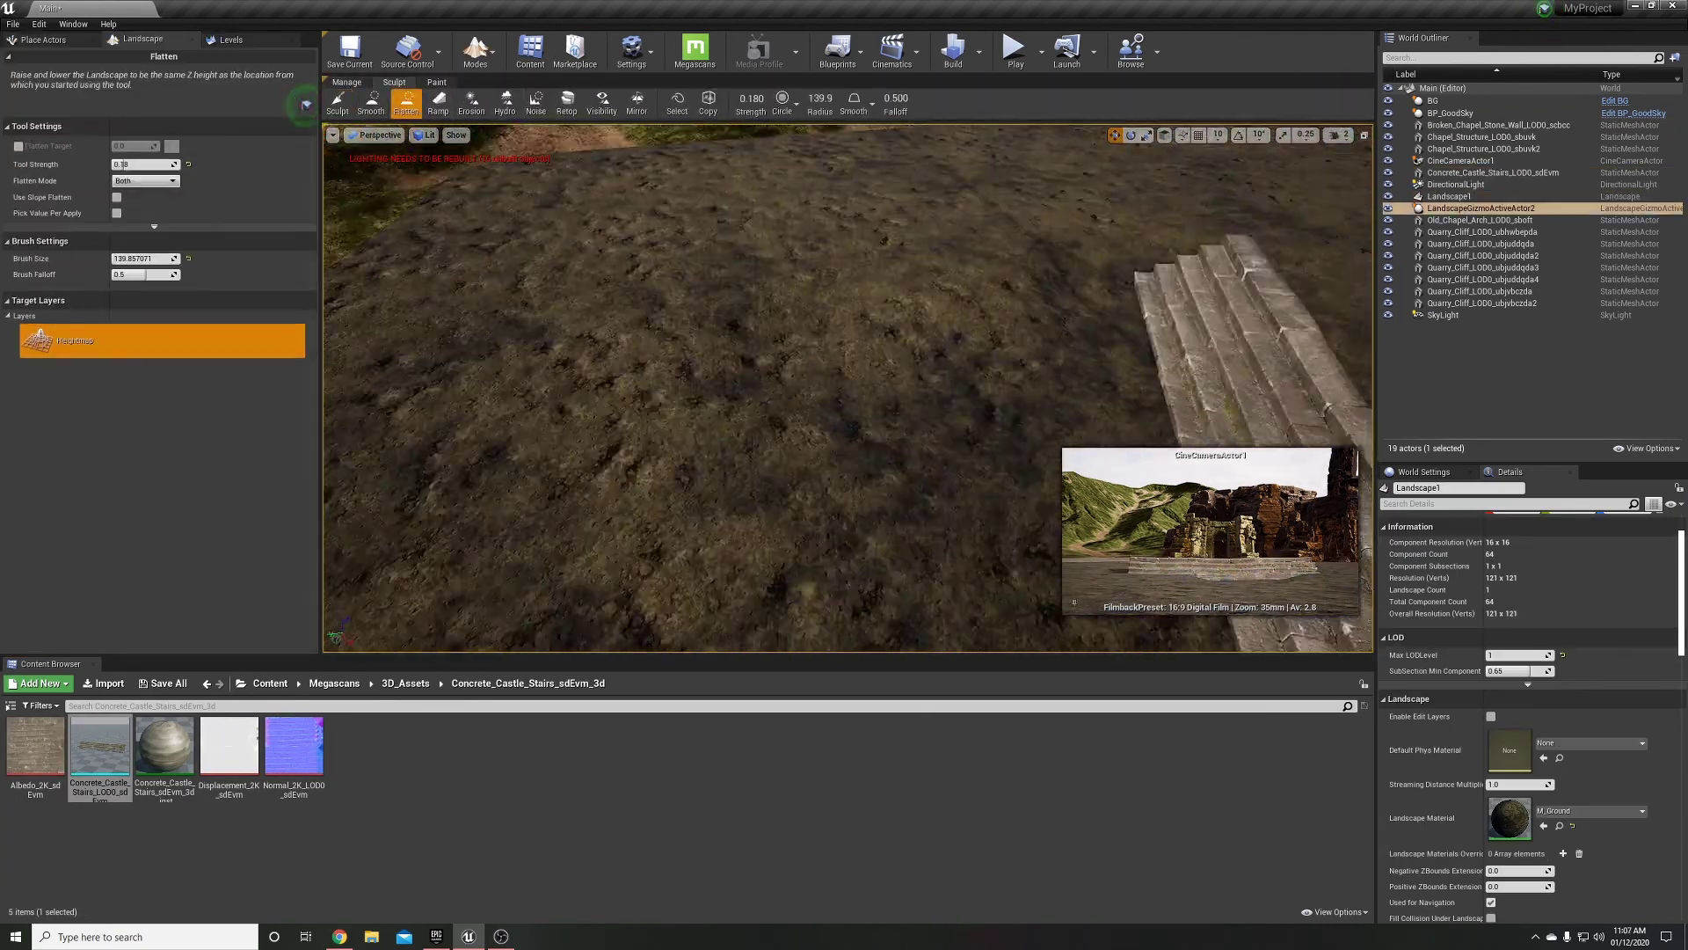
{"action": "right_click_drag", "start_coordinate": [844, 433], "coordinate": [791, 369]}
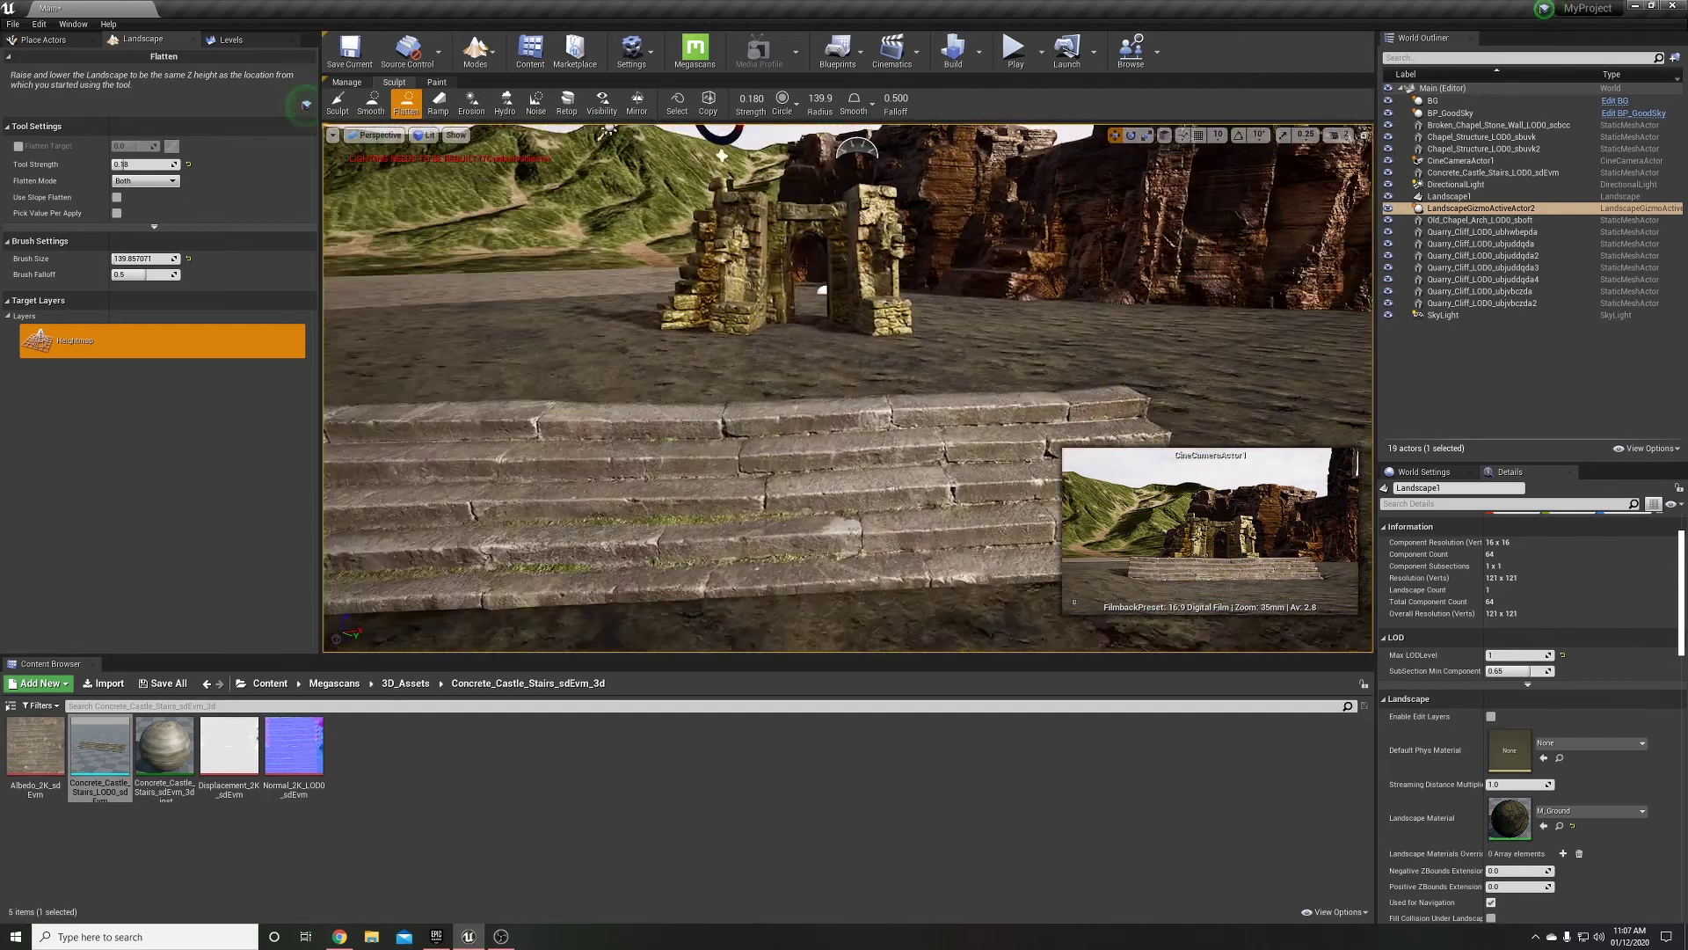
{"action": "key", "text": "shift+1"}
{"action": "left_click", "coordinate": [615, 369]}
{"action": "key", "text": "f"}
{"action": "left_click_drag", "start_coordinate": [694, 378], "coordinate": [721, 361], "text": "alt"}
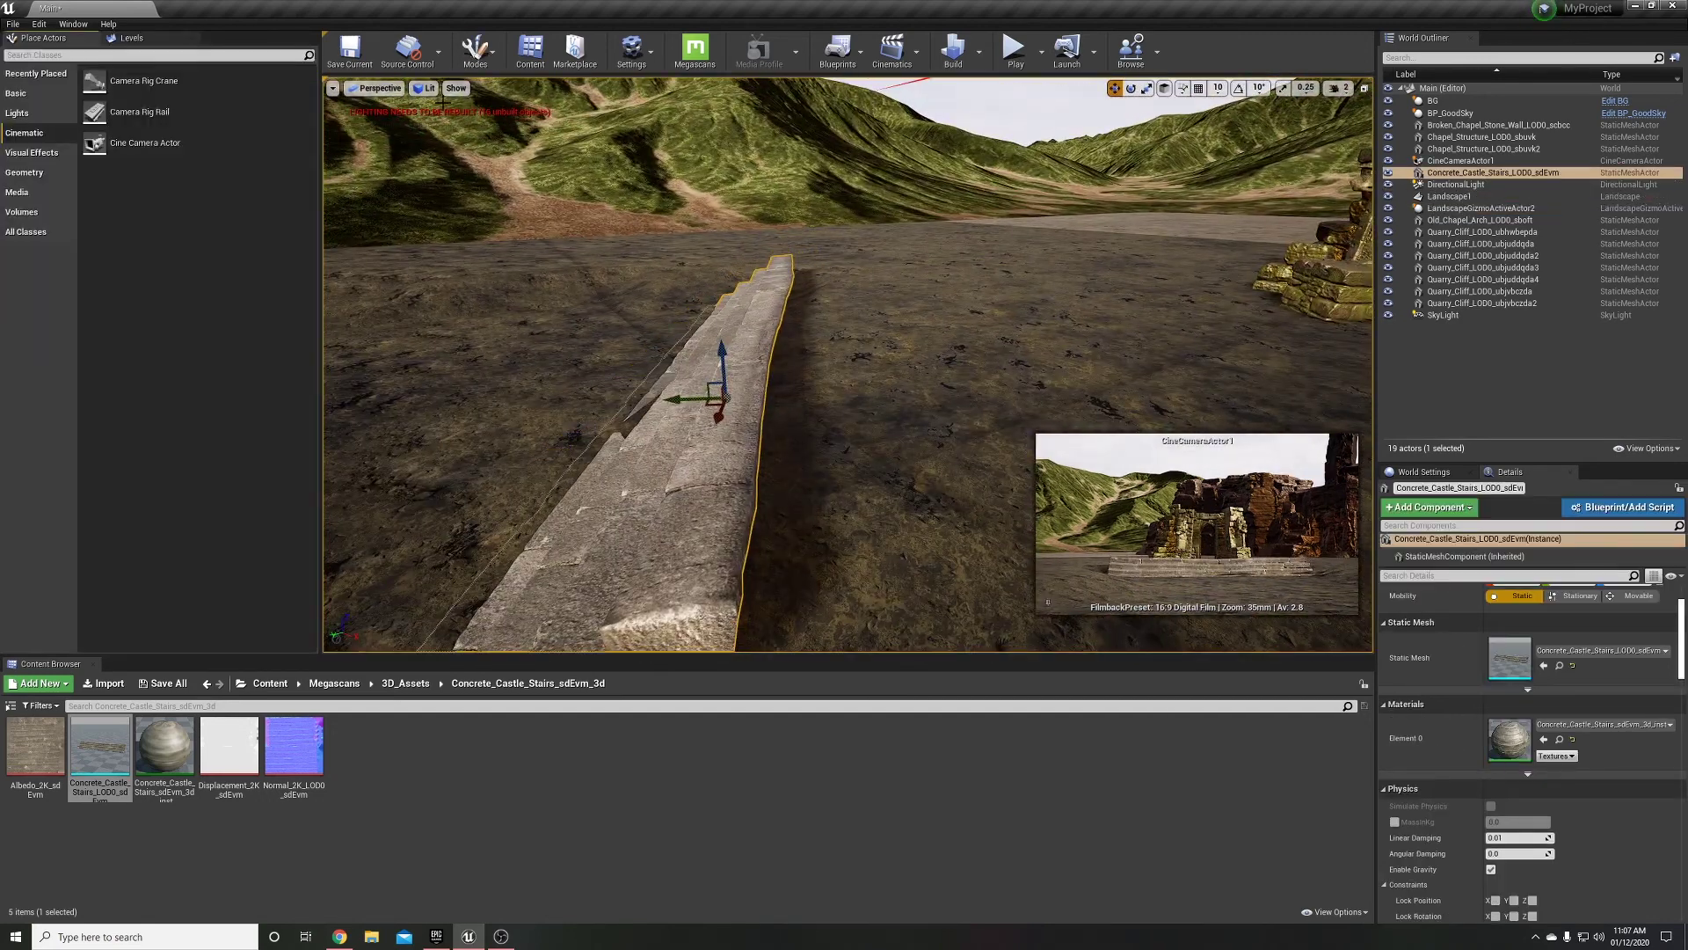
{"action": "key", "text": "shift+2"}
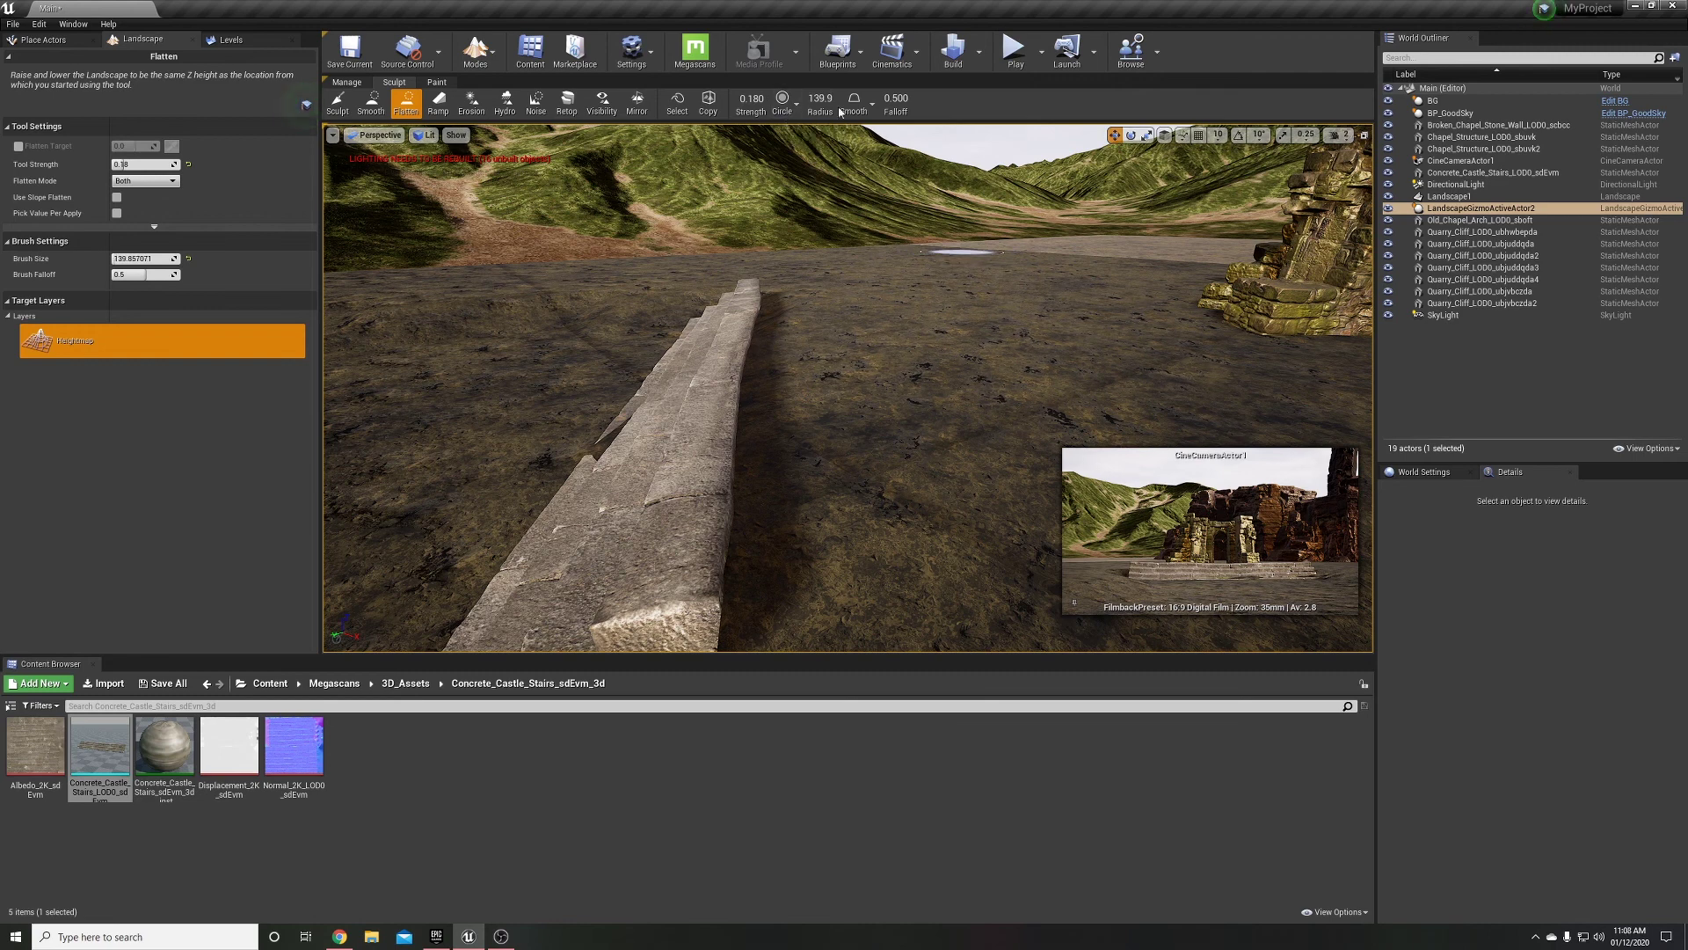
{"action": "right_click_drag", "start_coordinate": [855, 366], "coordinate": [1047, 361]}
{"action": "left_click", "coordinate": [475, 53]}
Place and rotate Icelandic rock assembly copies beside the stairs, then add a talml rock assembly
{"action": "left_click", "coordinate": [501, 86]}
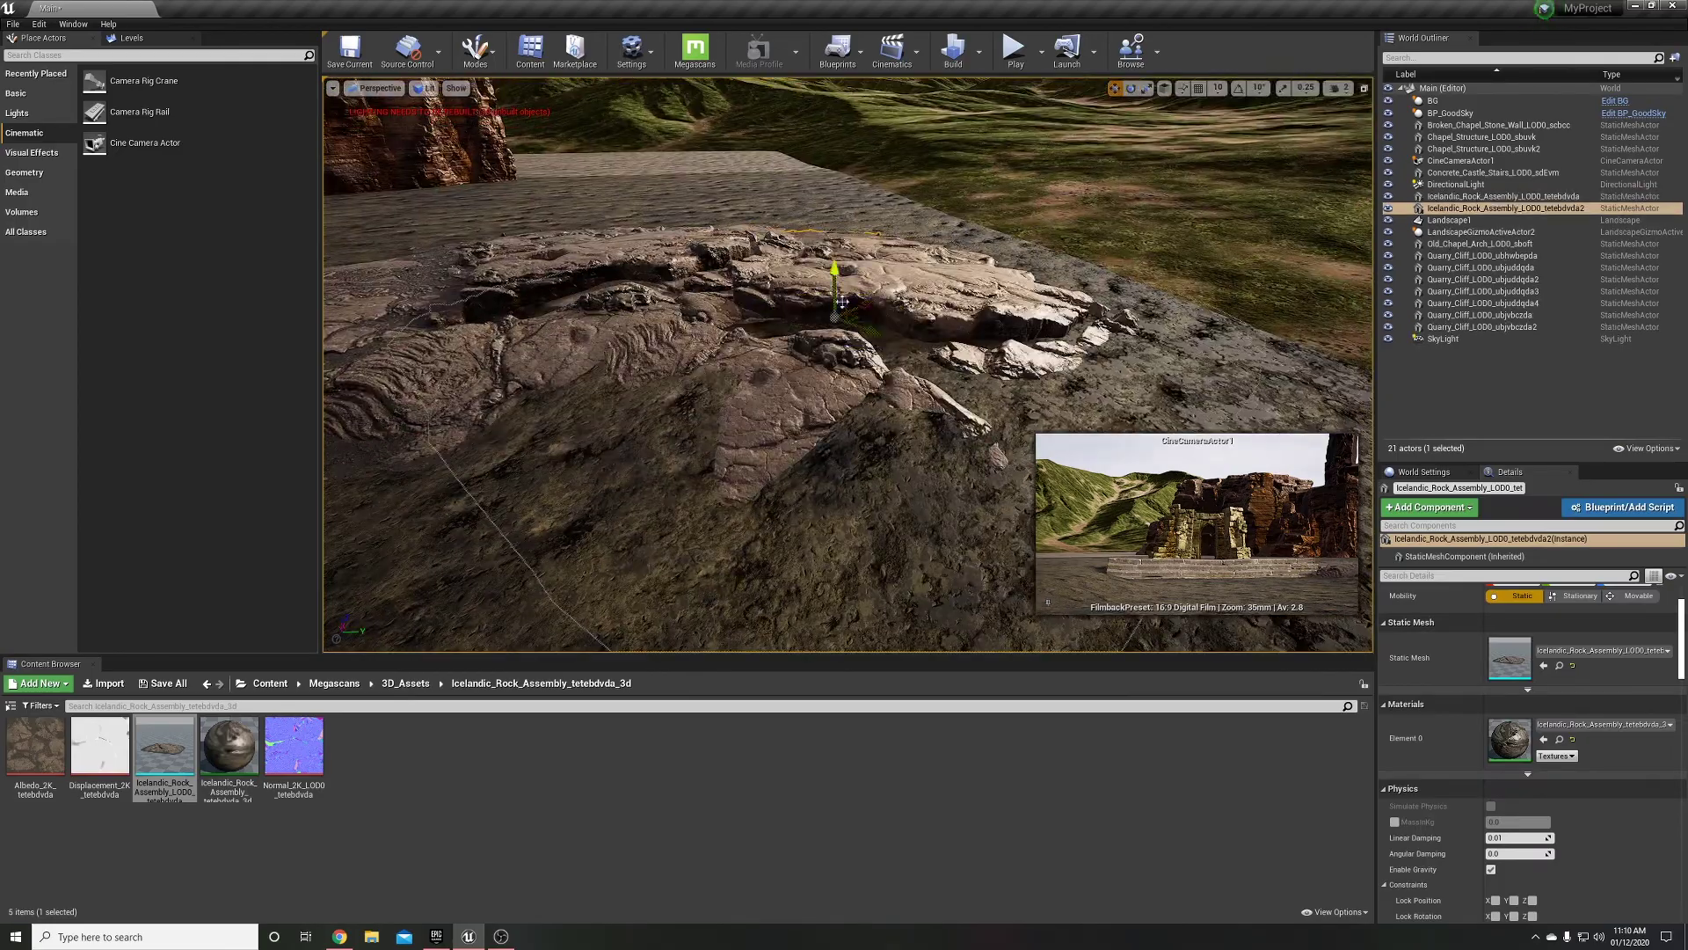
{"action": "right_click_drag", "start_coordinate": [842, 301], "coordinate": [842, 301]}
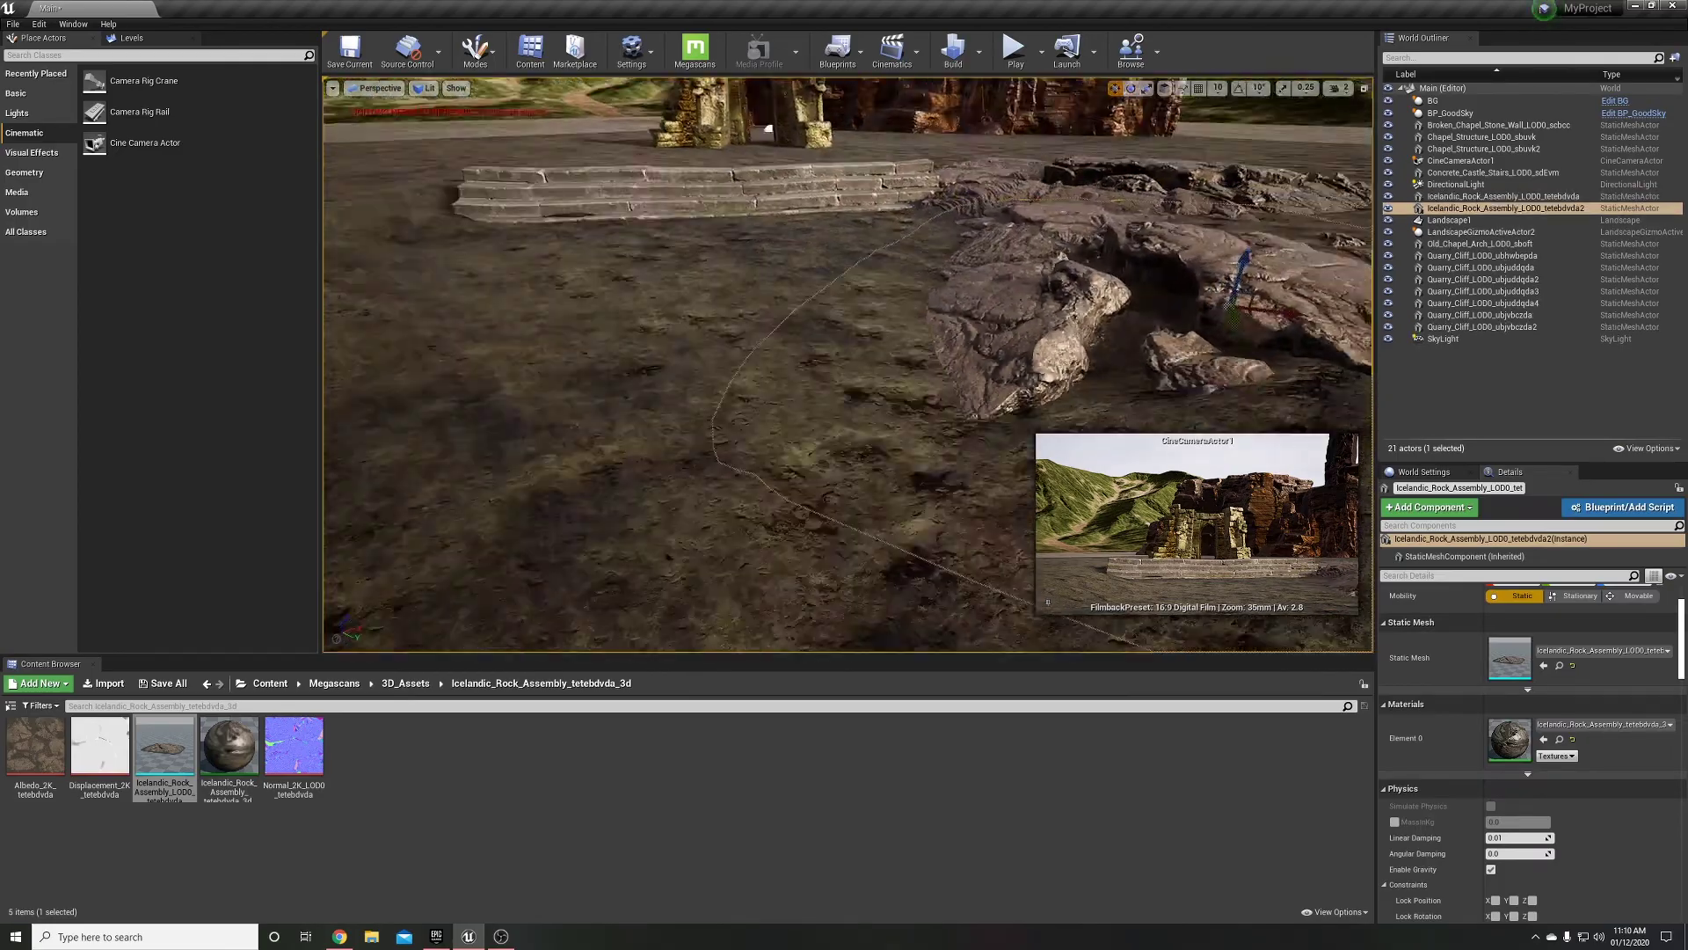
{"action": "key", "text": "f"}
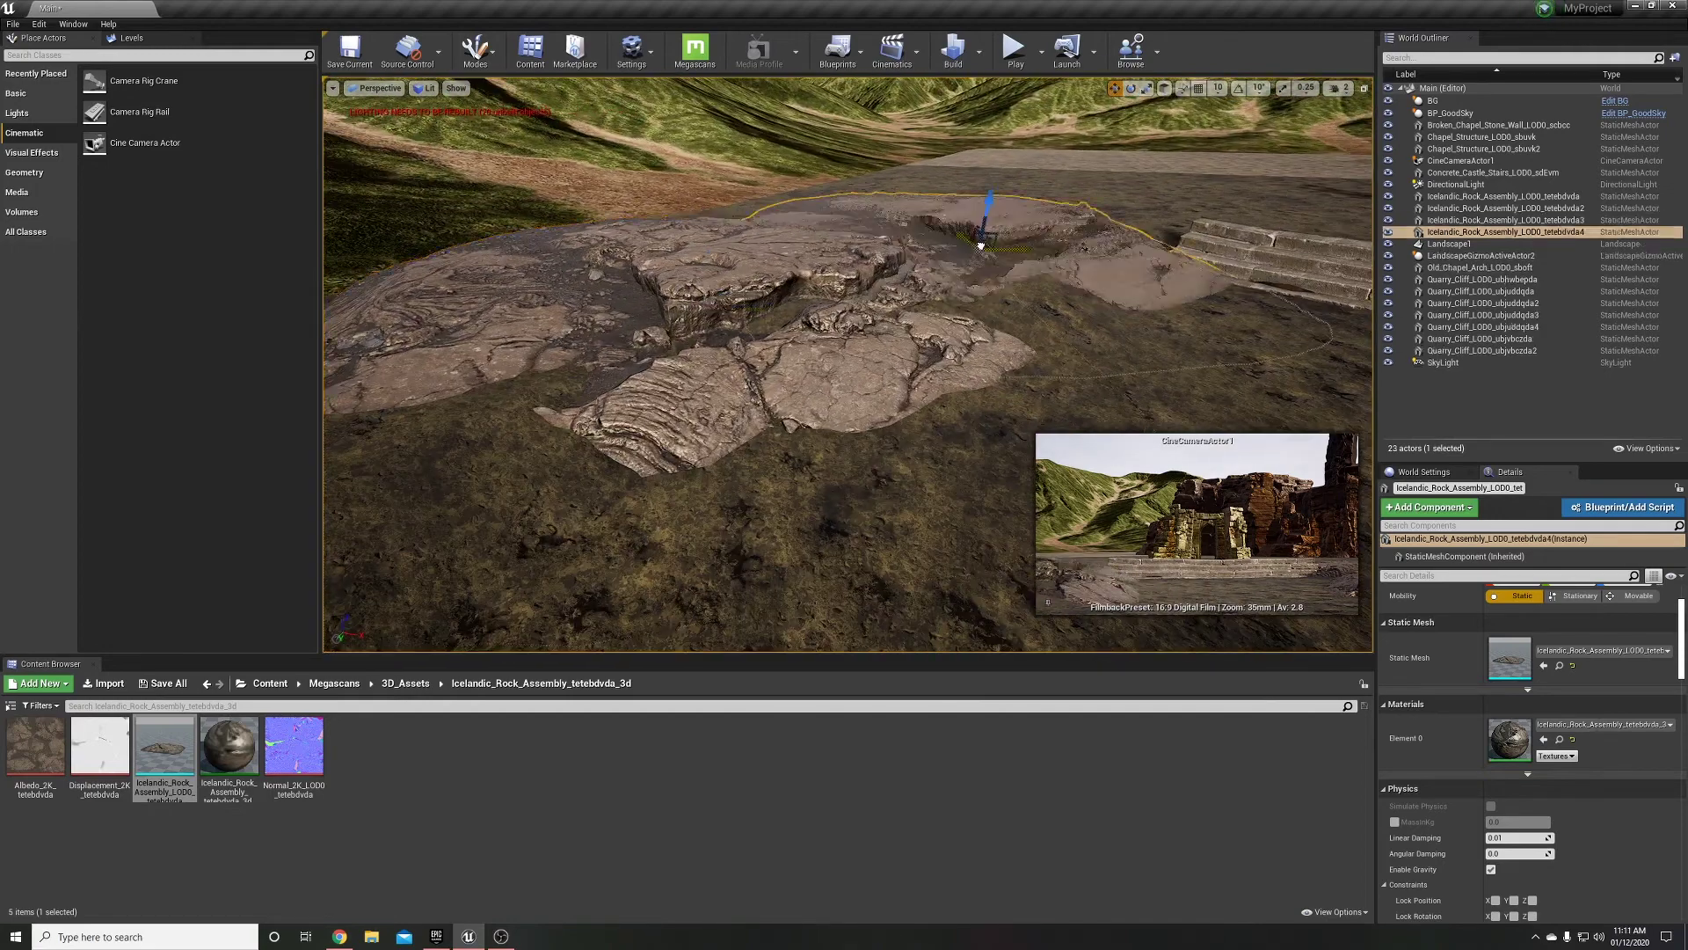
{"action": "key", "text": "e"}
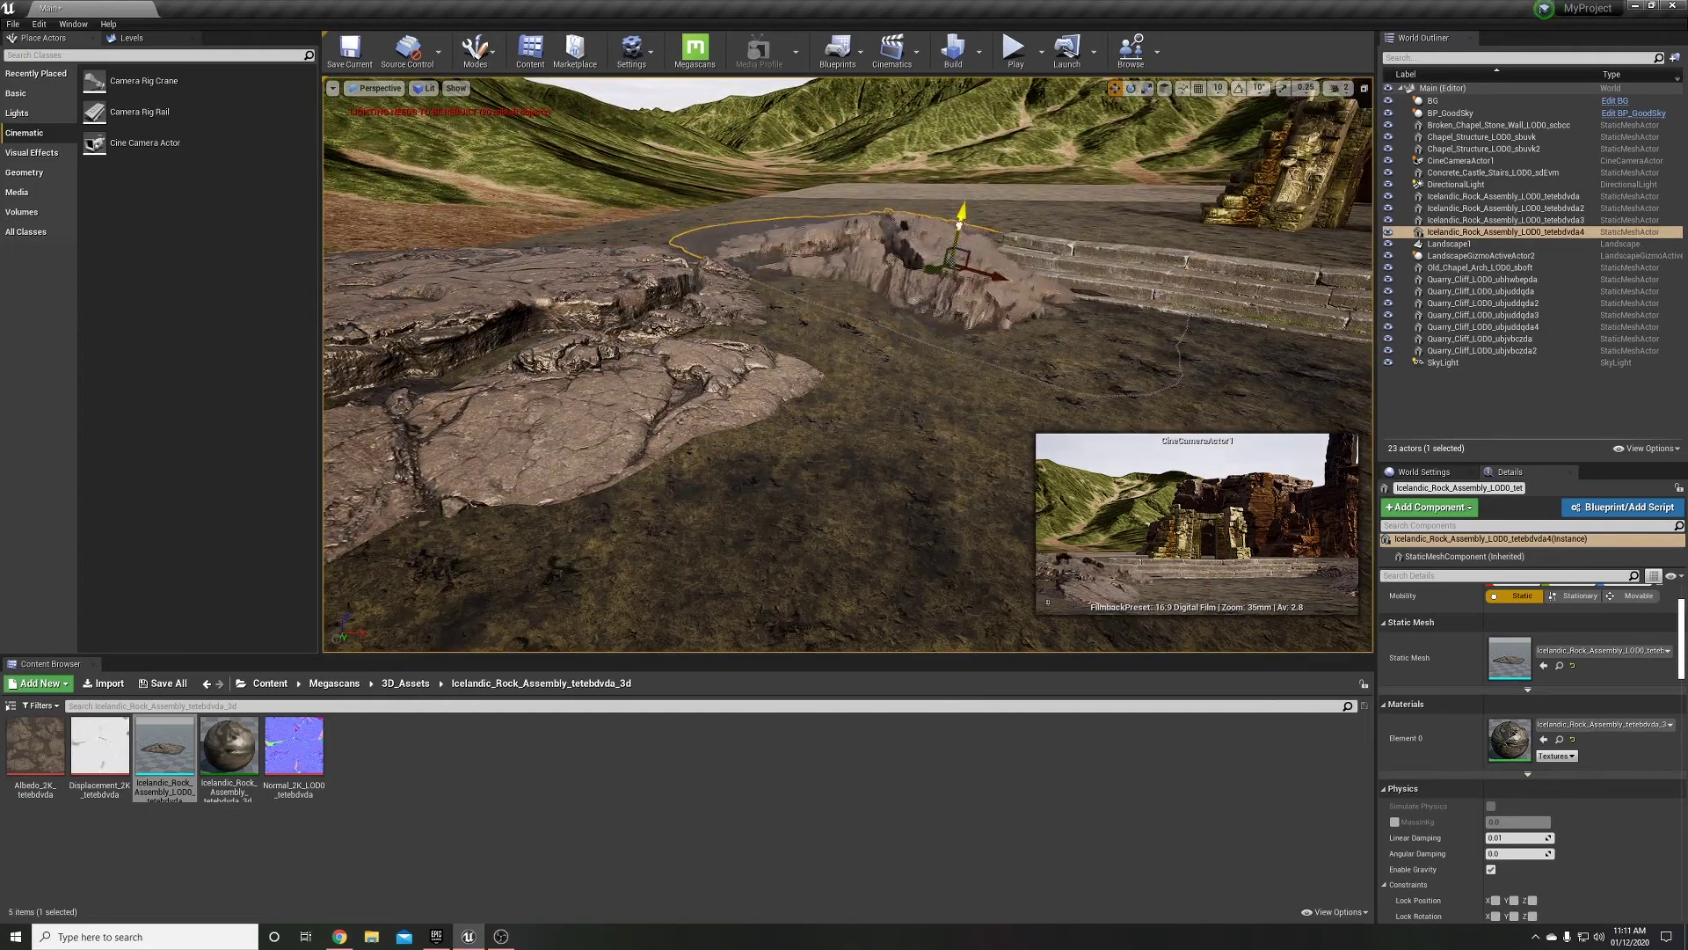
{"action": "key", "text": "f"}
{"action": "key", "text": "e"}
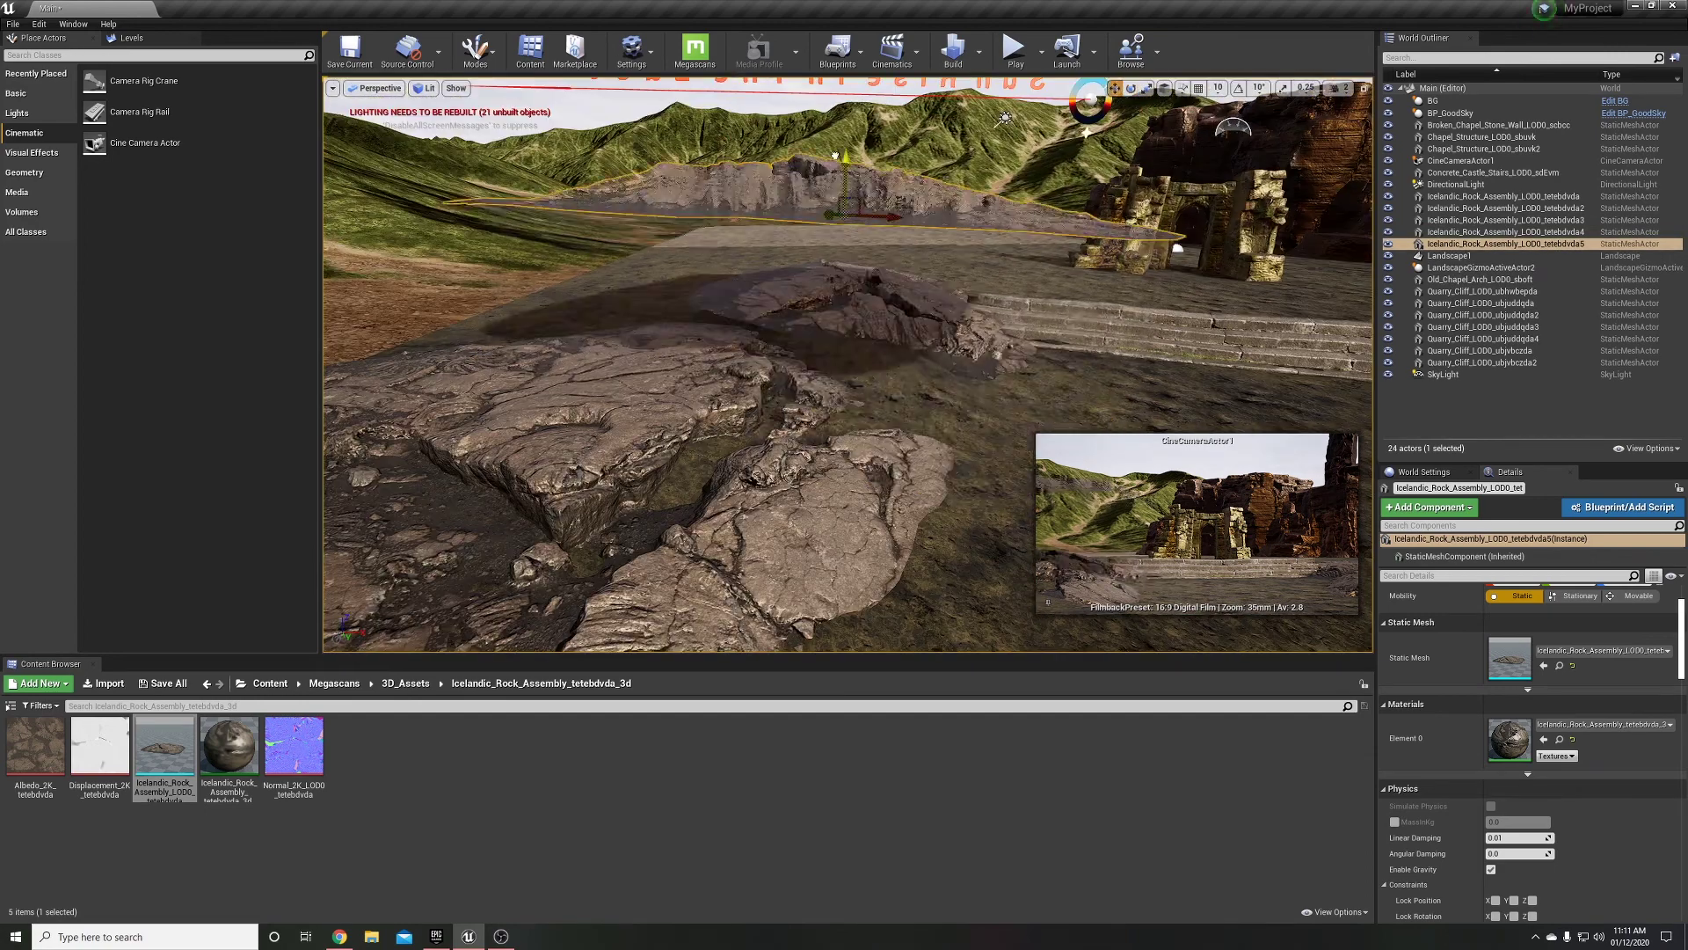
{"action": "left_click_drag", "start_coordinate": [844, 261], "coordinate": [917, 236]}
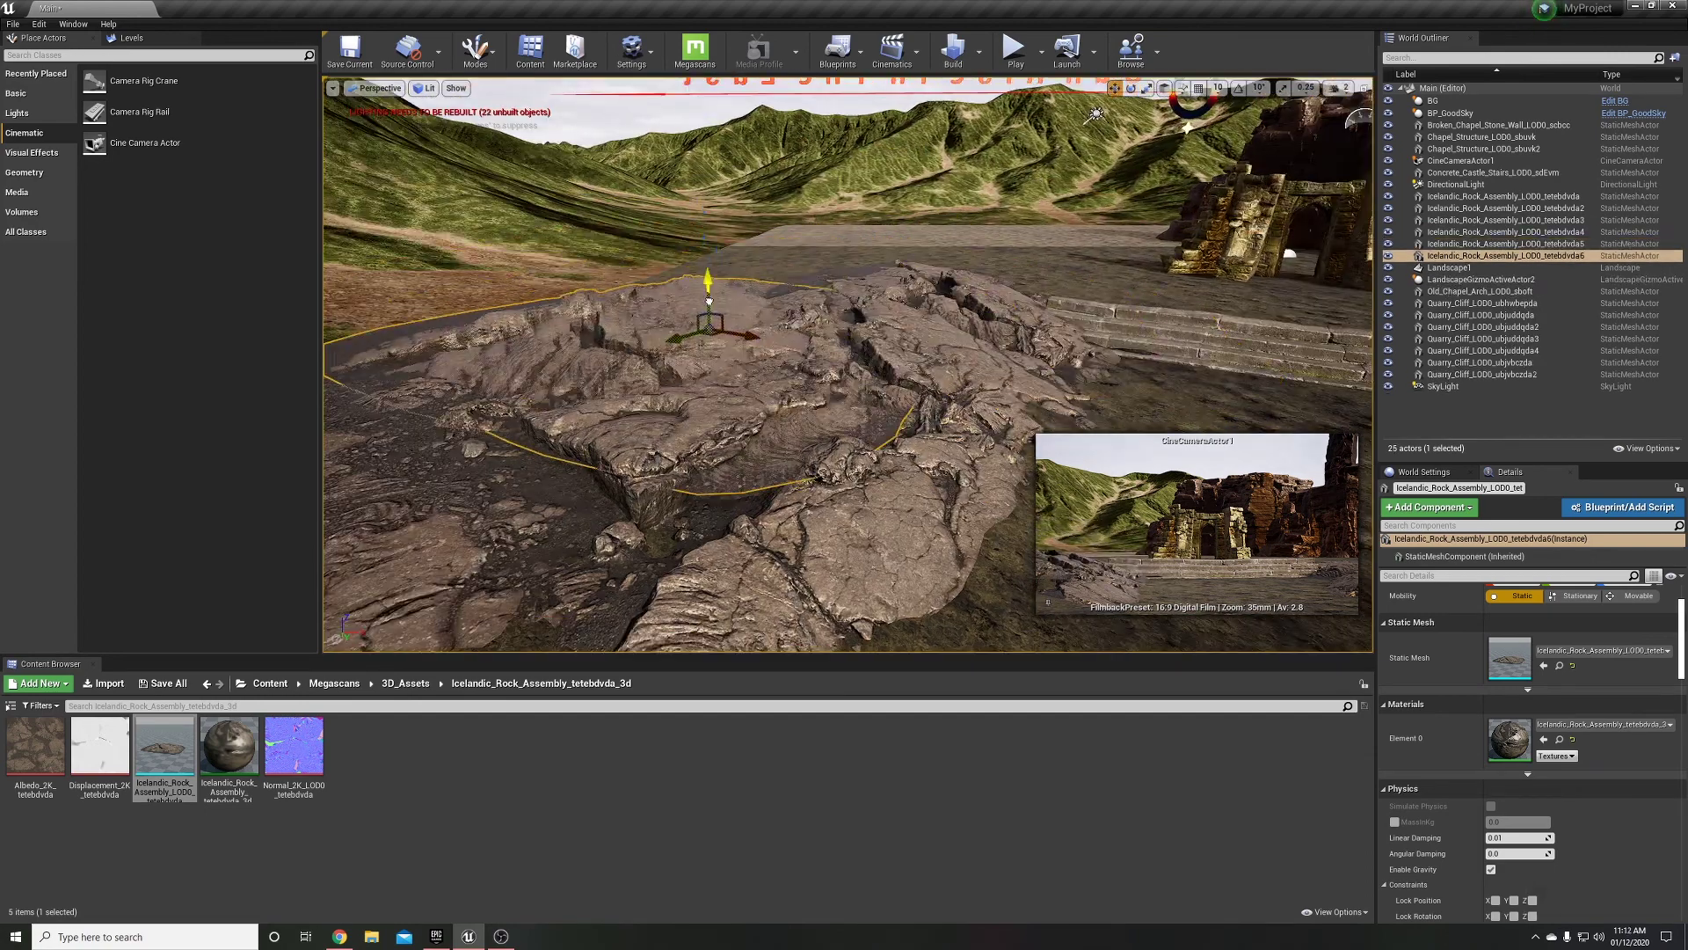
{"action": "mouse_move", "coordinate": [709, 301]}
{"action": "left_mouse_down"}
{"action": "mouse_move", "coordinate": [758, 291]}
{"action": "mouse_move", "coordinate": [929, 389]}
{"action": "left_mouse_up"}
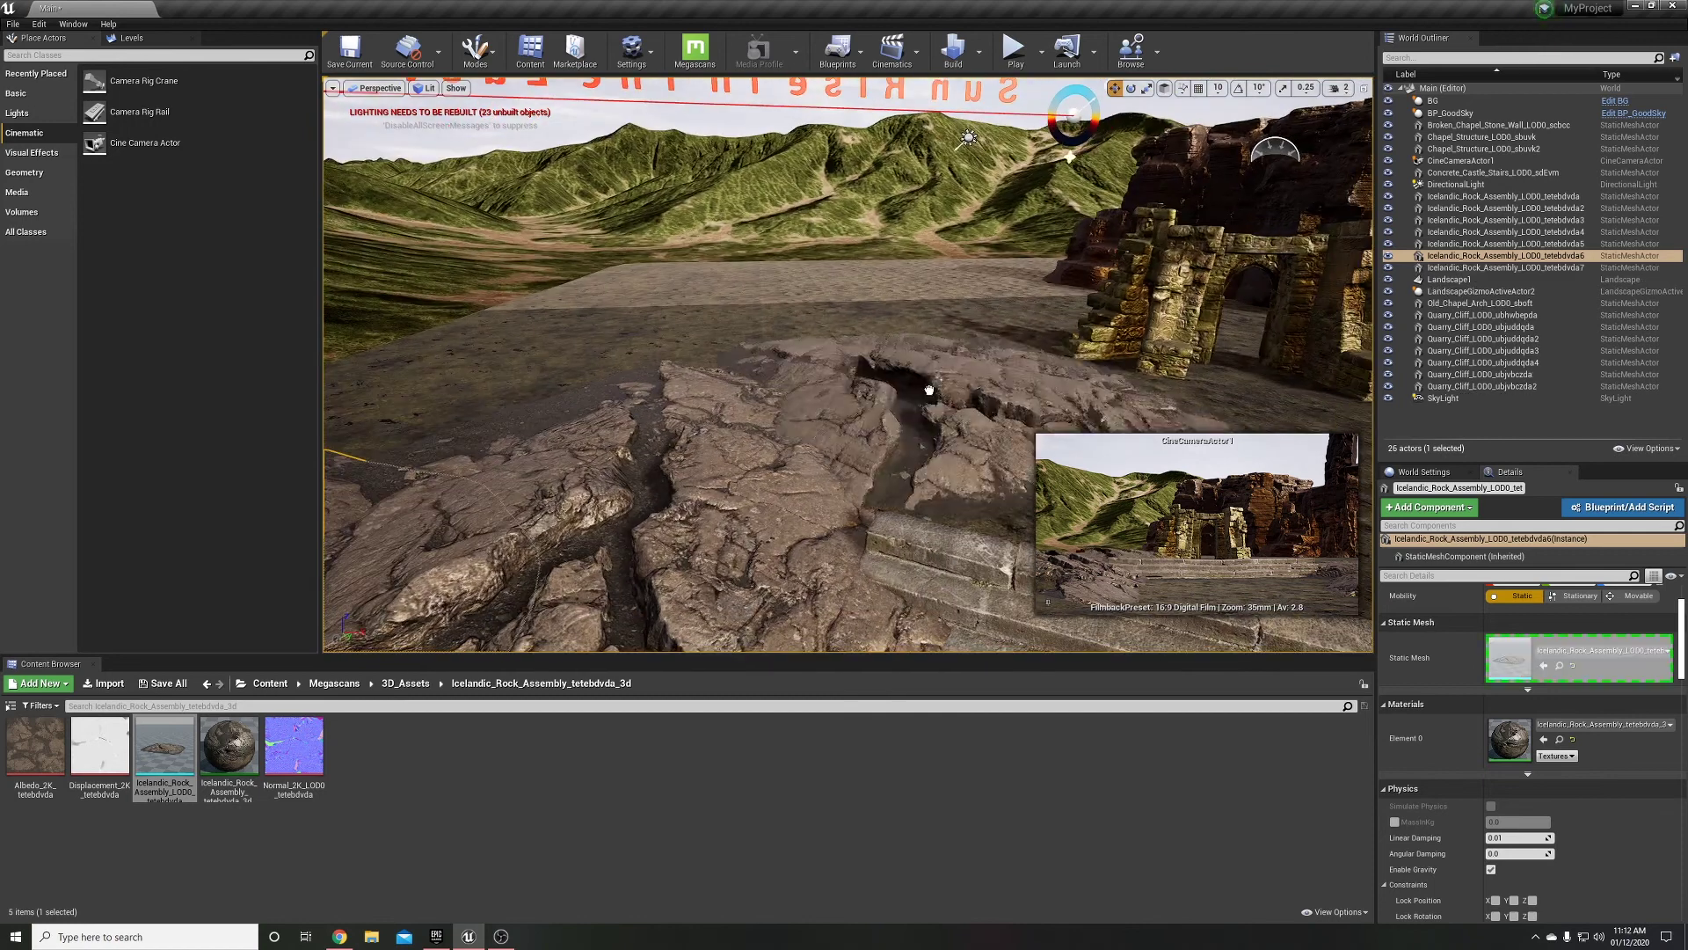
{"action": "left_click_drag", "start_coordinate": [165, 746], "coordinate": [781, 407]}
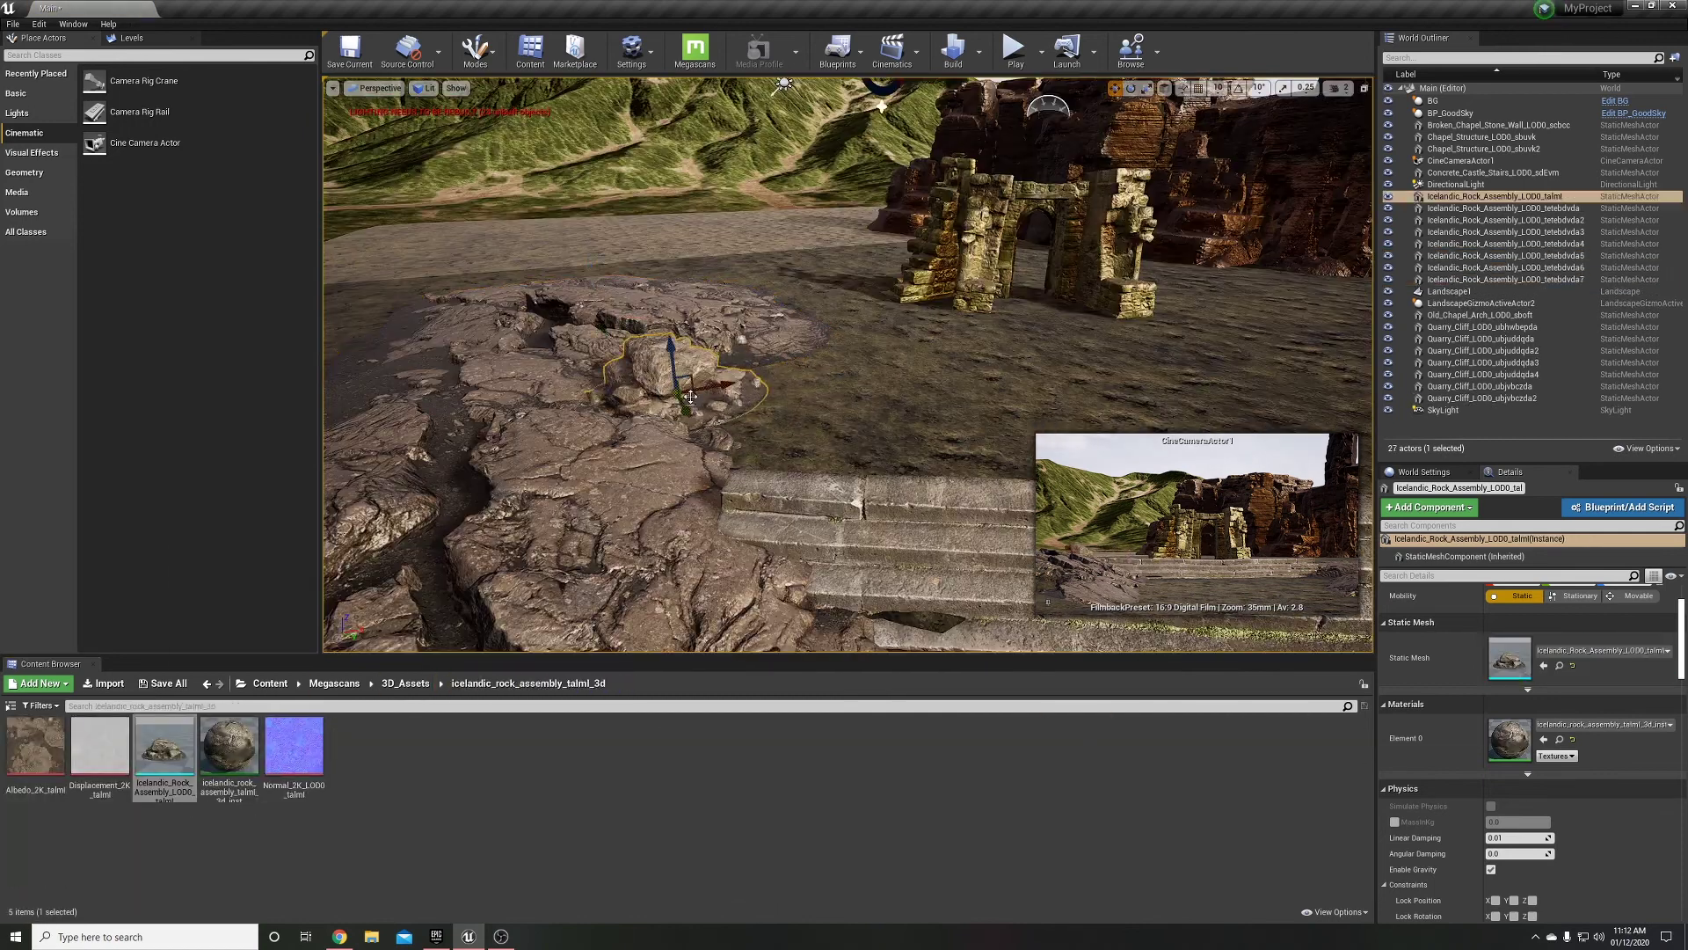
Add a second talml rock, tilt the broken chapel wall, and open the Icelandic_Rock_Scatter folder
{"action": "mouse_move", "coordinate": [672, 358]}
{"action": "left_mouse_down"}
{"action": "mouse_move", "coordinate": [649, 437]}
{"action": "mouse_move", "coordinate": [777, 361]}
{"action": "mouse_move", "coordinate": [826, 201]}
{"action": "mouse_move", "coordinate": [770, 468]}
{"action": "left_mouse_up"}
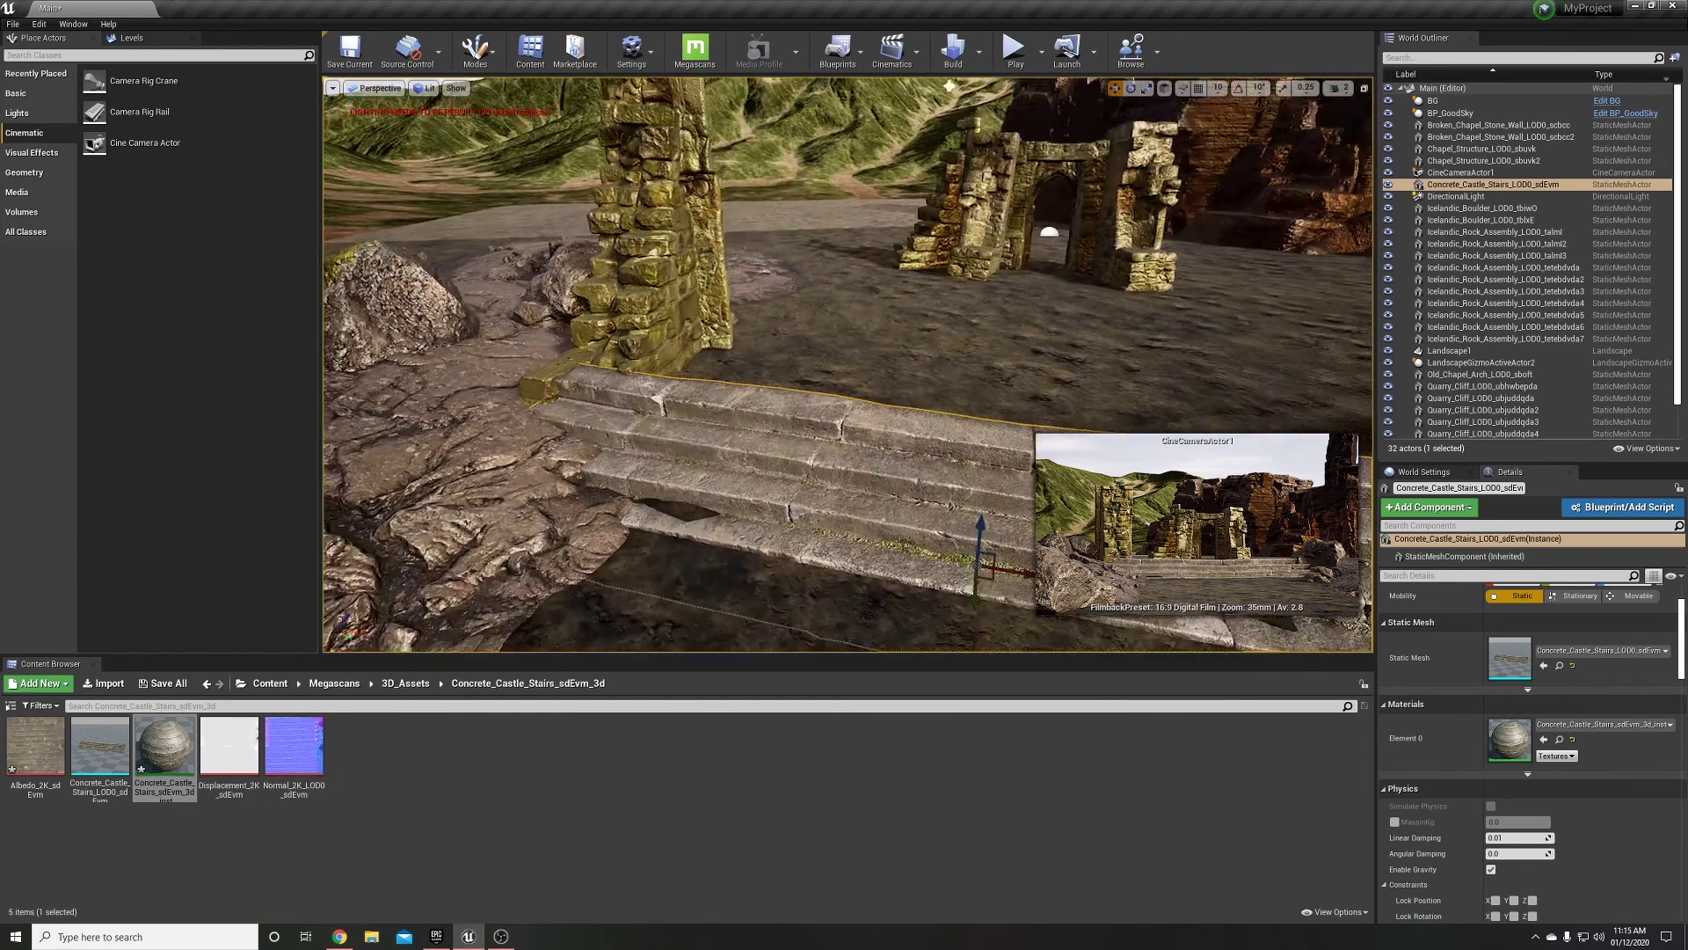
{"action": "left_click_drag", "start_coordinate": [1003, 403], "coordinate": [1027, 397]}
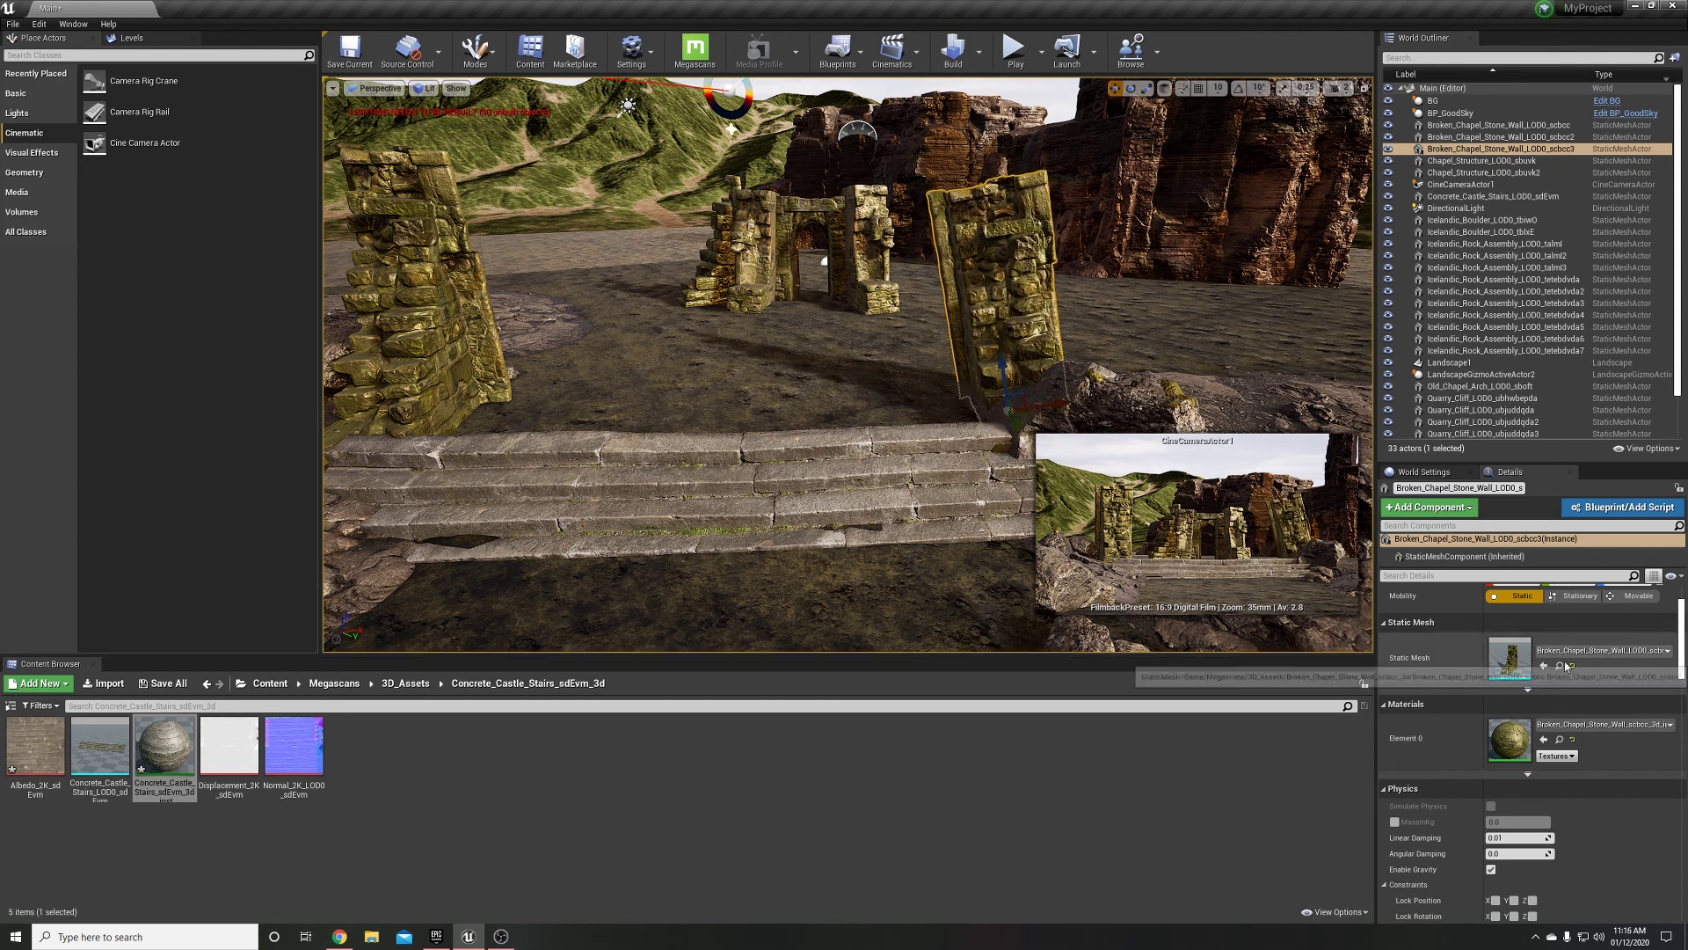
{"action": "left_click", "coordinate": [405, 683]}
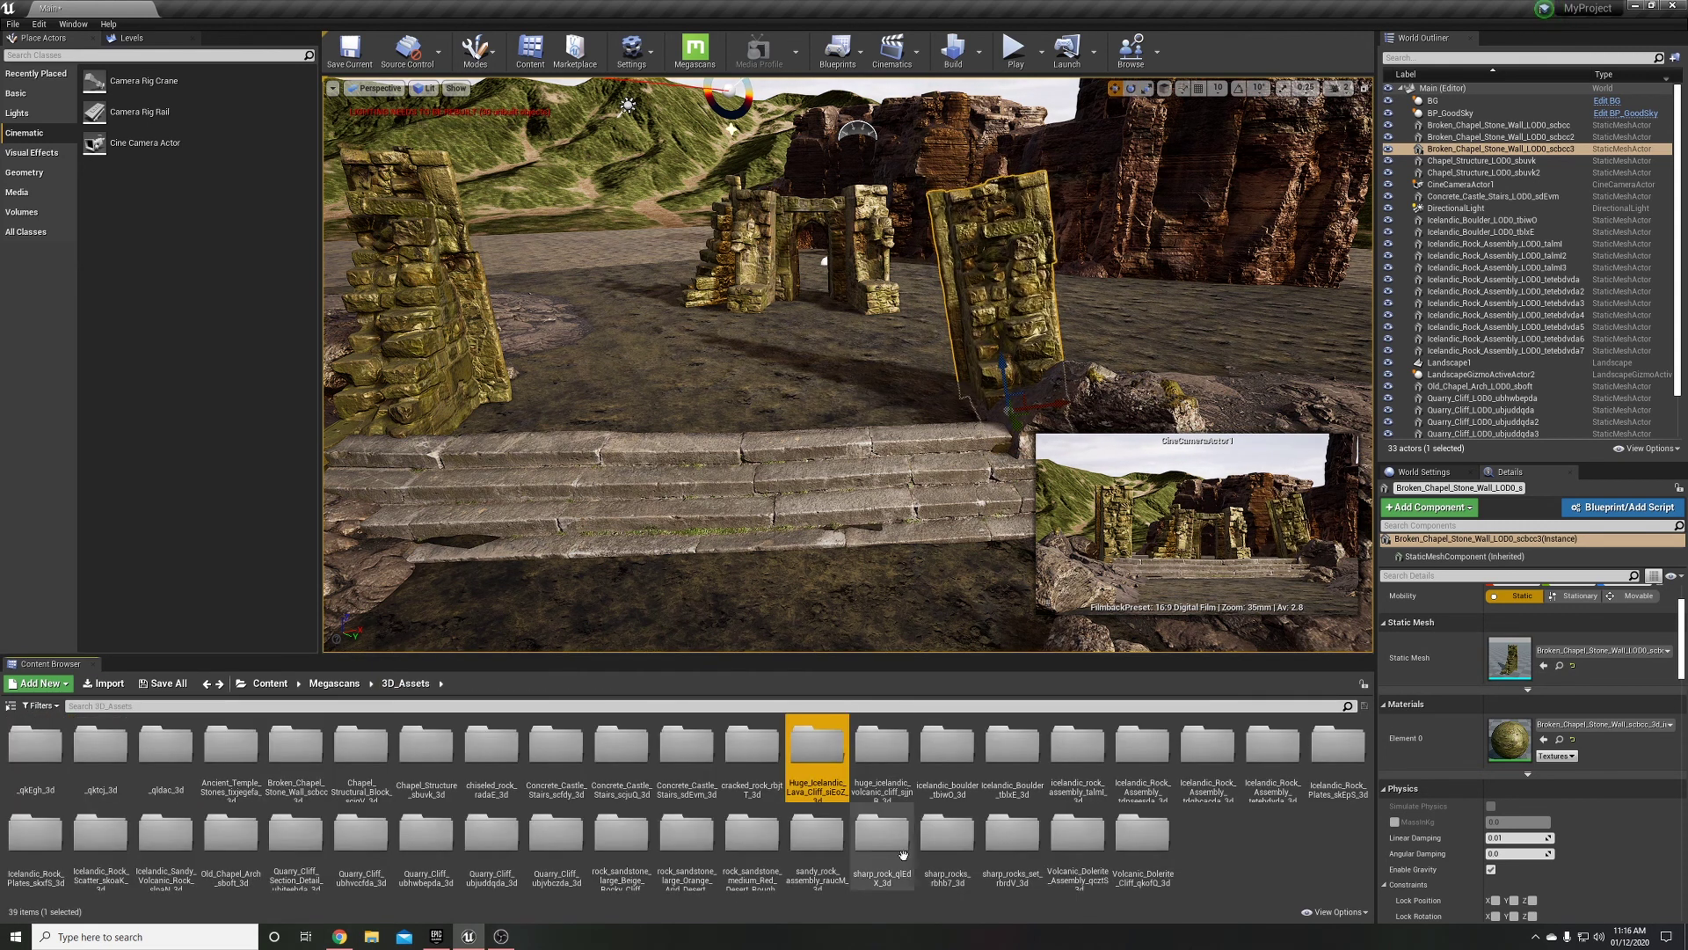
{"action": "double_click", "coordinate": [415, 853]}
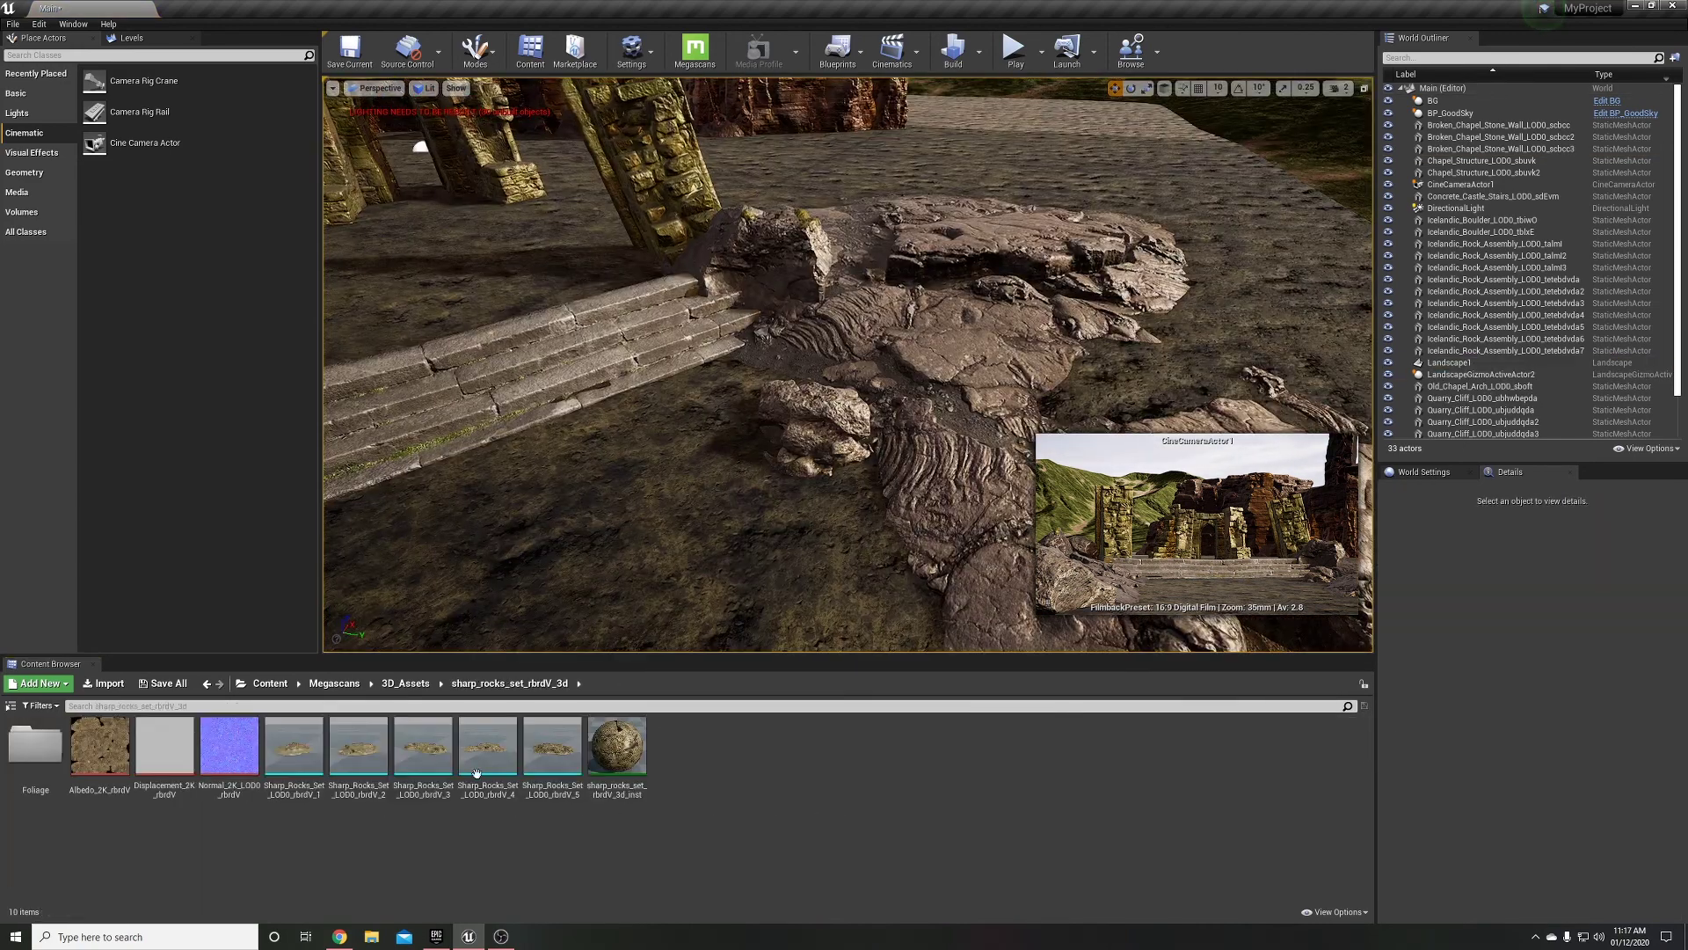
Place Ancient_Temple_Stones and shift them left across the ground
{"action": "double_click", "coordinate": [227, 749]}
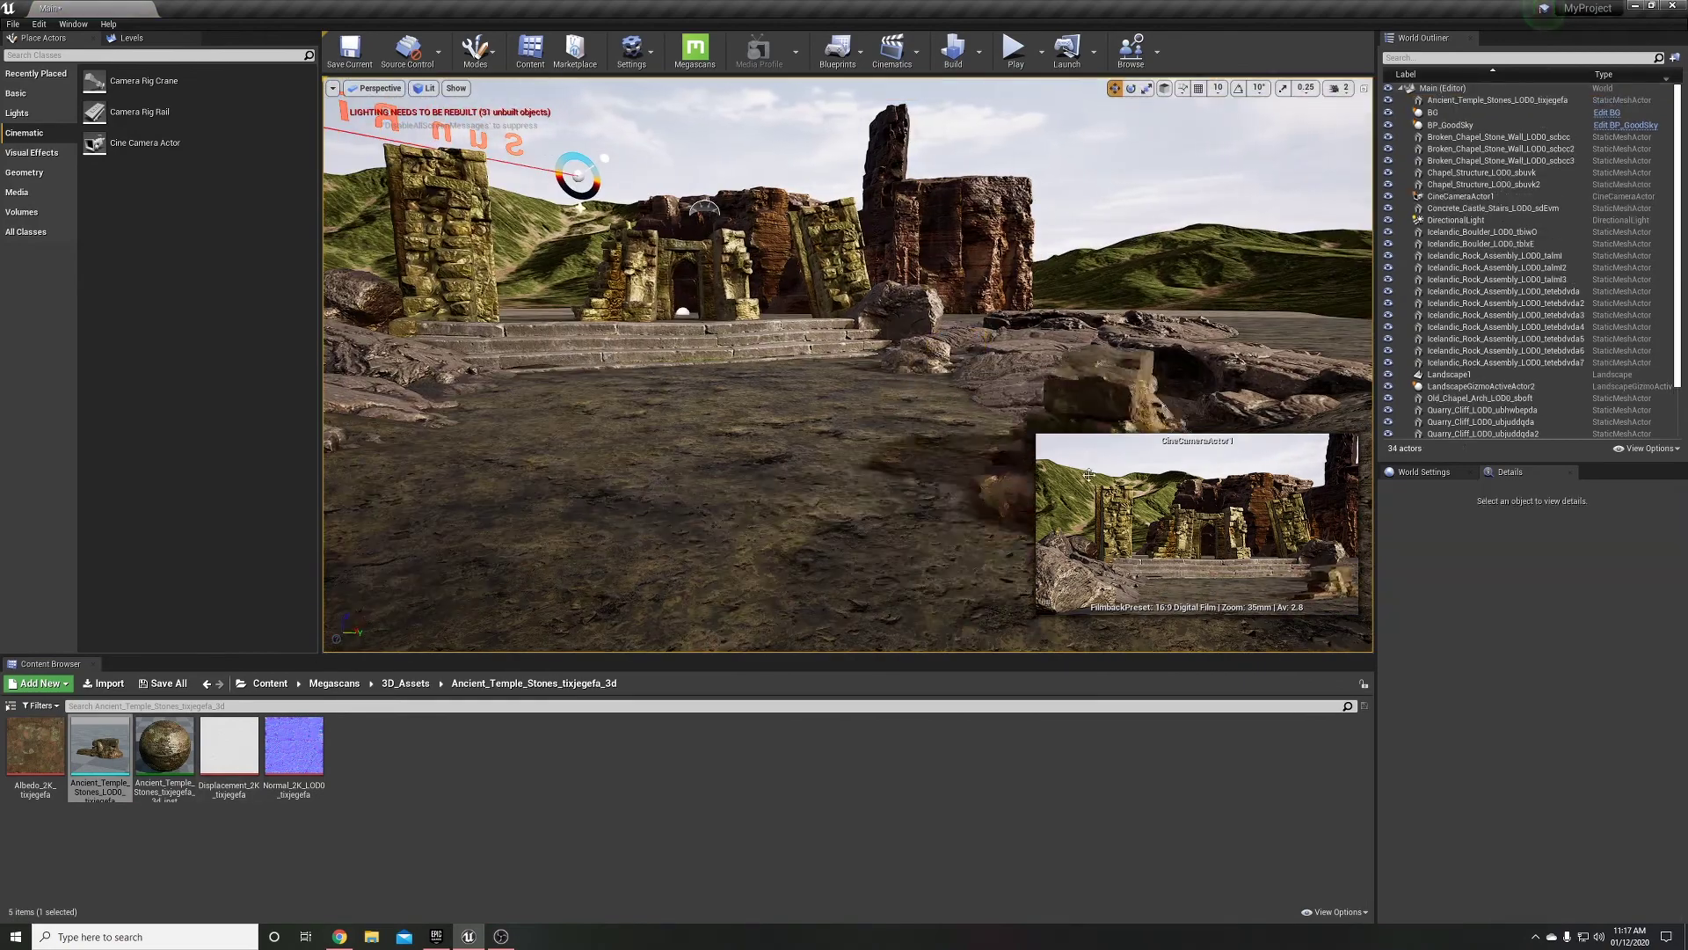
{"action": "key", "text": "f"}
{"action": "left_click_drag", "start_coordinate": [695, 440], "coordinate": [512, 396]}
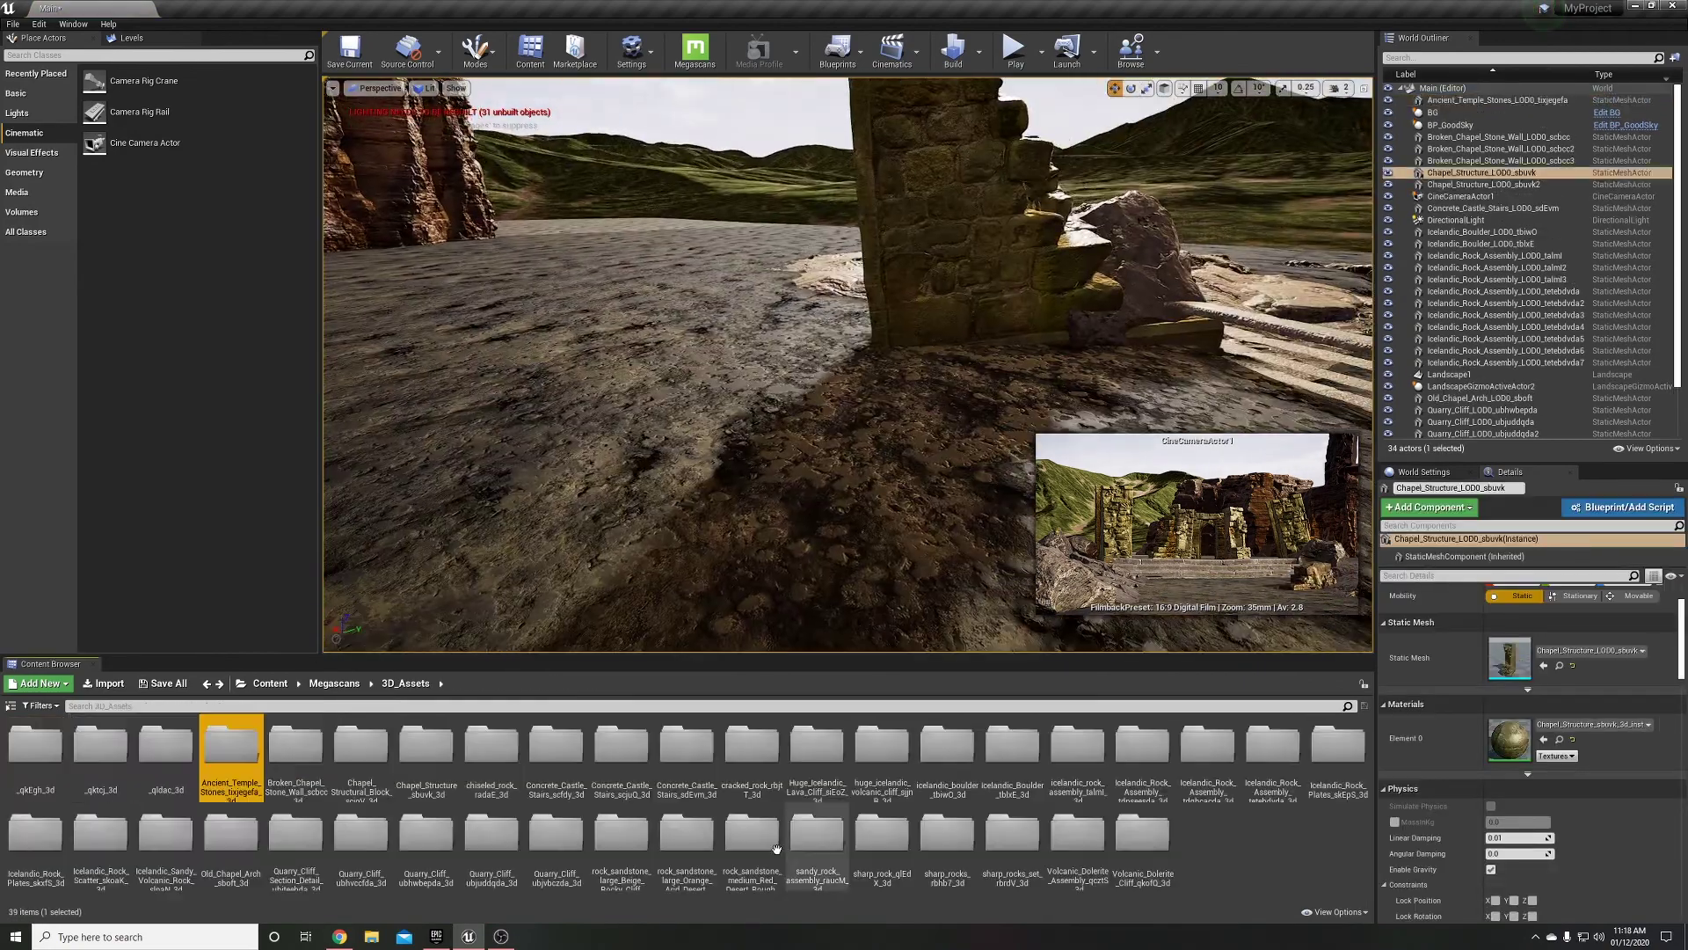
Frame the chapel structure and place another Icelandic rock assembly among the ruins
{"action": "key", "text": "f"}
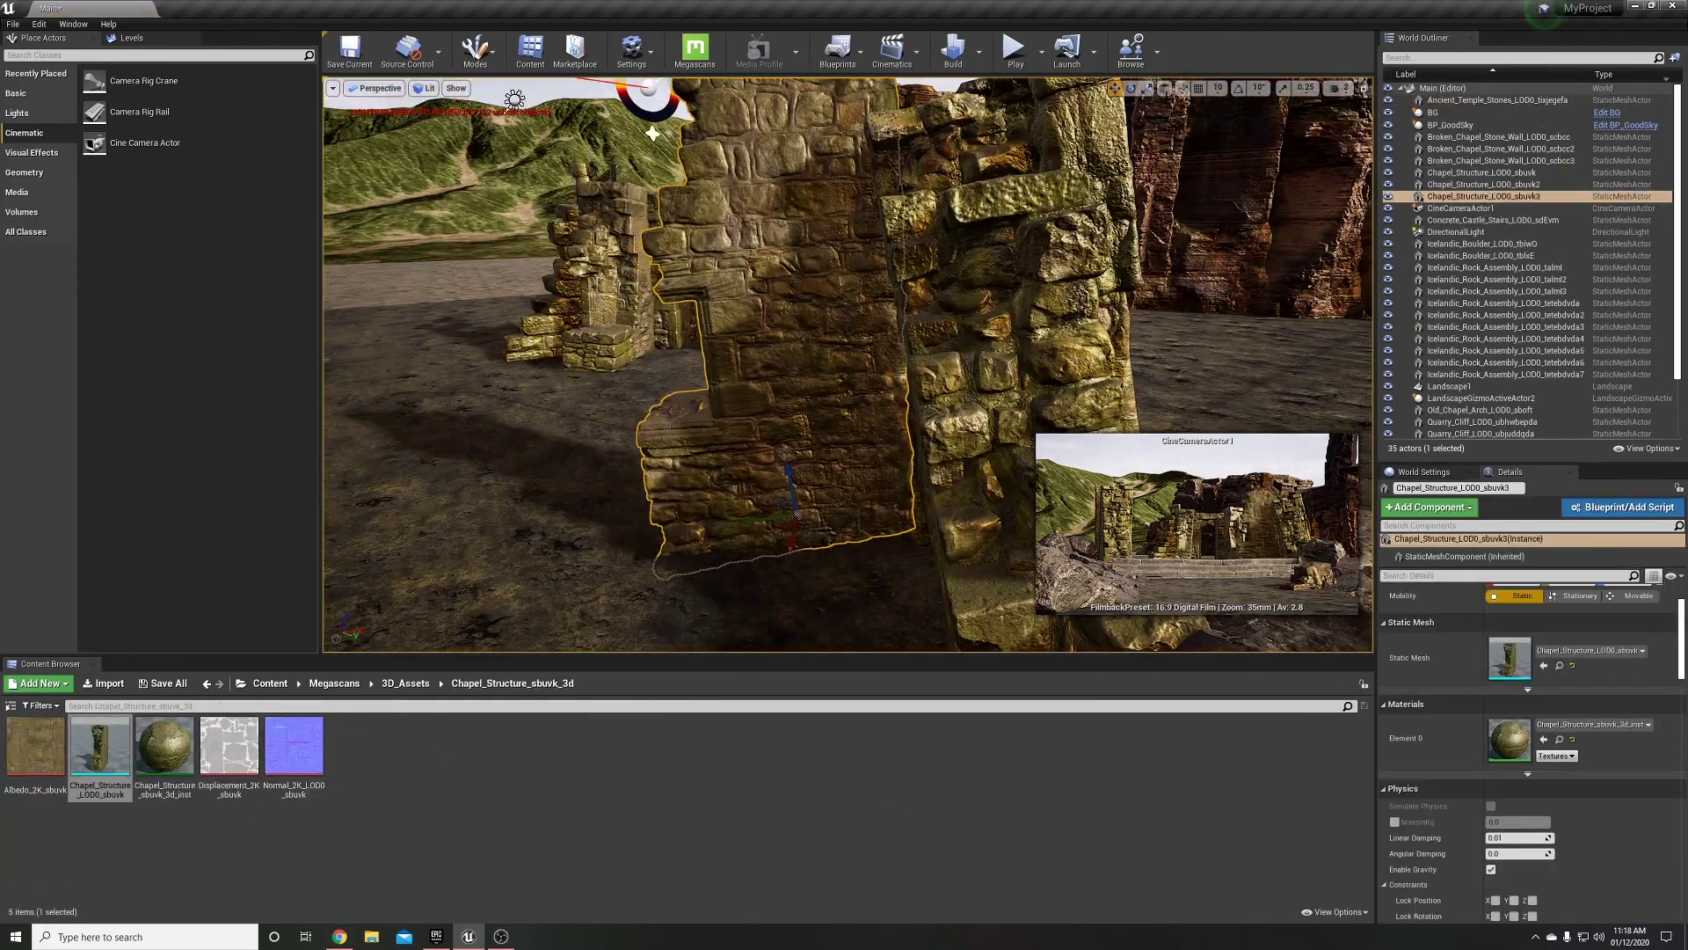
{"action": "scroll", "coordinate": [848, 523], "scroll_direction": "down", "scroll_amount": 3}
{"action": "right_click_drag", "start_coordinate": [810, 551], "coordinate": [844, 528]}
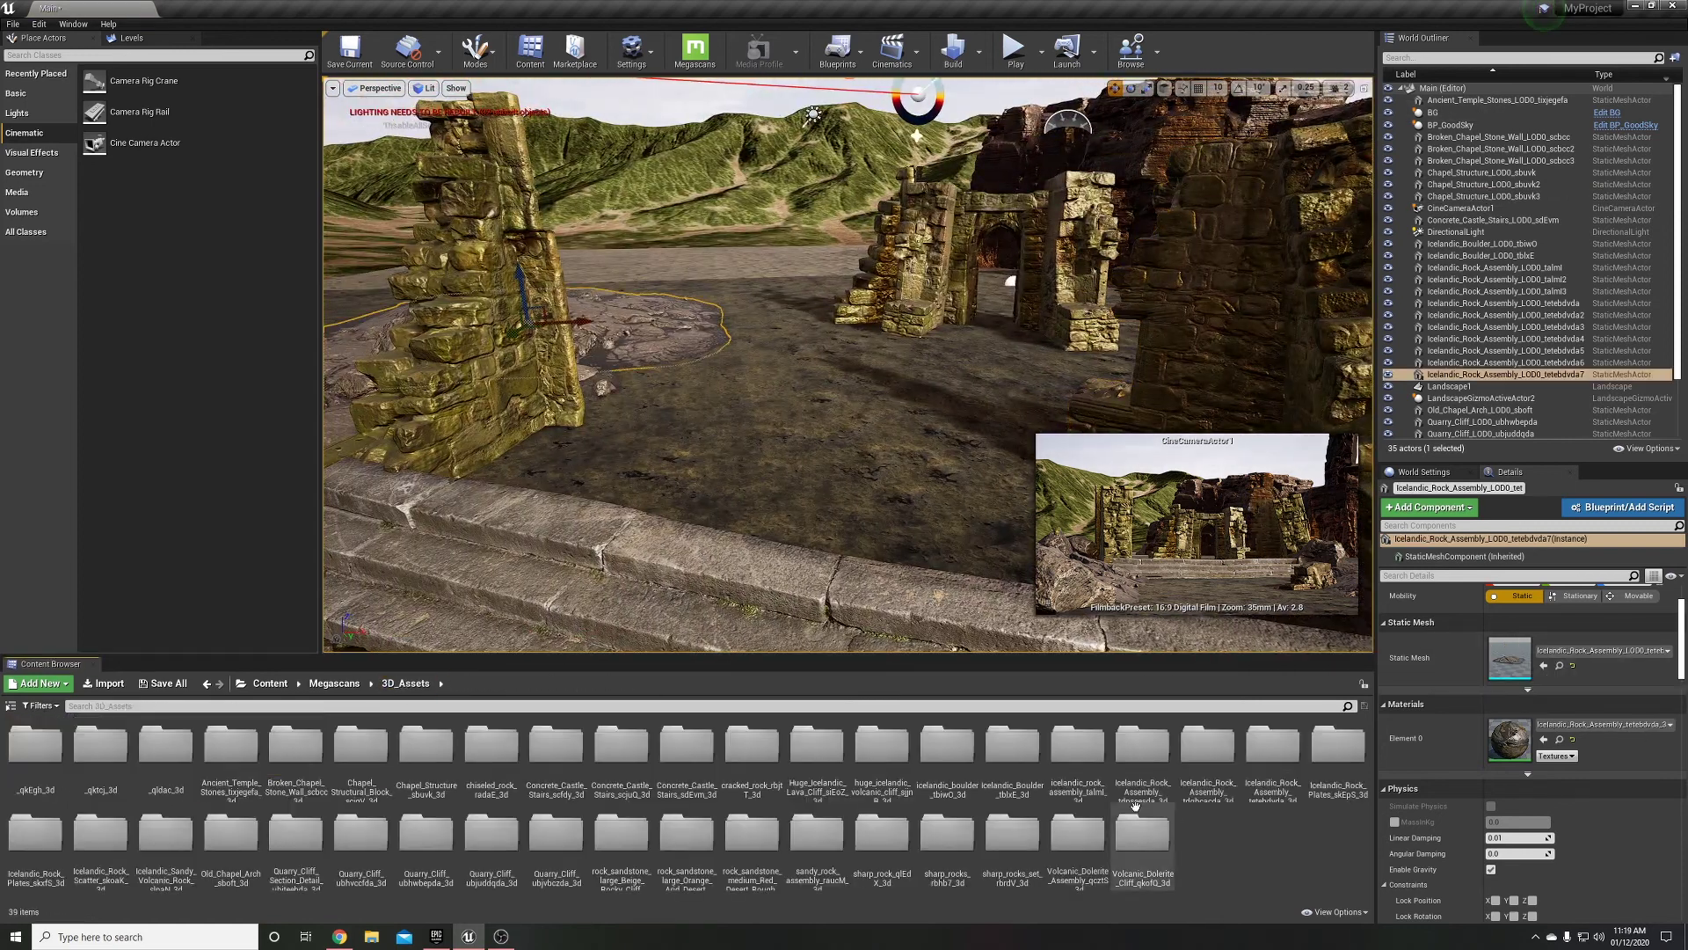
{"action": "double_click", "coordinate": [1272, 746]}
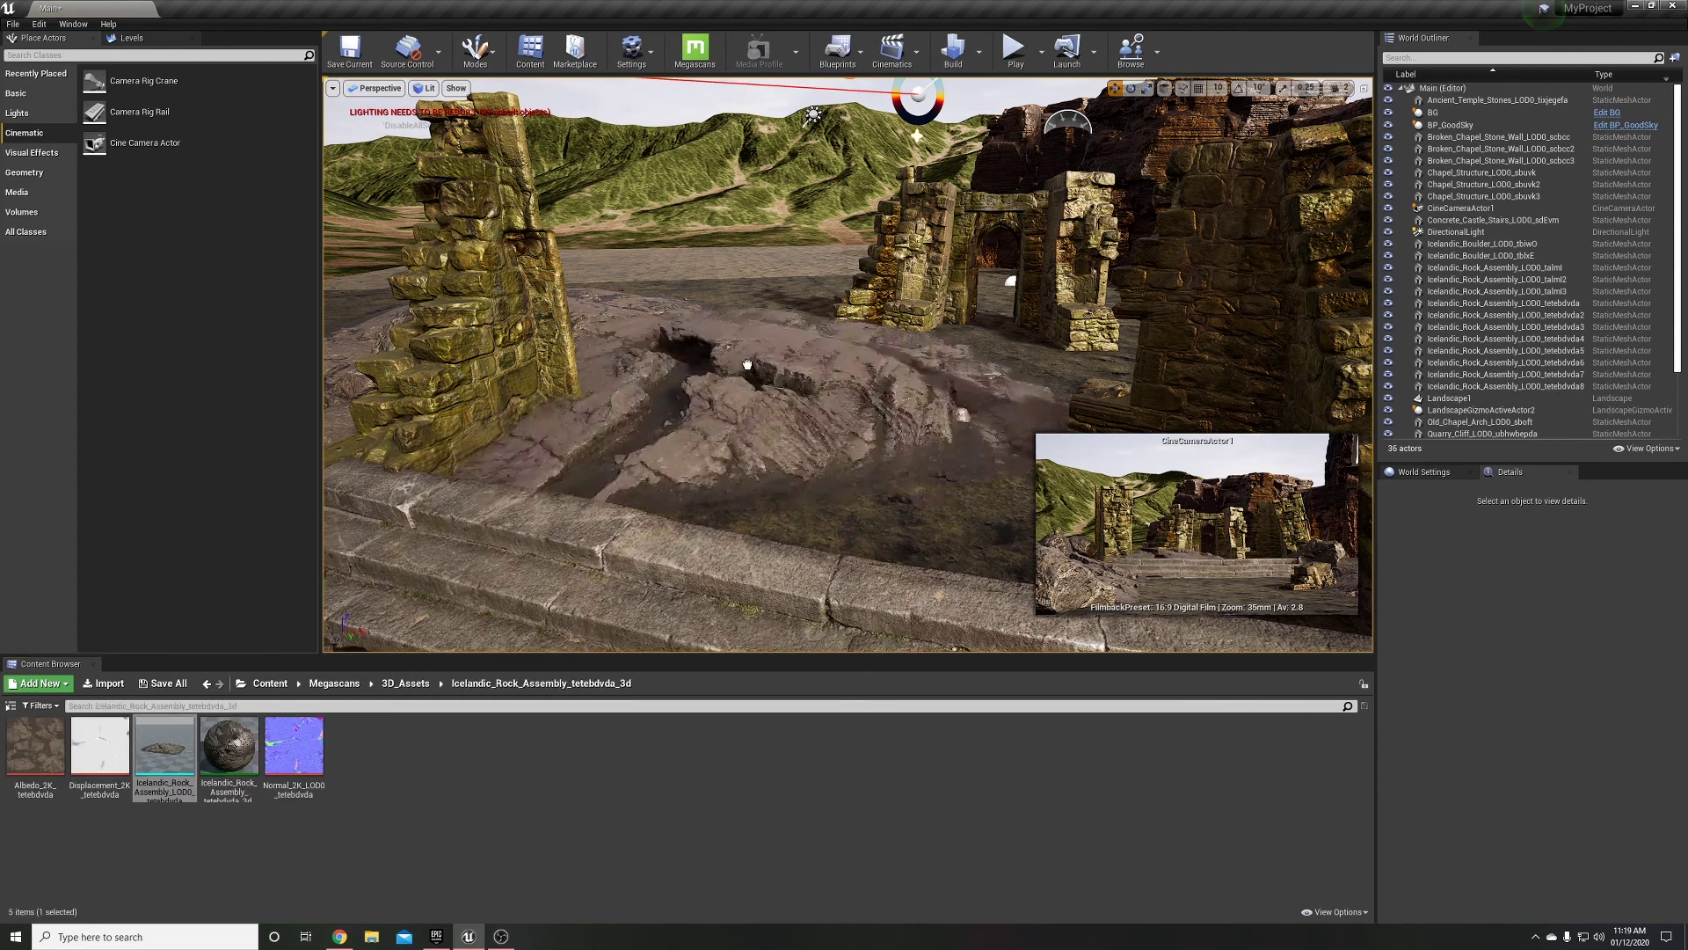
{"action": "mouse_move", "coordinate": [164, 747]}
{"action": "left_mouse_down"}
{"action": "mouse_move", "coordinate": [775, 333]}
{"action": "mouse_move", "coordinate": [756, 265]}
{"action": "left_mouse_up"}
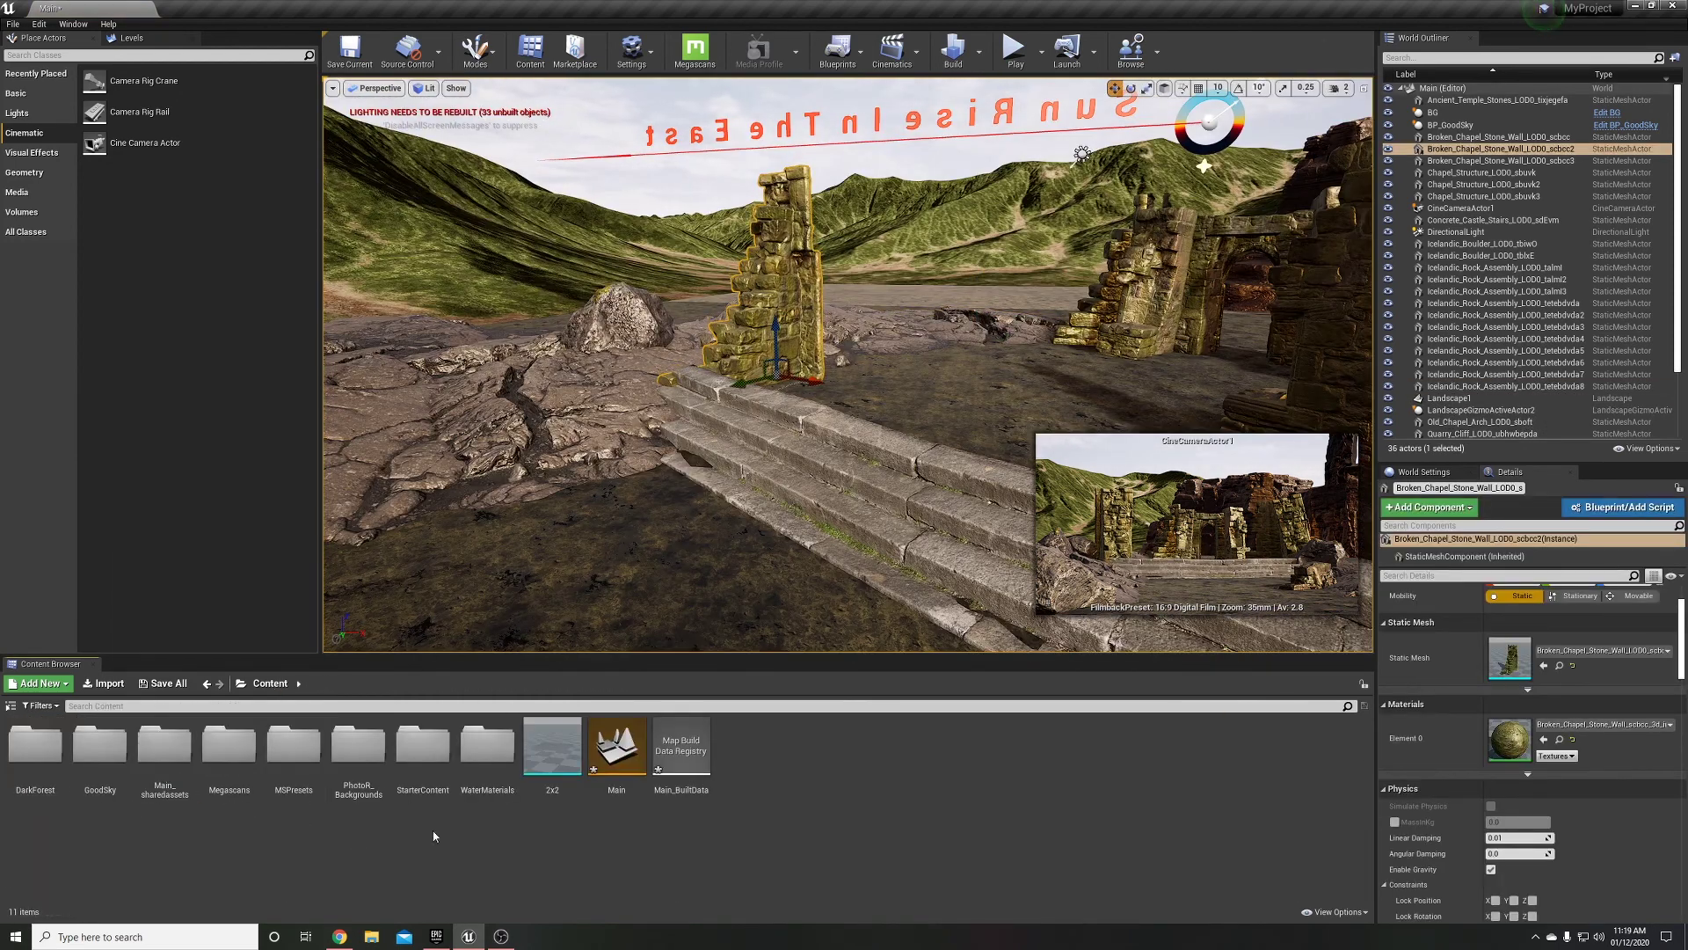
Add a granite rock, SM_Tree_Ground2 roots and an SM_Road slab in front of the stairs
{"action": "left_click_drag", "start_coordinate": [212, 794], "coordinate": [669, 682]}
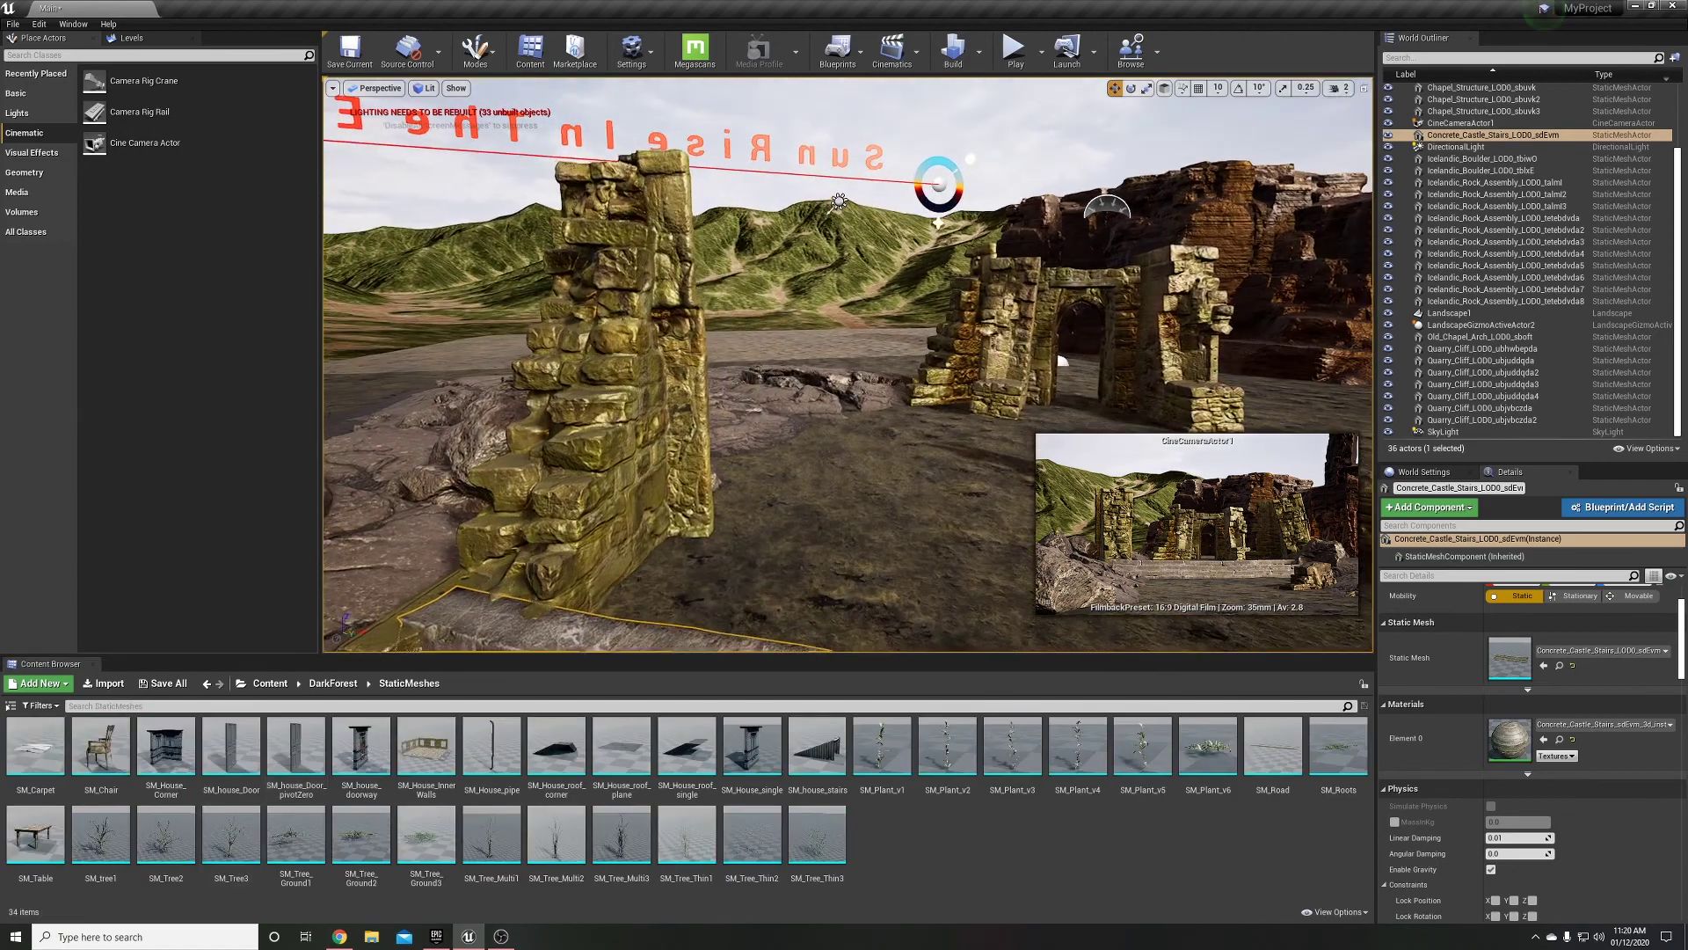
{"action": "left_click_drag", "start_coordinate": [361, 836], "coordinate": [493, 572]}
{"action": "type", "text": "lod"}
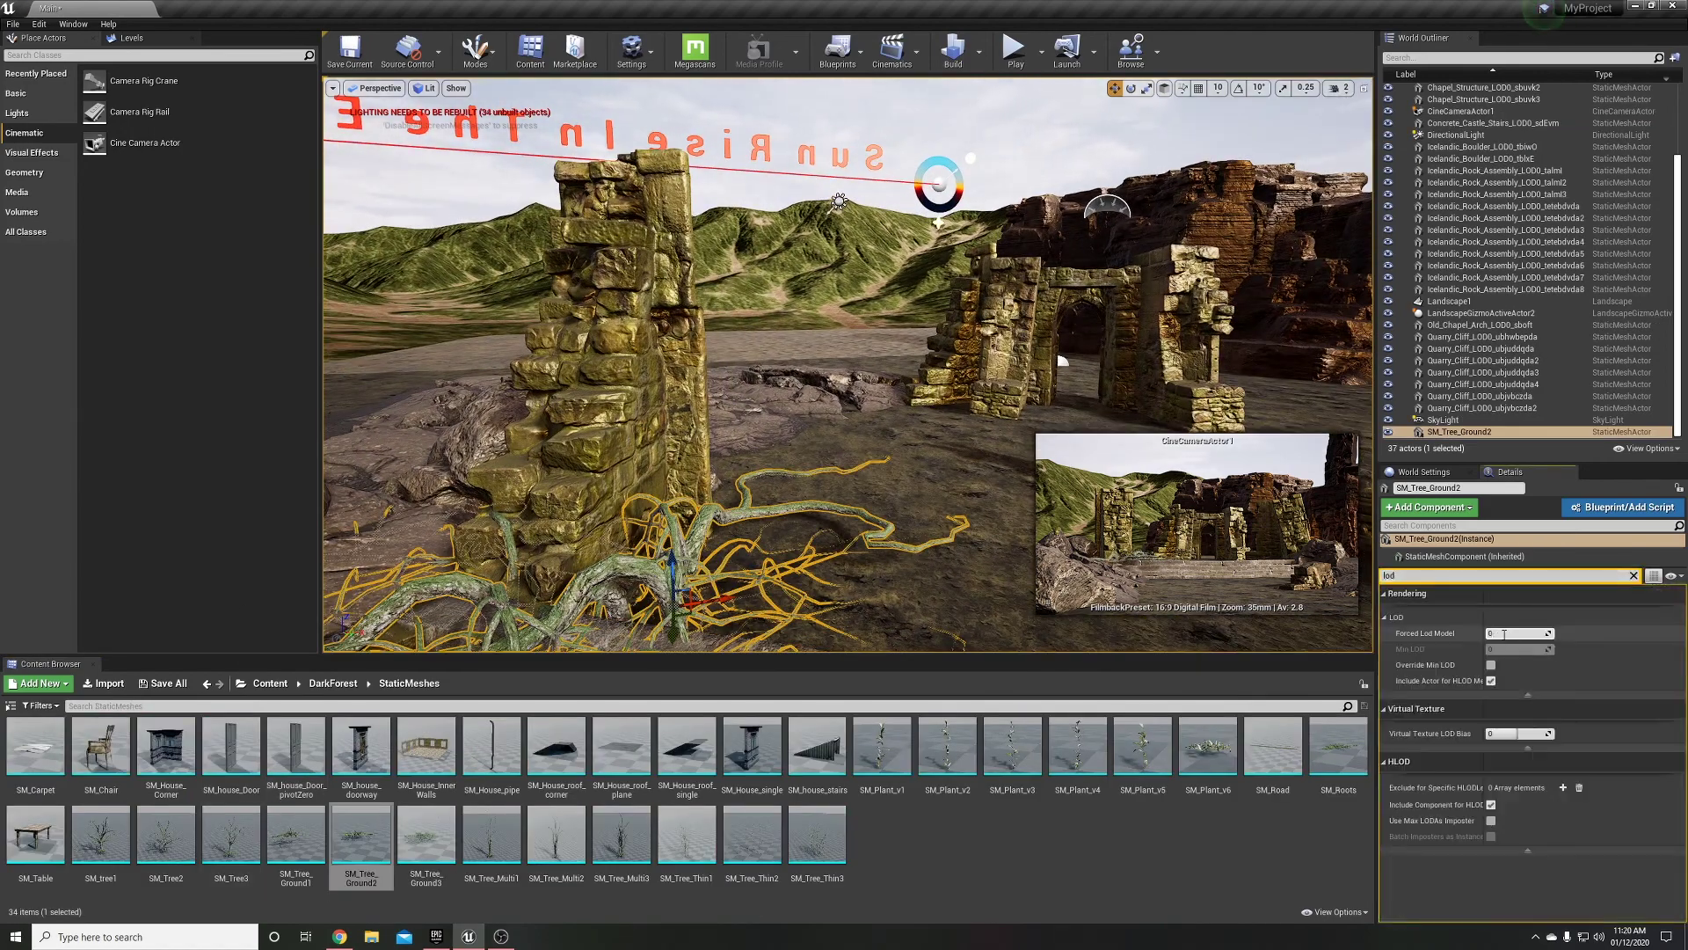
{"action": "type", "text": "fe"}
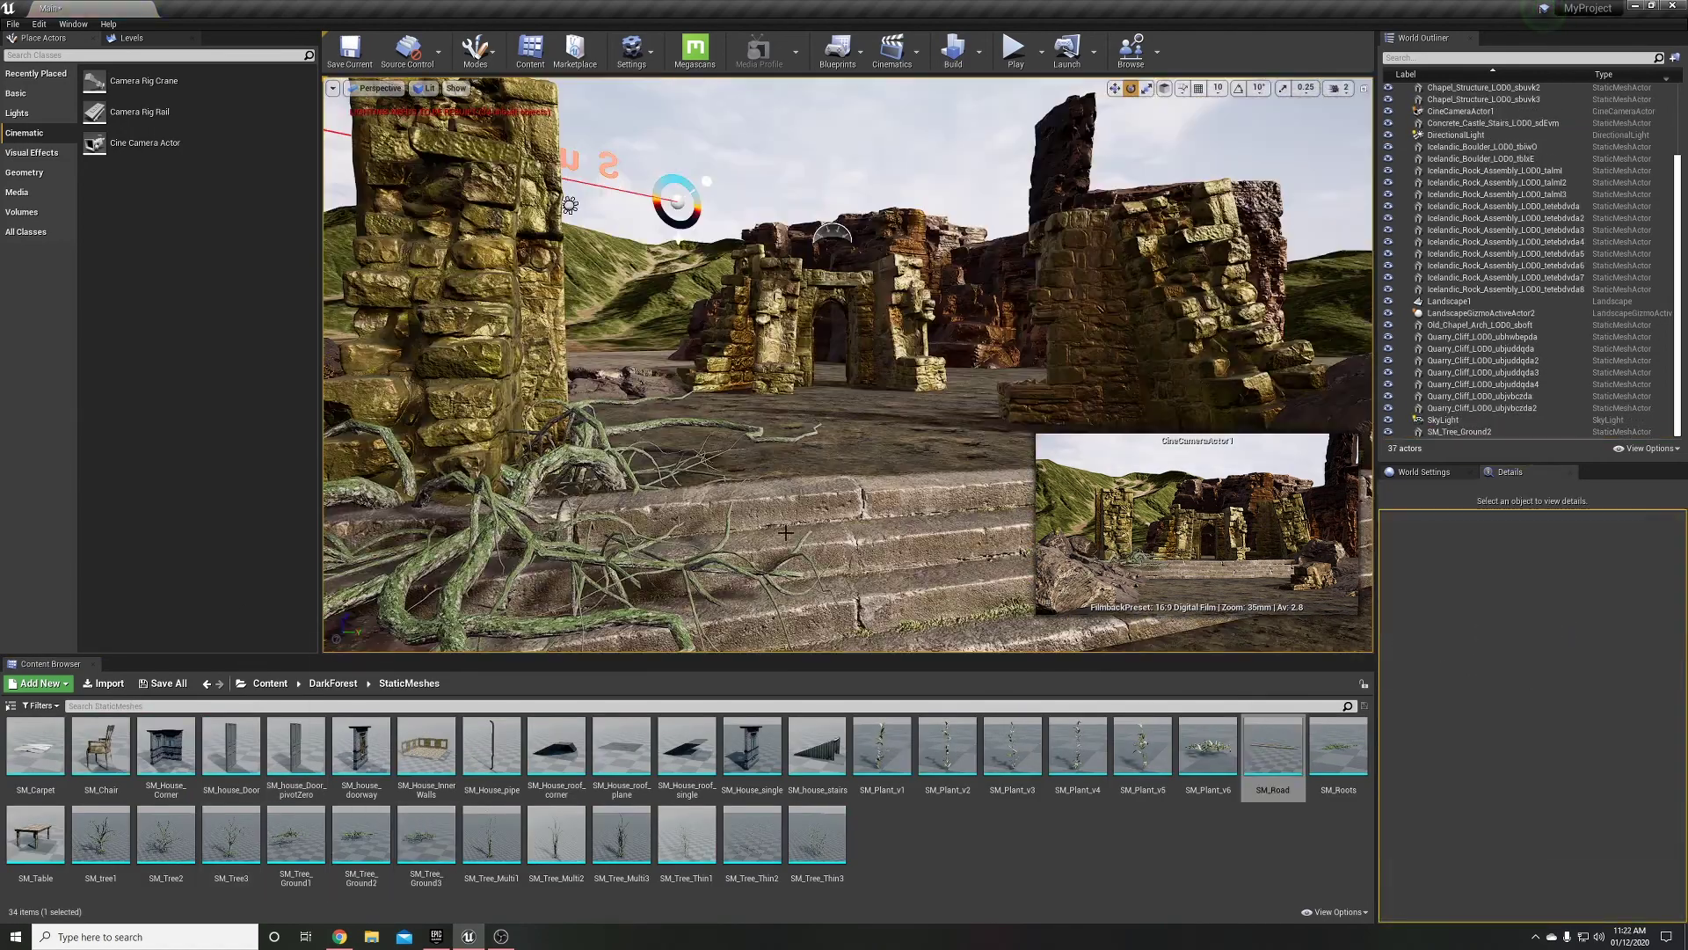
{"action": "left_click_drag", "start_coordinate": [1274, 748], "coordinate": [677, 439]}
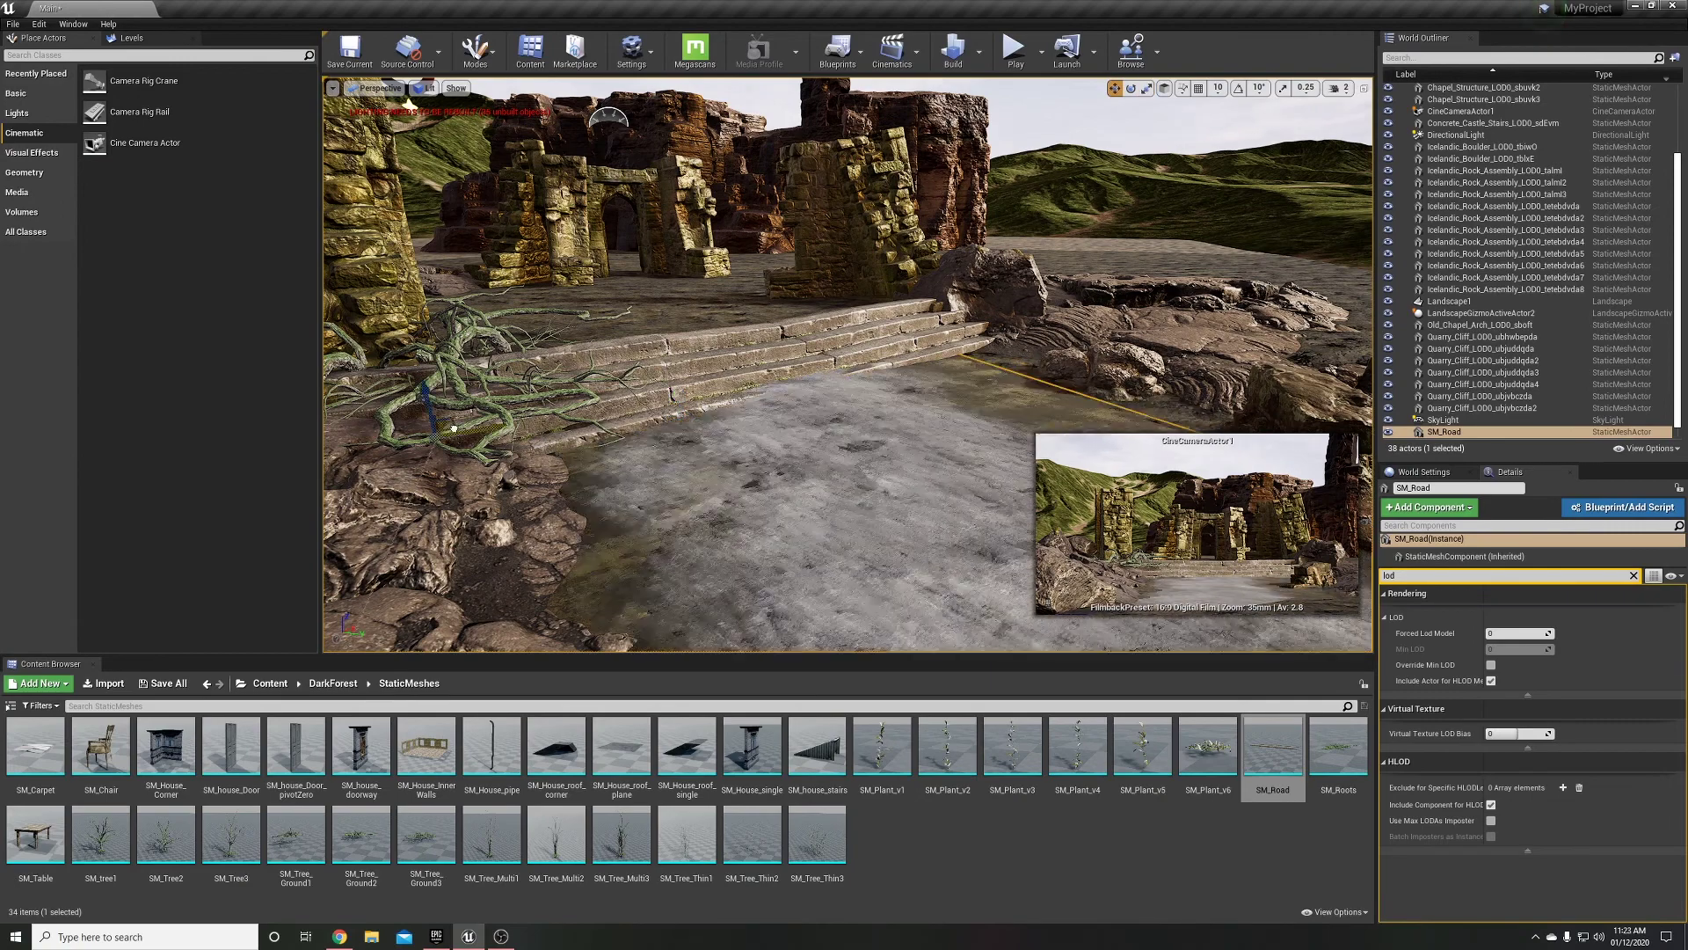
{"action": "left_click", "coordinate": [988, 342]}
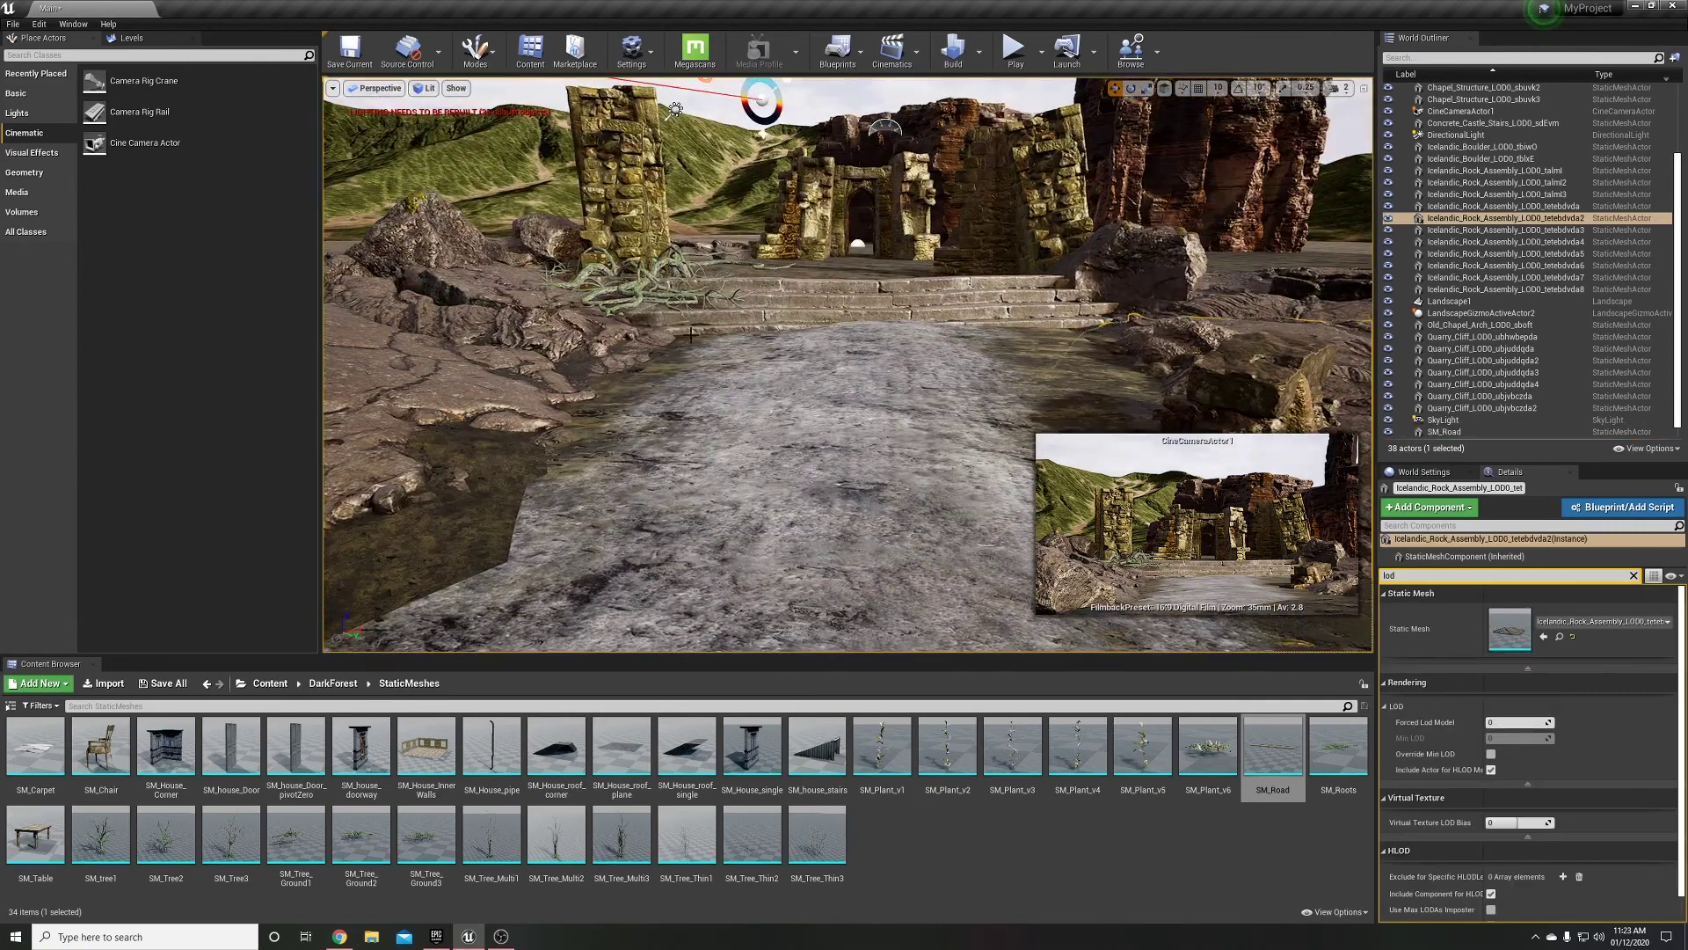
Flatten the landscape around the SM_Road slab, then reselect the nearby rock assembly
{"action": "left_click", "coordinate": [681, 325]}
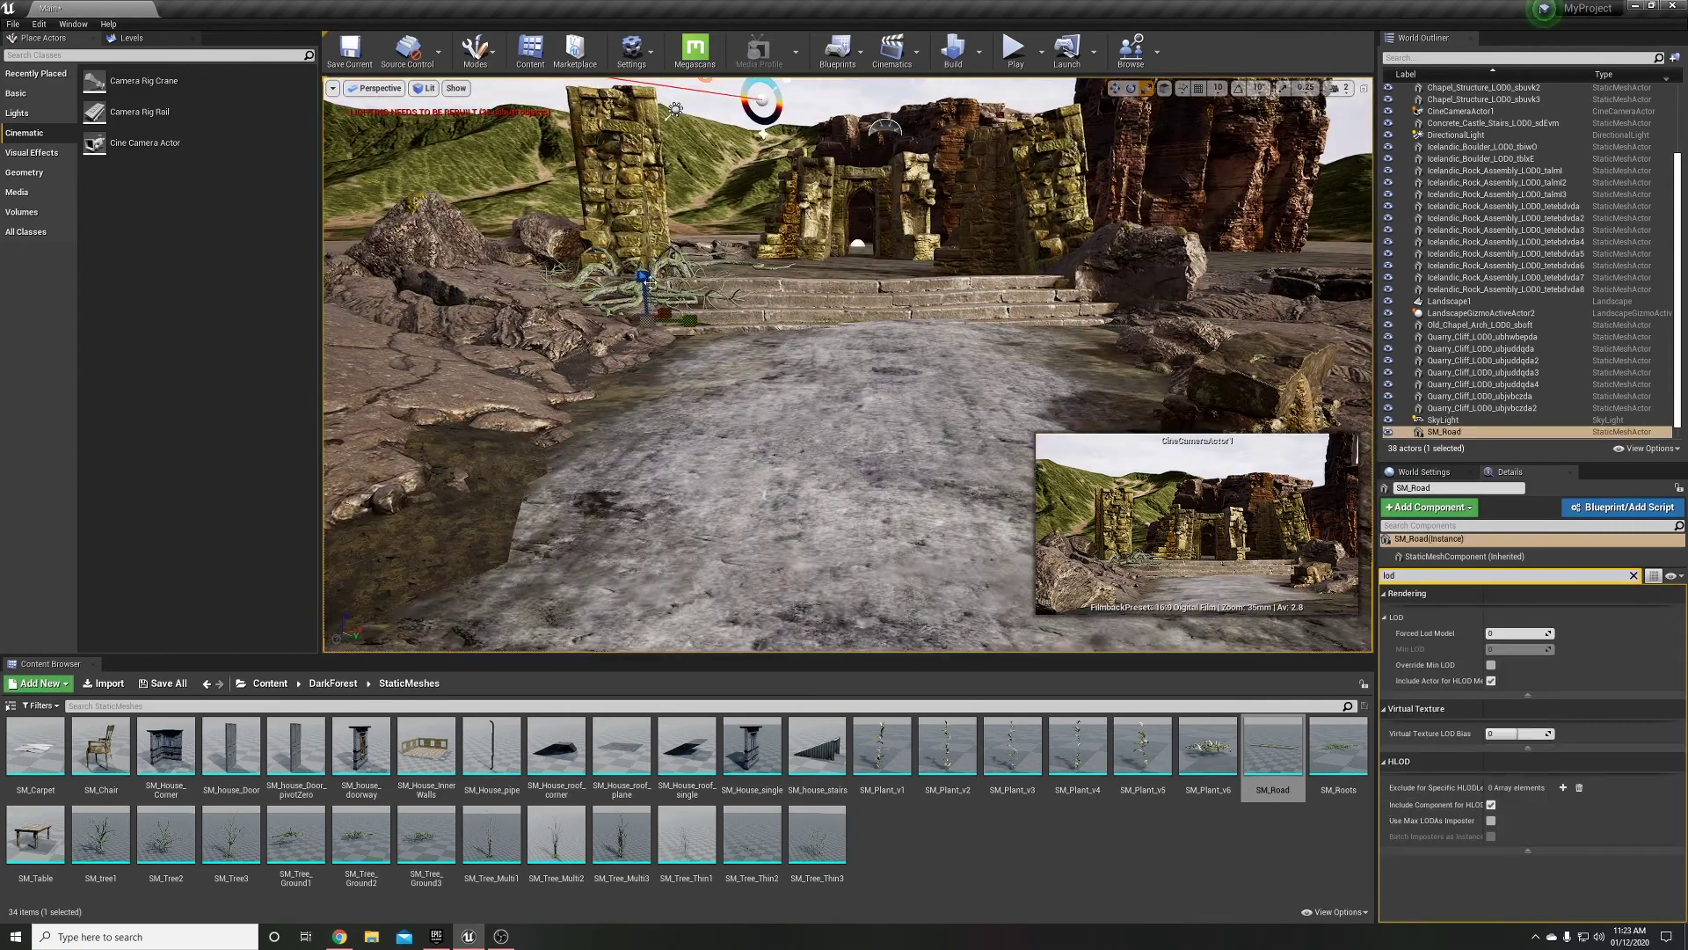
{"action": "left_click", "coordinate": [508, 109]}
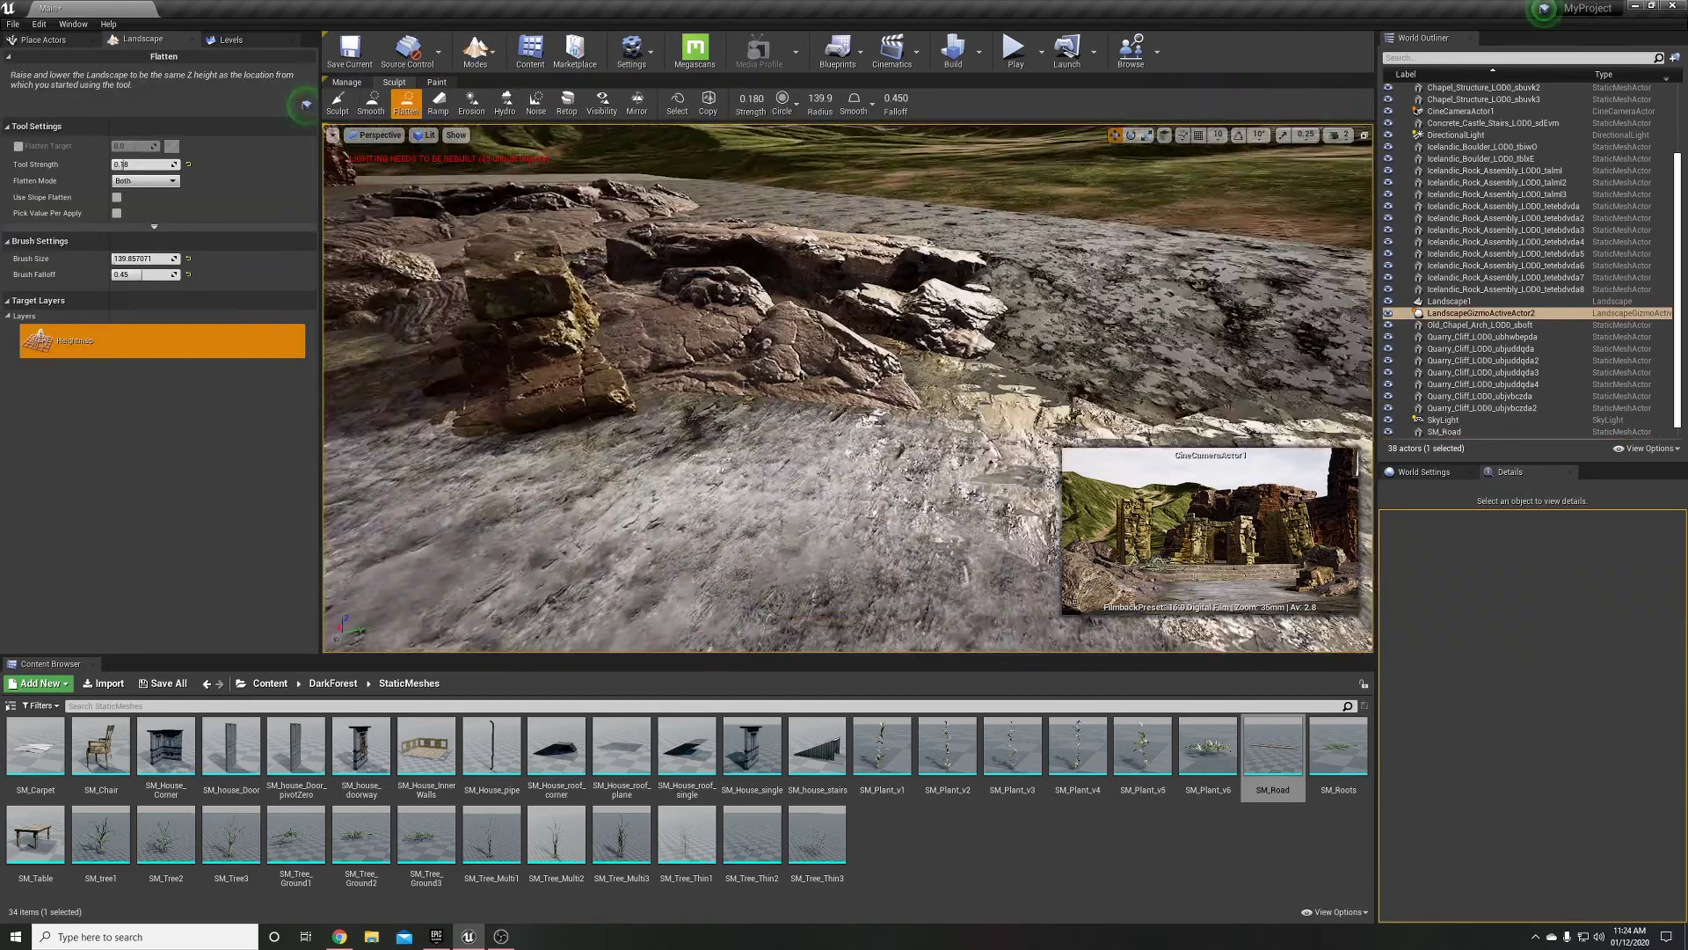
{"action": "left_click", "coordinate": [489, 61]}
{"action": "left_click", "coordinate": [497, 88]}
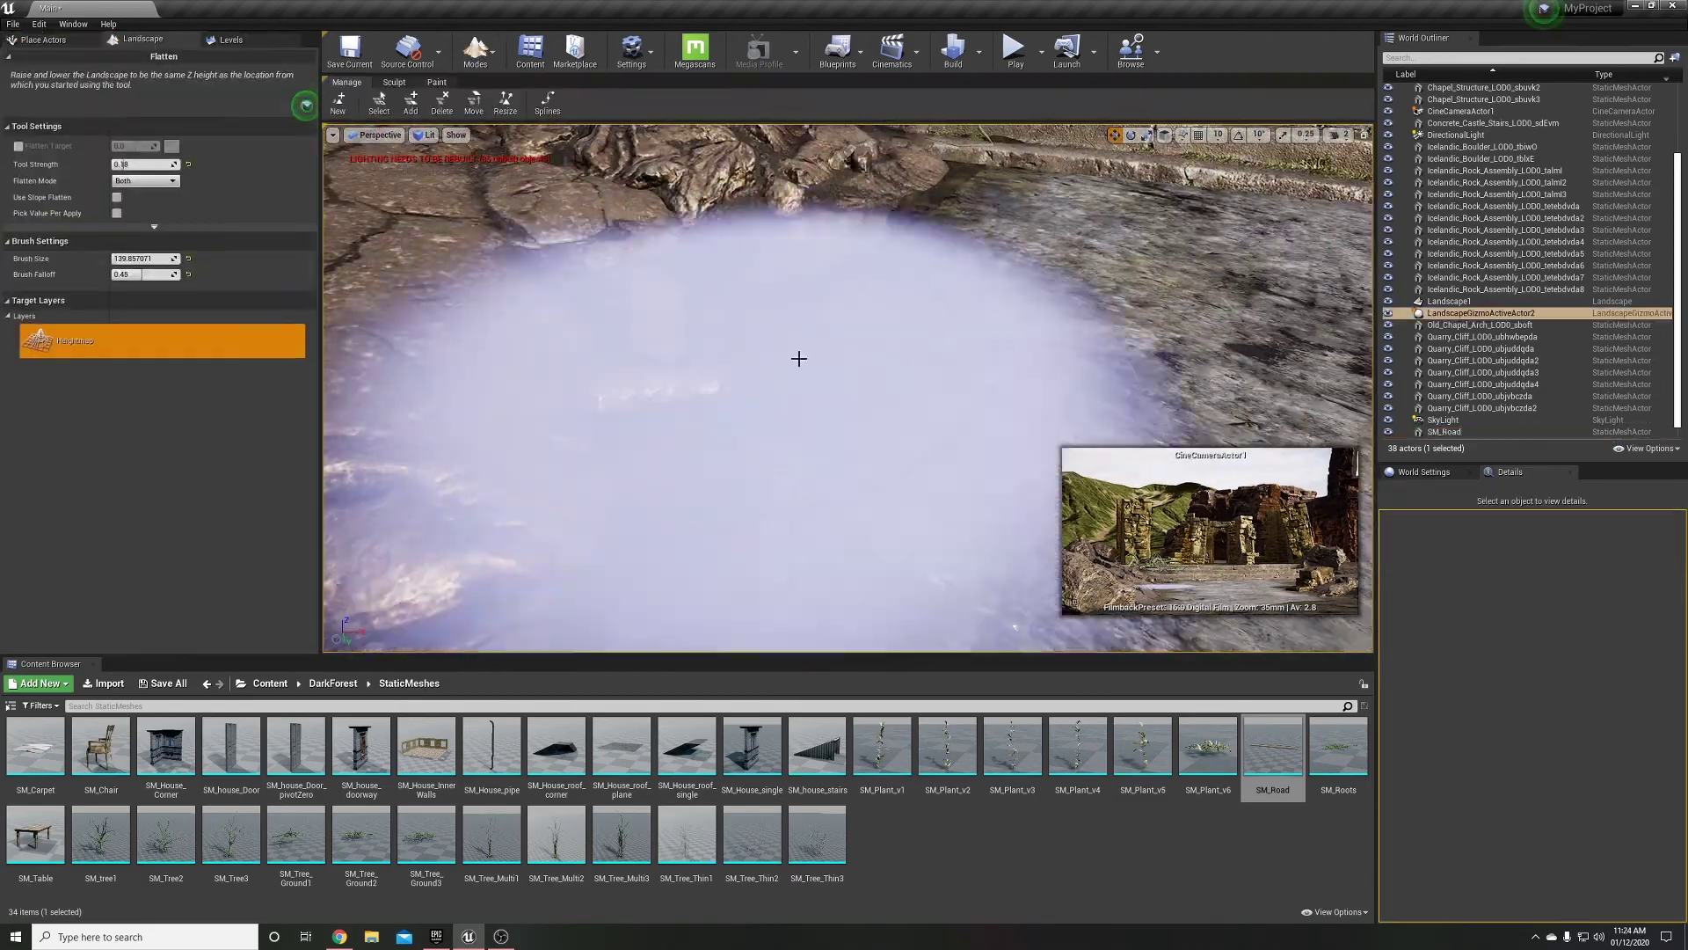
{"action": "scroll", "coordinate": [911, 134], "scroll_direction": "down", "scroll_amount": 5}
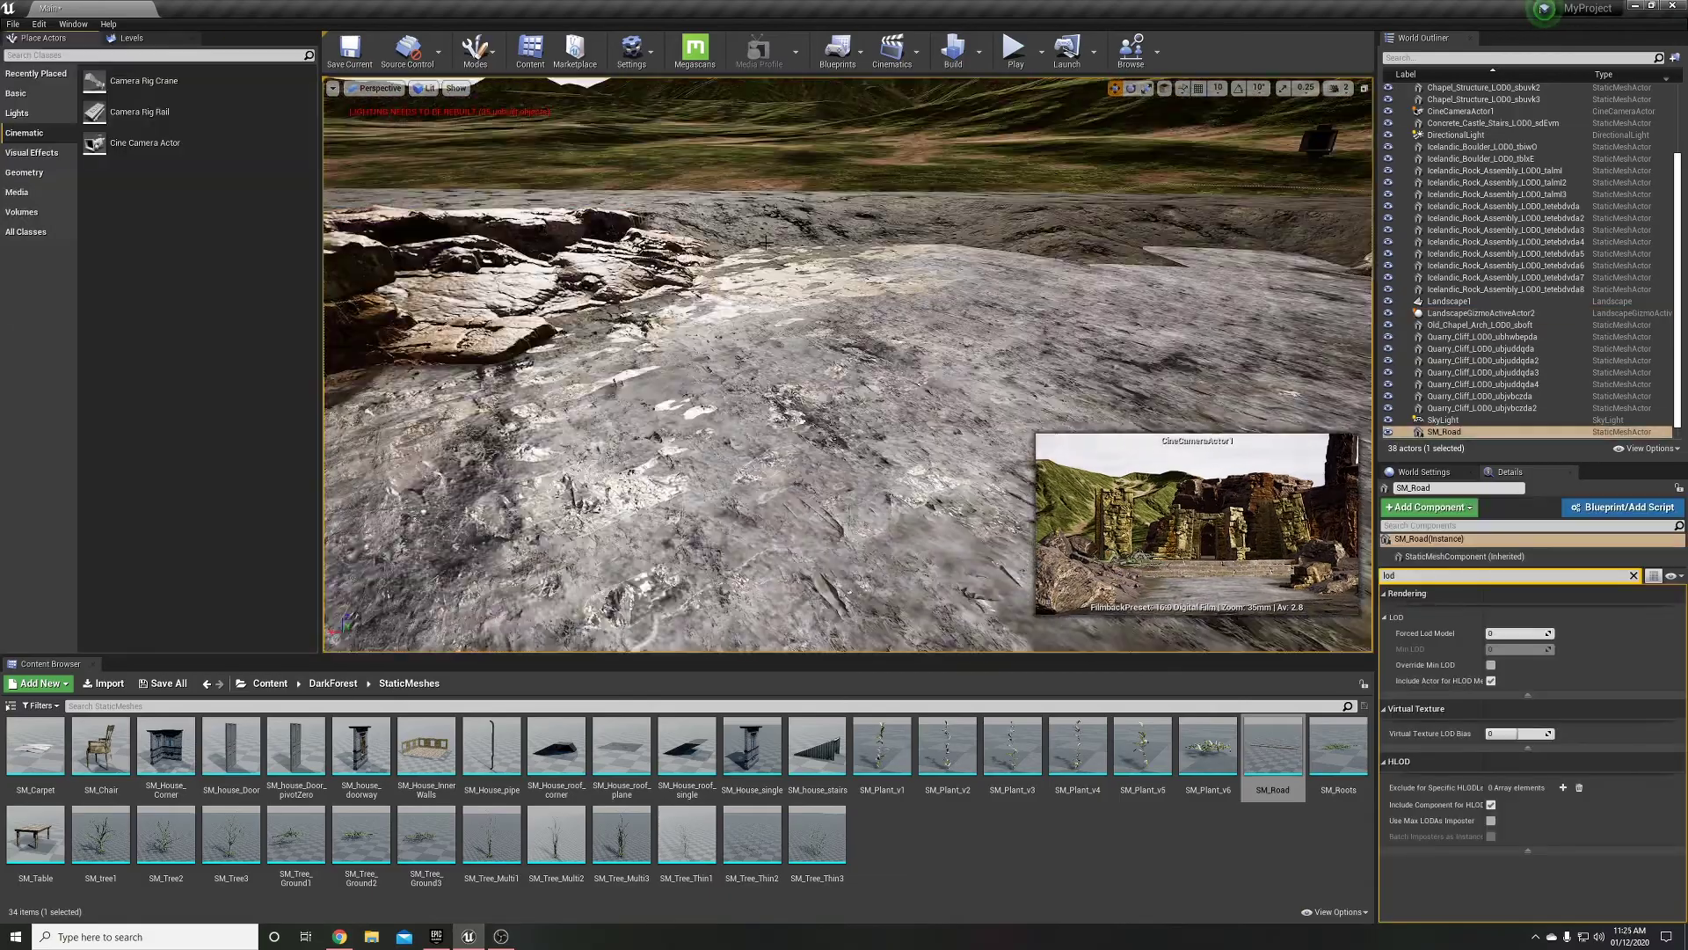
{"action": "left_click", "coordinate": [974, 231]}
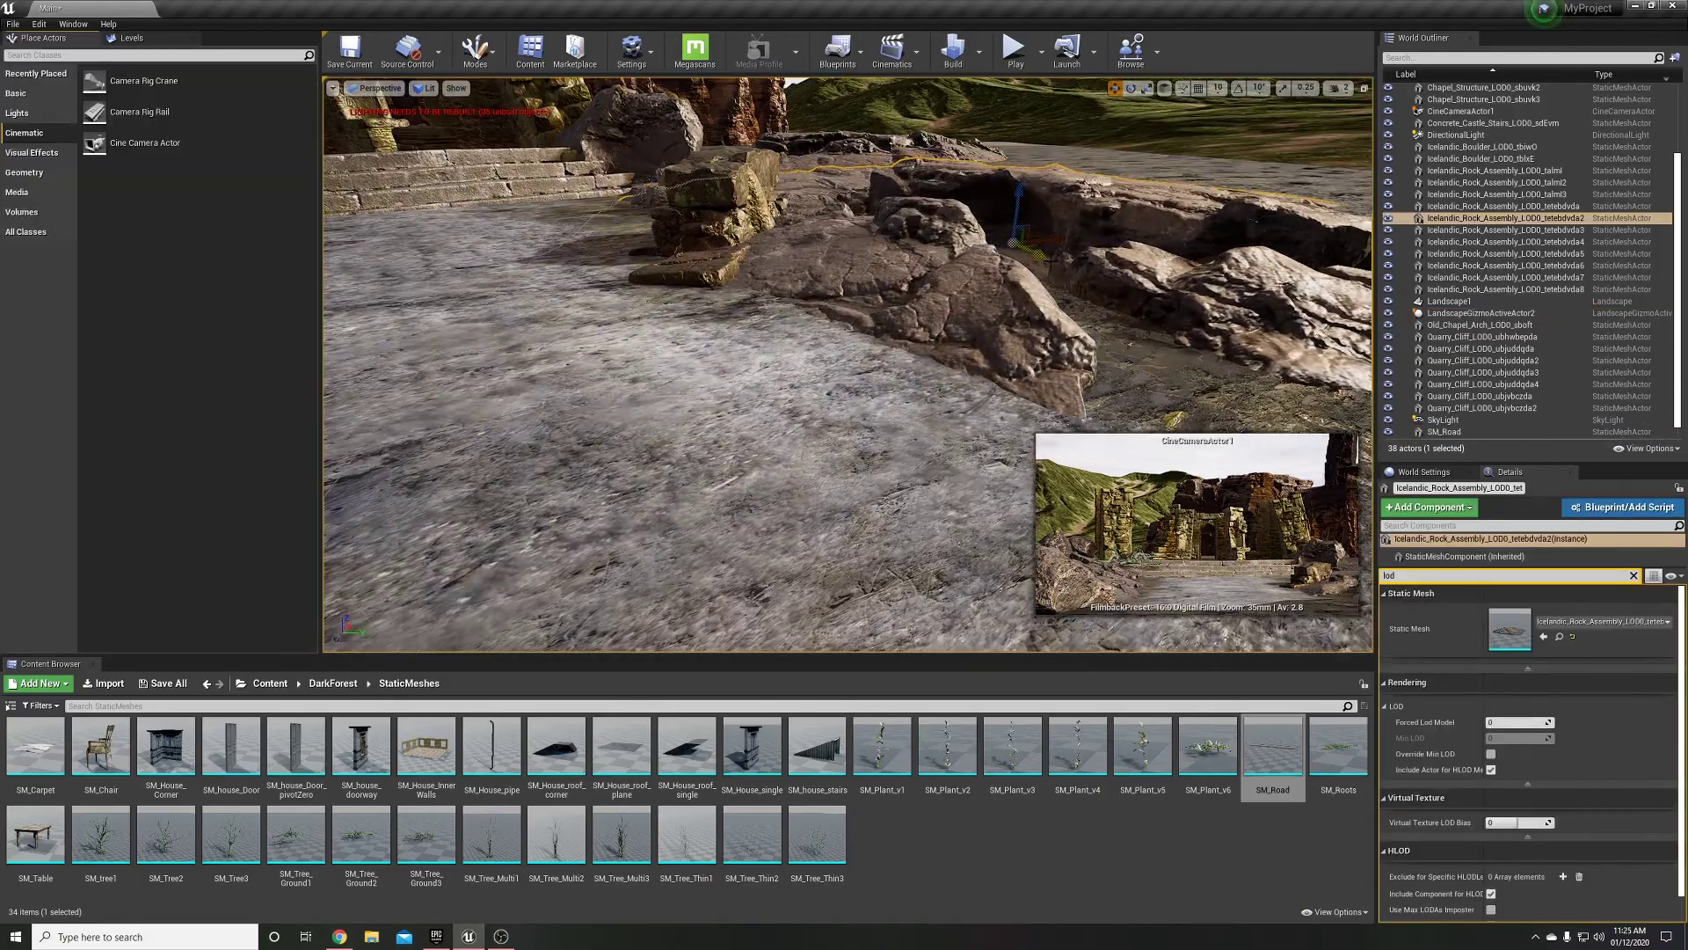
{"action": "scroll", "coordinate": [1037, 262], "scroll_direction": "up", "scroll_amount": 5}
{"action": "key", "text": "shift+2"}
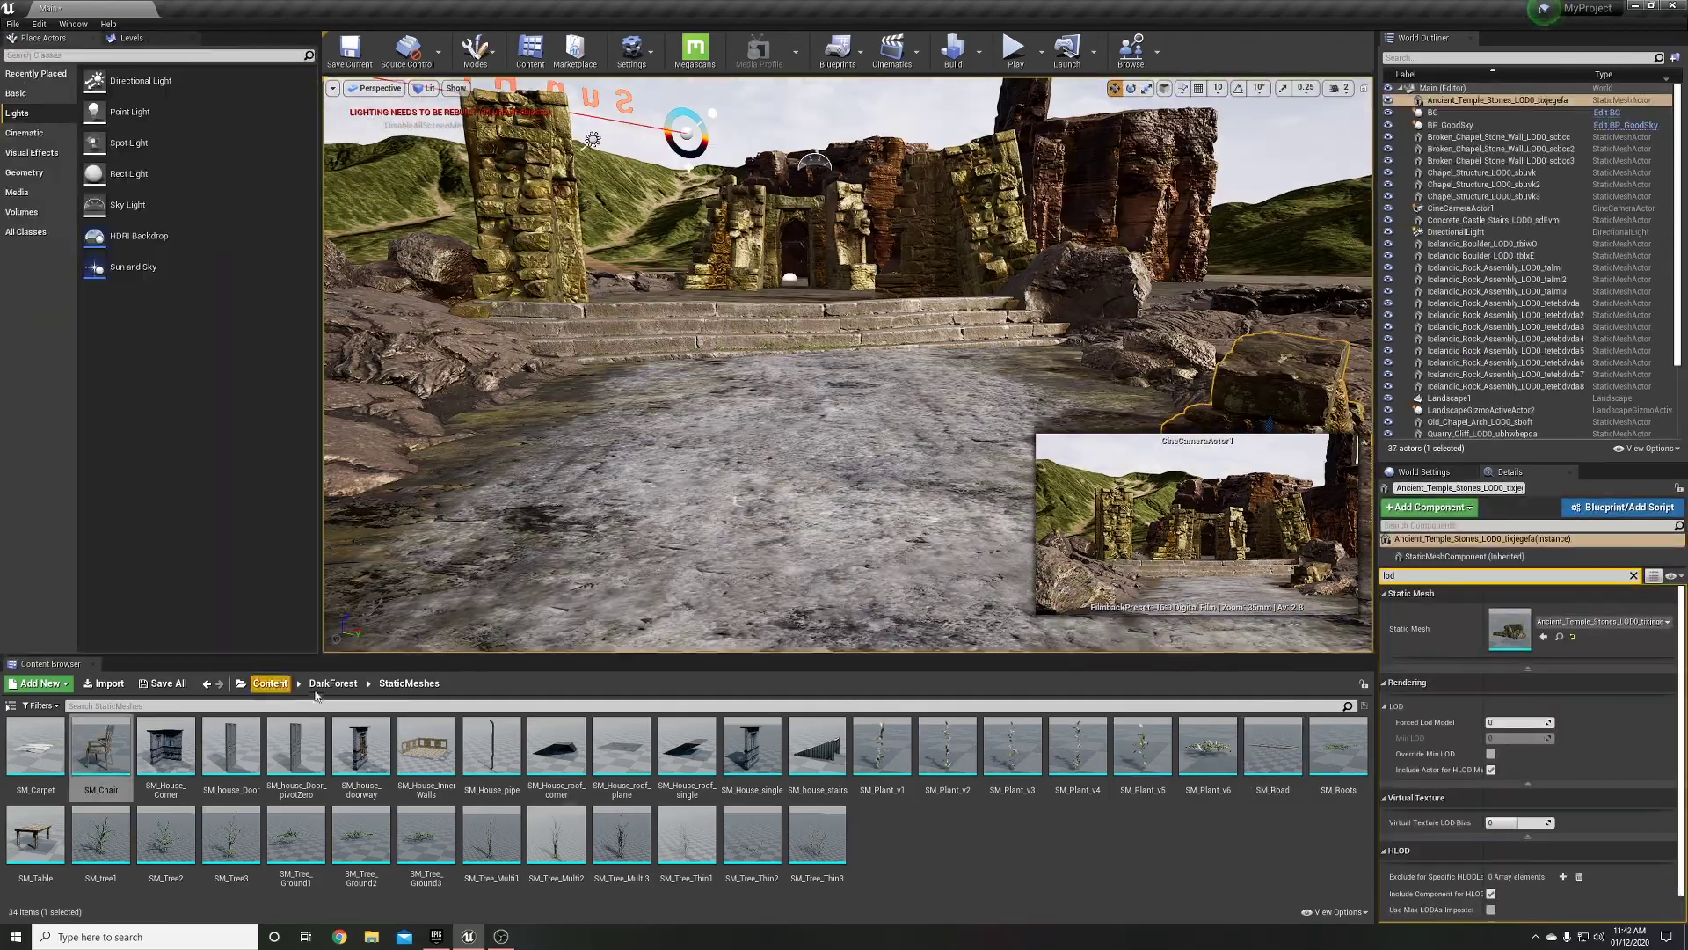
Place dead trees near the stairs and ruined wall, swapping meshes to SM_Tree2 and SM_Tree_Multi1
{"action": "left_click_drag", "start_coordinate": [492, 835], "coordinate": [594, 398]}
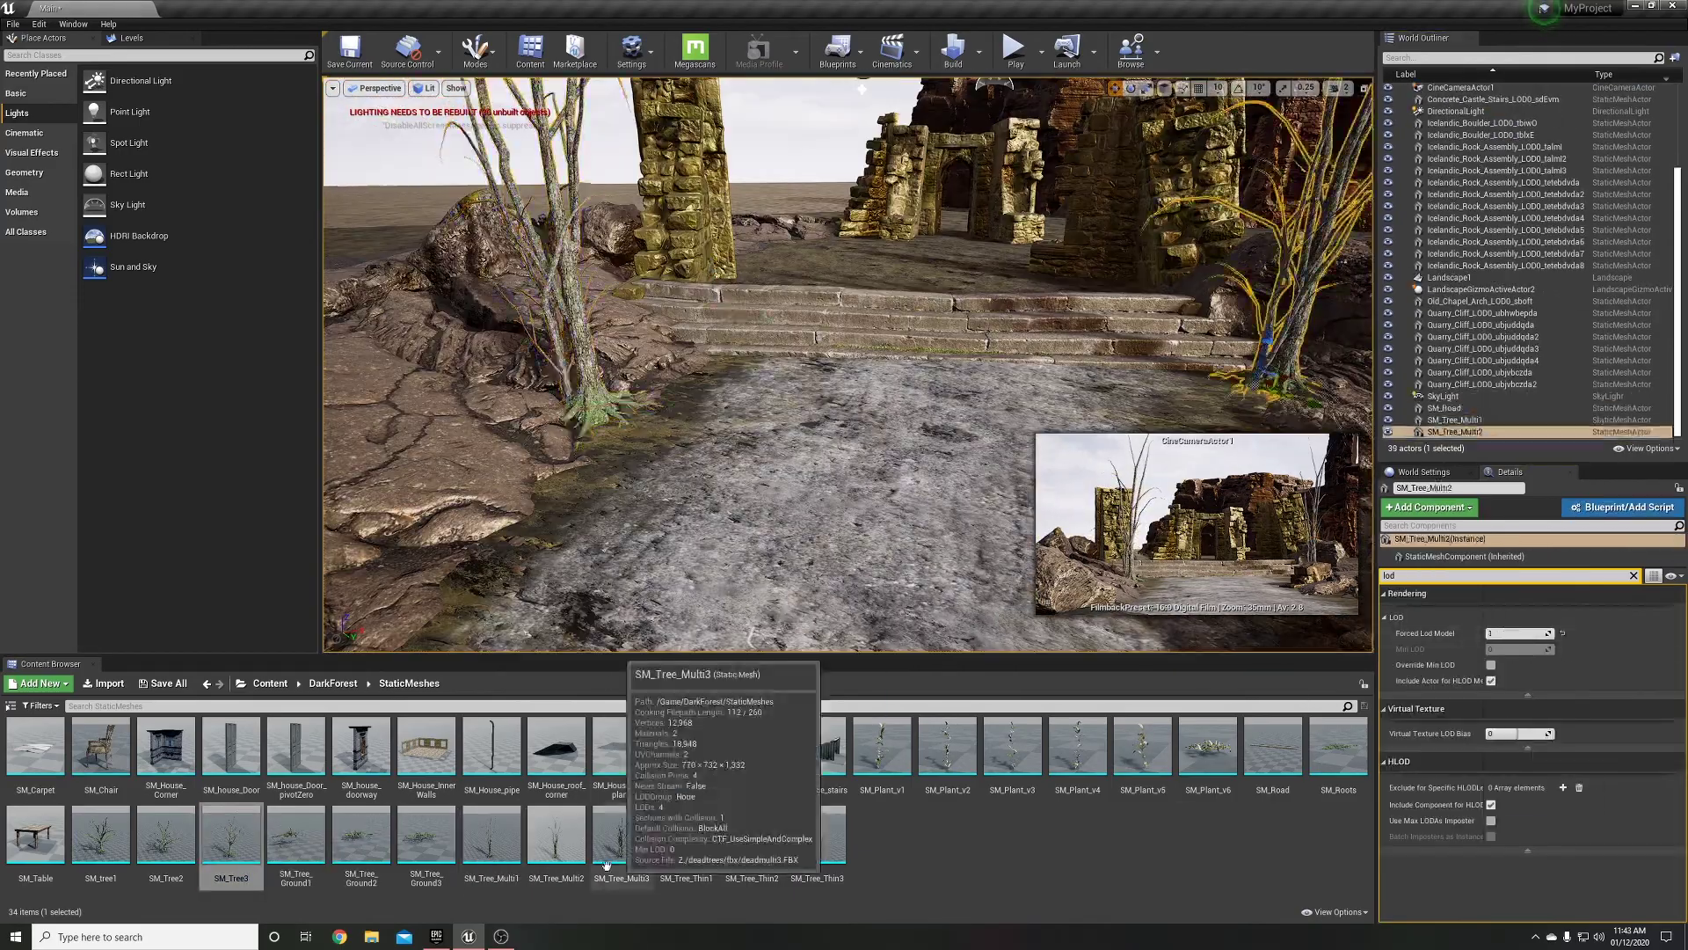
{"action": "left_click", "coordinate": [622, 835]}
{"action": "left_click", "coordinate": [1634, 575]}
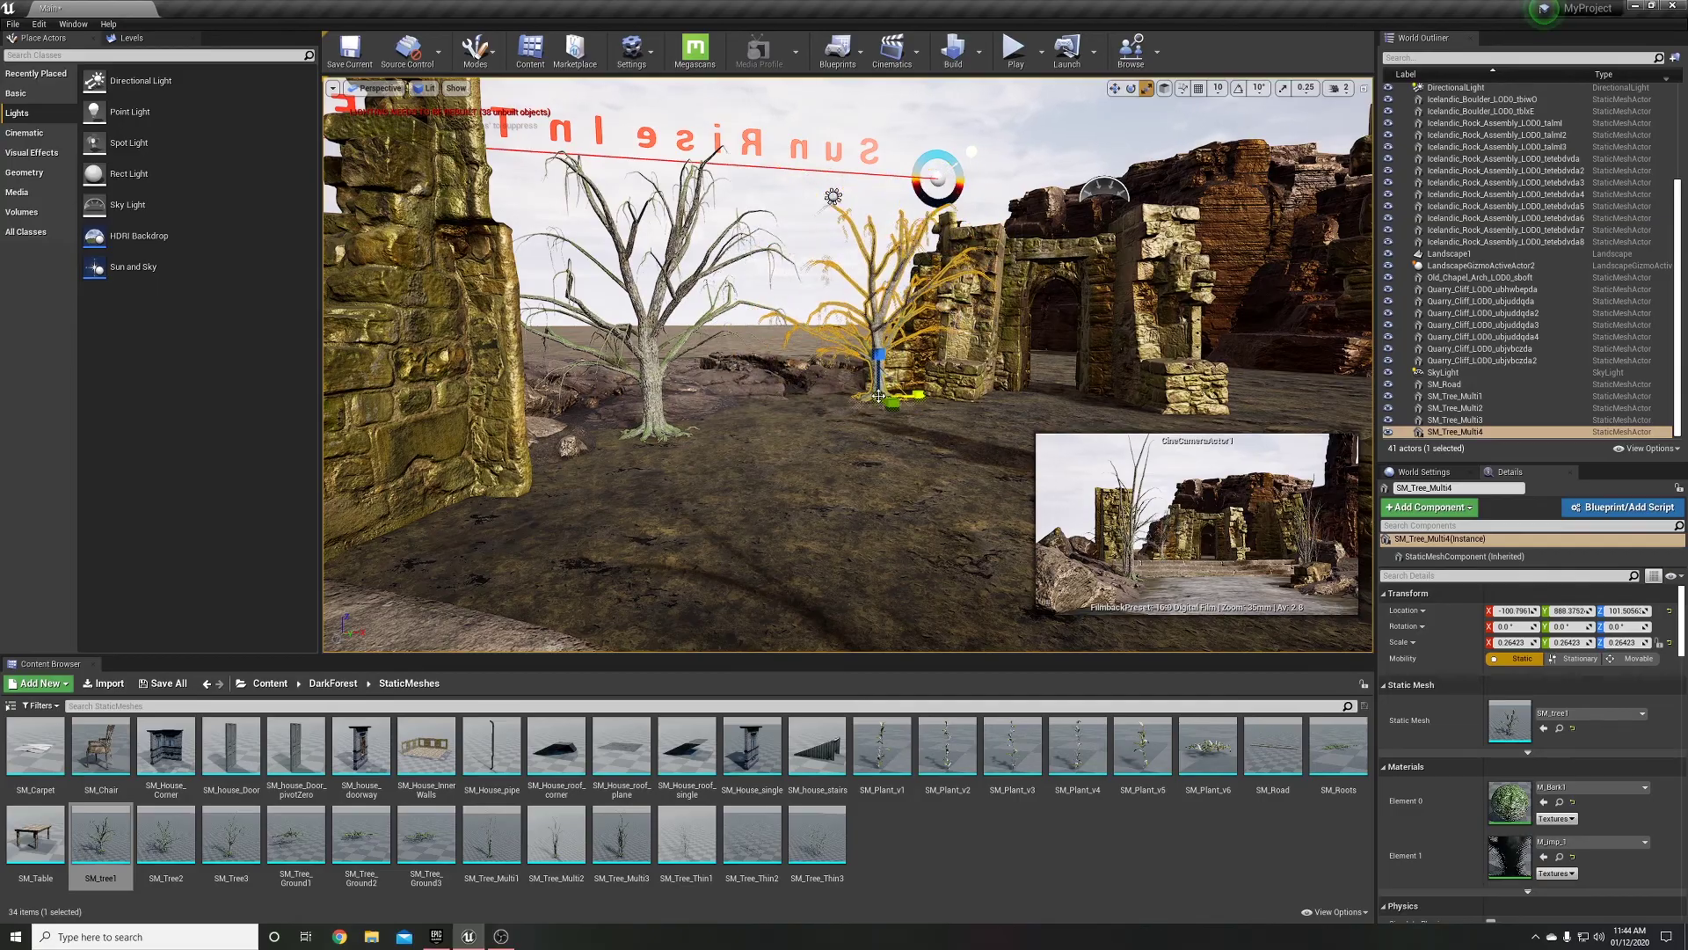
{"action": "left_click_drag", "start_coordinate": [192, 866], "coordinate": [794, 253]}
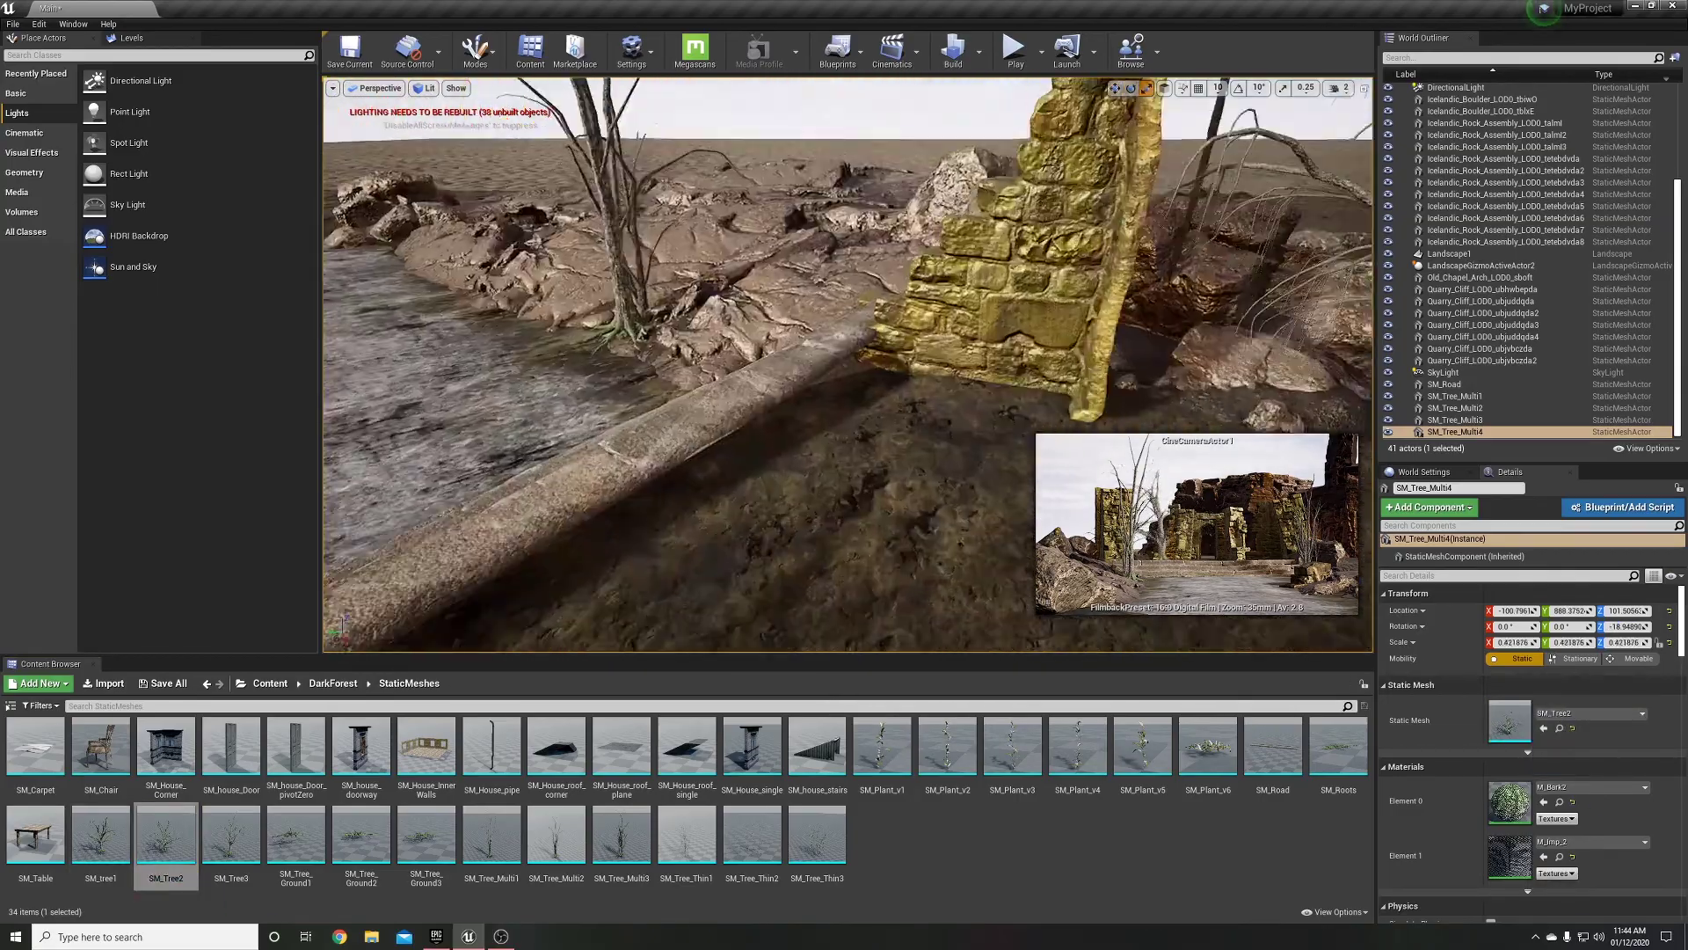
{"action": "right_click_drag", "start_coordinate": [791, 352], "coordinate": [615, 352]}
{"action": "left_click_drag", "start_coordinate": [522, 854], "coordinate": [503, 123]}
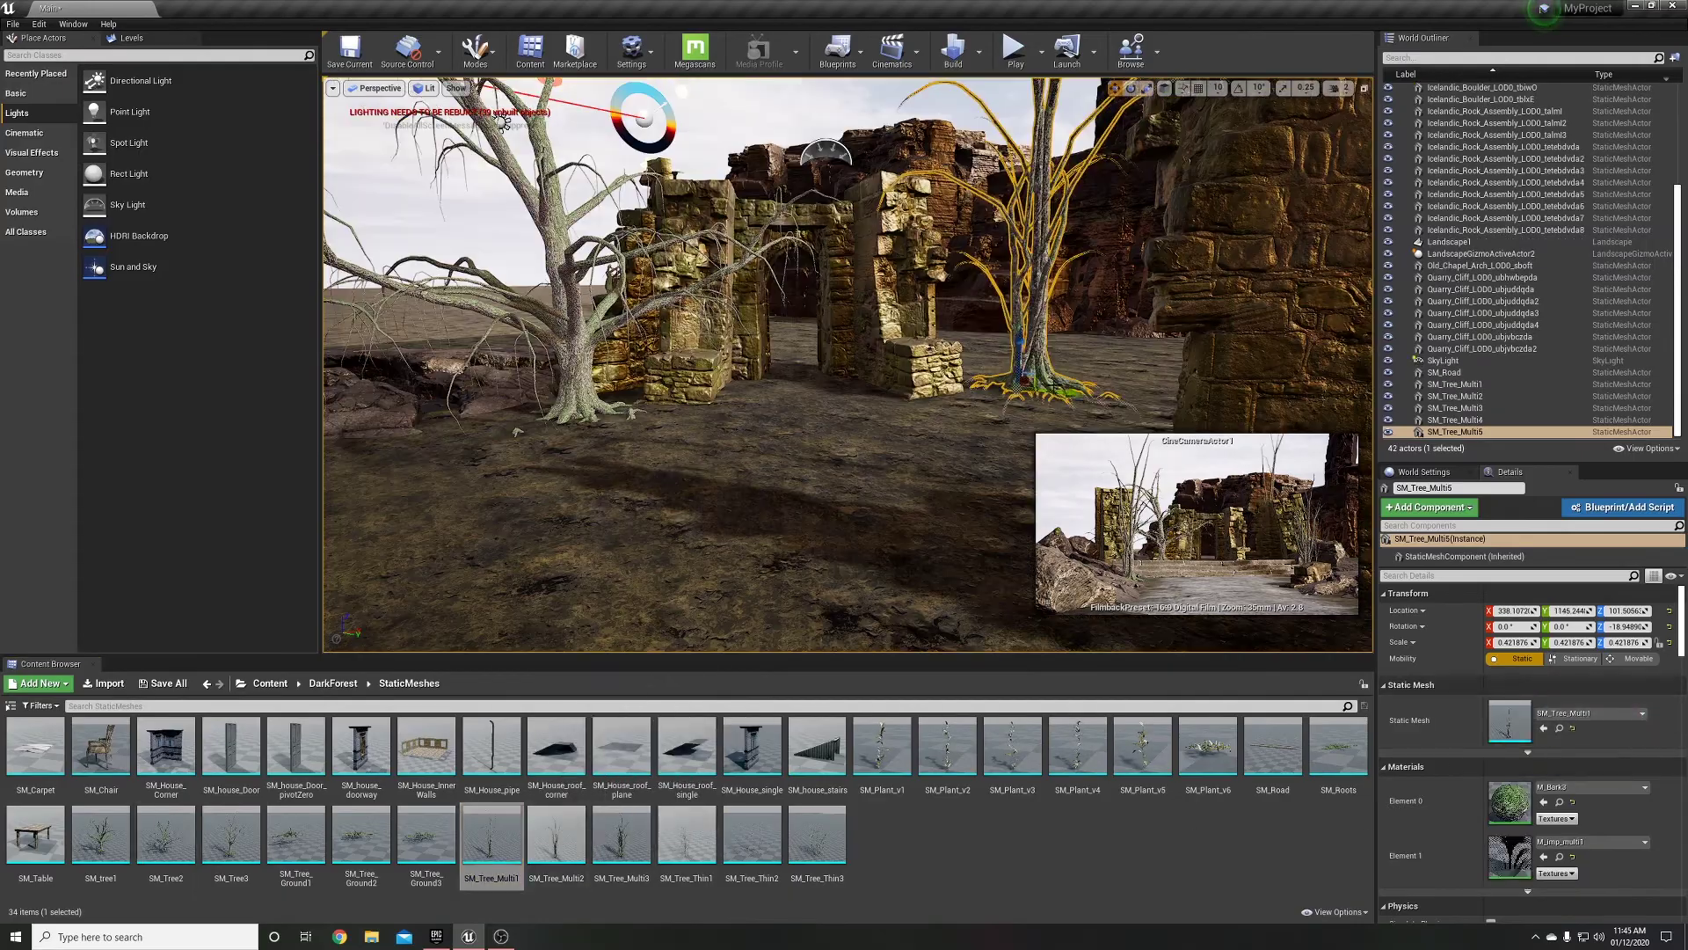
{"action": "right_click_drag", "start_coordinate": [930, 420], "coordinate": [930, 420]}
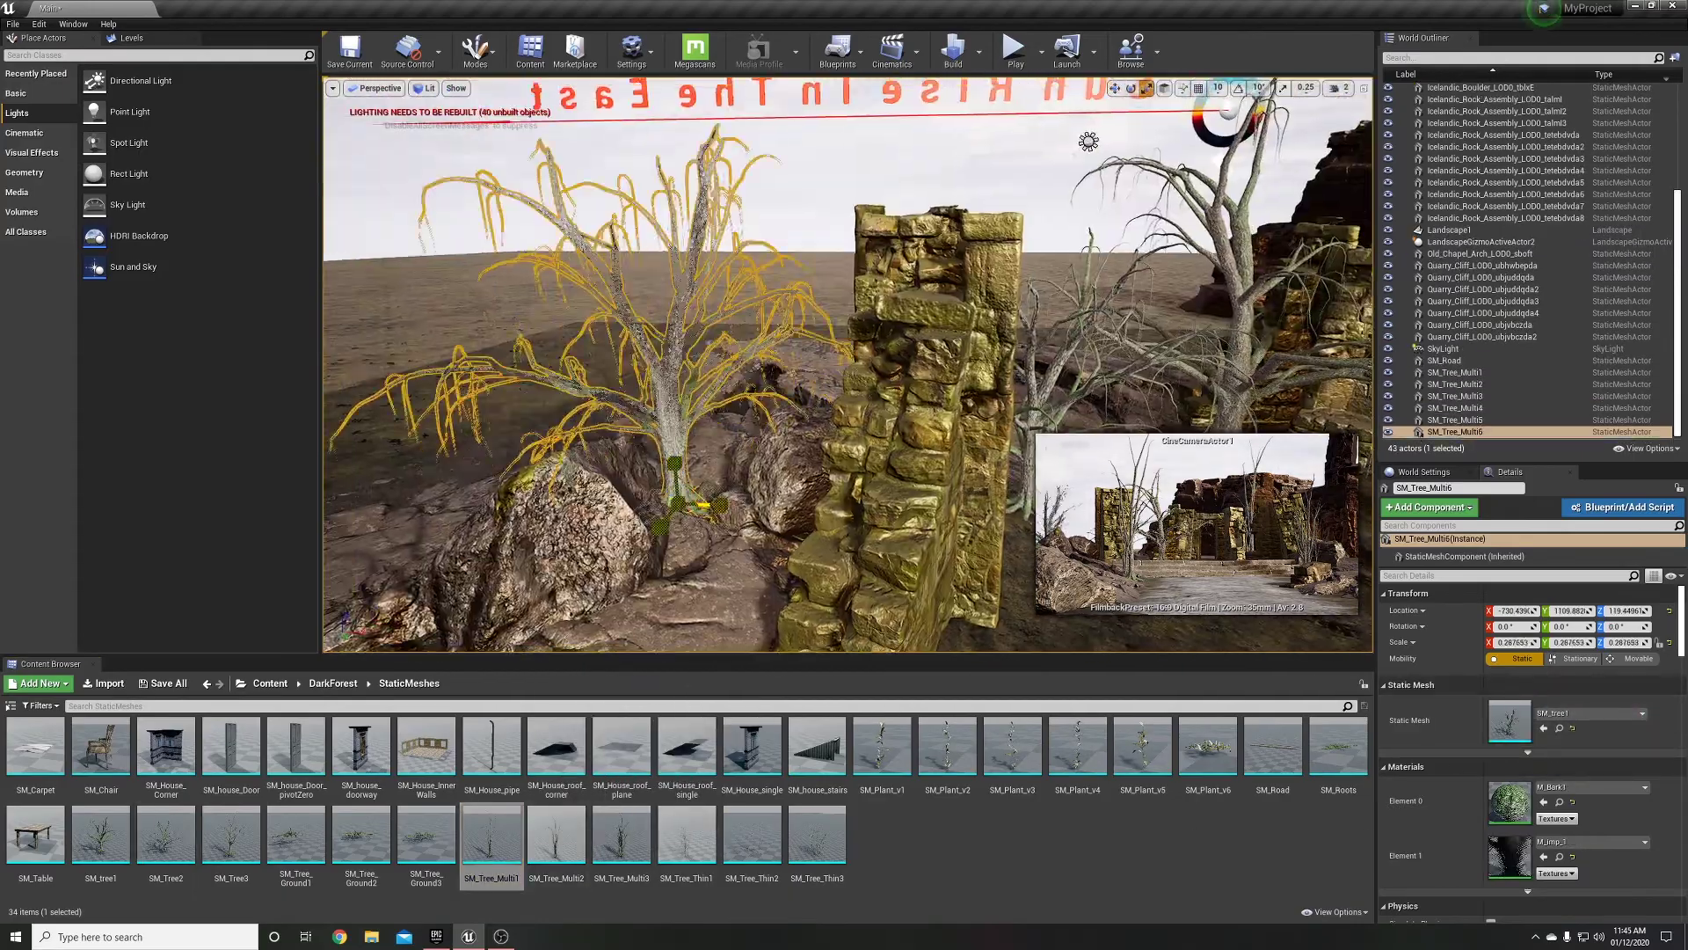
{"action": "left_click", "coordinate": [576, 855]}
{"action": "key", "text": "Escape"}
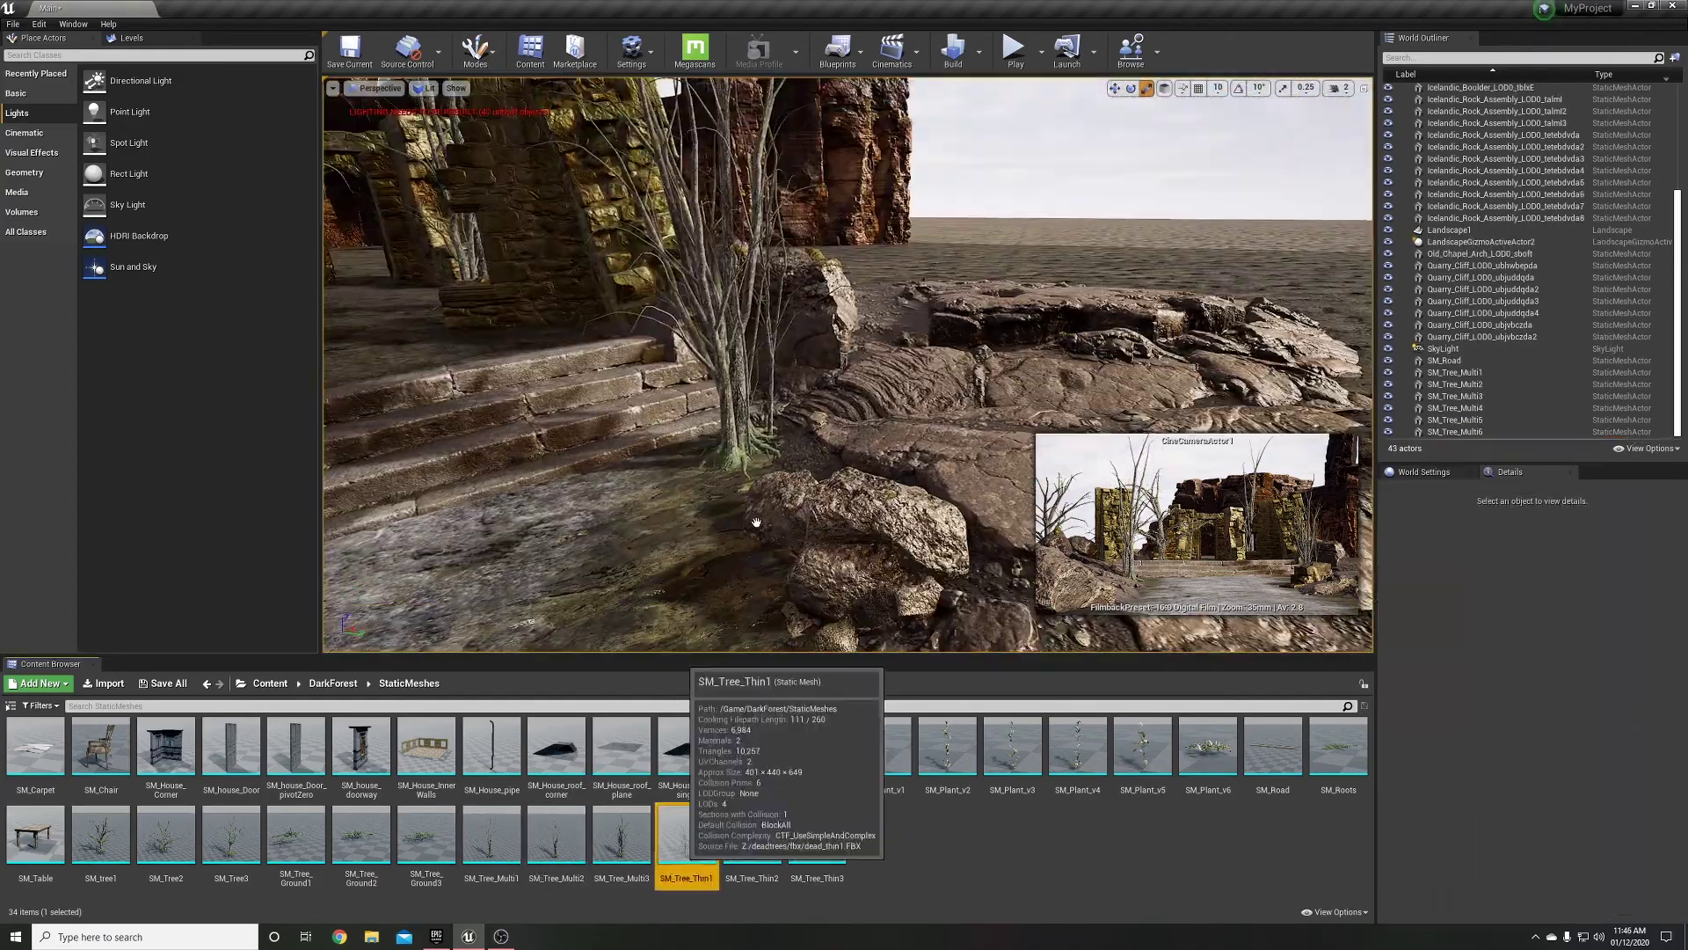
Add SM_Tree_Thin1 and SM_Tree_Thin3 shrubs by the stairs and rocks, plus another dead tree
{"action": "left_click_drag", "start_coordinate": [687, 836], "coordinate": [734, 474]}
{"action": "left_click", "coordinate": [1507, 575]}
{"action": "type", "text": "lod"}
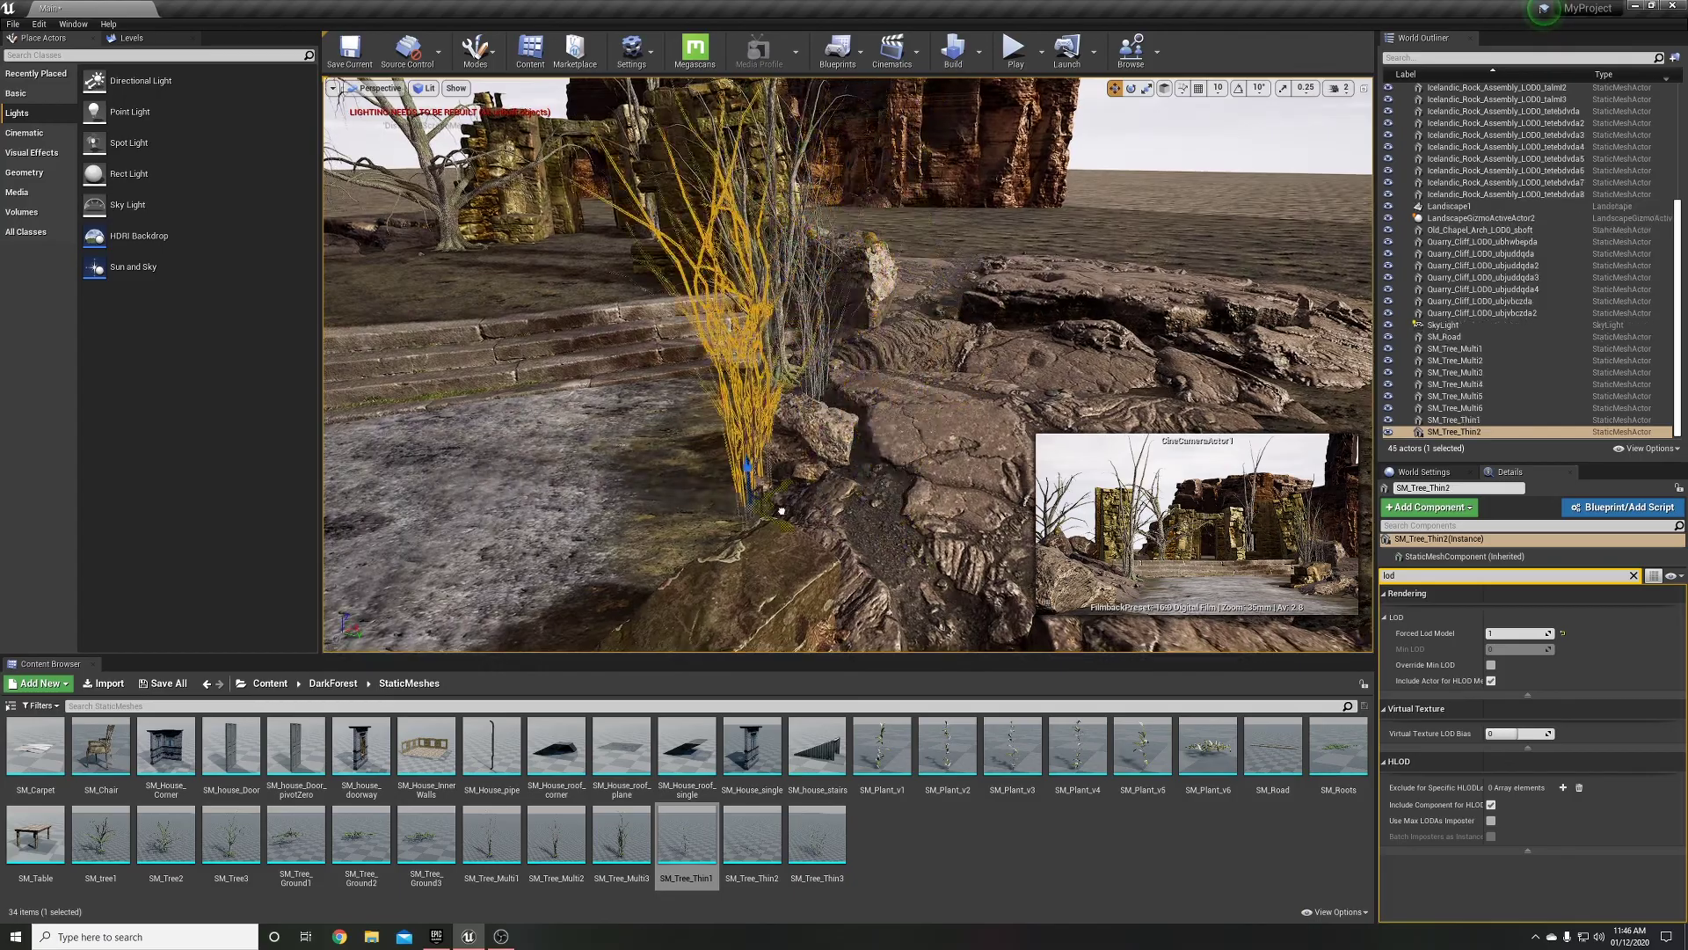
{"action": "left_click", "coordinate": [817, 835]}
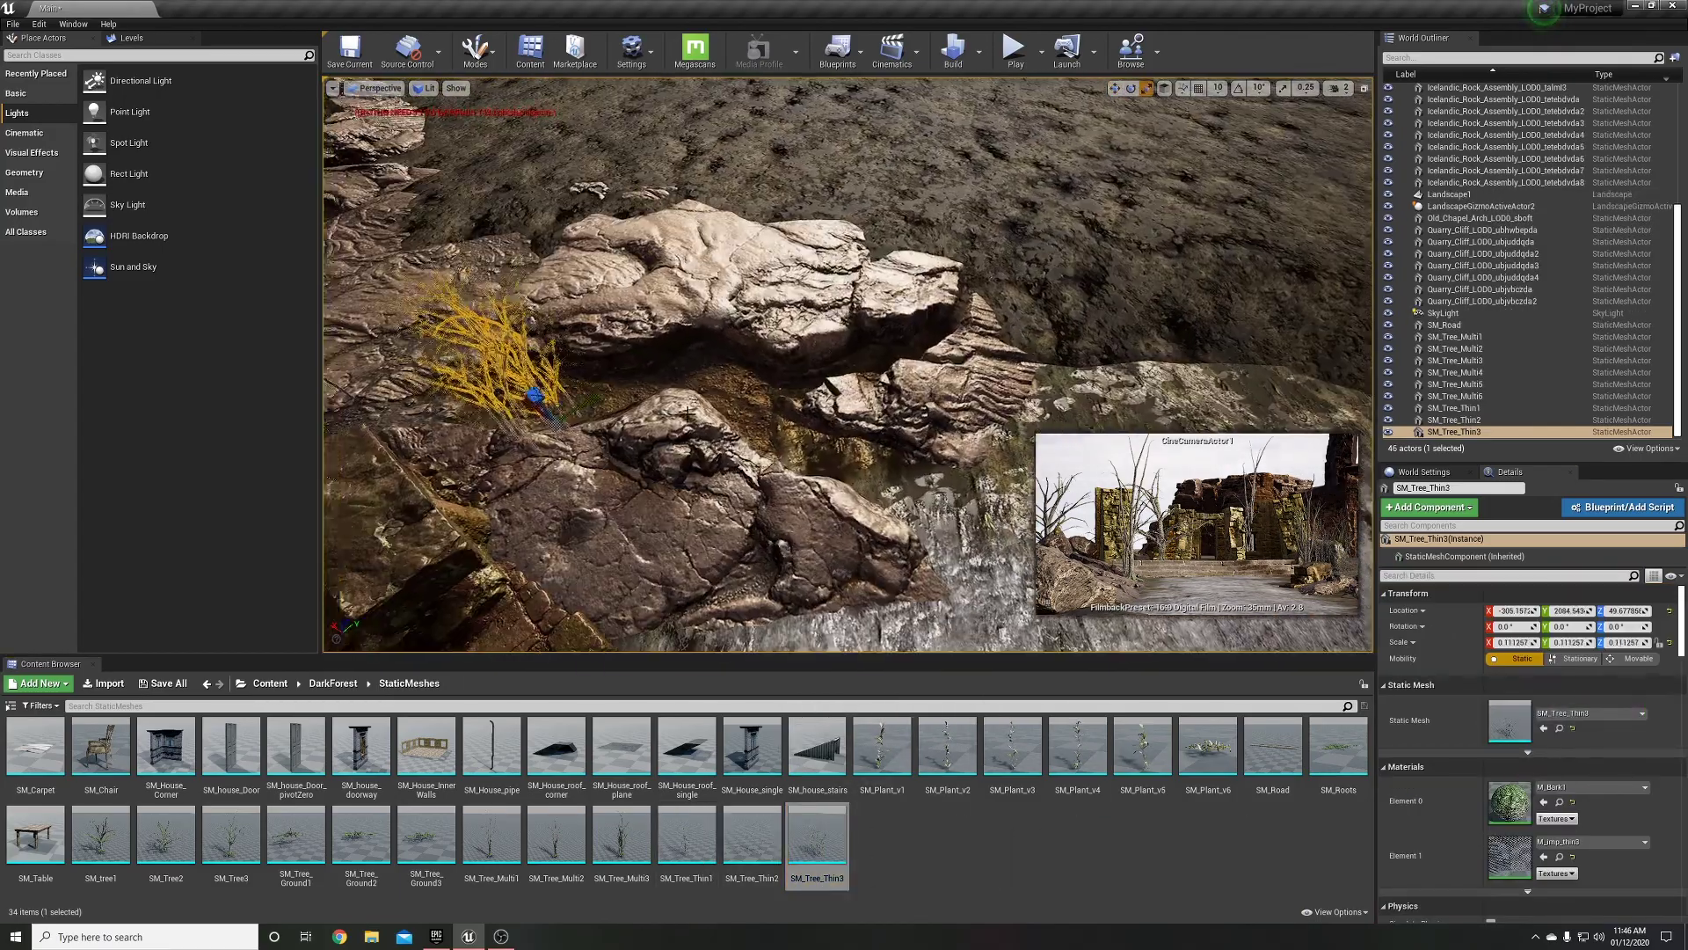
{"action": "left_click_drag", "start_coordinate": [817, 835], "coordinate": [873, 484]}
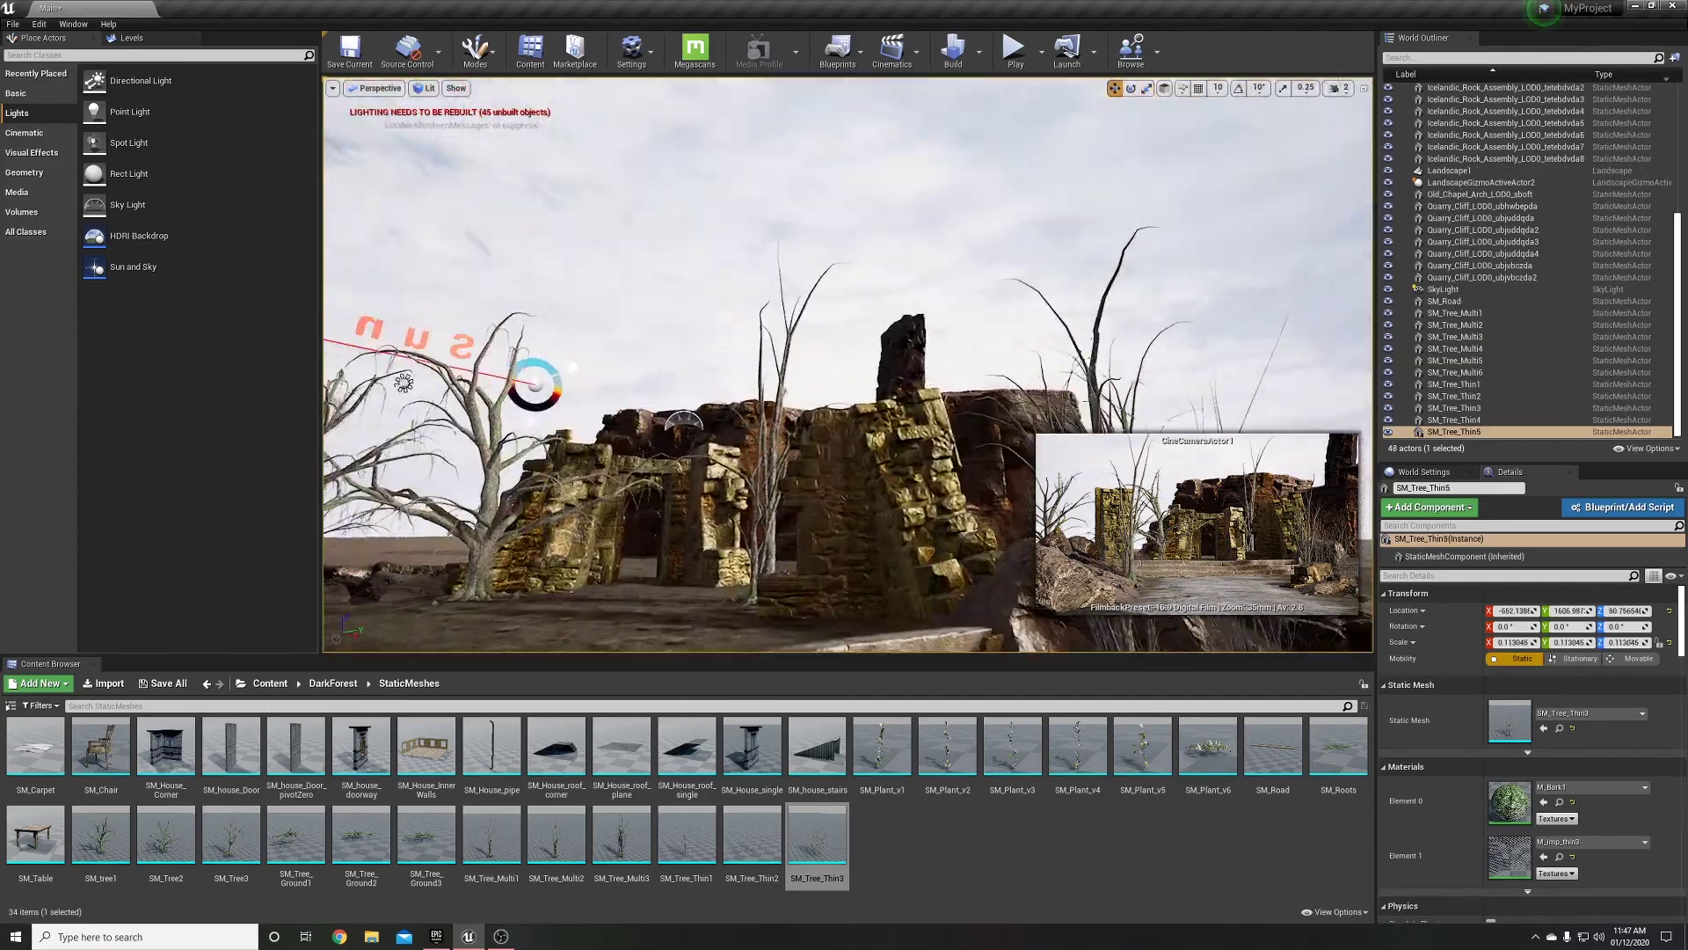
{"action": "left_click_drag", "start_coordinate": [622, 836], "coordinate": [935, 496]}
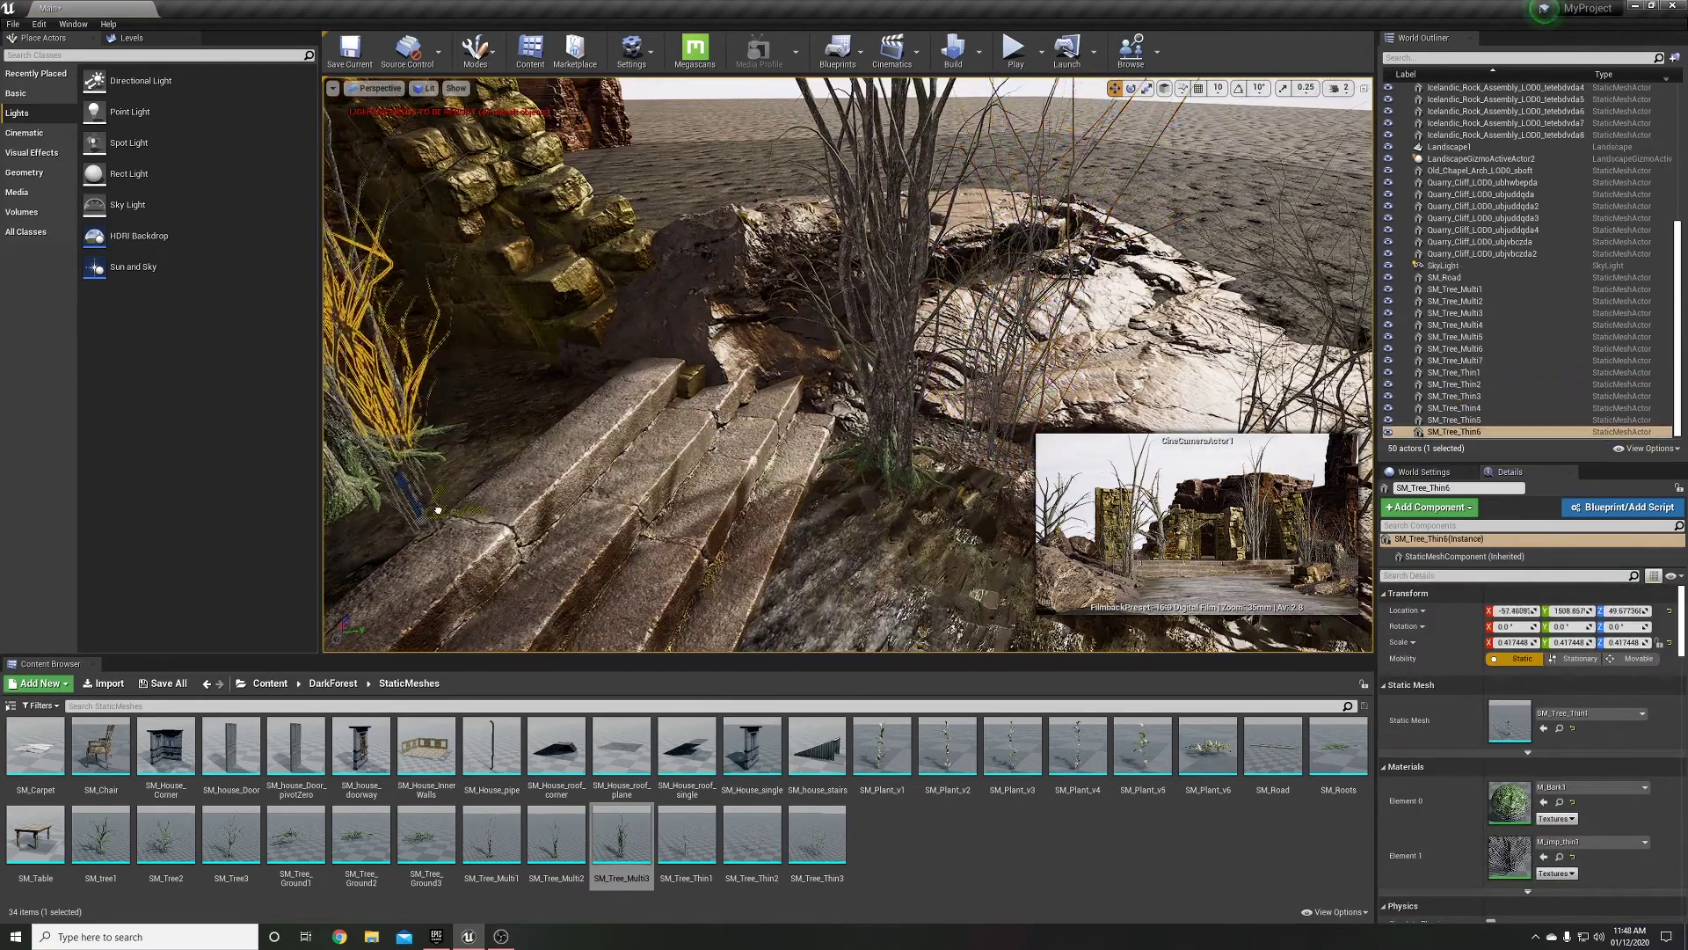
{"action": "left_click_drag", "start_coordinate": [817, 833], "coordinate": [1510, 719]}
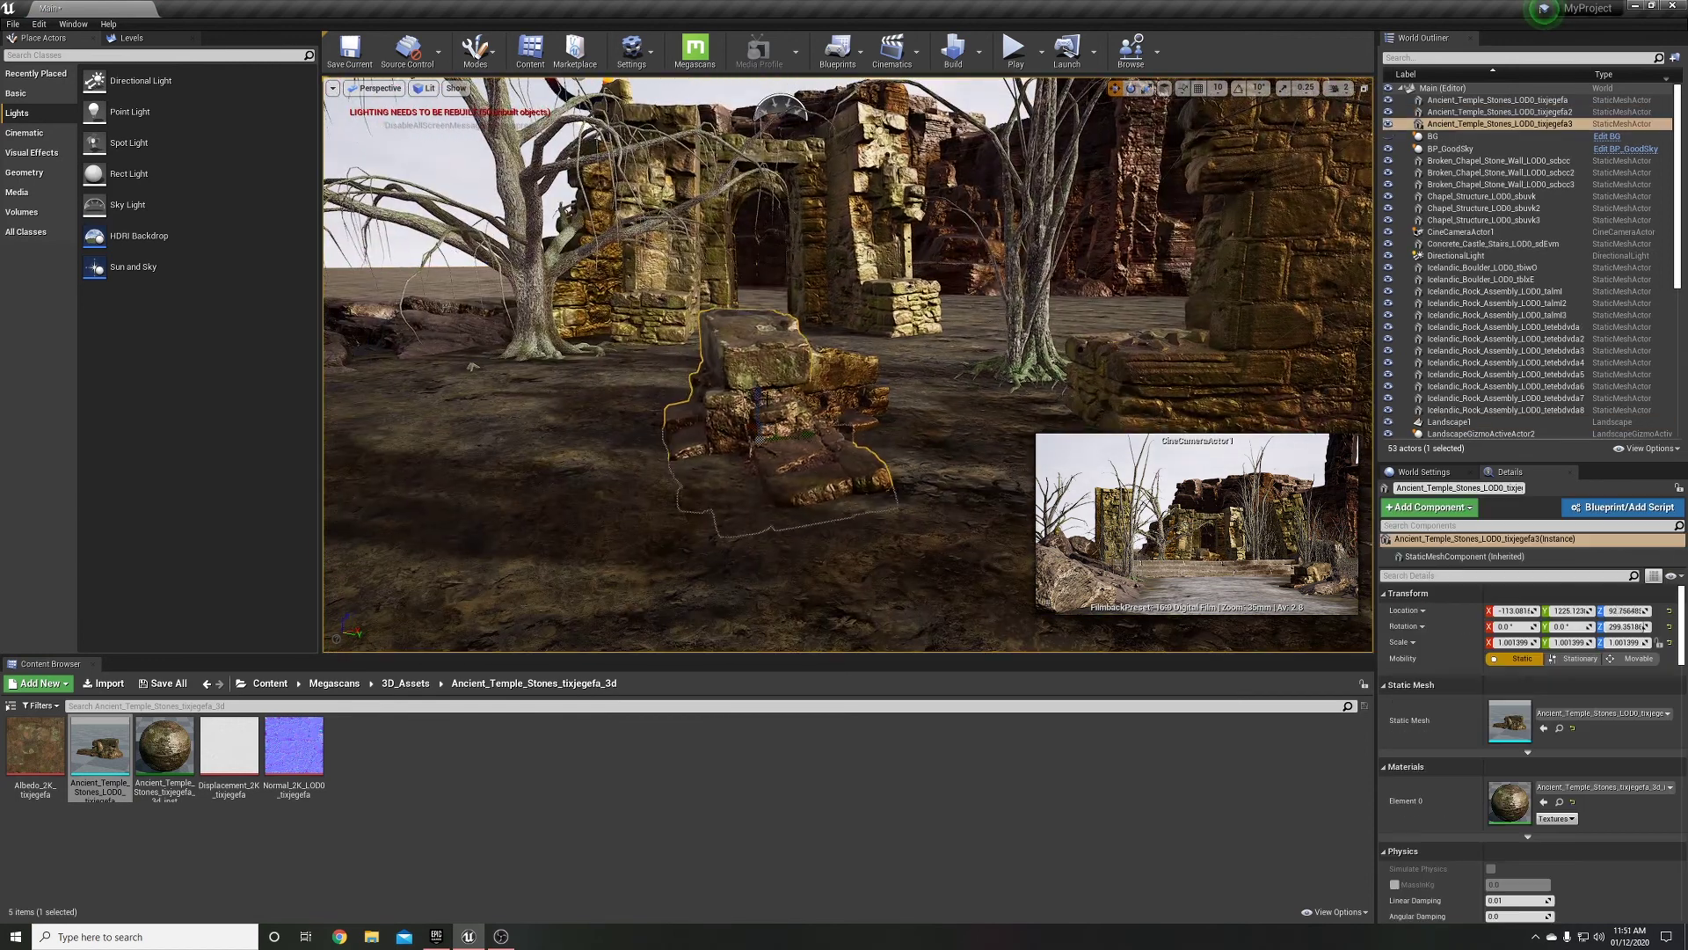
Group the 14 tree actors into a new Outliner folder named 'trees'
{"action": "scroll", "coordinate": [1530, 264], "scroll_direction": "down", "scroll_amount": 8}
{"action": "left_click", "coordinate": [1454, 277]}
{"action": "left_click", "coordinate": [1483, 431], "text": "shift"}
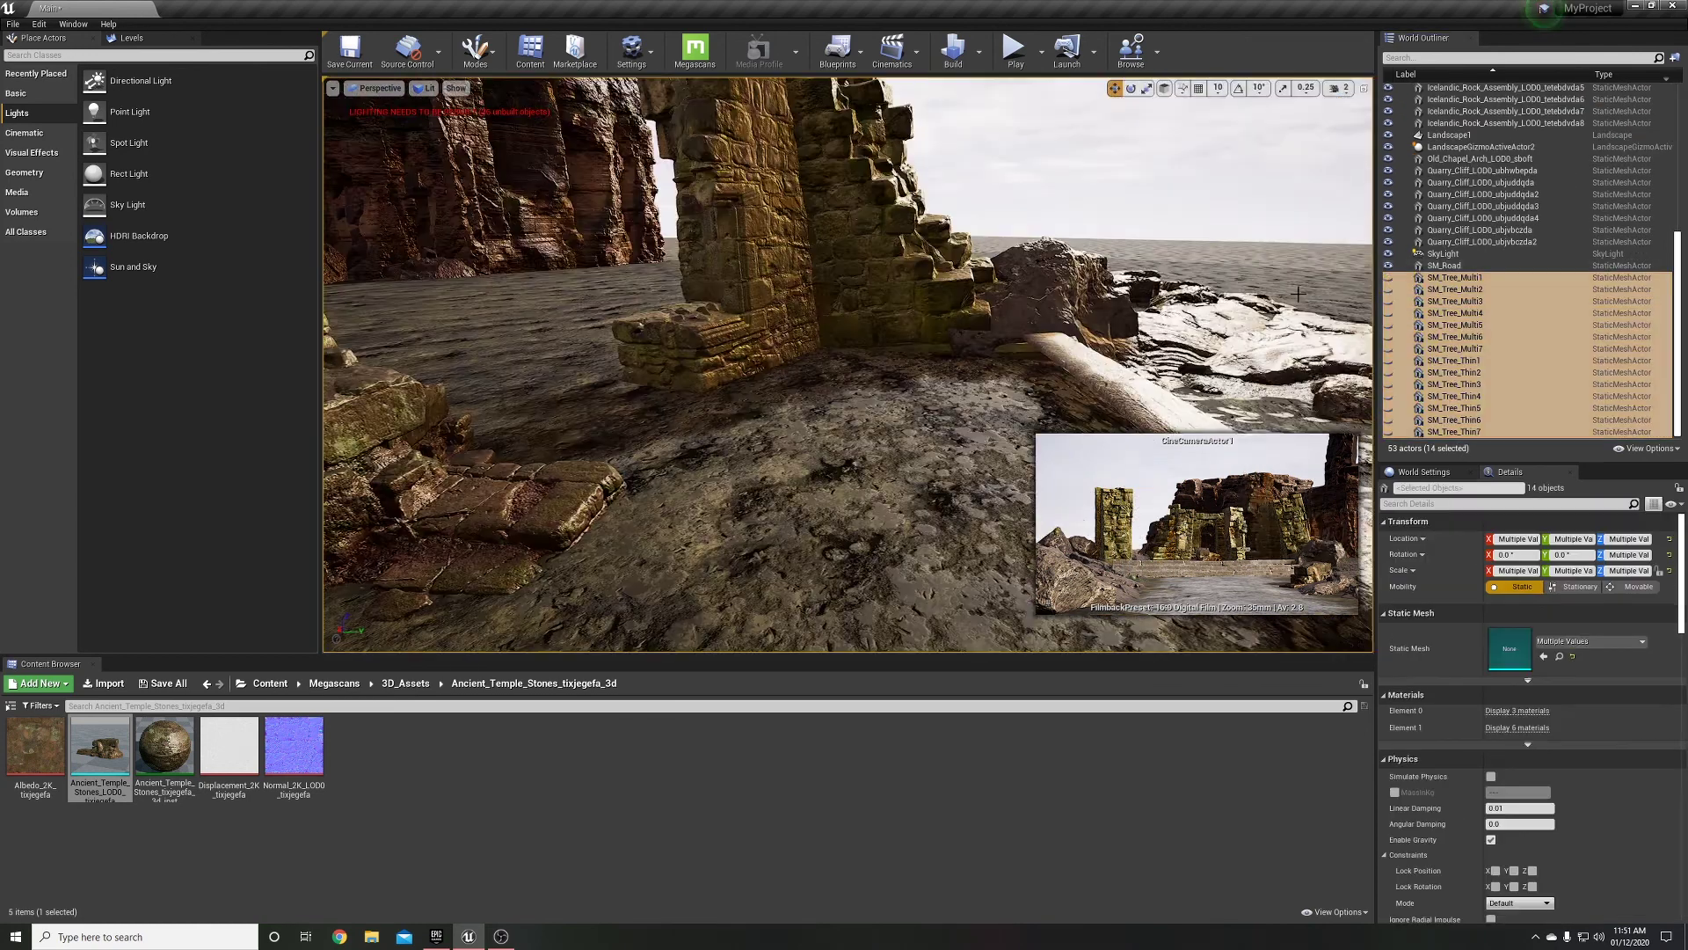
{"action": "left_click", "coordinate": [1674, 57]}
{"action": "type", "text": "trees"}
{"action": "key", "text": "Return"}
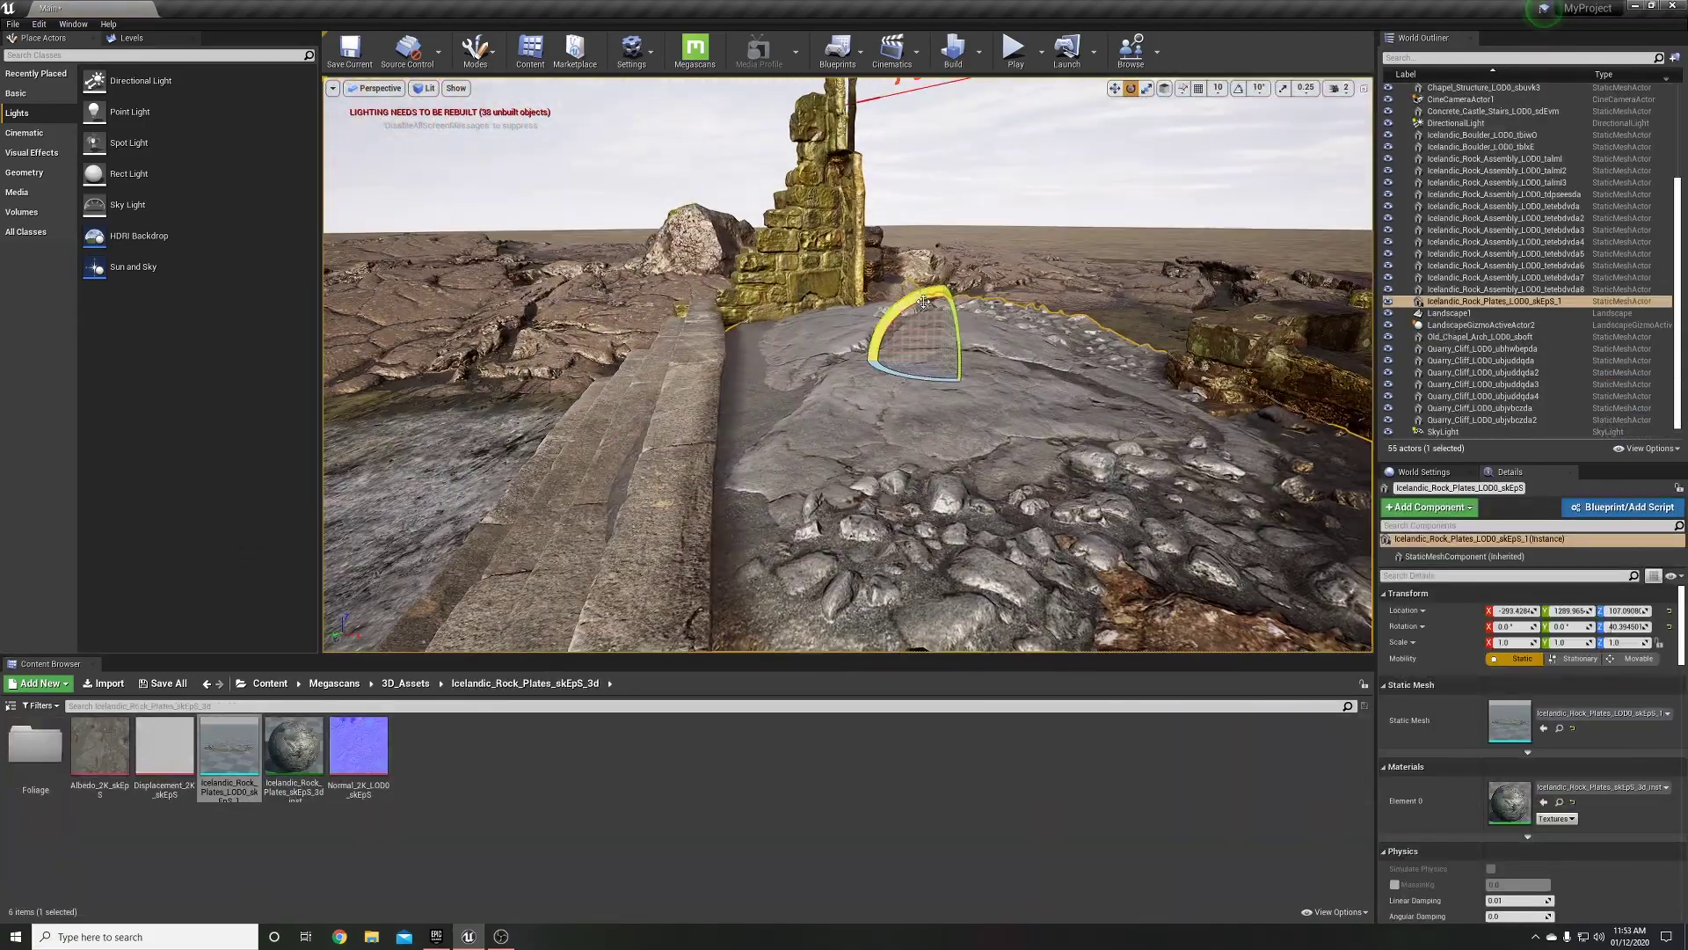
Delete the Icelandic_Rock_Plates actor and open Content > DarkForest > StaticMeshes
{"action": "key", "text": "Delete"}
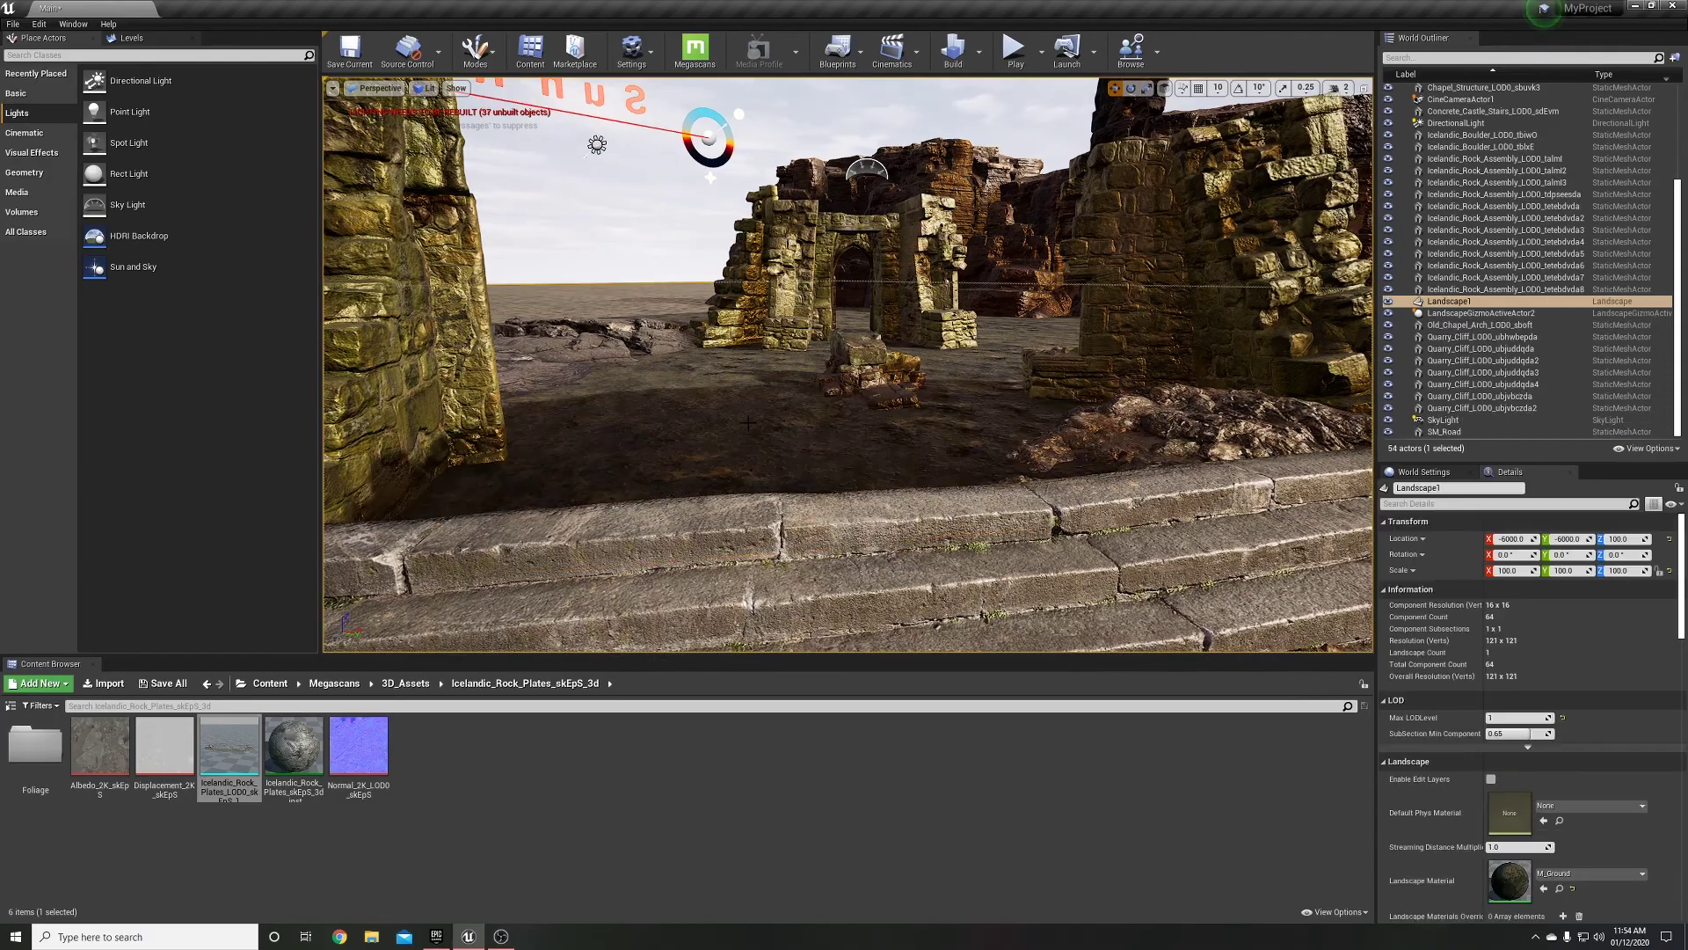
{"action": "left_click", "coordinate": [883, 604]}
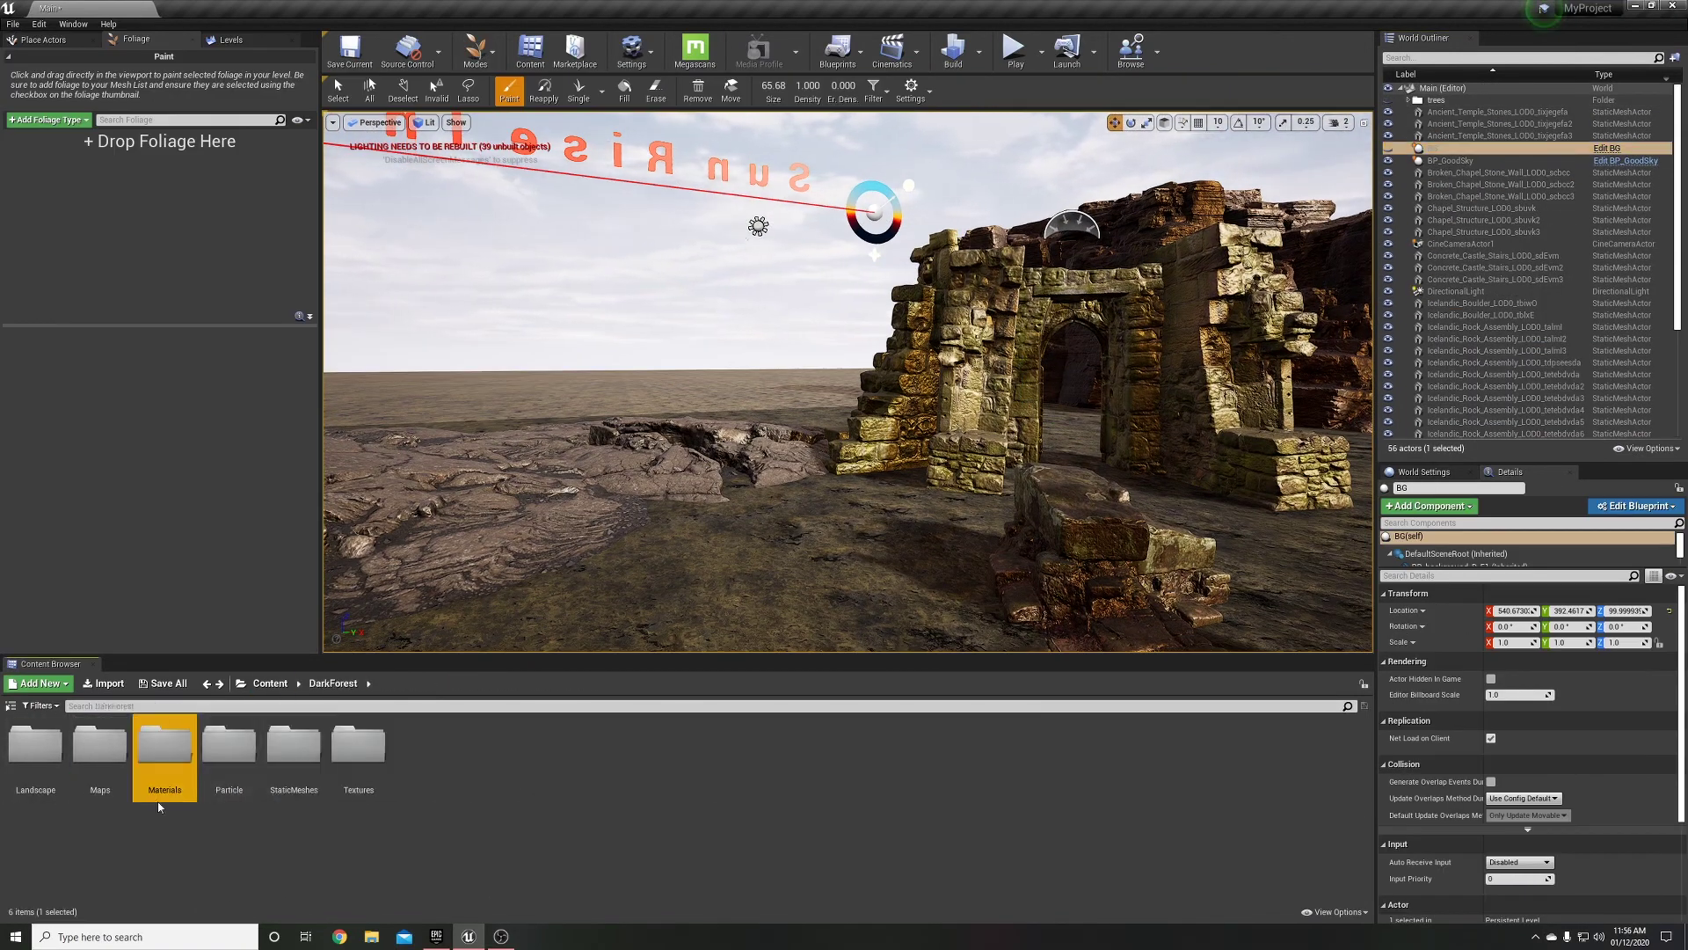
{"action": "double_click", "coordinate": [166, 747]}
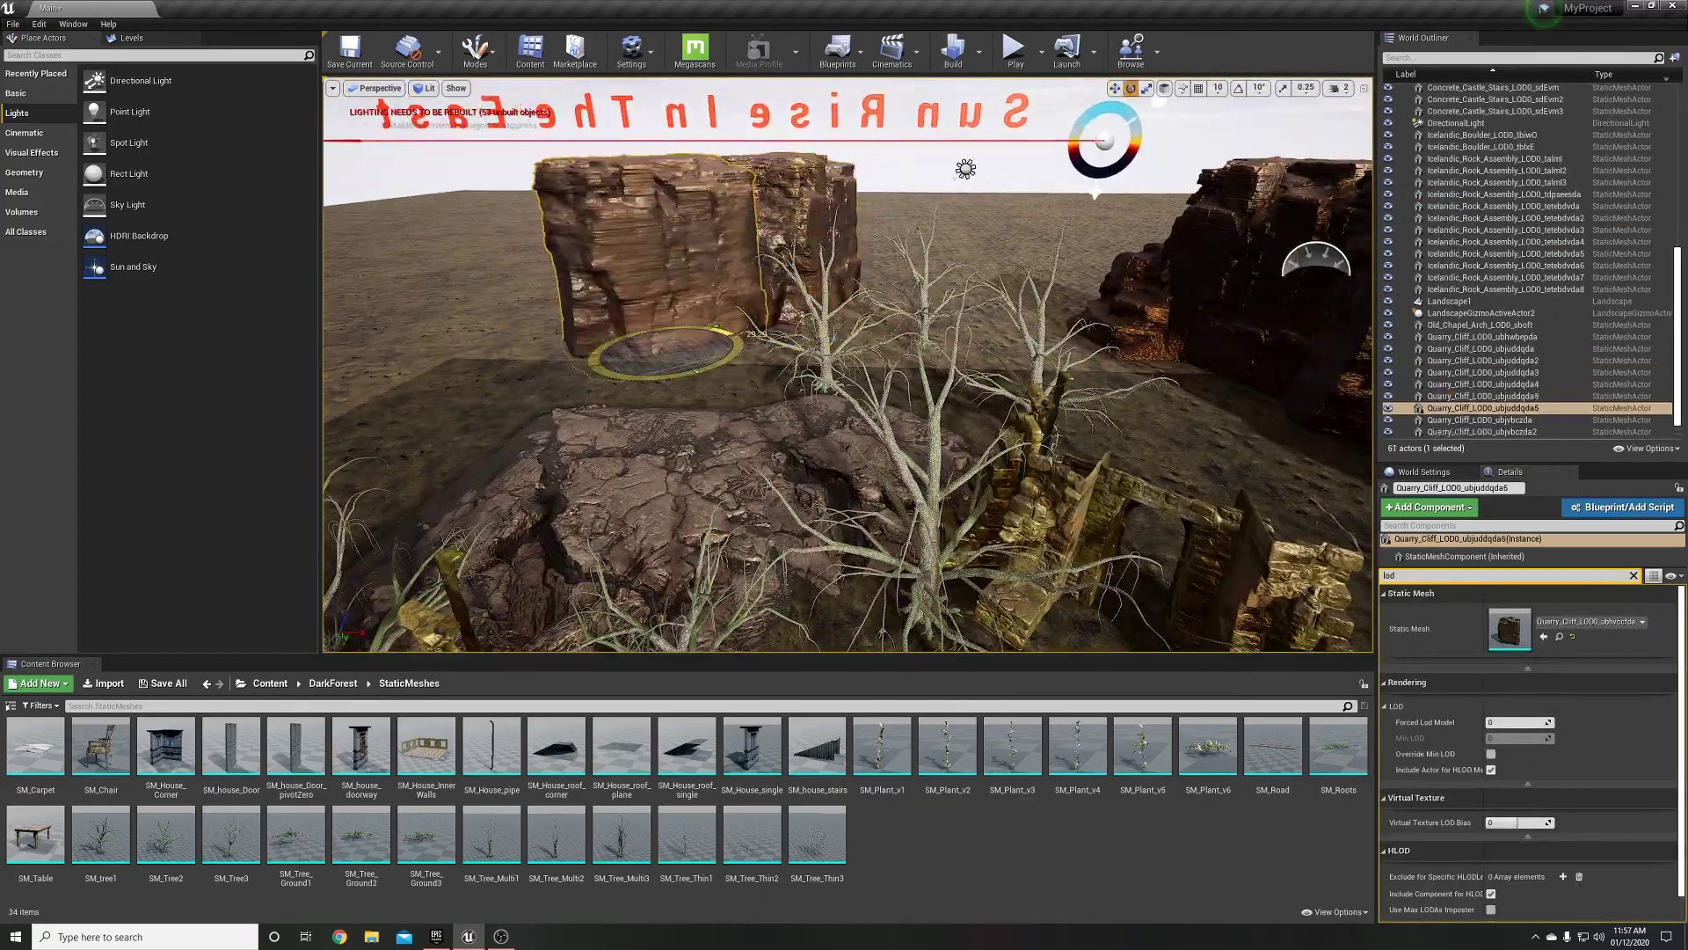
Frame the selected quarry cliff in the viewport
{"action": "key", "text": "f"}
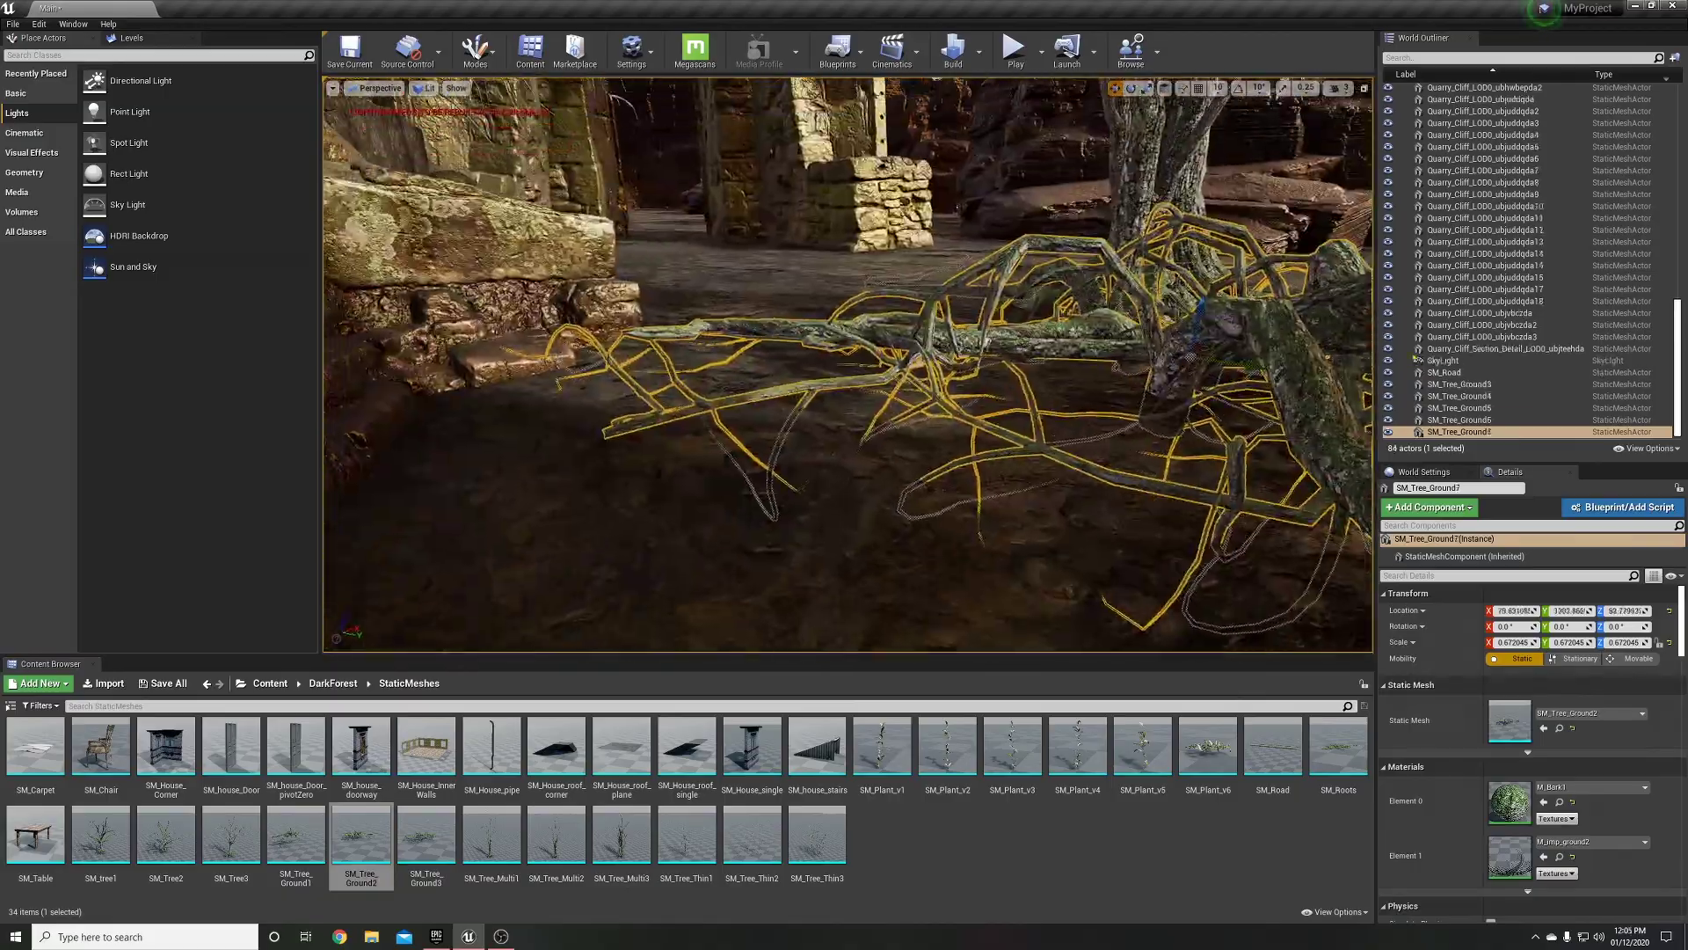
Swap roots to SM_Tree_Ground1 and SM_Tree_Ground3, add a Ground1 root on the stairs, filter Details by 'lod'
{"action": "left_click_drag", "start_coordinate": [295, 833], "coordinate": [1513, 719]}
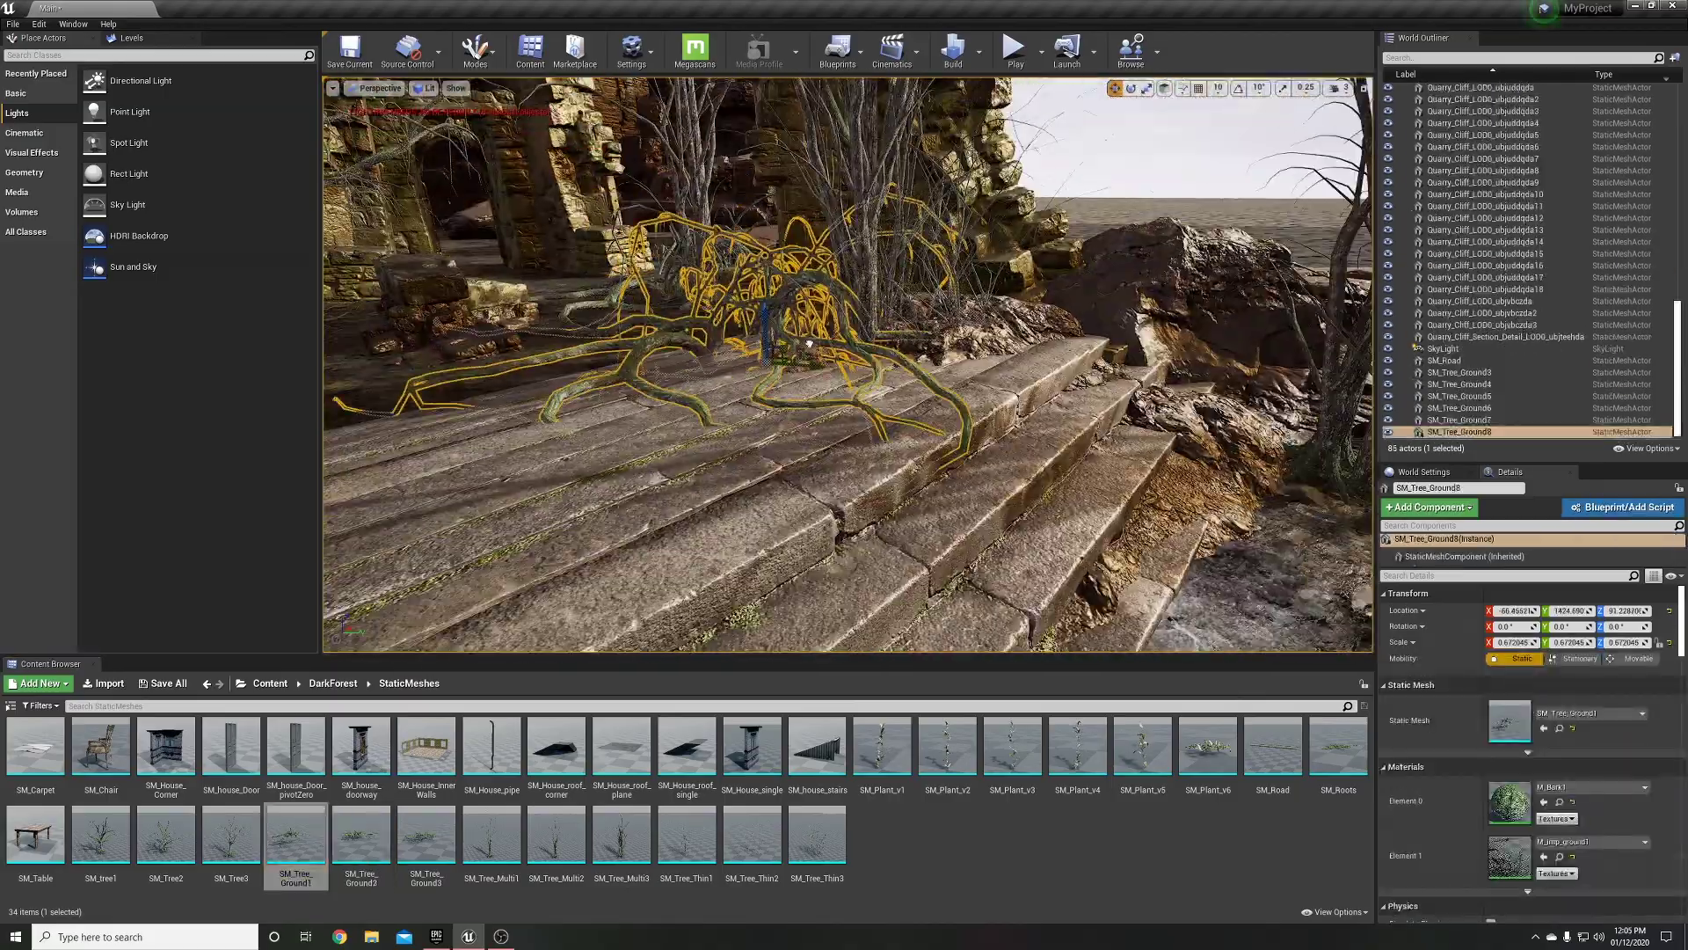
{"action": "left_click_drag", "start_coordinate": [425, 833], "coordinate": [1514, 719]}
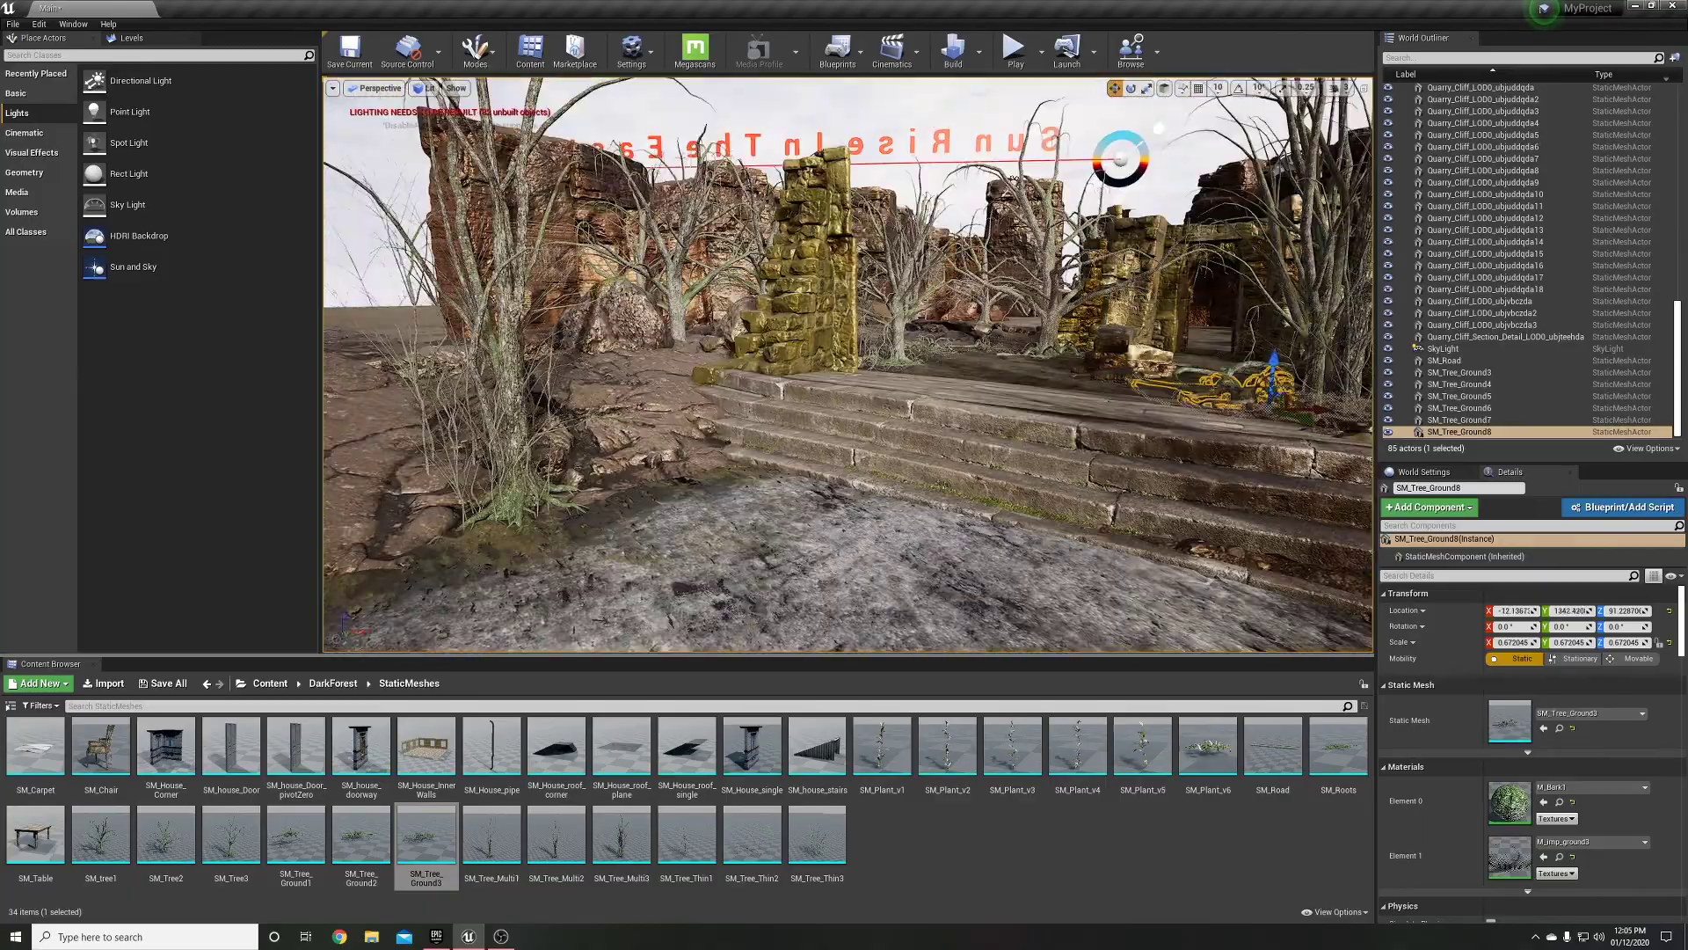
{"action": "left_click_drag", "start_coordinate": [296, 833], "coordinate": [629, 479]}
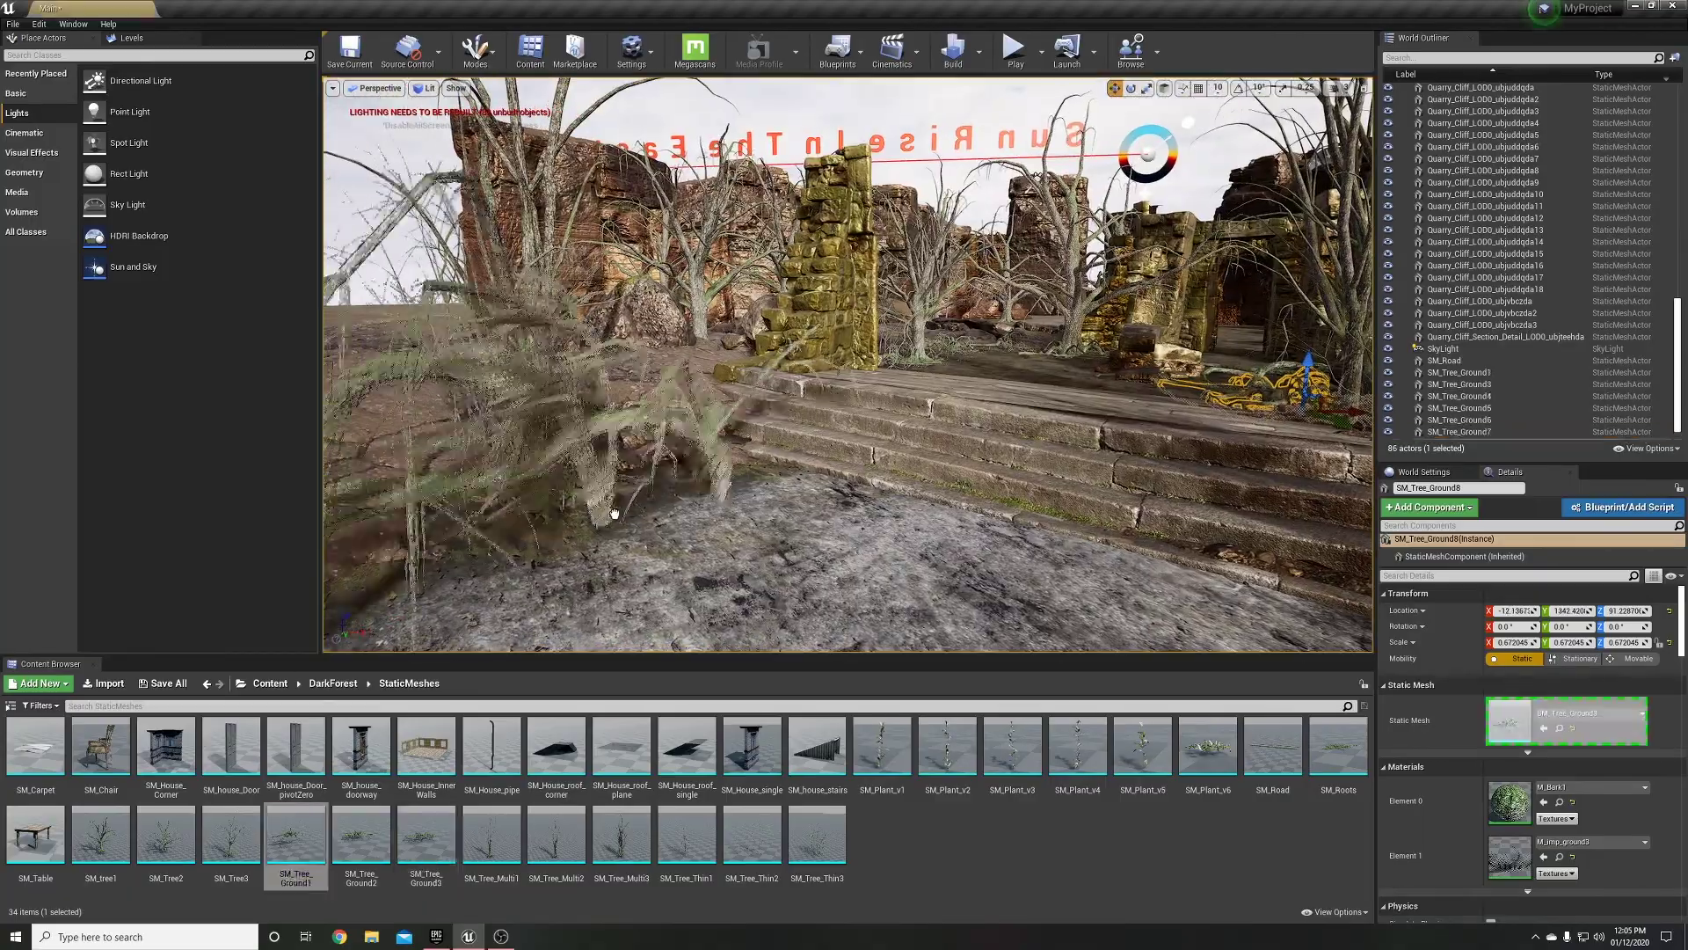
{"action": "left_click", "coordinate": [1608, 577]}
{"action": "type", "text": "lod"}
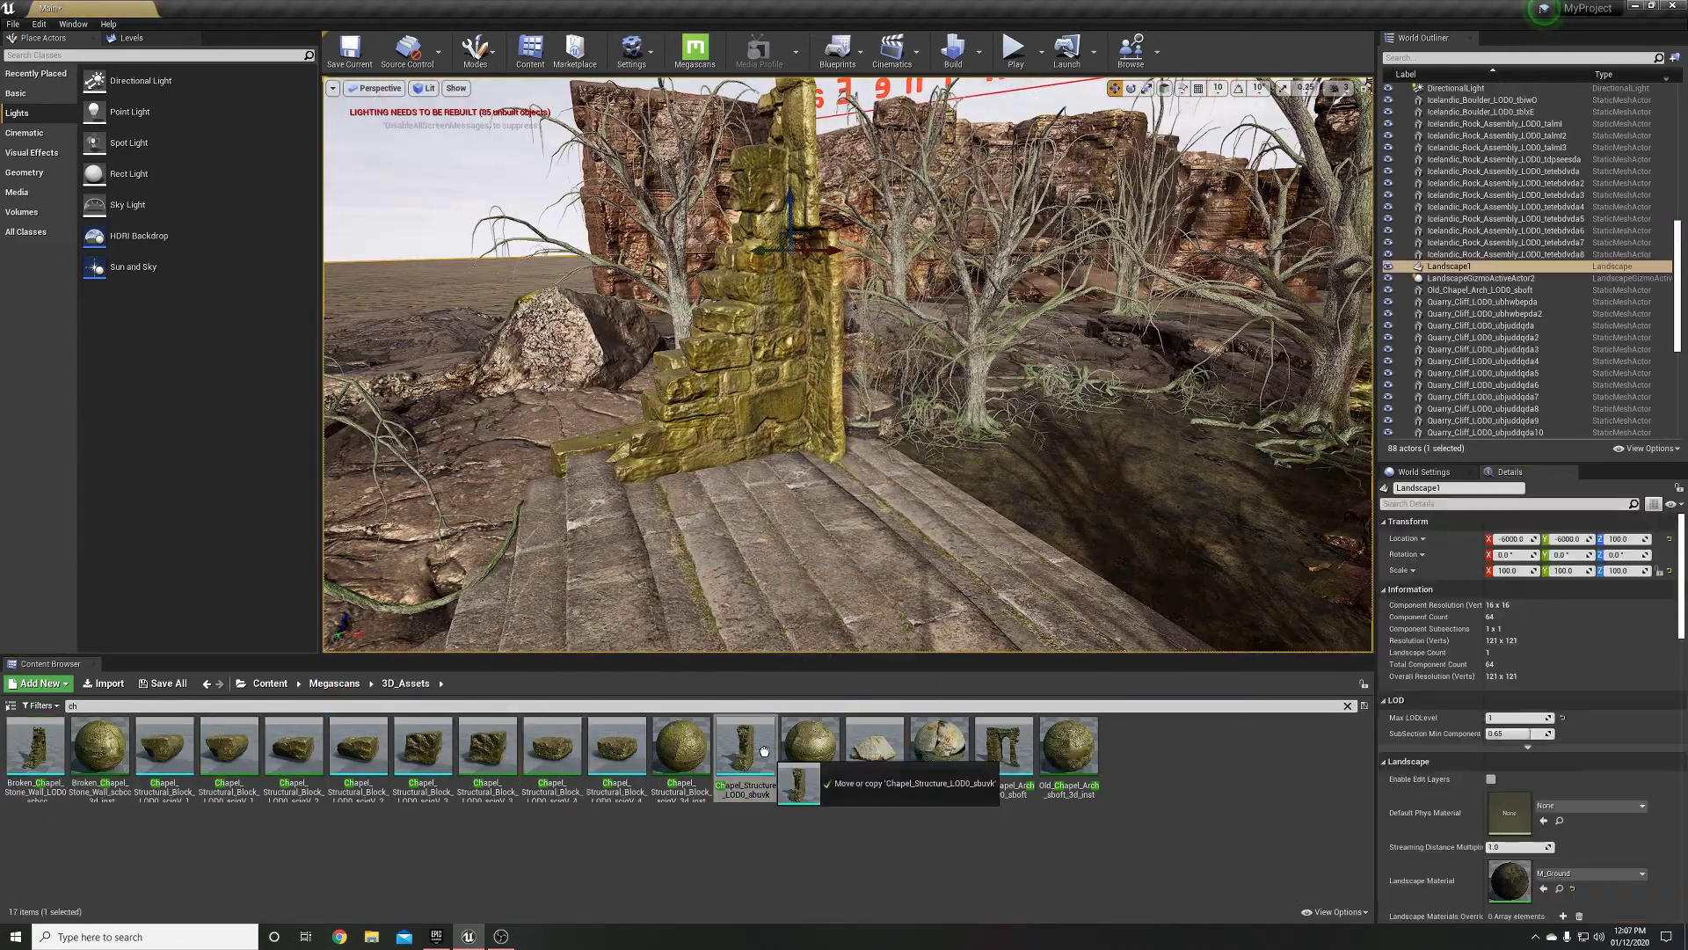
Place three Chapel_Structural_Block stones on the stairs, in the ruins and by the wall
{"action": "left_click_drag", "start_coordinate": [487, 748], "coordinate": [749, 499]}
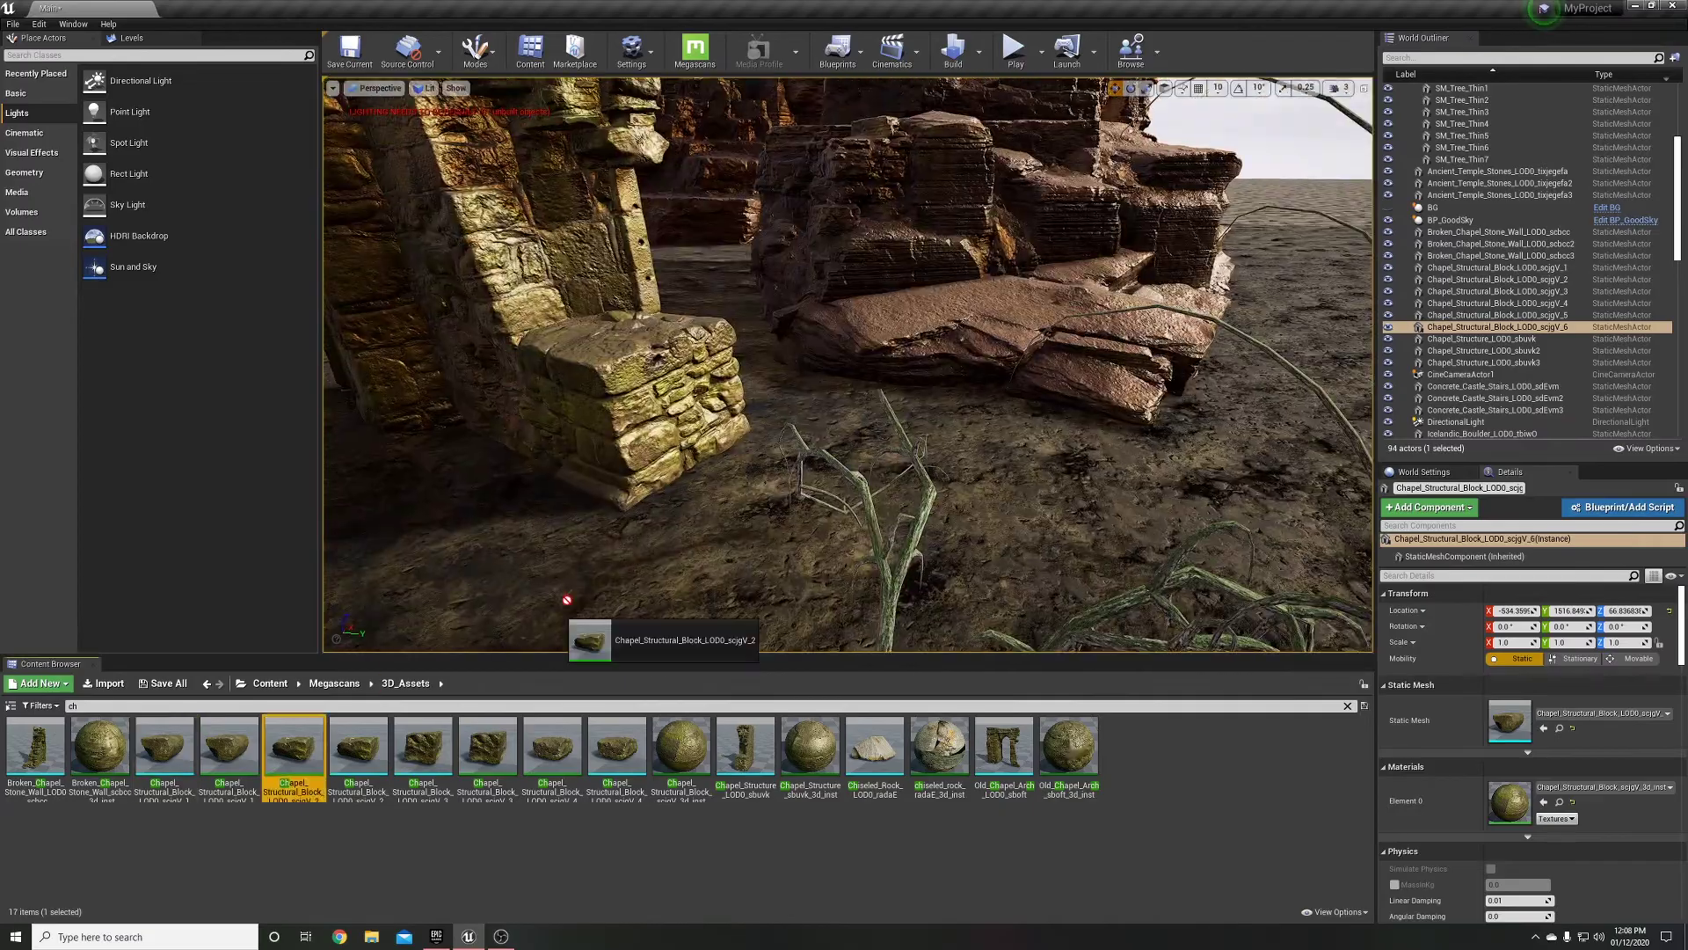
{"action": "left_click_drag", "start_coordinate": [422, 747], "coordinate": [704, 554]}
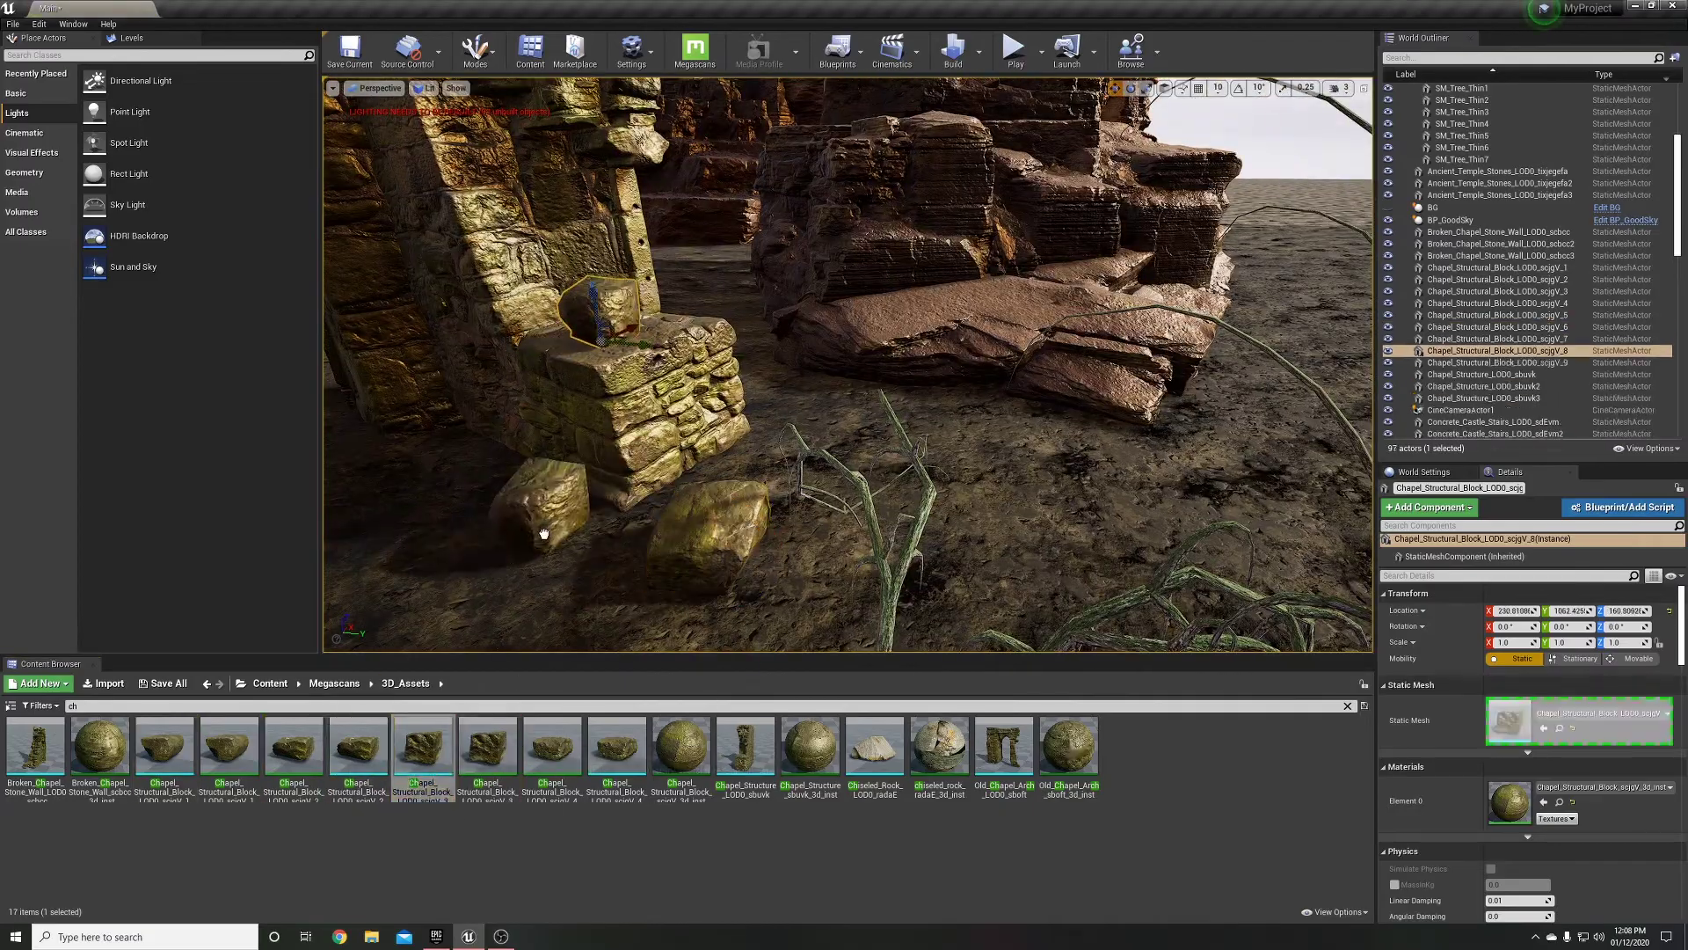
{"action": "left_click_drag", "start_coordinate": [553, 747], "coordinate": [547, 519]}
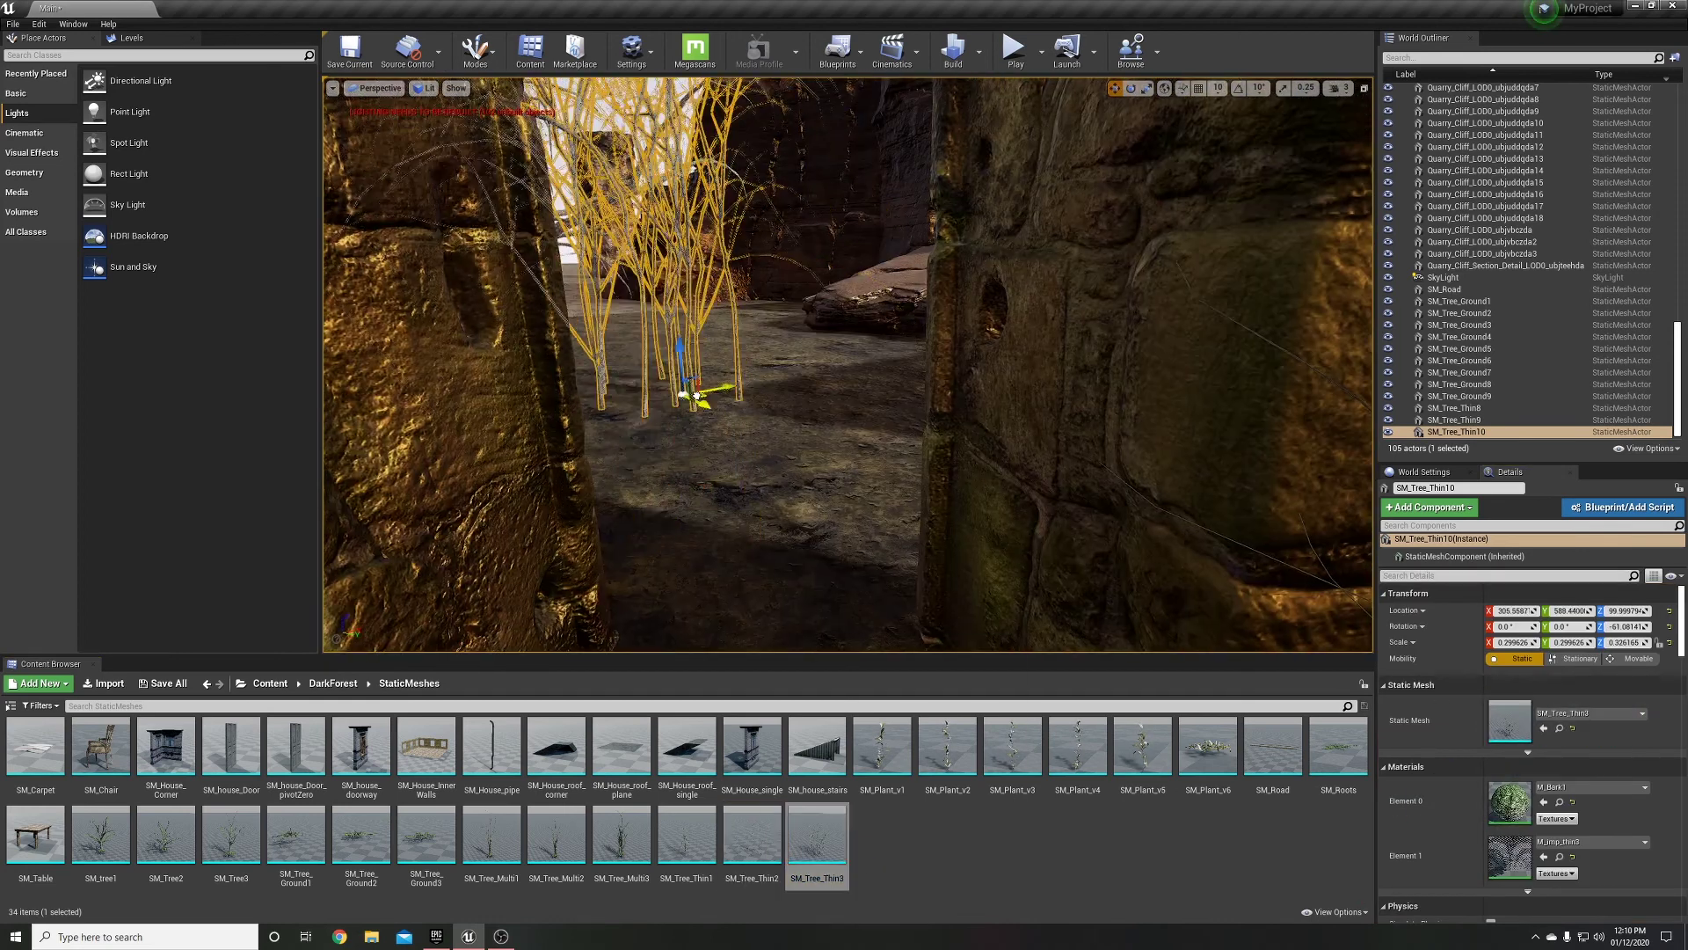
Give the new trees different meshes: SM_Tree_Thin1, SM_Tree_Thin2, a multi-trunk variant and SM_Tree_Thin3
{"action": "left_click", "coordinate": [684, 838]}
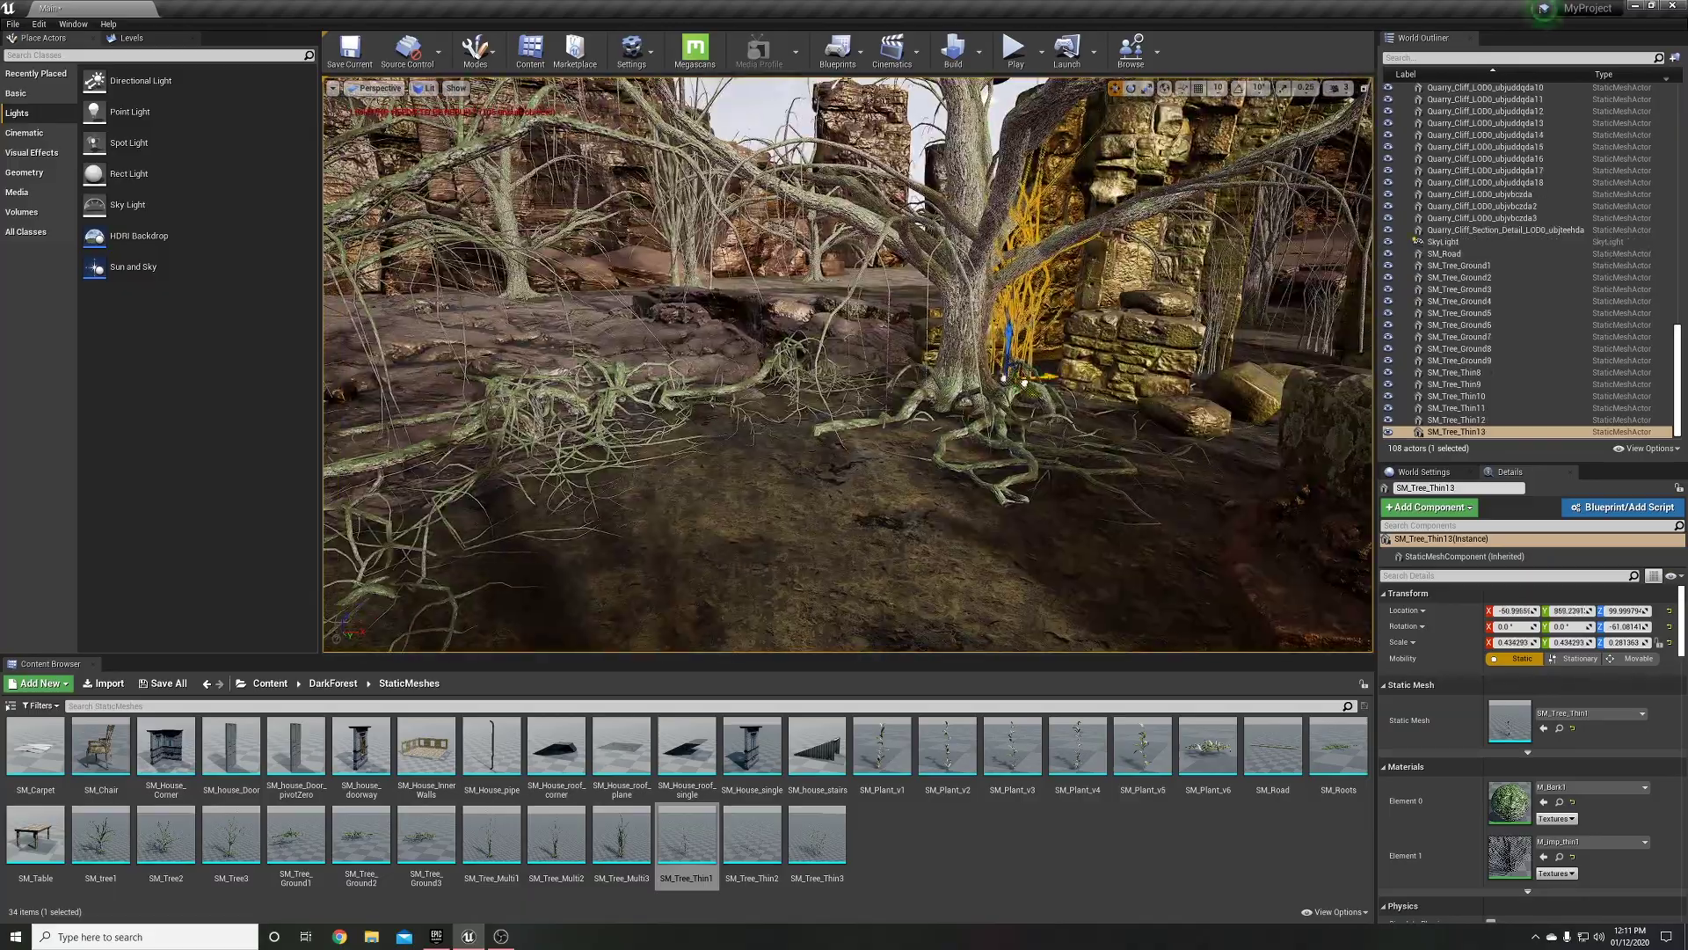
{"action": "left_click", "coordinate": [752, 838]}
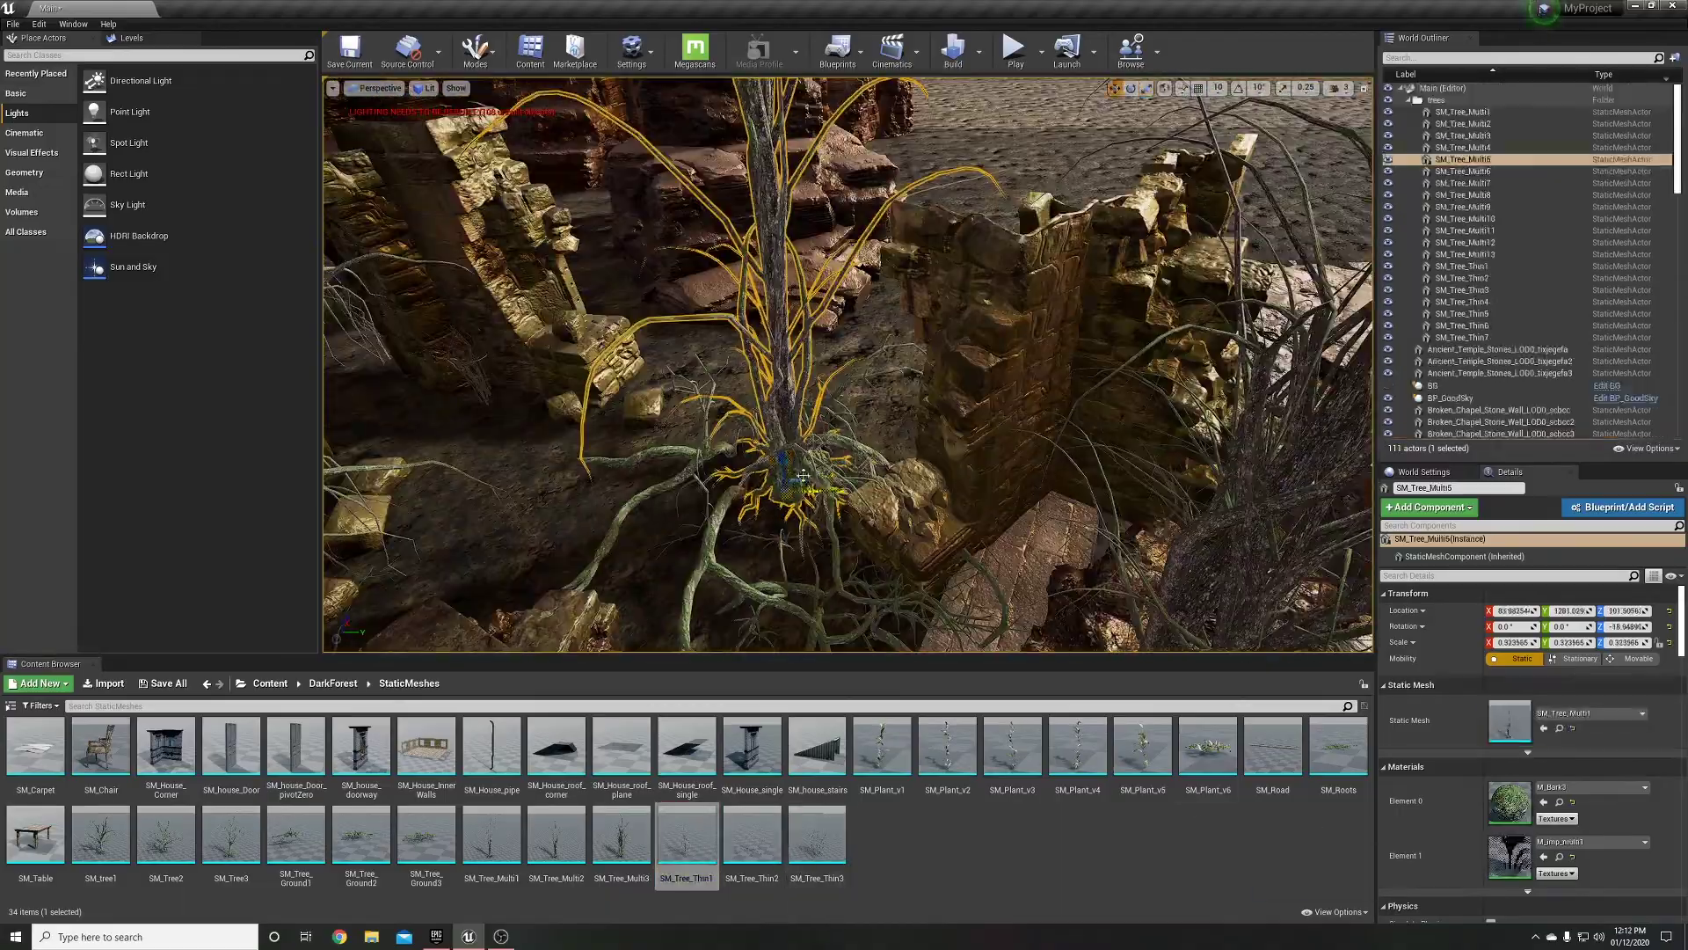
{"action": "left_click", "coordinate": [134, 842]}
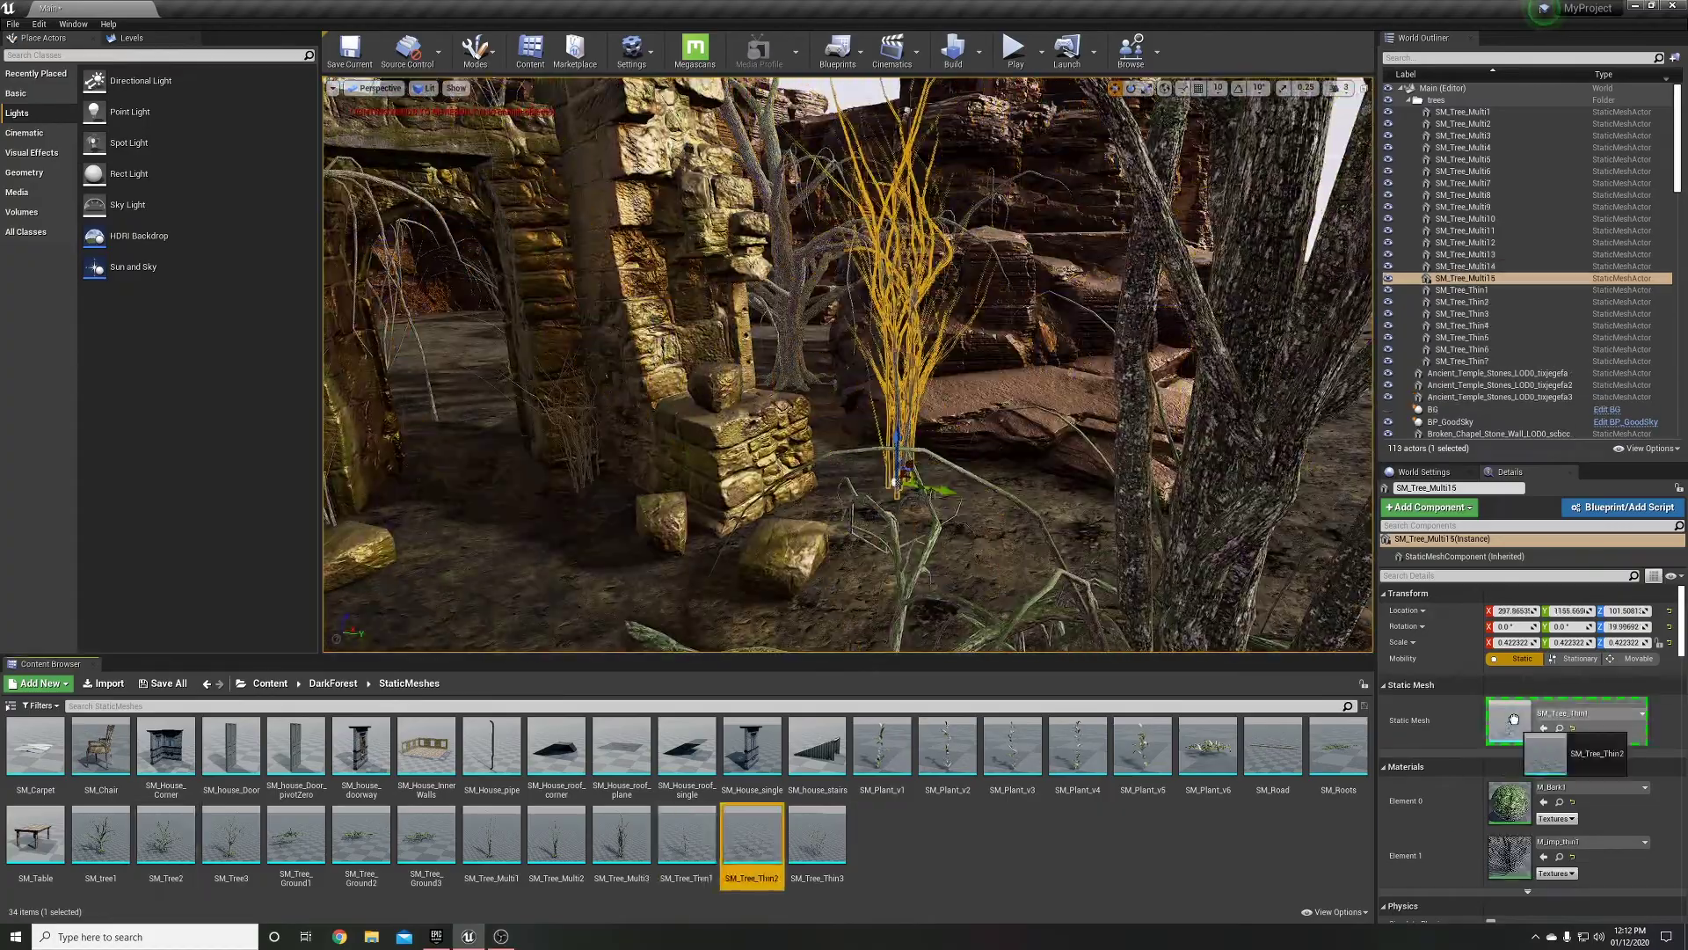
{"action": "left_click", "coordinate": [817, 835]}
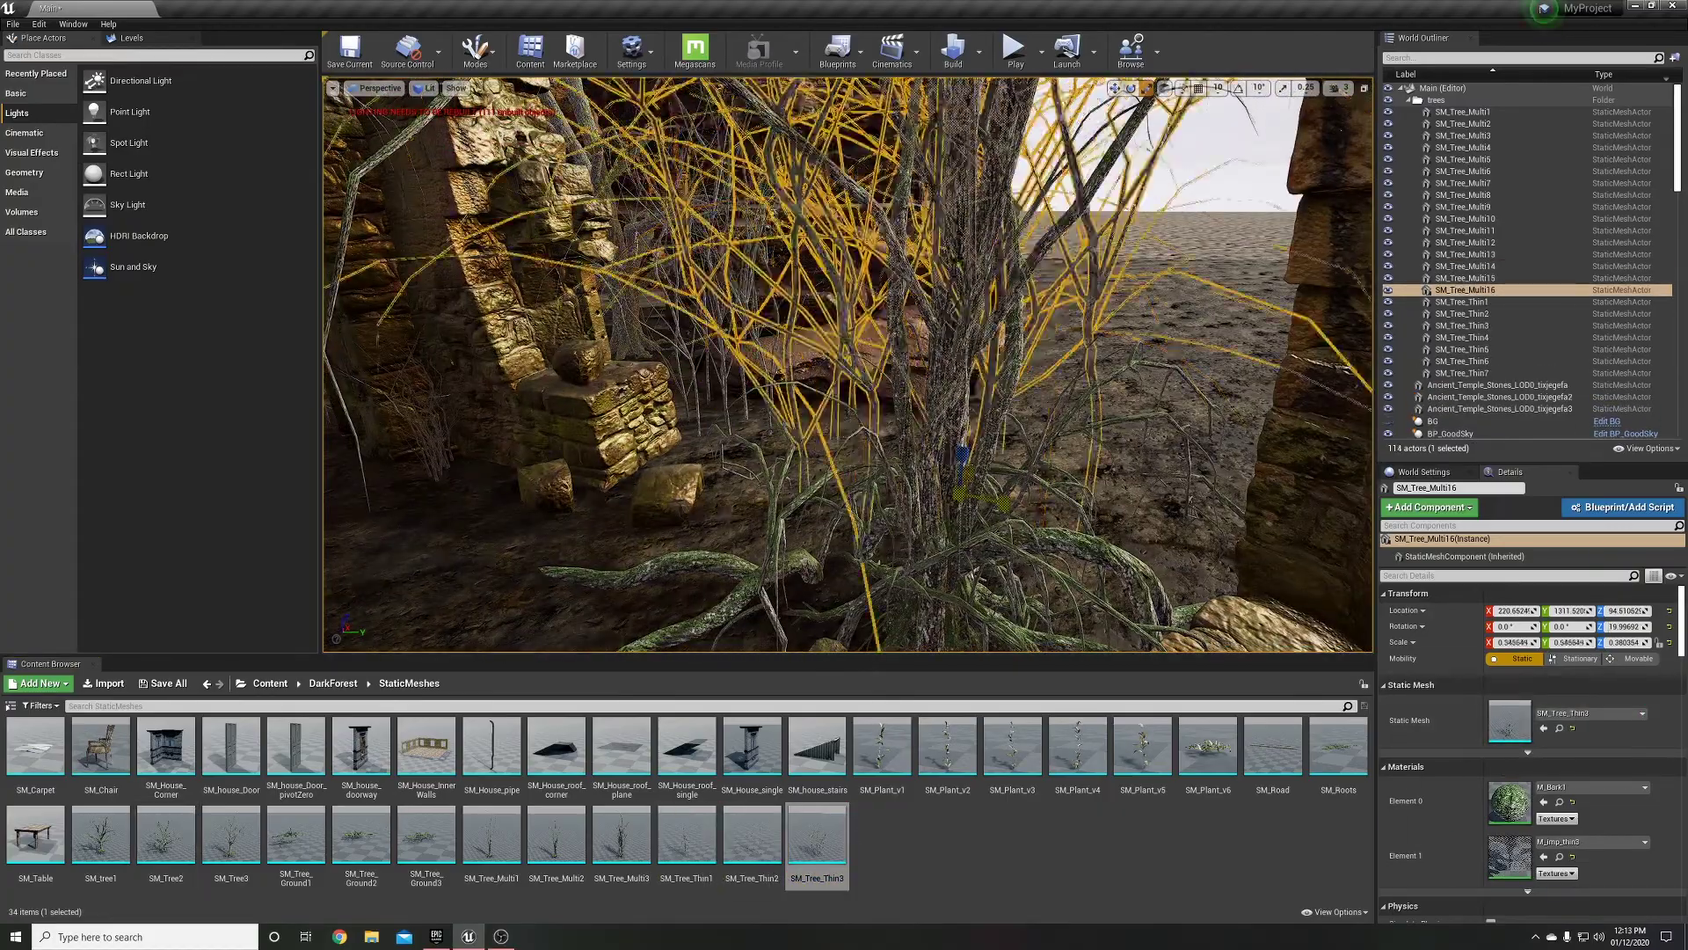
{"action": "right_click_drag", "start_coordinate": [620, 398], "coordinate": [621, 397]}
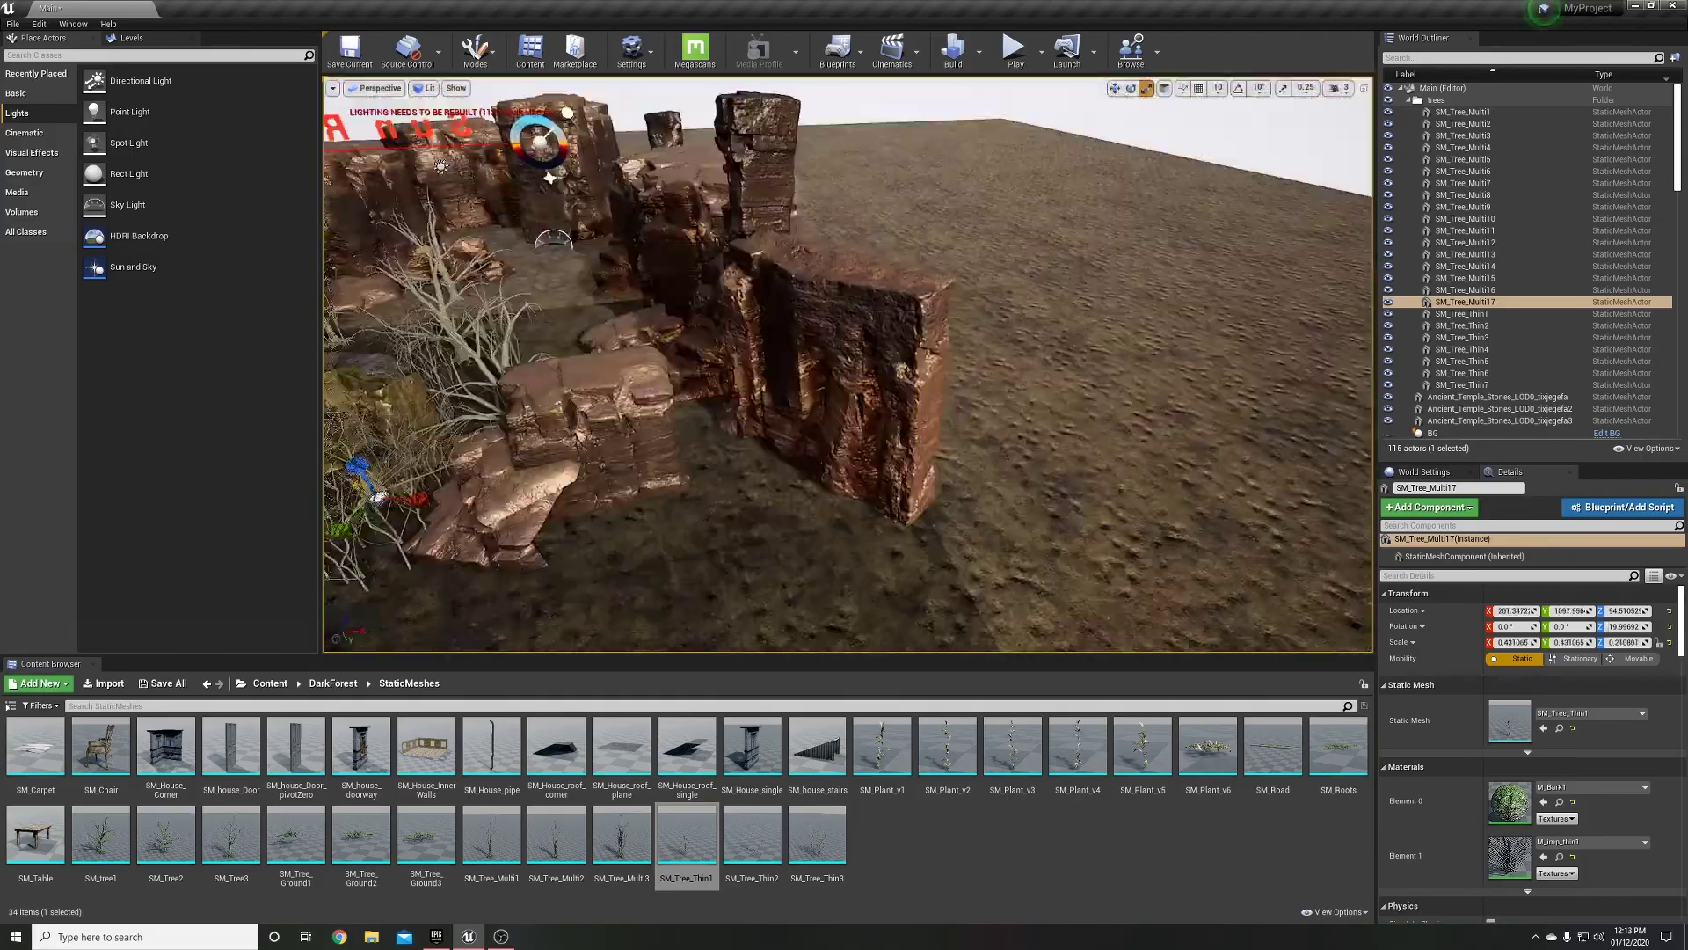
{"action": "left_click", "coordinate": [985, 534]}
Duplicate the quarry cliff rock several times, rotating and positioning the copies beside the original
{"action": "key", "text": "f"}
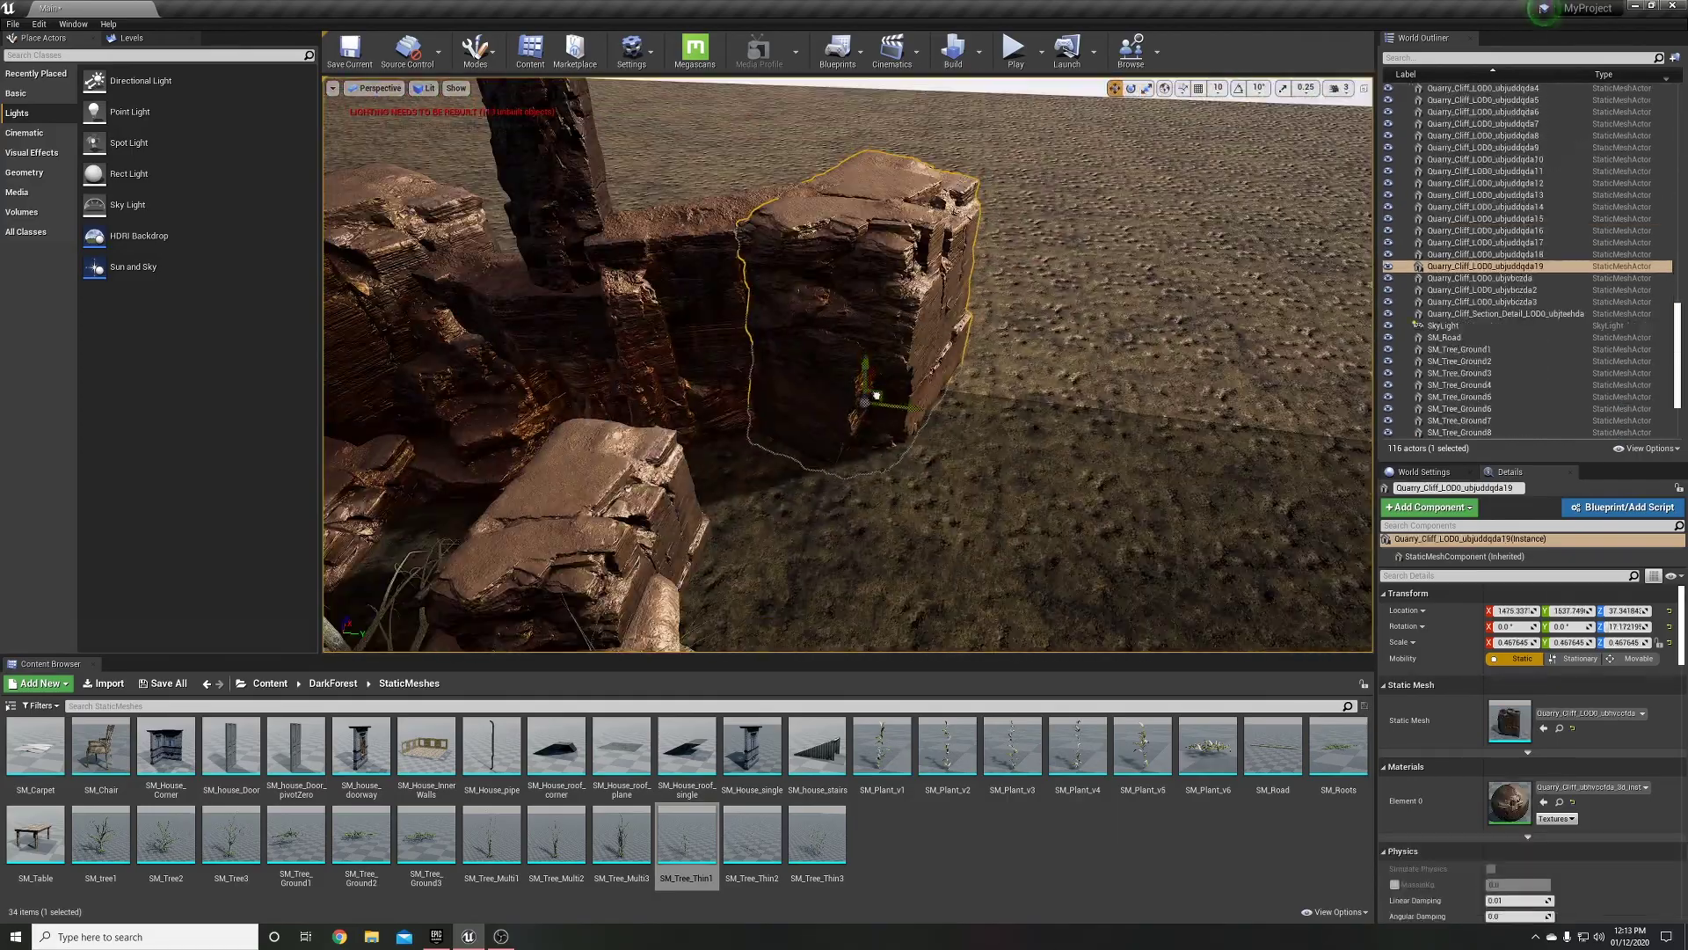
{"action": "left_click_drag", "start_coordinate": [906, 411], "coordinate": [1023, 457], "text": "alt"}
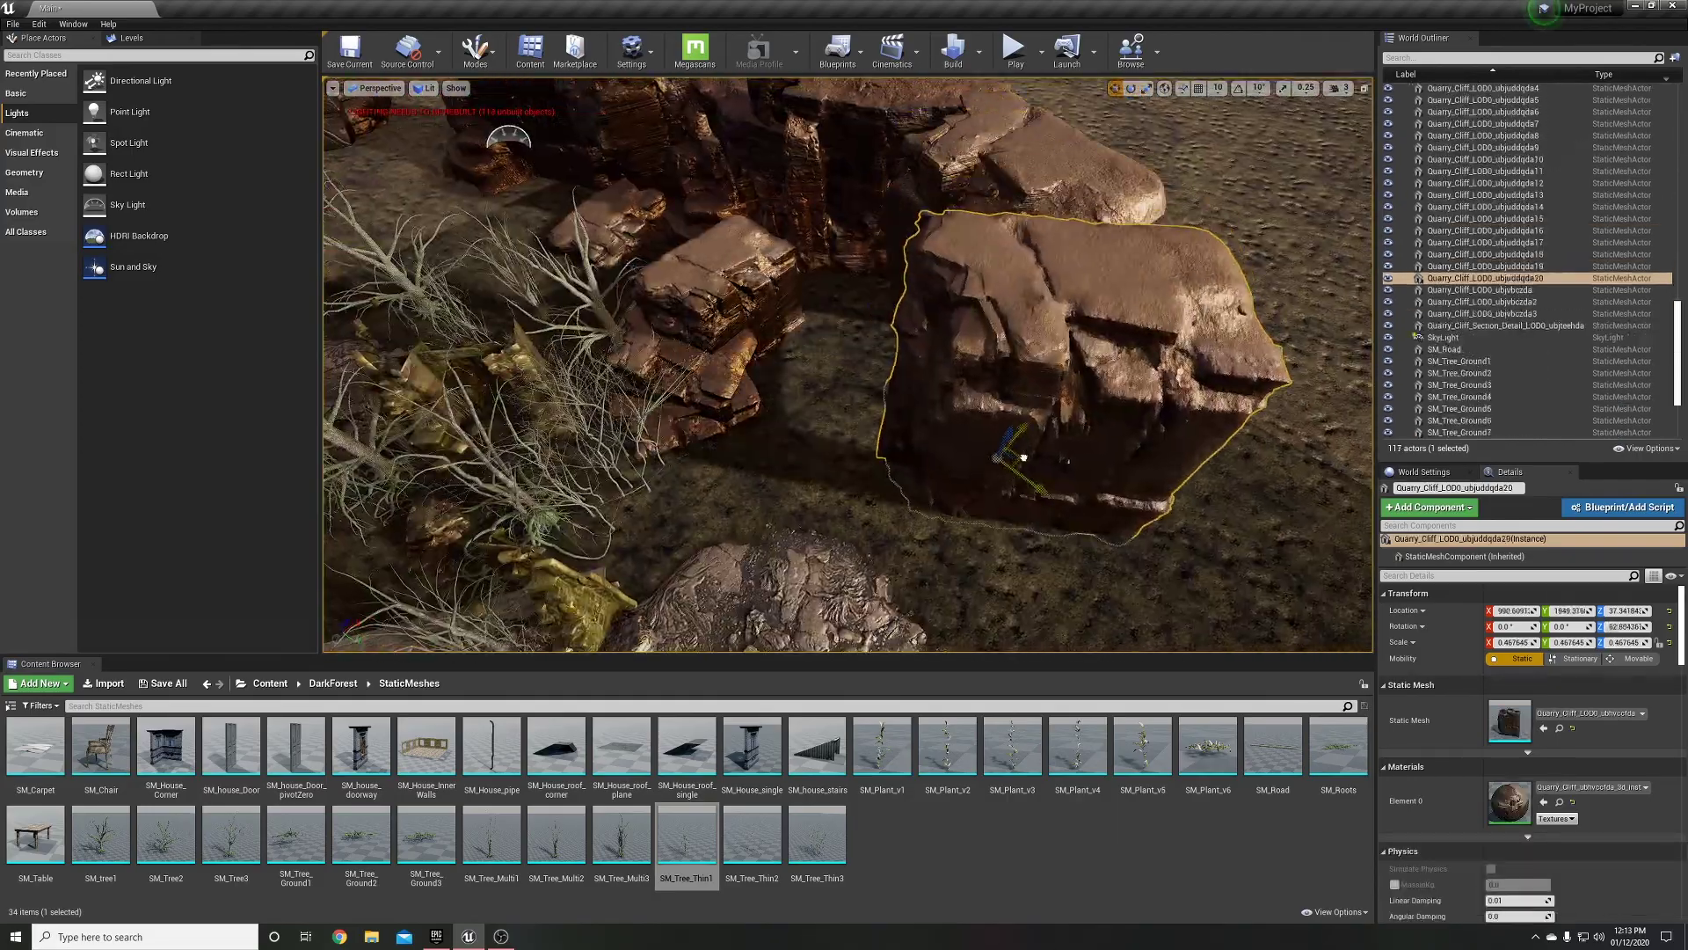
{"action": "key", "text": "ctrl+b"}
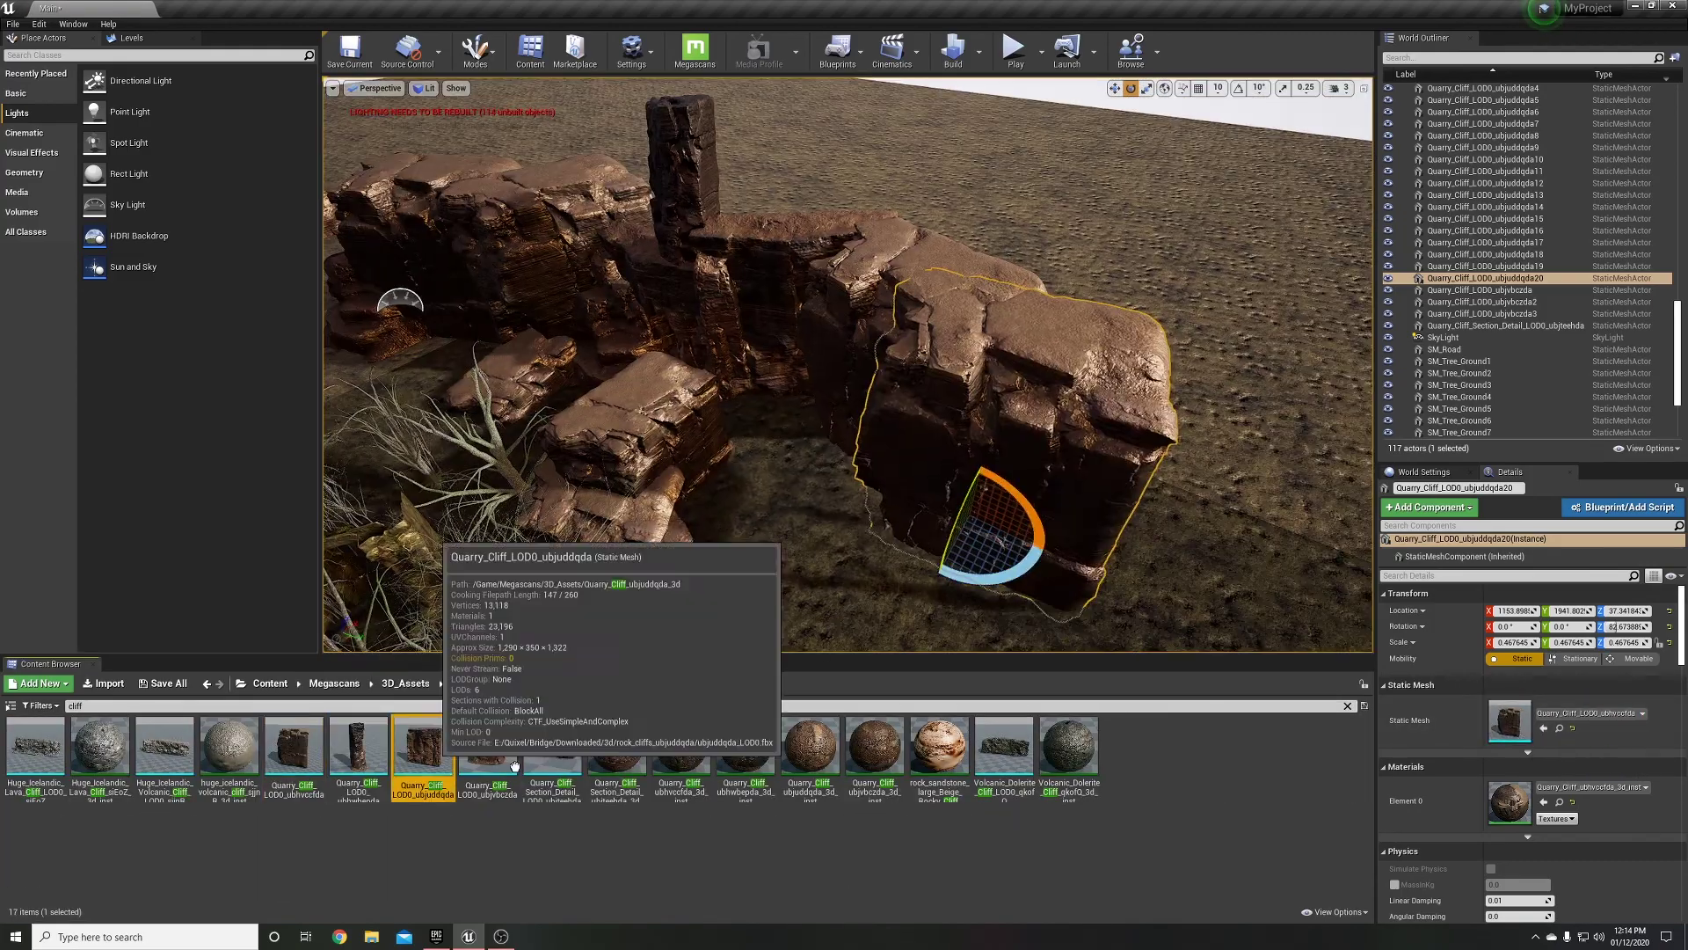
{"action": "right_click_drag", "start_coordinate": [792, 351], "coordinate": [844, 387]}
{"action": "left_click_drag", "start_coordinate": [905, 290], "coordinate": [962, 396], "text": "alt"}
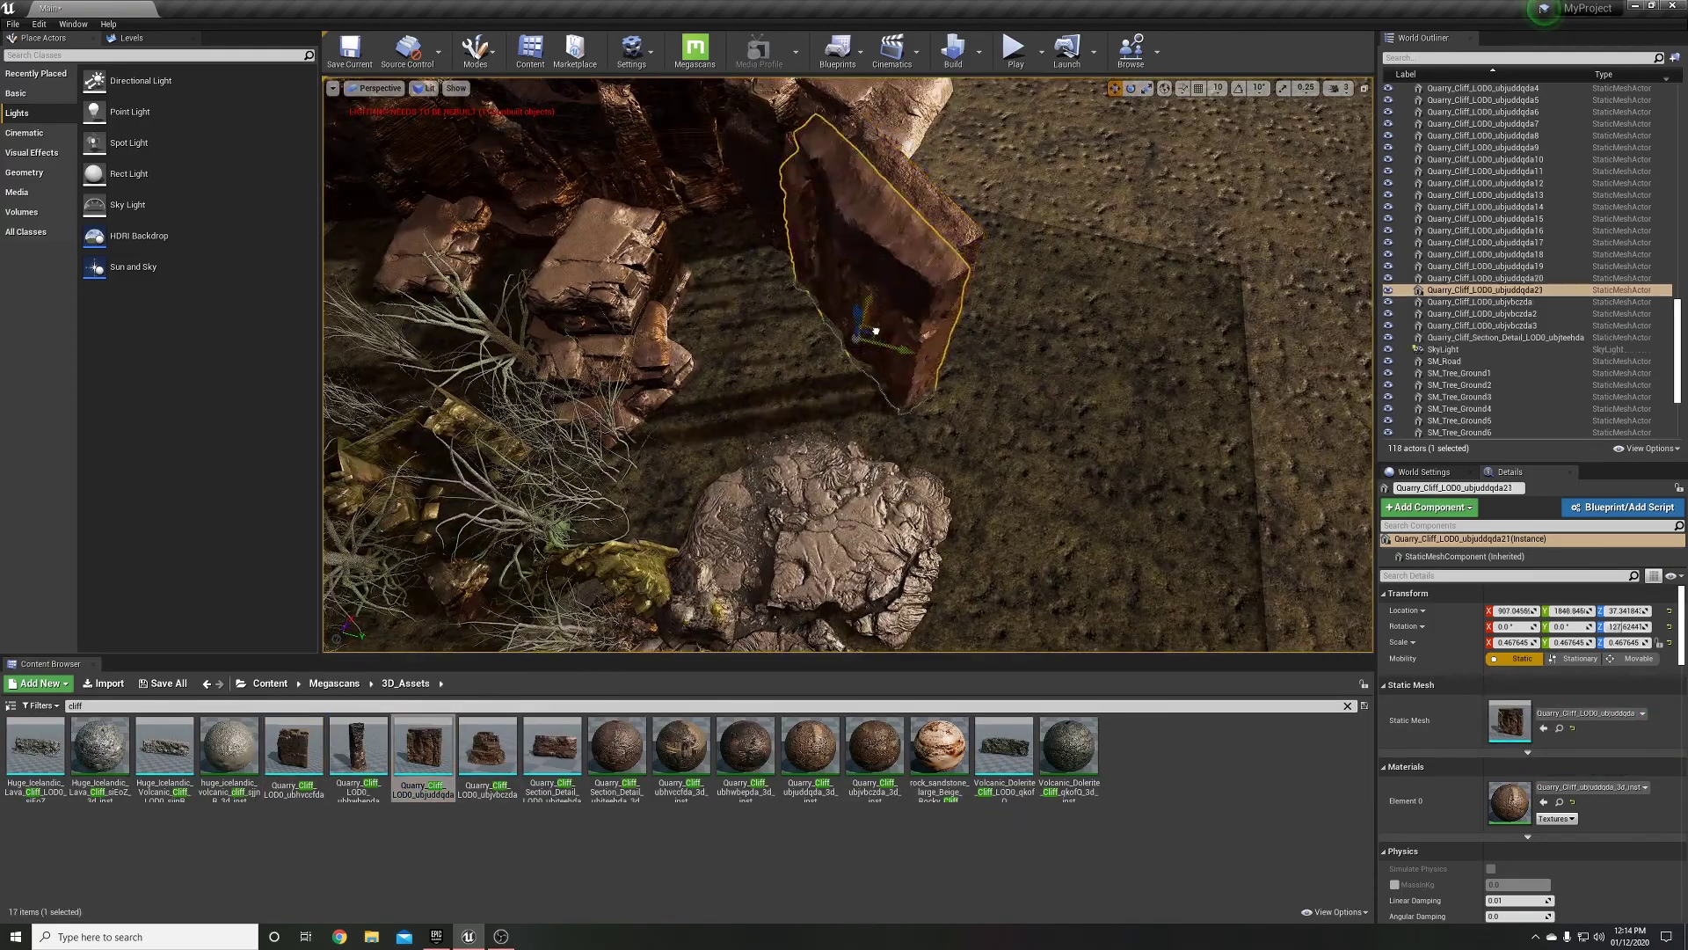
{"action": "right_click_drag", "start_coordinate": [962, 397], "coordinate": [962, 334]}
{"action": "left_click_drag", "start_coordinate": [951, 538], "coordinate": [1027, 472], "text": "alt"}
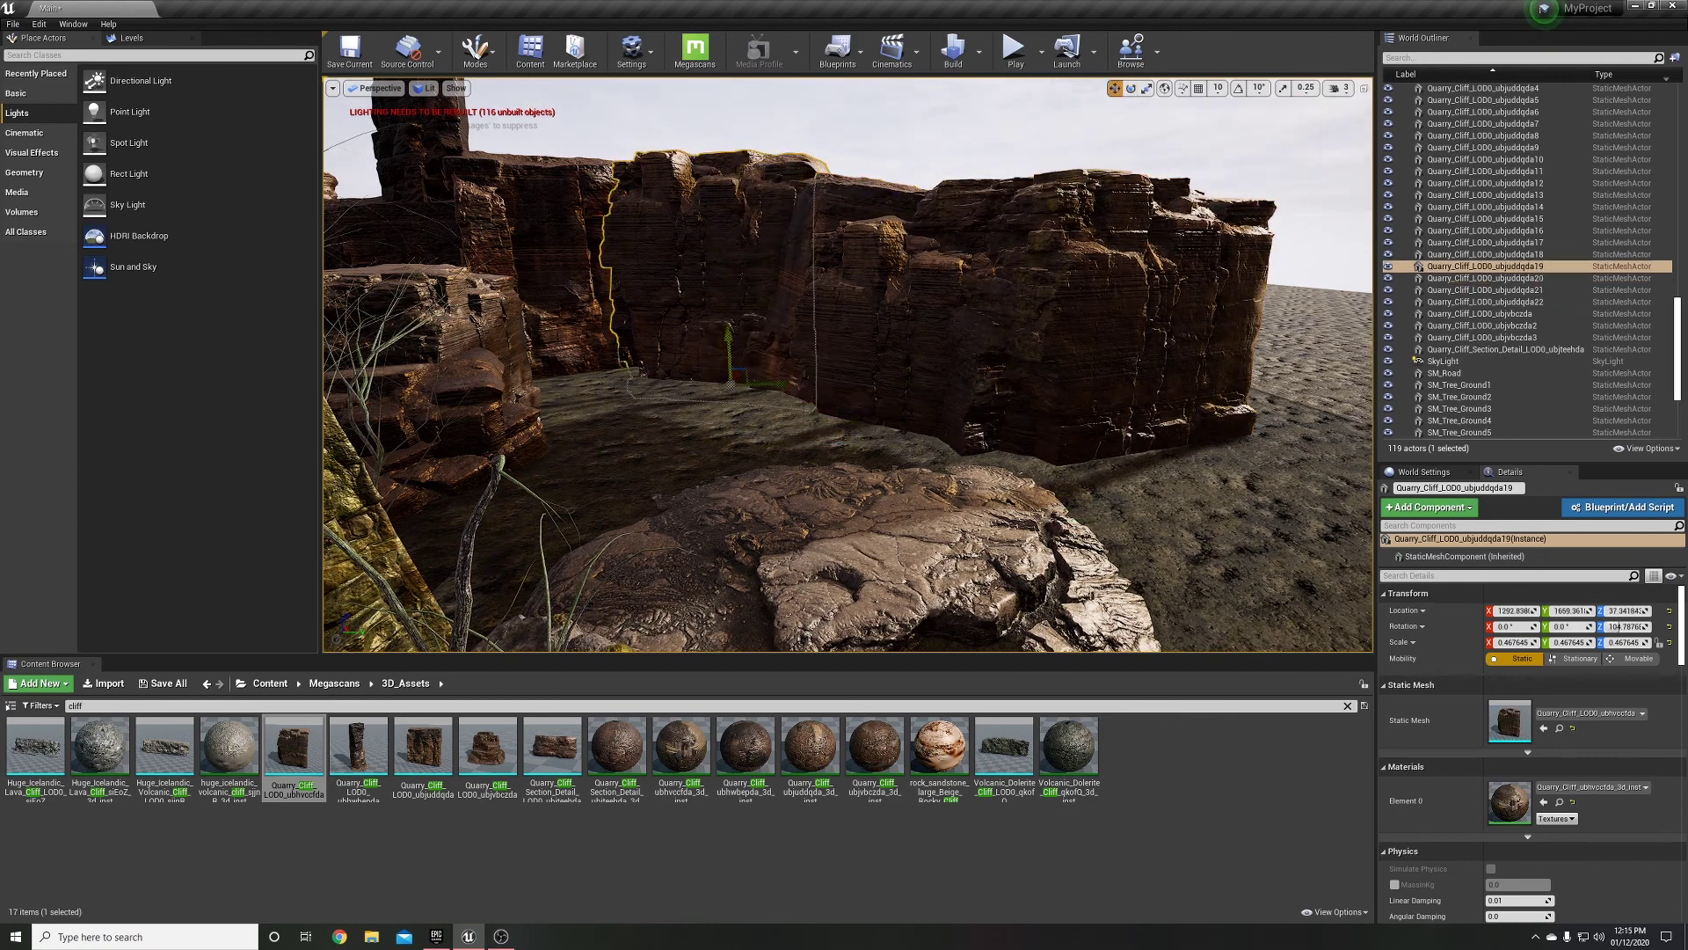
Try a Quarry_Cliff_Section_Detail rock in the scene, then delete it
{"action": "right_click_drag", "start_coordinate": [844, 369], "coordinate": [792, 369]}
{"action": "left_click_drag", "start_coordinate": [552, 747], "coordinate": [910, 475]}
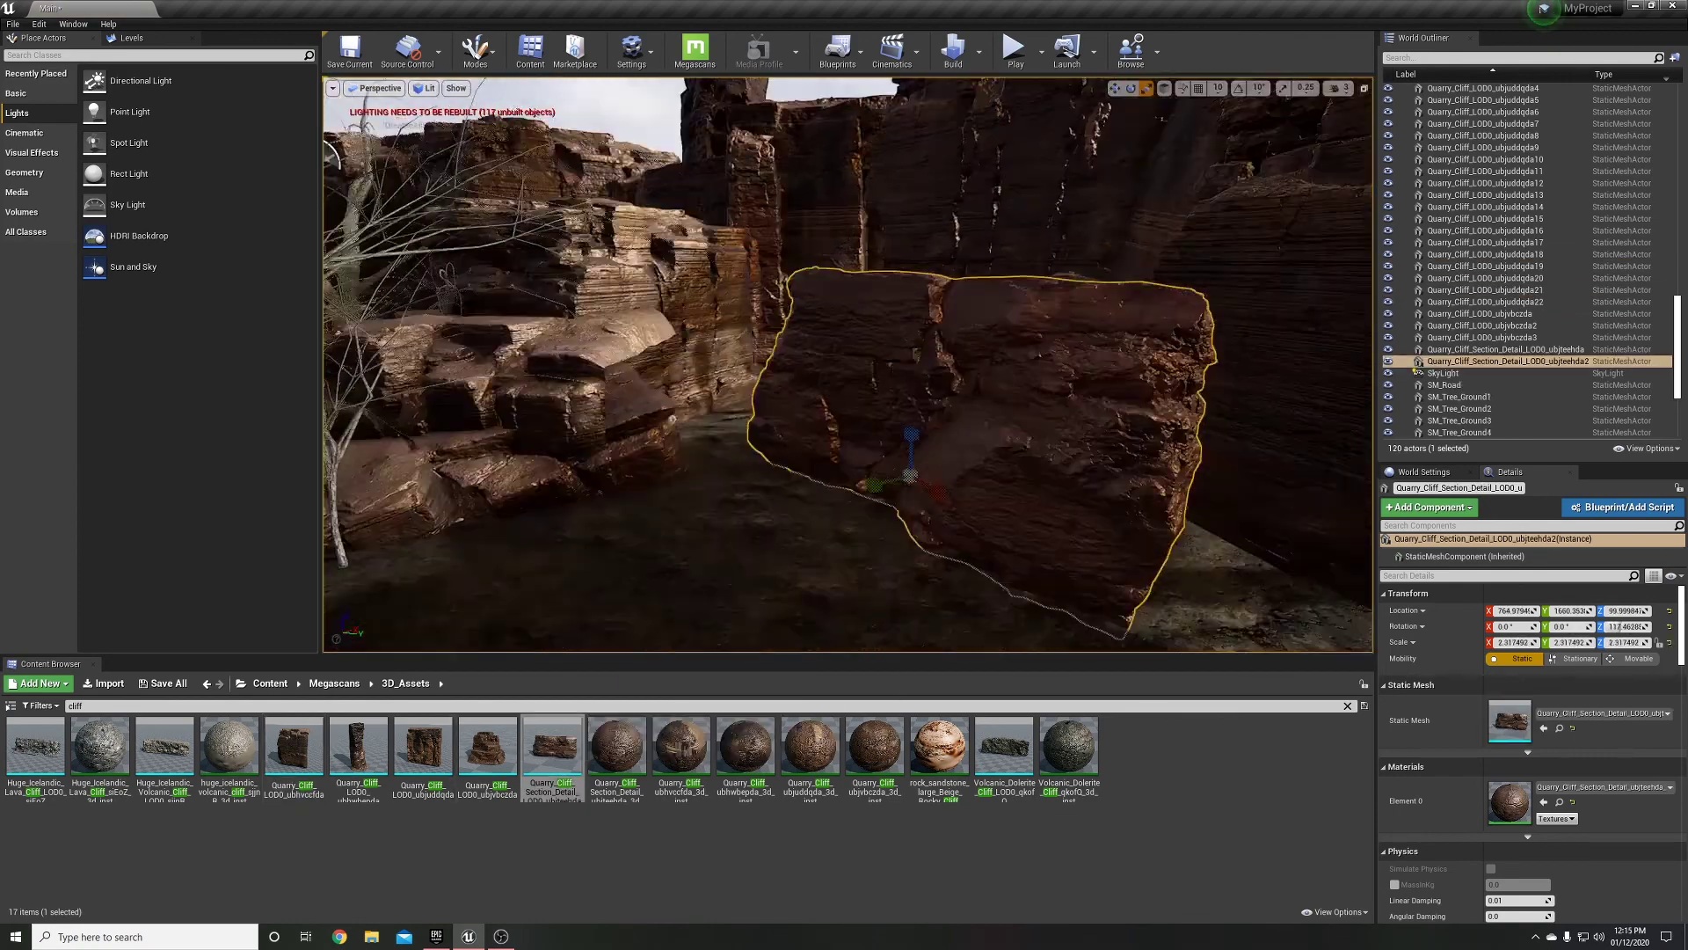
{"action": "right_click_drag", "start_coordinate": [741, 337], "coordinate": [835, 422]}
{"action": "key", "text": "e"}
{"action": "key", "text": "Delete"}
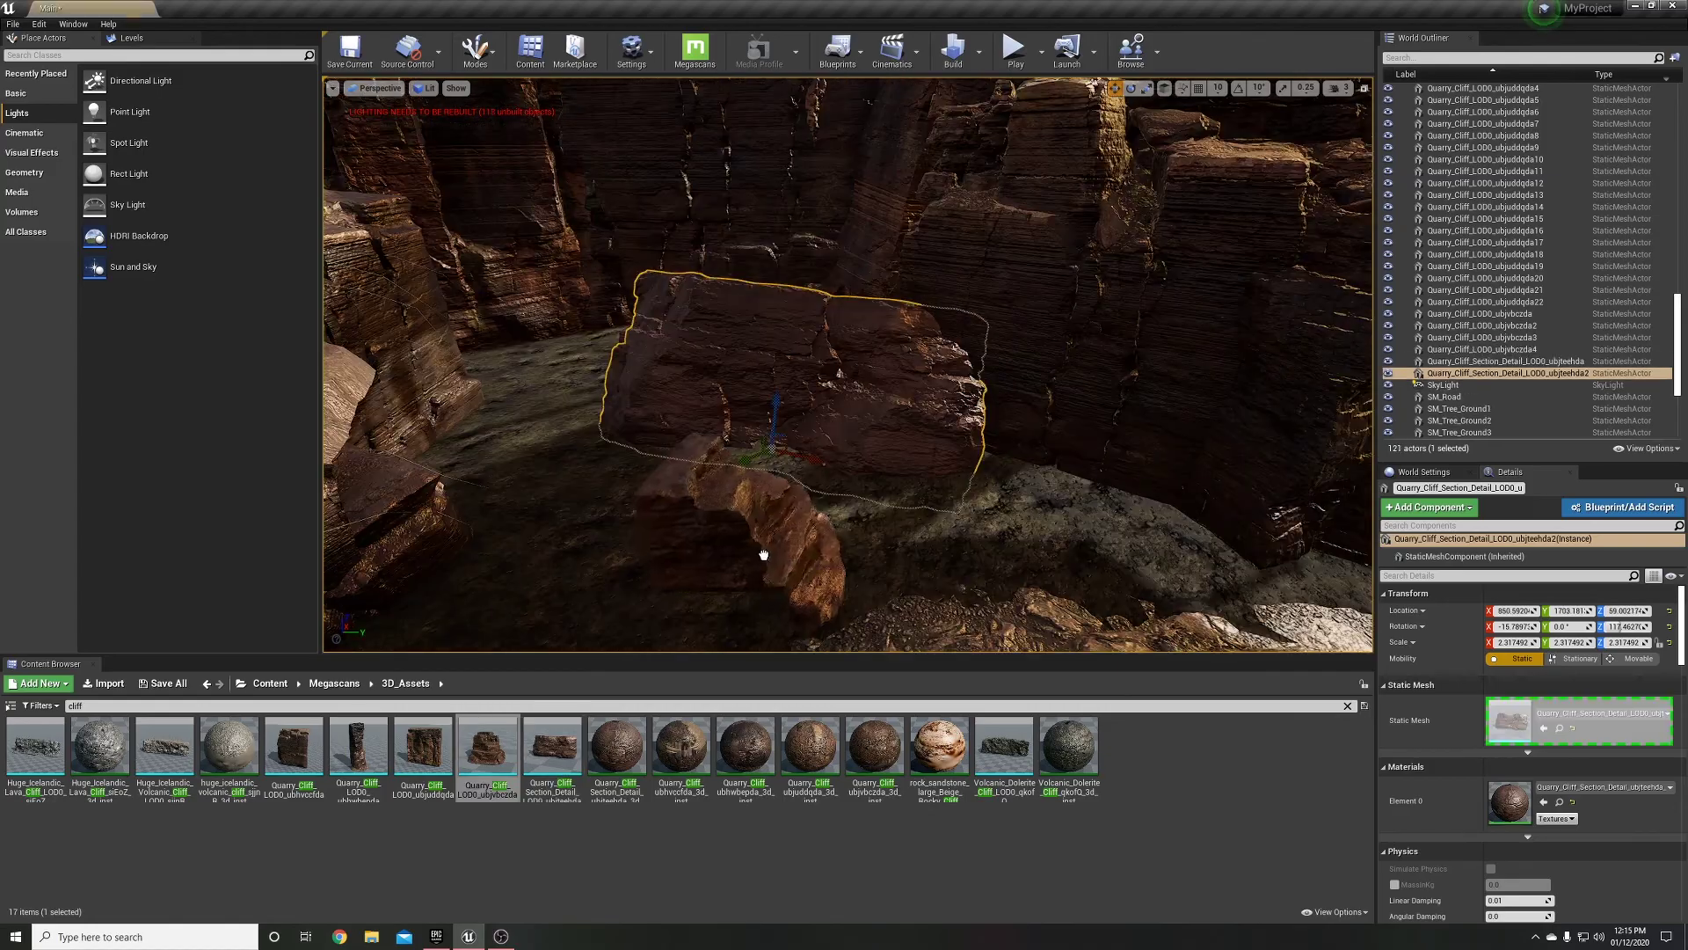
Place two more quarry cliff rocks in the canyon, rotating one to face the ruins
{"action": "right_click_drag", "start_coordinate": [673, 342], "coordinate": [761, 554]}
{"action": "mouse_move", "coordinate": [487, 747]}
{"action": "left_mouse_down"}
{"action": "mouse_move", "coordinate": [796, 406]}
{"action": "mouse_move", "coordinate": [689, 495]}
{"action": "left_mouse_up"}
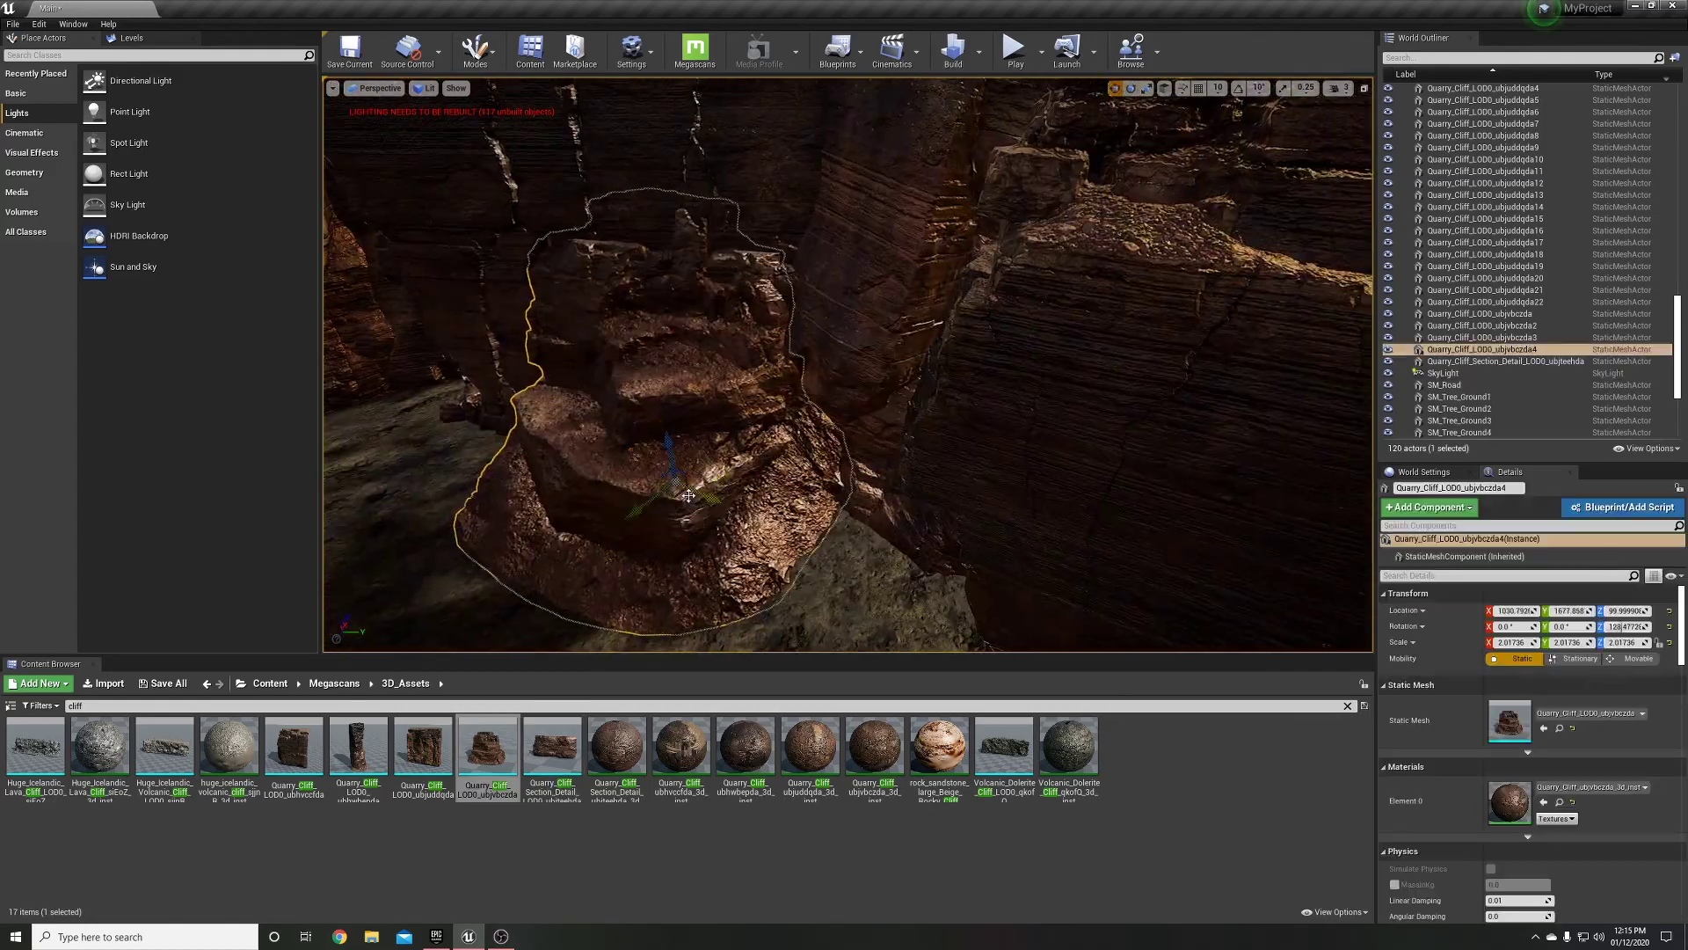
{"action": "right_click_drag", "start_coordinate": [719, 503], "coordinate": [791, 440]}
{"action": "mouse_move", "coordinate": [487, 747]}
{"action": "left_mouse_down"}
{"action": "mouse_move", "coordinate": [913, 485]}
{"action": "mouse_move", "coordinate": [976, 475]}
{"action": "left_mouse_up"}
{"action": "key", "text": "e"}
{"action": "mouse_move", "coordinate": [976, 475]}
{"action": "right_mouse_down"}
{"action": "mouse_move", "coordinate": [791, 396]}
{"action": "mouse_move", "coordinate": [840, 384]}
{"action": "mouse_move", "coordinate": [827, 290]}
{"action": "mouse_move", "coordinate": [844, 299]}
{"action": "mouse_move", "coordinate": [792, 352]}
{"action": "mouse_move", "coordinate": [844, 370]}
{"action": "right_mouse_up"}
Reset BP_GoodSky's sun size to default and give its stars overlay a pale yellow colour
{"action": "left_click", "coordinate": [821, 283]}
{"action": "key", "text": "w"}
{"action": "key", "text": "e"}
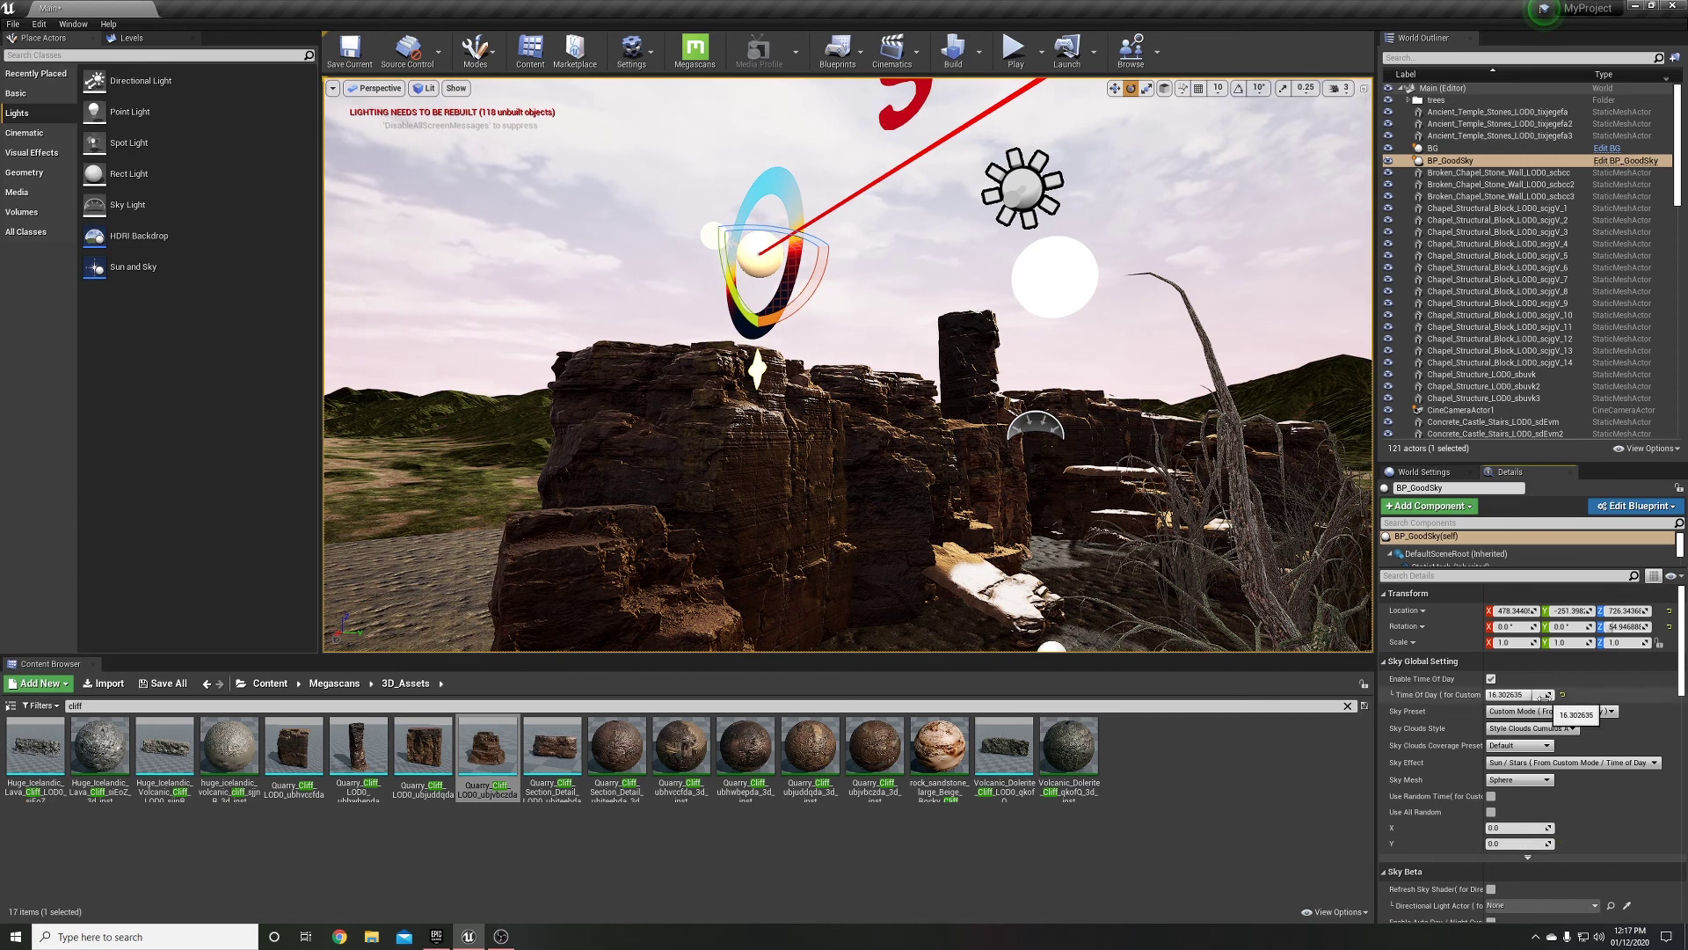
{"action": "scroll", "coordinate": [1524, 842], "scroll_direction": "down", "scroll_amount": 5}
{"action": "left_click_drag", "start_coordinate": [1521, 803], "coordinate": [1564, 805]}
{"action": "left_click", "coordinate": [1564, 804]}
{"action": "left_click", "coordinate": [1562, 834]}
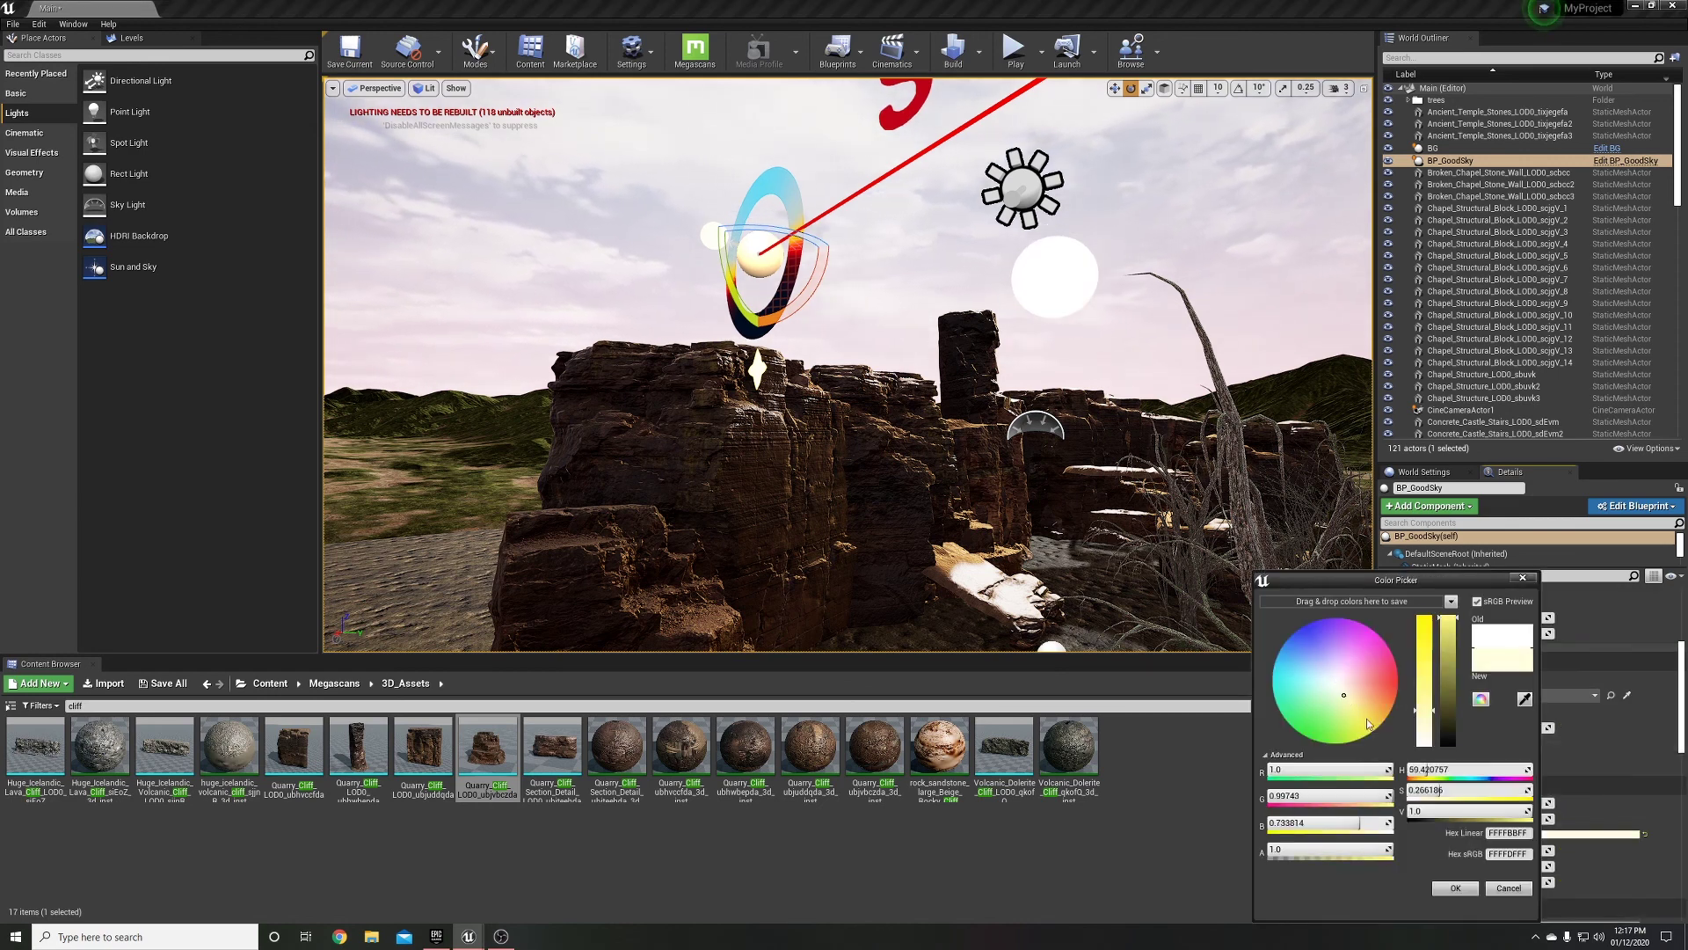
{"action": "left_click", "coordinate": [1460, 871]}
Select the sun disc, directional light and sky in turn, framing the sky's sun gizmo
{"action": "right_click_drag", "start_coordinate": [844, 351], "coordinate": [880, 370]}
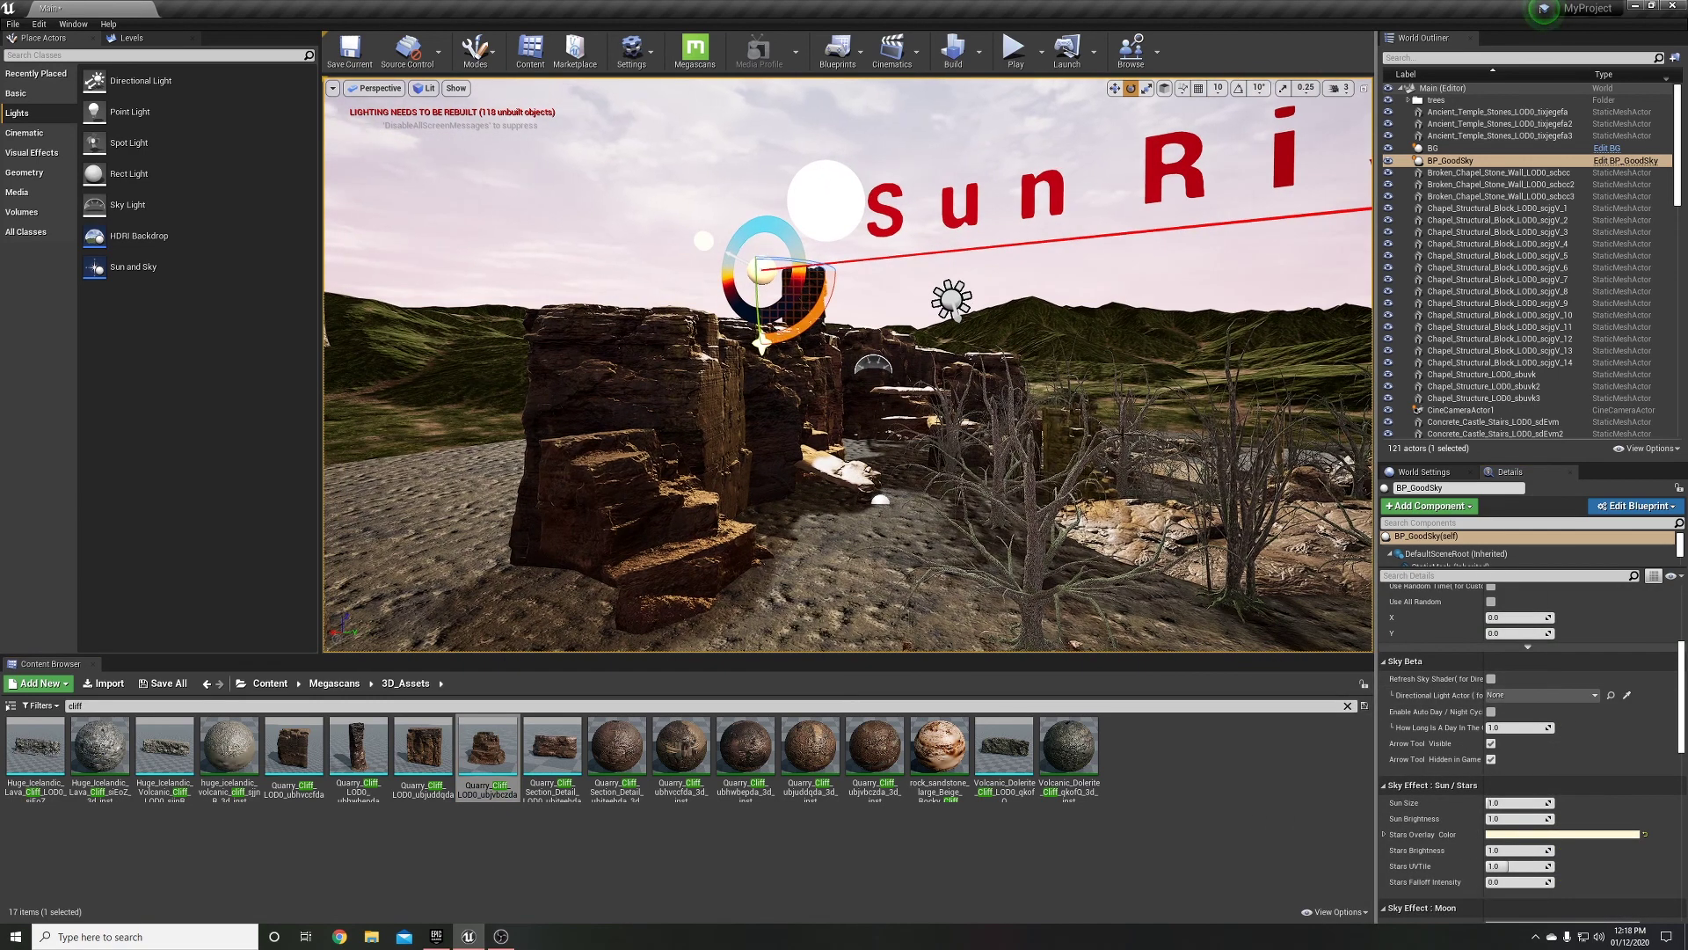
{"action": "left_click", "coordinate": [809, 223]}
{"action": "scroll", "coordinate": [1463, 545], "scroll_direction": "up", "scroll_amount": 3}
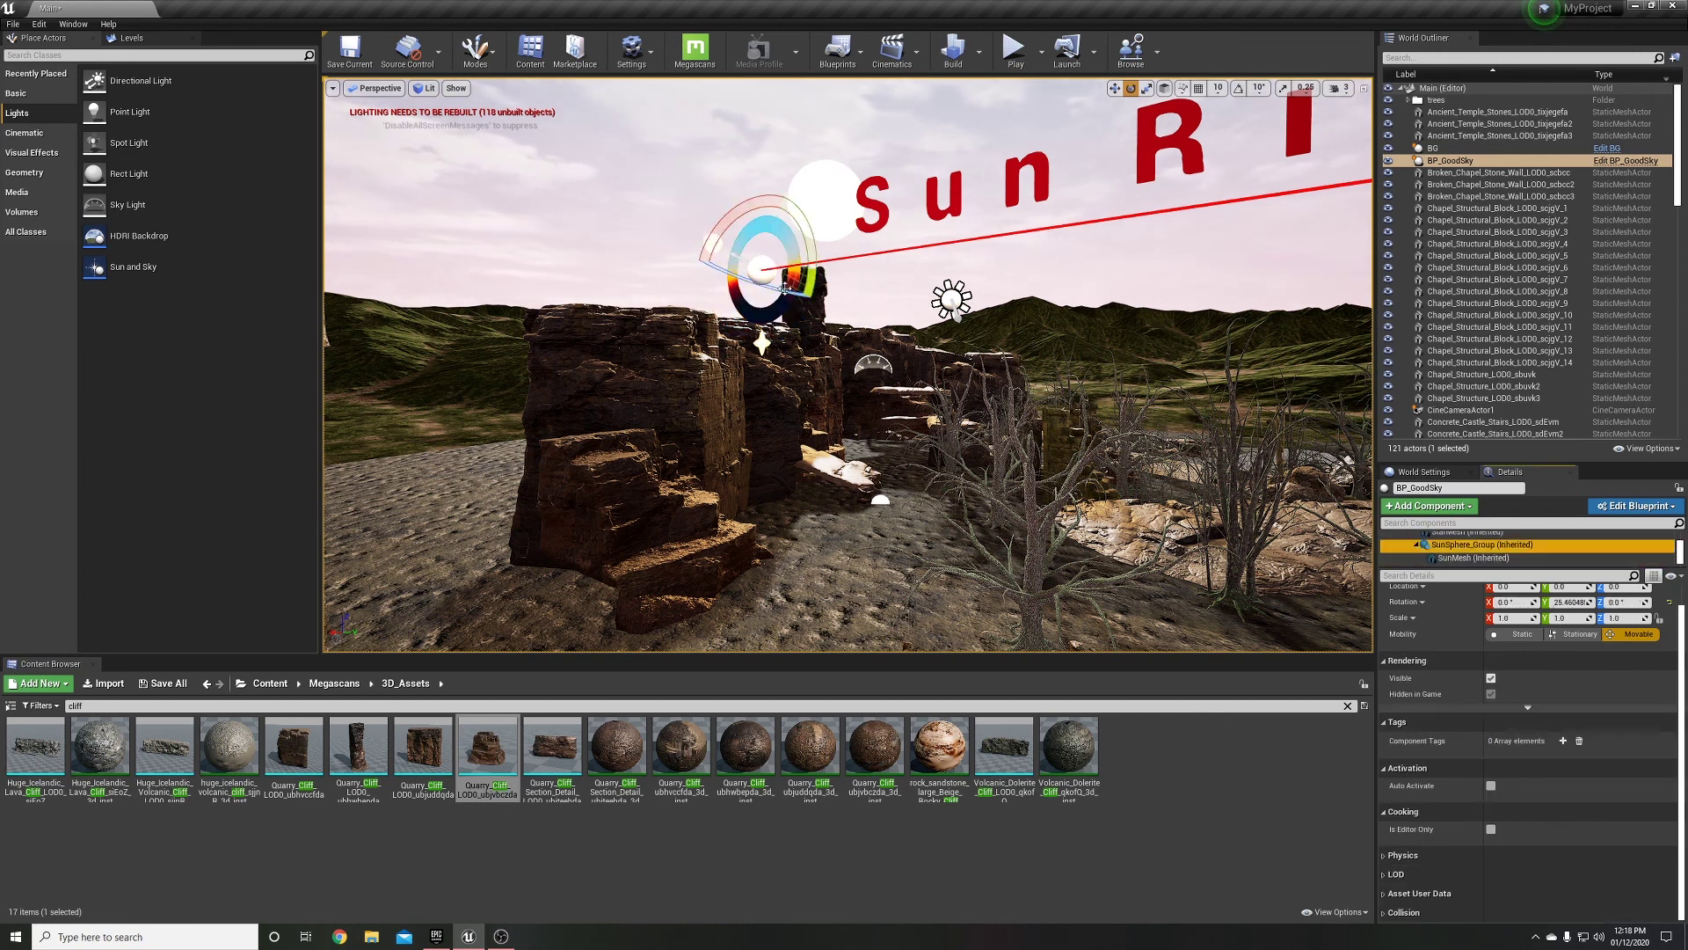
{"action": "left_click", "coordinate": [1463, 535]}
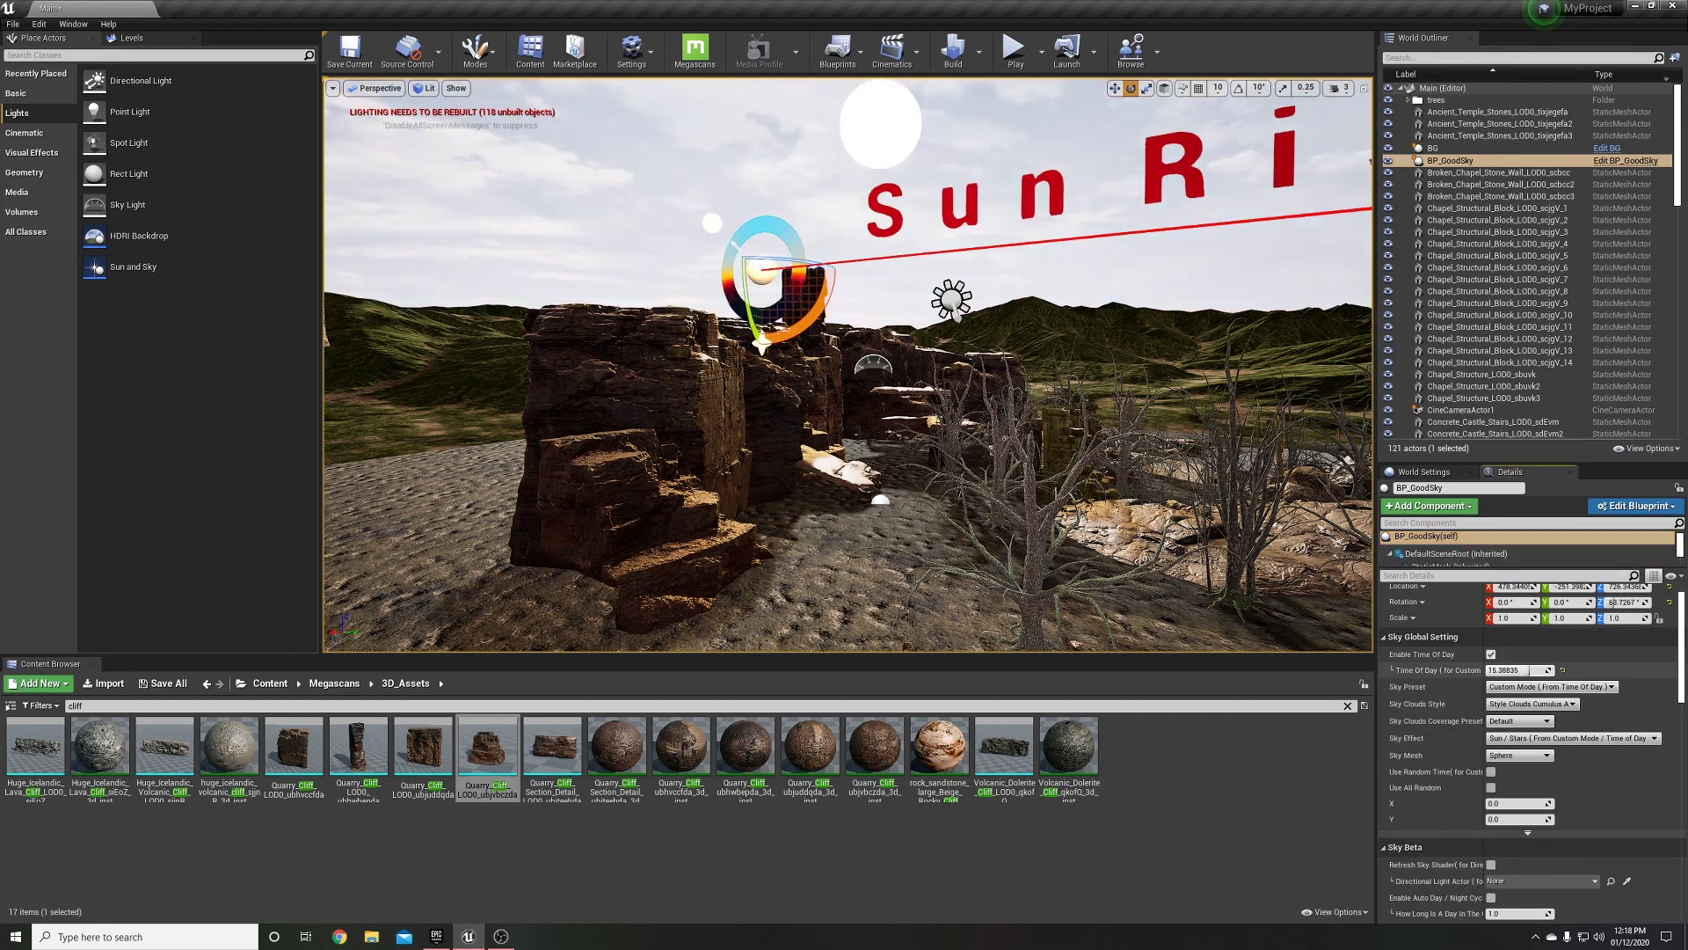
{"action": "left_click", "coordinate": [951, 299]}
{"action": "key", "text": "f"}
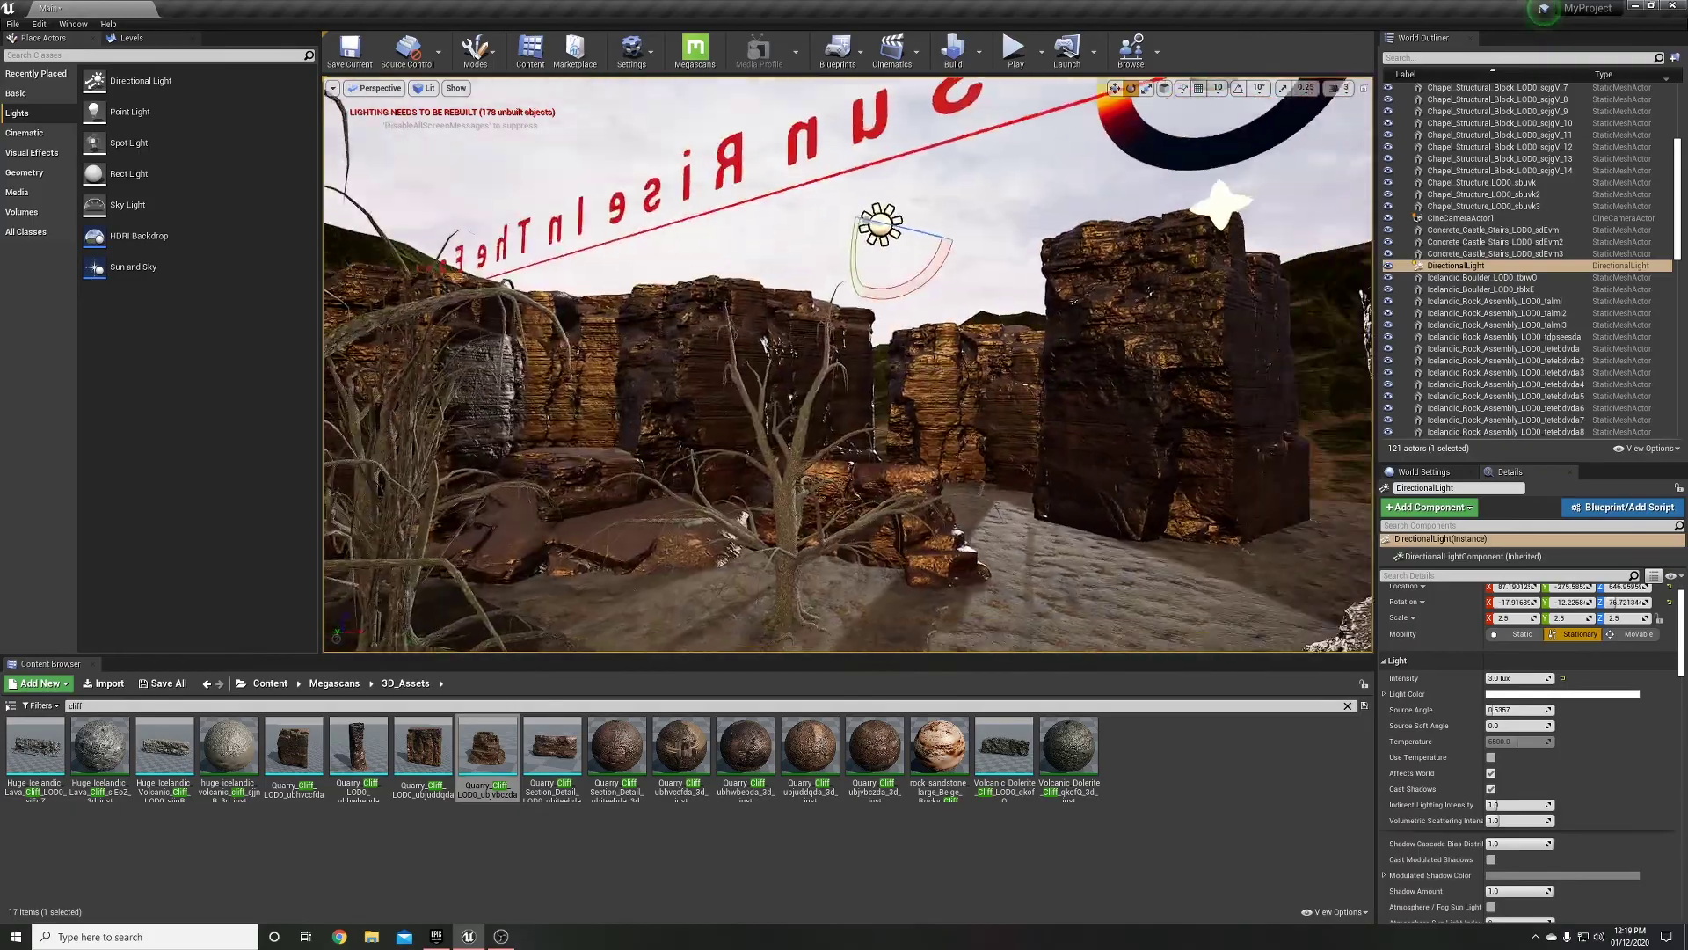
{"action": "left_click", "coordinate": [961, 231]}
{"action": "key", "text": "f"}
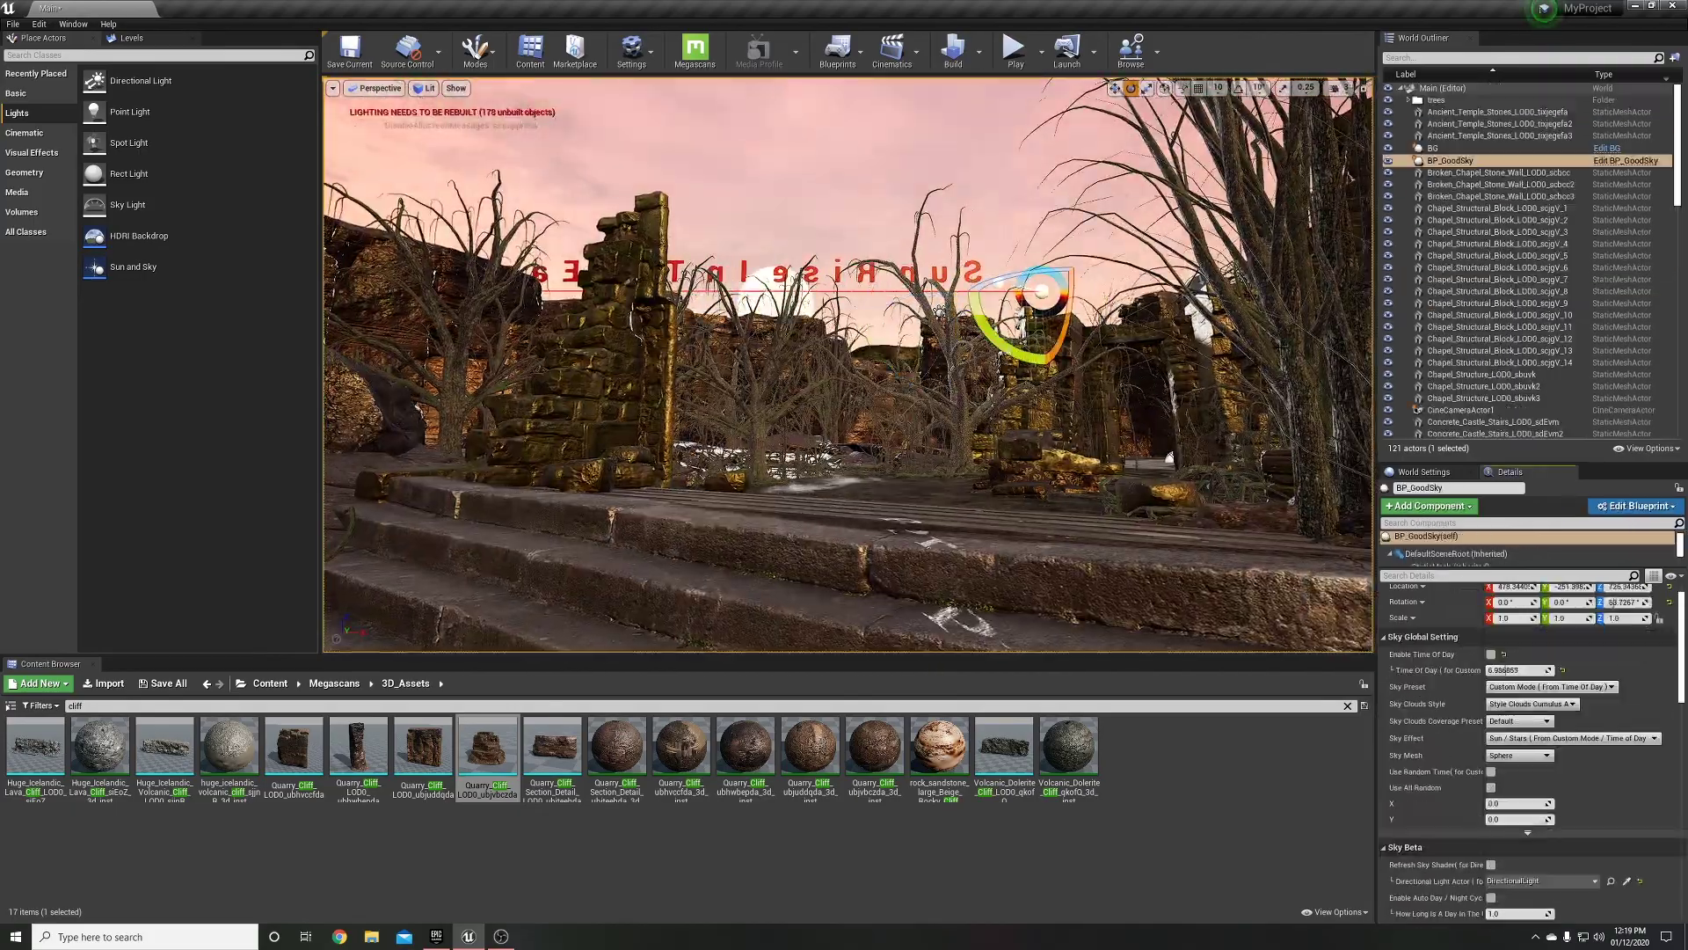
Select and frame the sky light, directional light and sky actor in turn
{"action": "scroll", "coordinate": [1495, 263], "scroll_direction": "down", "scroll_amount": 10}
{"action": "double_click", "coordinate": [1443, 266]}
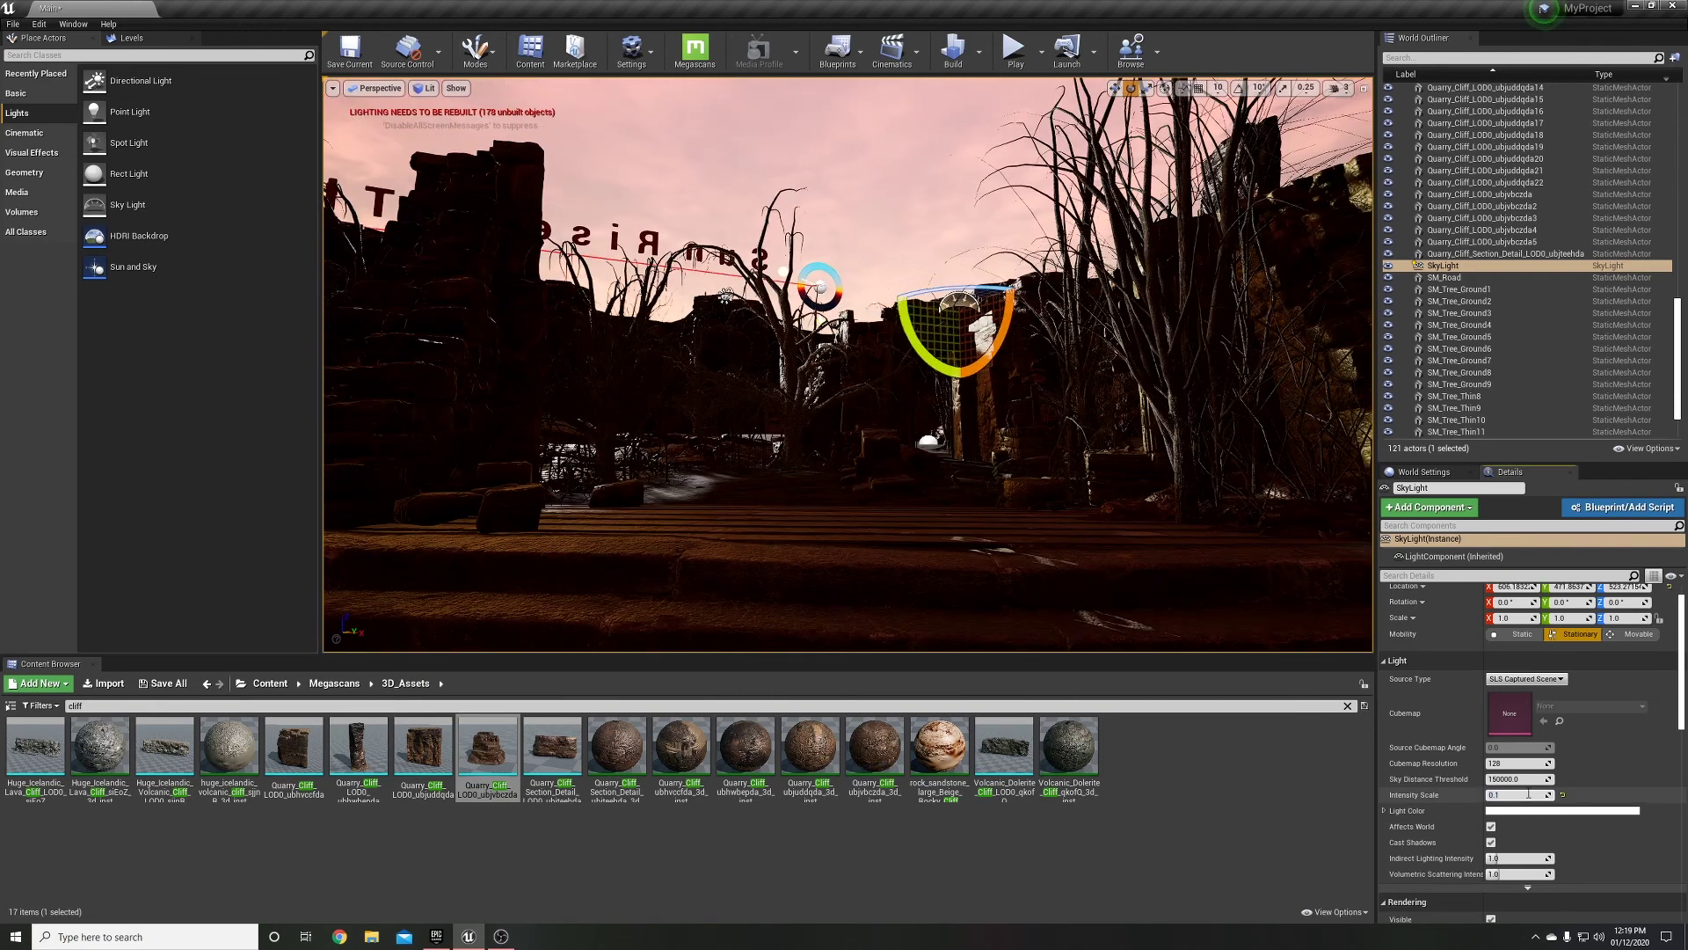
{"action": "scroll", "coordinate": [1495, 263], "scroll_direction": "up", "scroll_amount": 10}
{"action": "double_click", "coordinate": [1456, 266]}
{"action": "left_click", "coordinate": [1574, 693]}
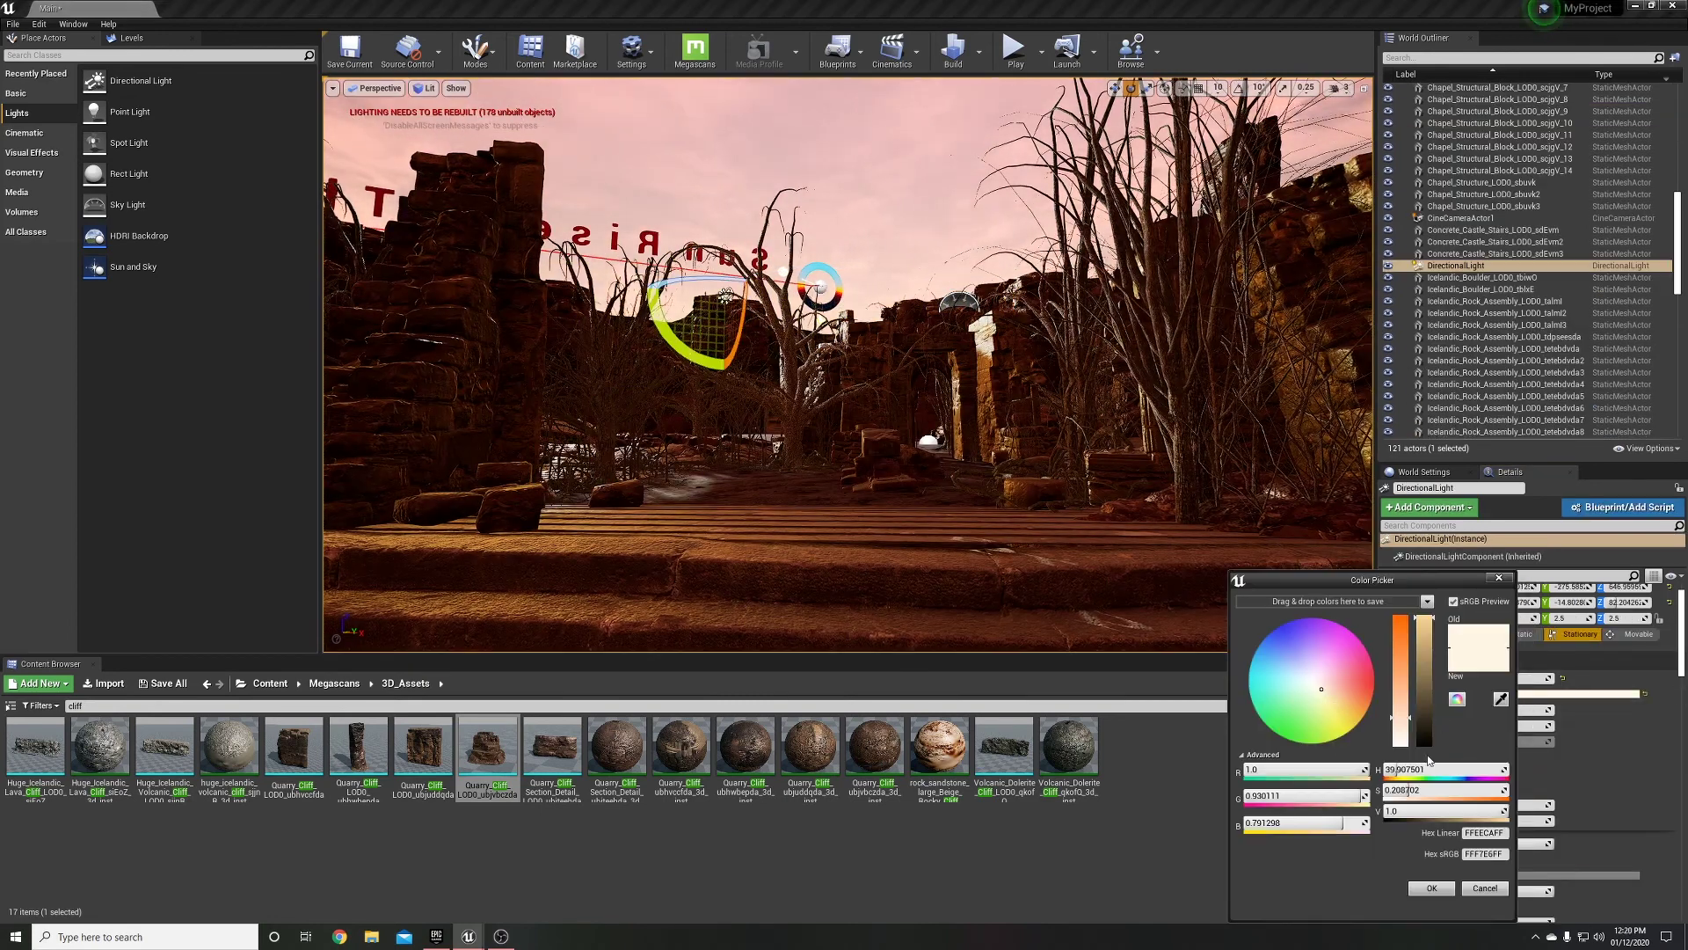
{"action": "left_click", "coordinate": [1431, 888]}
{"action": "scroll", "coordinate": [1495, 264], "scroll_direction": "up", "scroll_amount": 10}
{"action": "double_click", "coordinate": [1451, 268]}
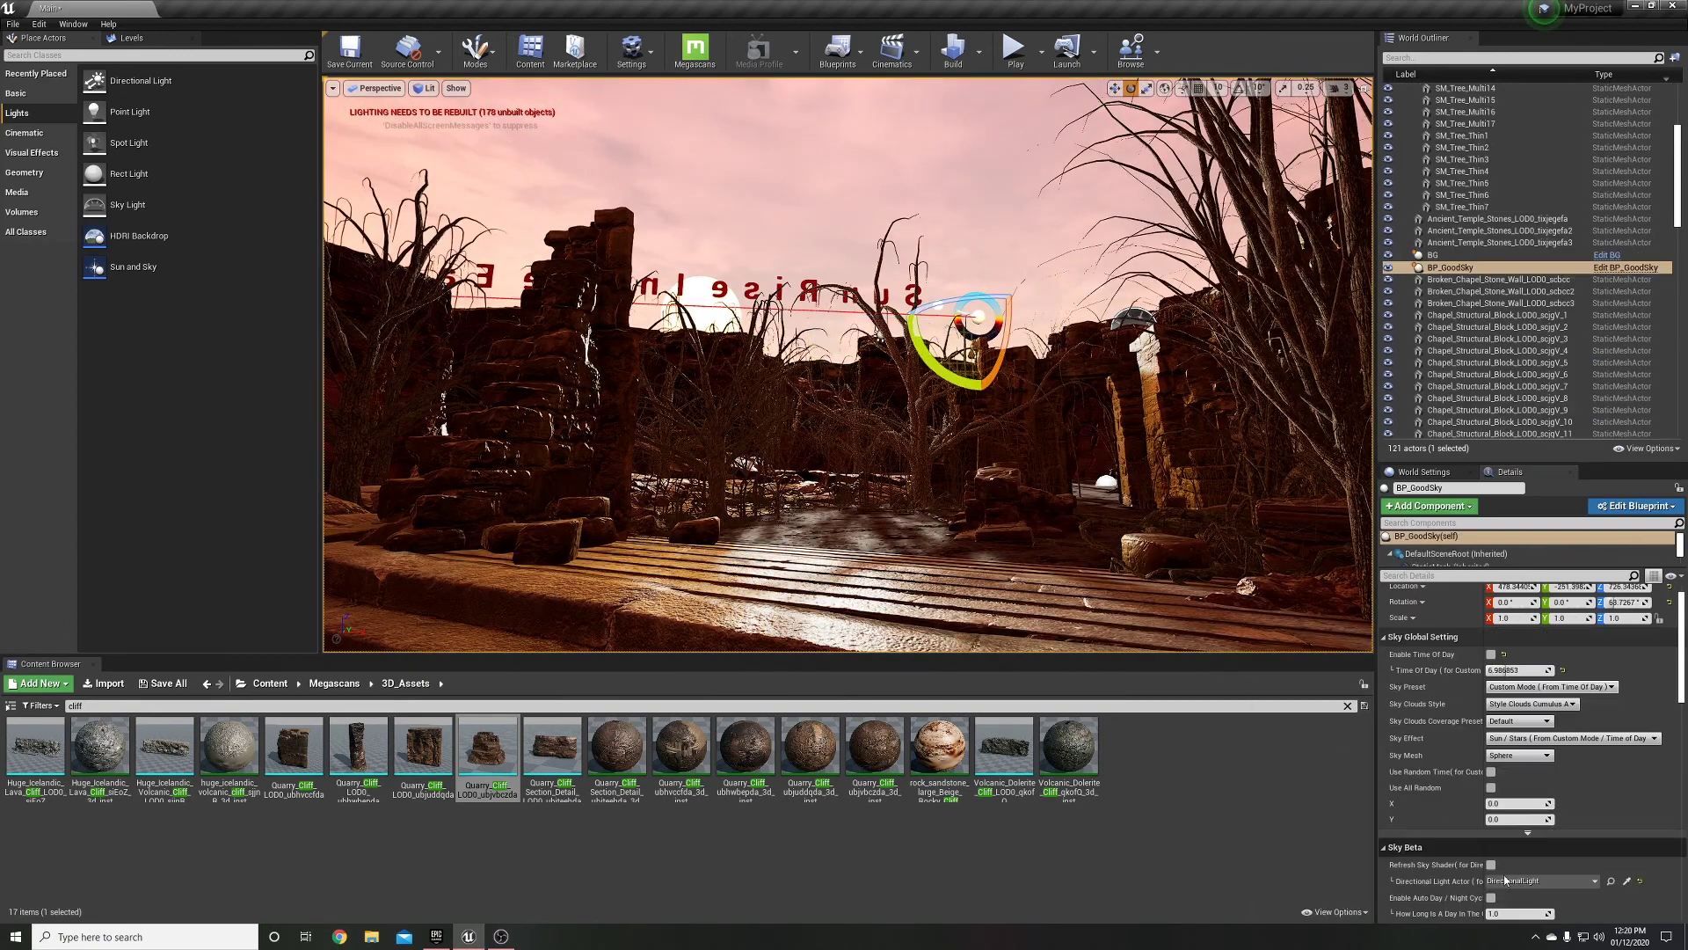
{"action": "scroll", "coordinate": [1505, 629], "scroll_direction": "down", "scroll_amount": 5}
{"action": "scroll", "coordinate": [1597, 807], "scroll_direction": "down", "scroll_amount": 5}
{"action": "scroll", "coordinate": [1570, 778], "scroll_direction": "down", "scroll_amount": 5}
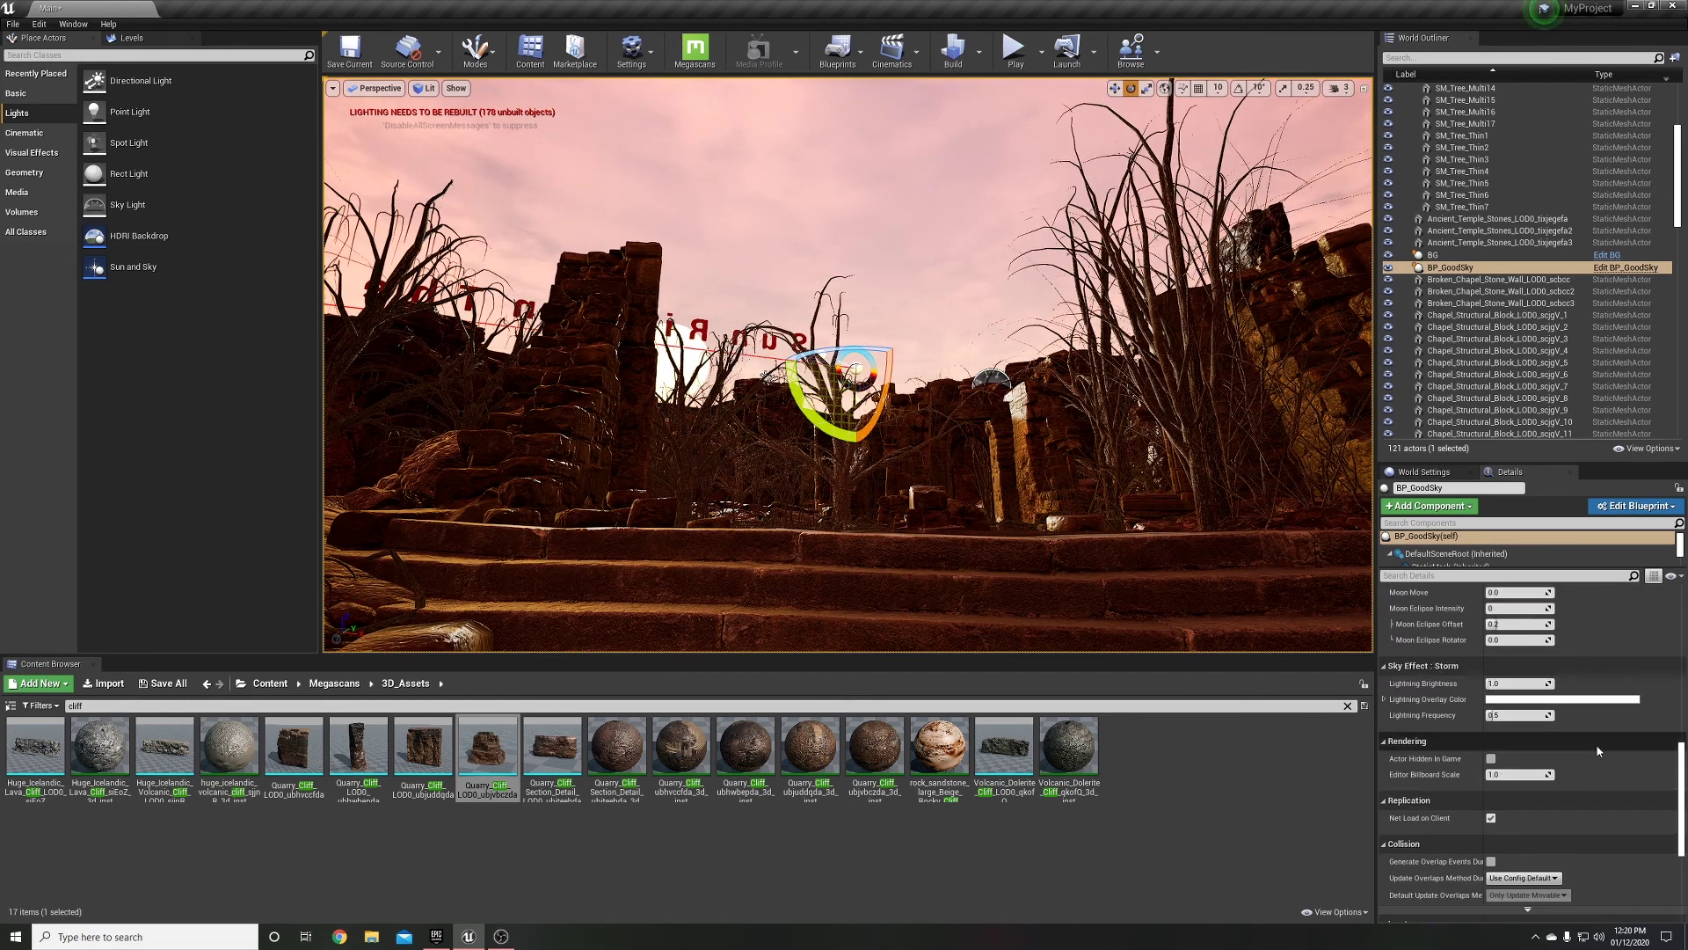
{"action": "scroll", "coordinate": [1595, 748], "scroll_direction": "up", "scroll_amount": 5}
{"action": "scroll", "coordinate": [1505, 669], "scroll_direction": "down", "scroll_amount": 10}
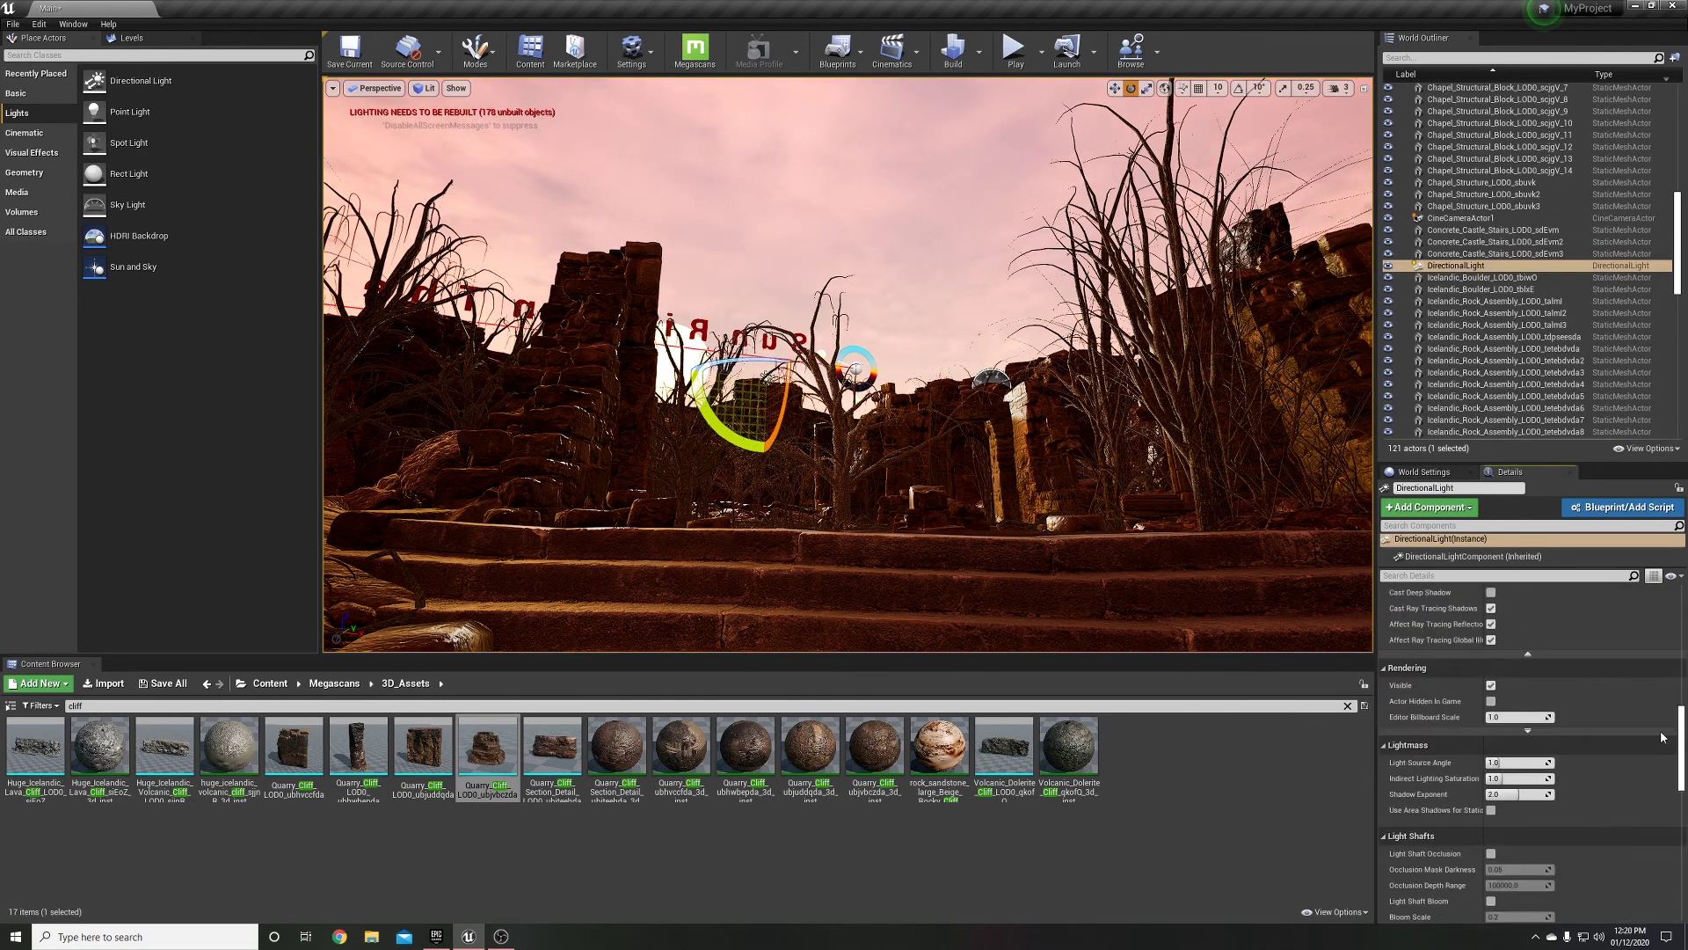
Enable sun light-shaft bloom (scale ~1.05) and occlusion, capping bloom brightness near 0.14
{"action": "left_click", "coordinate": [1490, 746]}
{"action": "mouse_move", "coordinate": [1517, 763]}
{"action": "left_mouse_down"}
{"action": "mouse_move", "coordinate": [1548, 762]}
{"action": "mouse_move", "coordinate": [1495, 794]}
{"action": "mouse_move", "coordinate": [1494, 762]}
{"action": "mouse_move", "coordinate": [1494, 794]}
{"action": "left_mouse_up"}
{"action": "left_click", "coordinate": [1490, 699]}
{"action": "left_click_drag", "start_coordinate": [1516, 715], "coordinate": [1530, 715]}
{"action": "left_click_drag", "start_coordinate": [1517, 794], "coordinate": [1499, 794]}
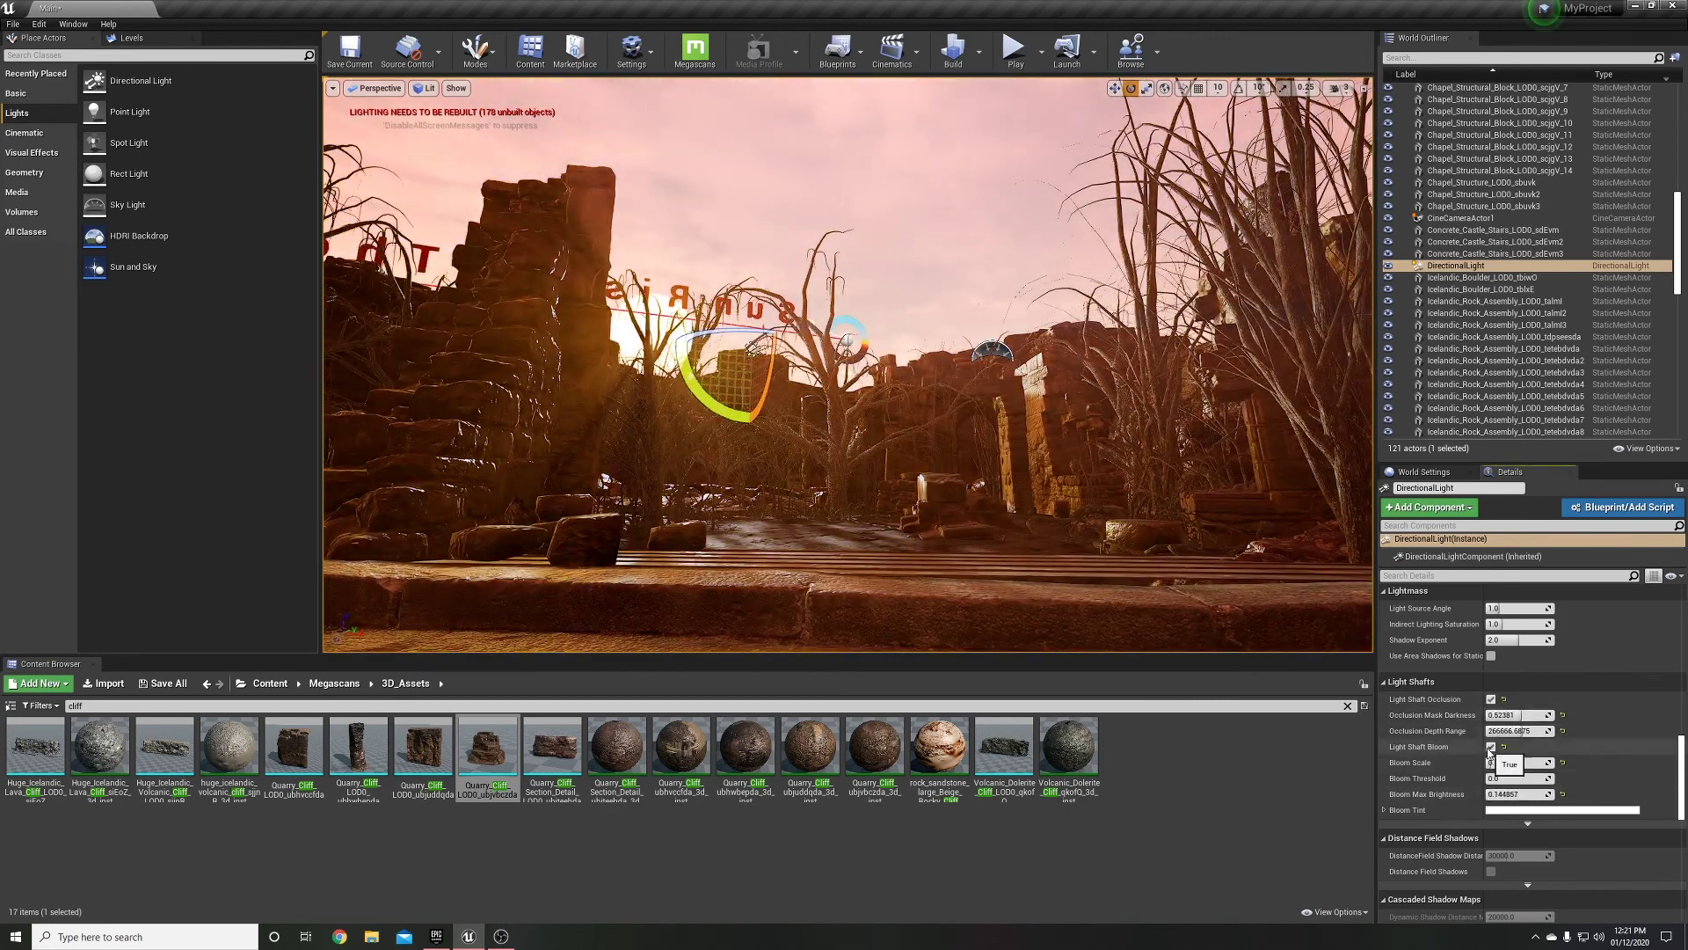
Add an Exponential Height Fog and set the sunlight to 3 lux with a warmer yellow colour
{"action": "left_click", "coordinate": [31, 153]}
{"action": "left_click_drag", "start_coordinate": [152, 142], "coordinate": [906, 407]}
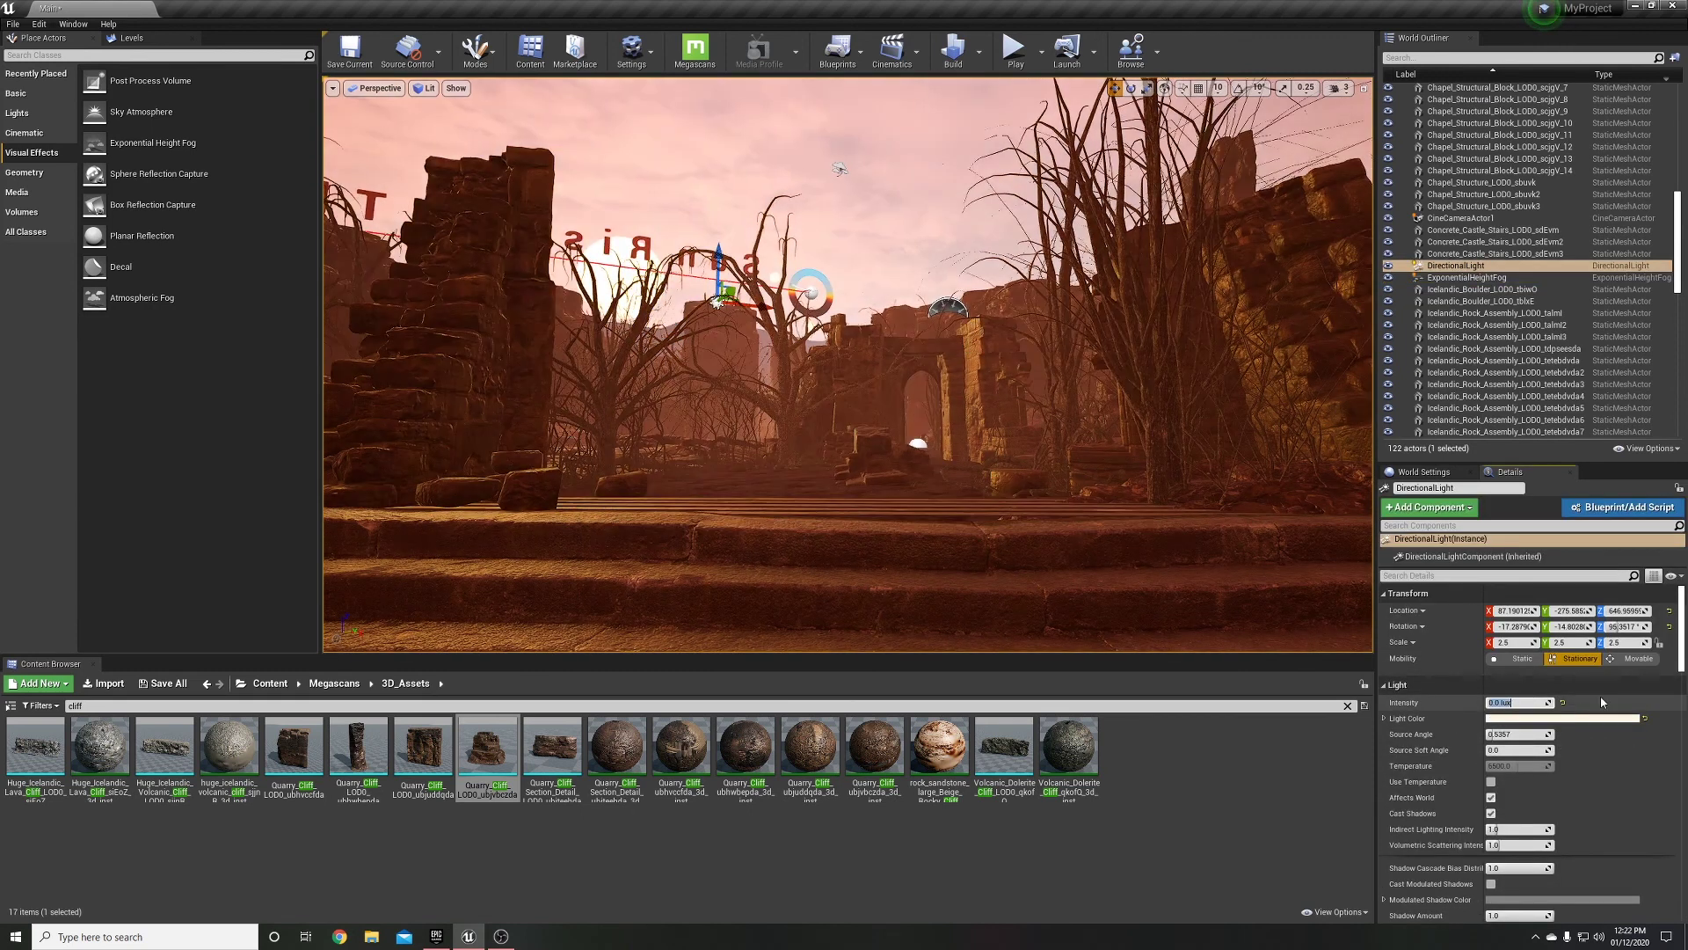
{"action": "left_click", "coordinate": [1525, 703]}
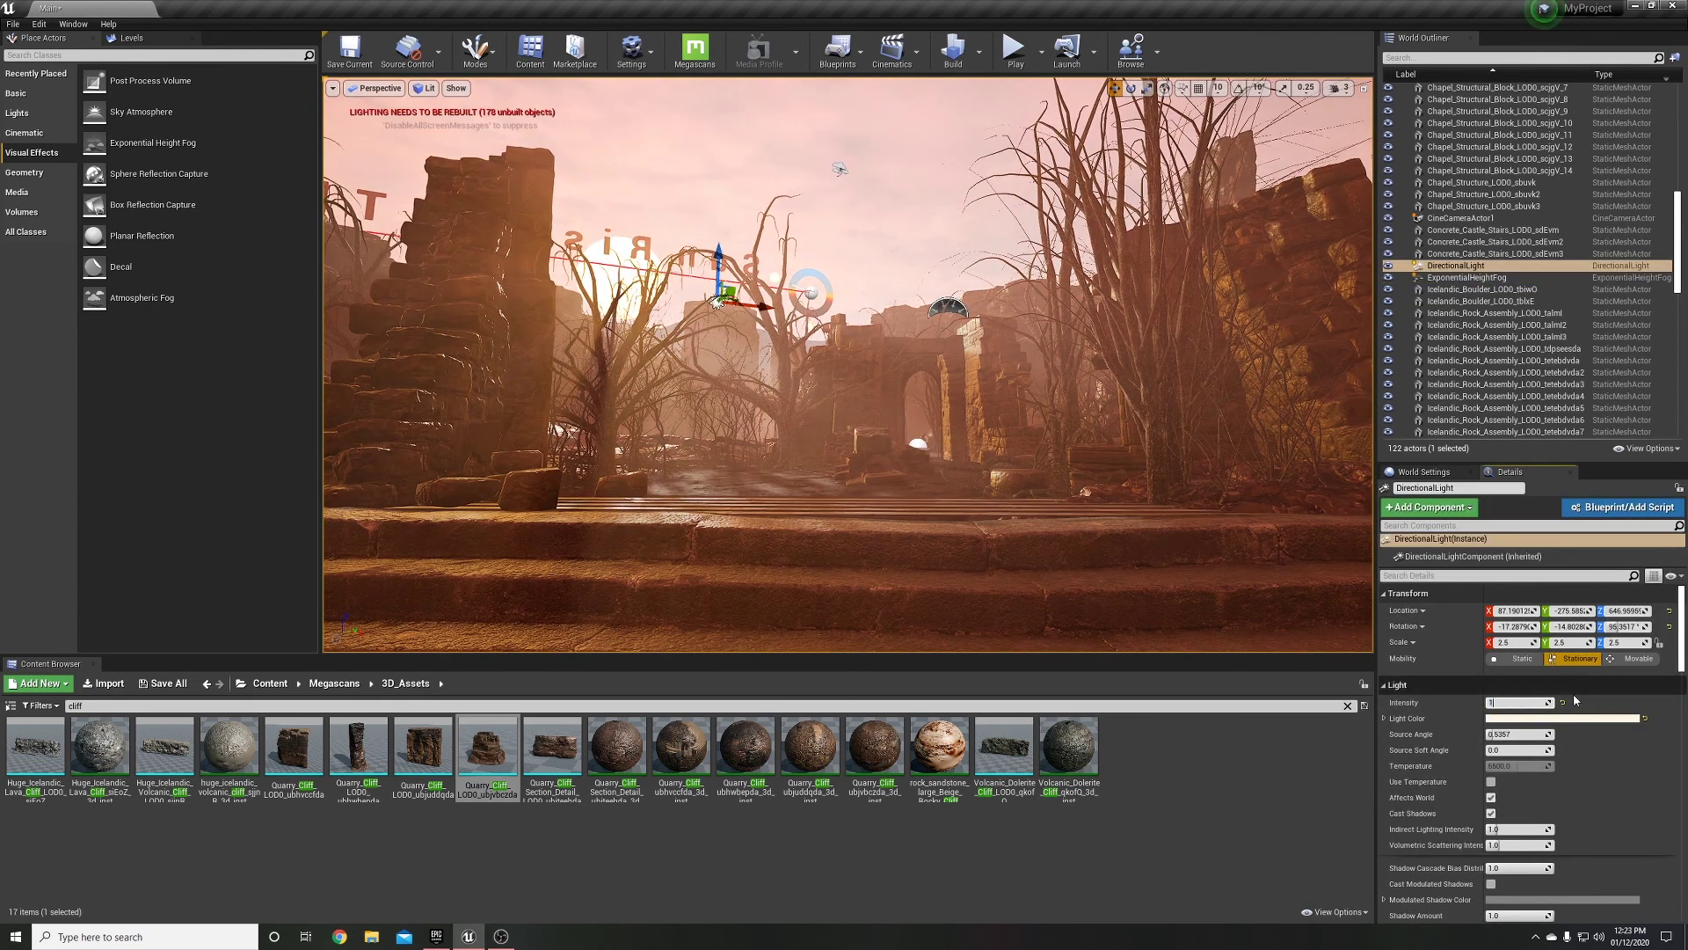
{"action": "type", "text": "3 lux"}
{"action": "key", "text": "Return"}
{"action": "left_click", "coordinate": [1561, 719]}
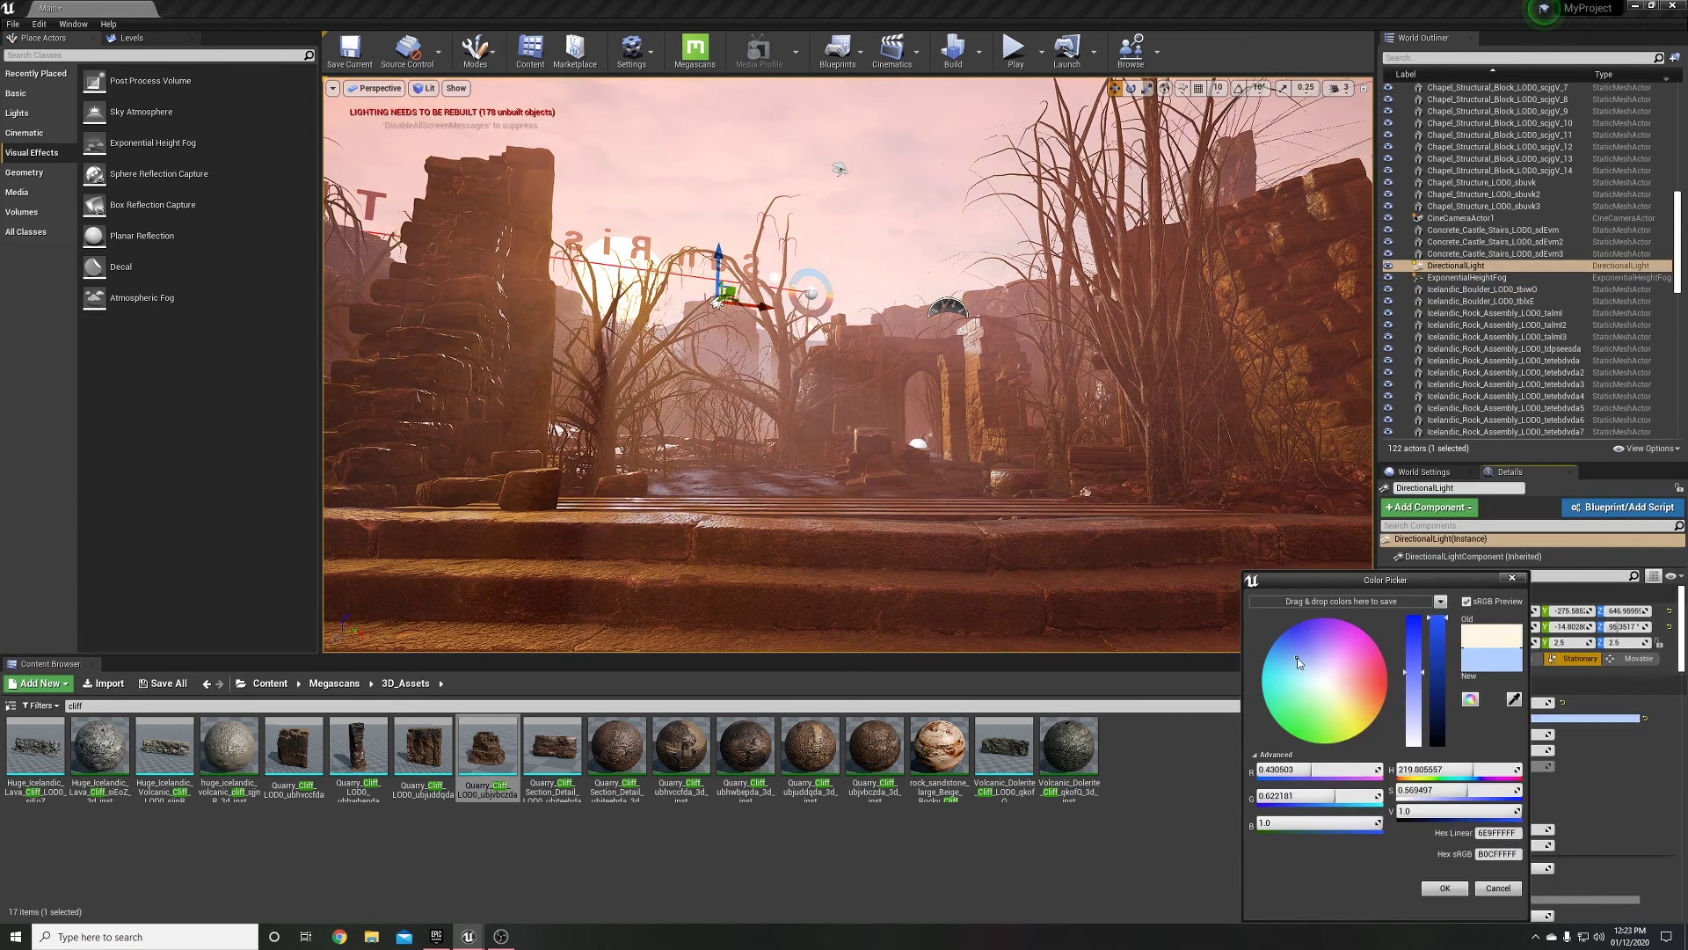
{"action": "left_click", "coordinate": [1137, 459]}
{"action": "left_click_drag", "start_coordinate": [1358, 705], "coordinate": [1354, 707]}
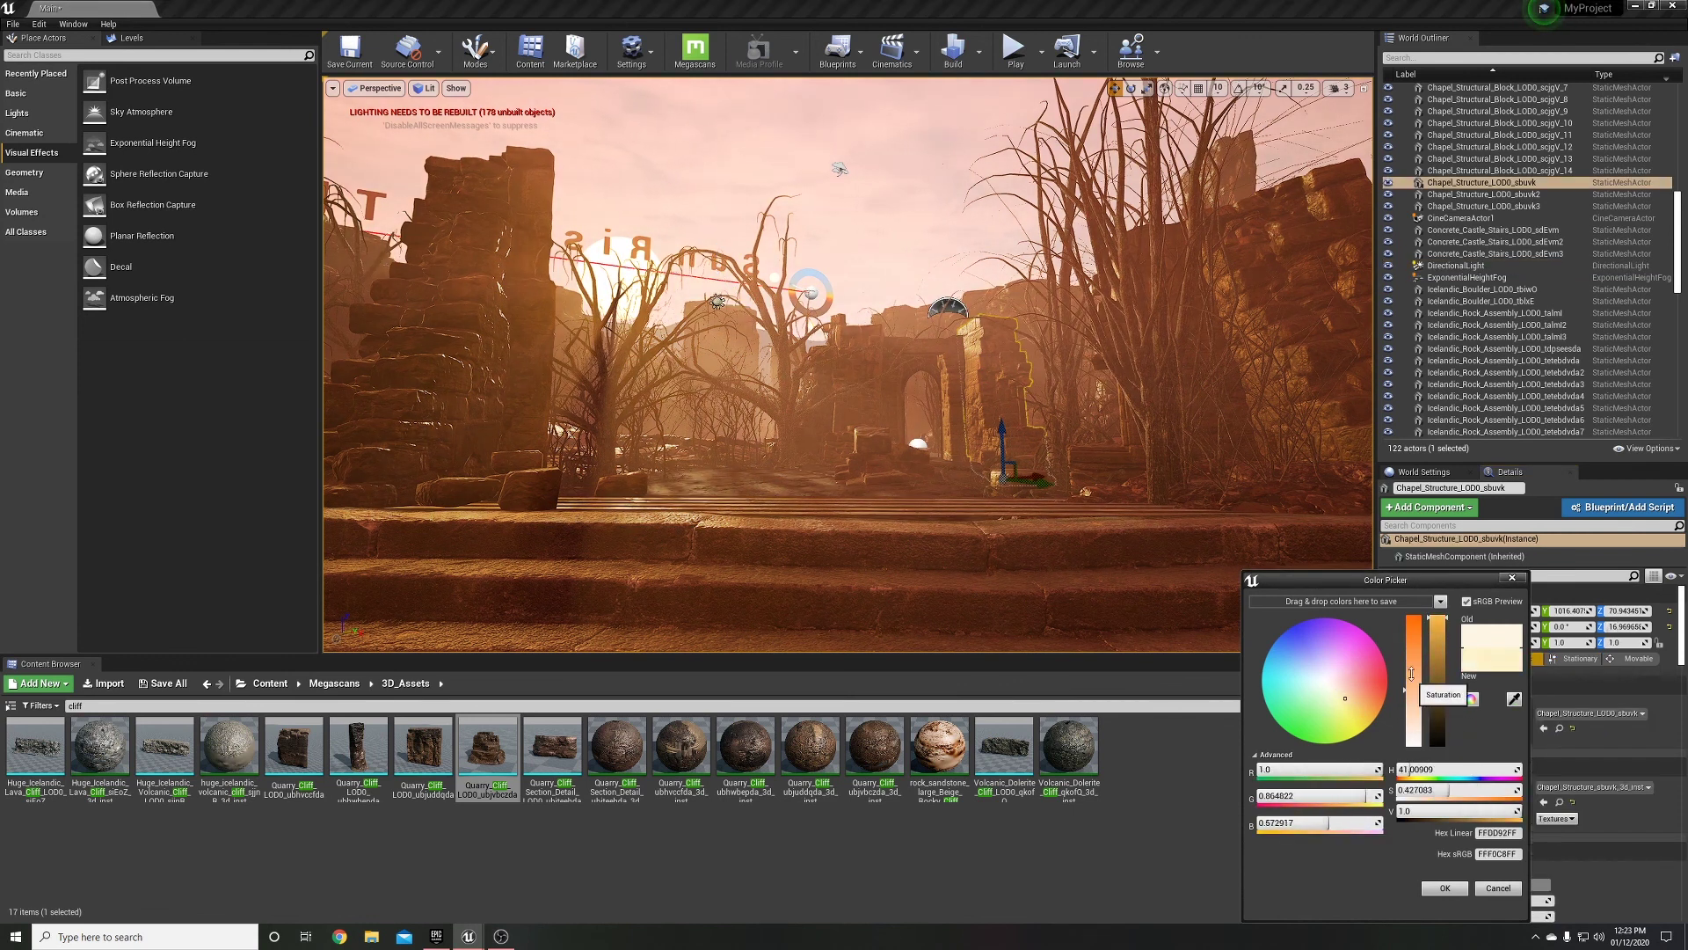
{"action": "key", "text": "ctrl+z"}
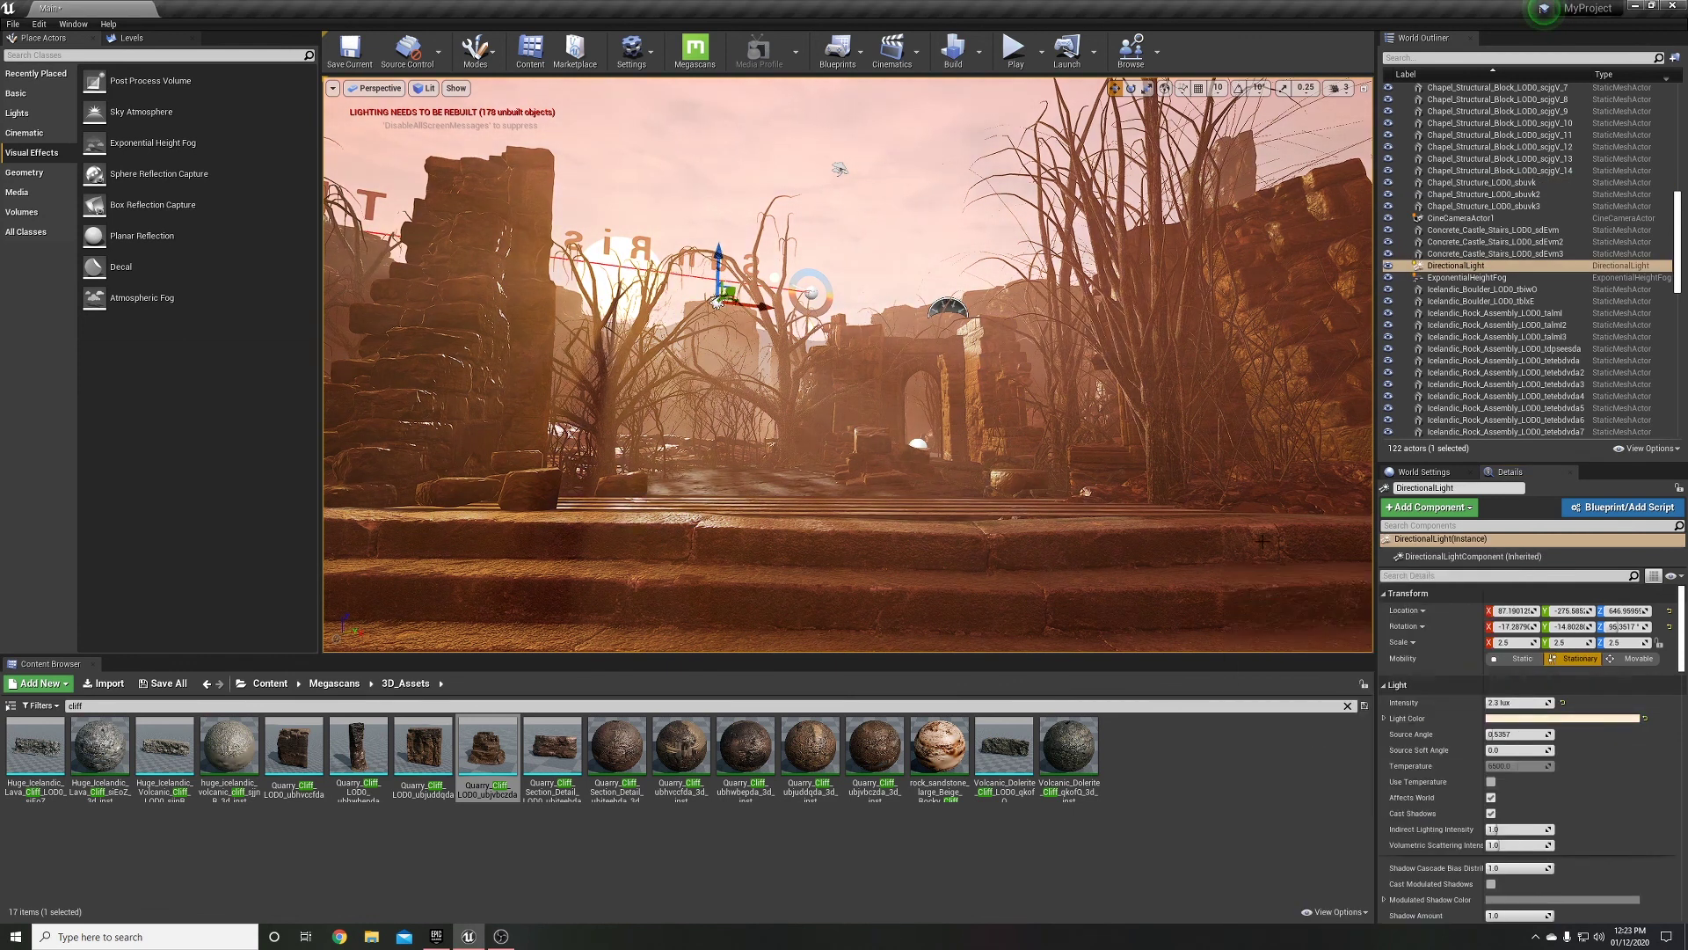
{"action": "left_click", "coordinate": [380, 88]}
{"action": "left_click", "coordinate": [391, 224]}
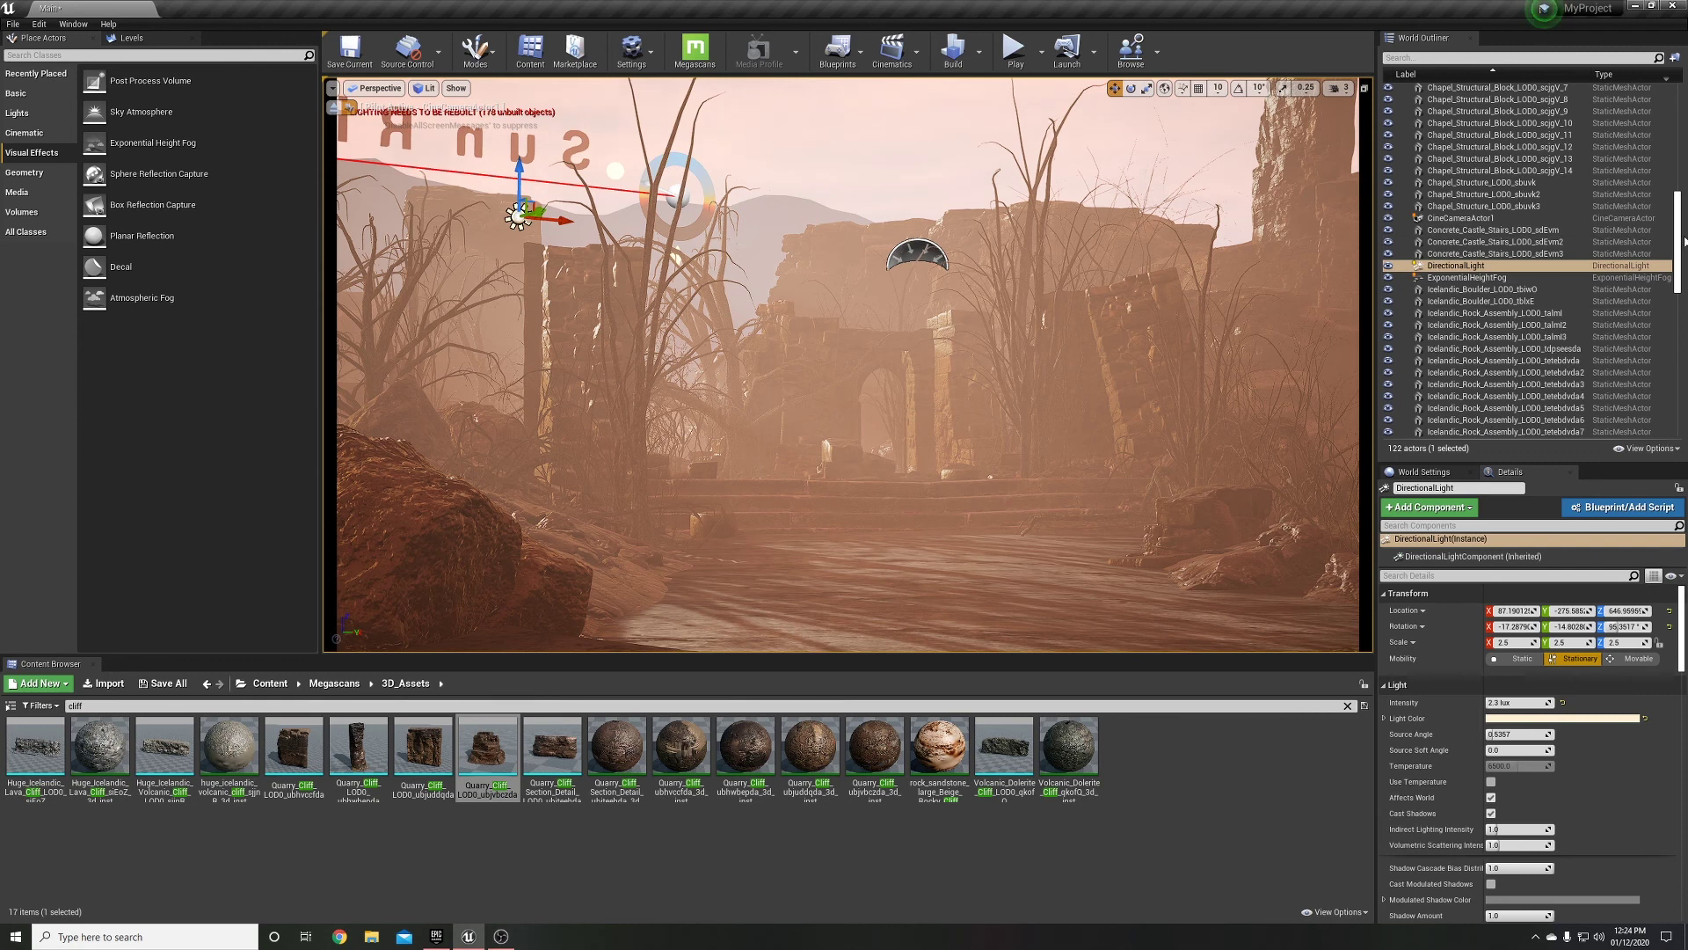
Set the cine camera to a 23 mm focal length and eyedrop manual focus onto the nearby rock
{"action": "left_click", "coordinate": [1386, 797]}
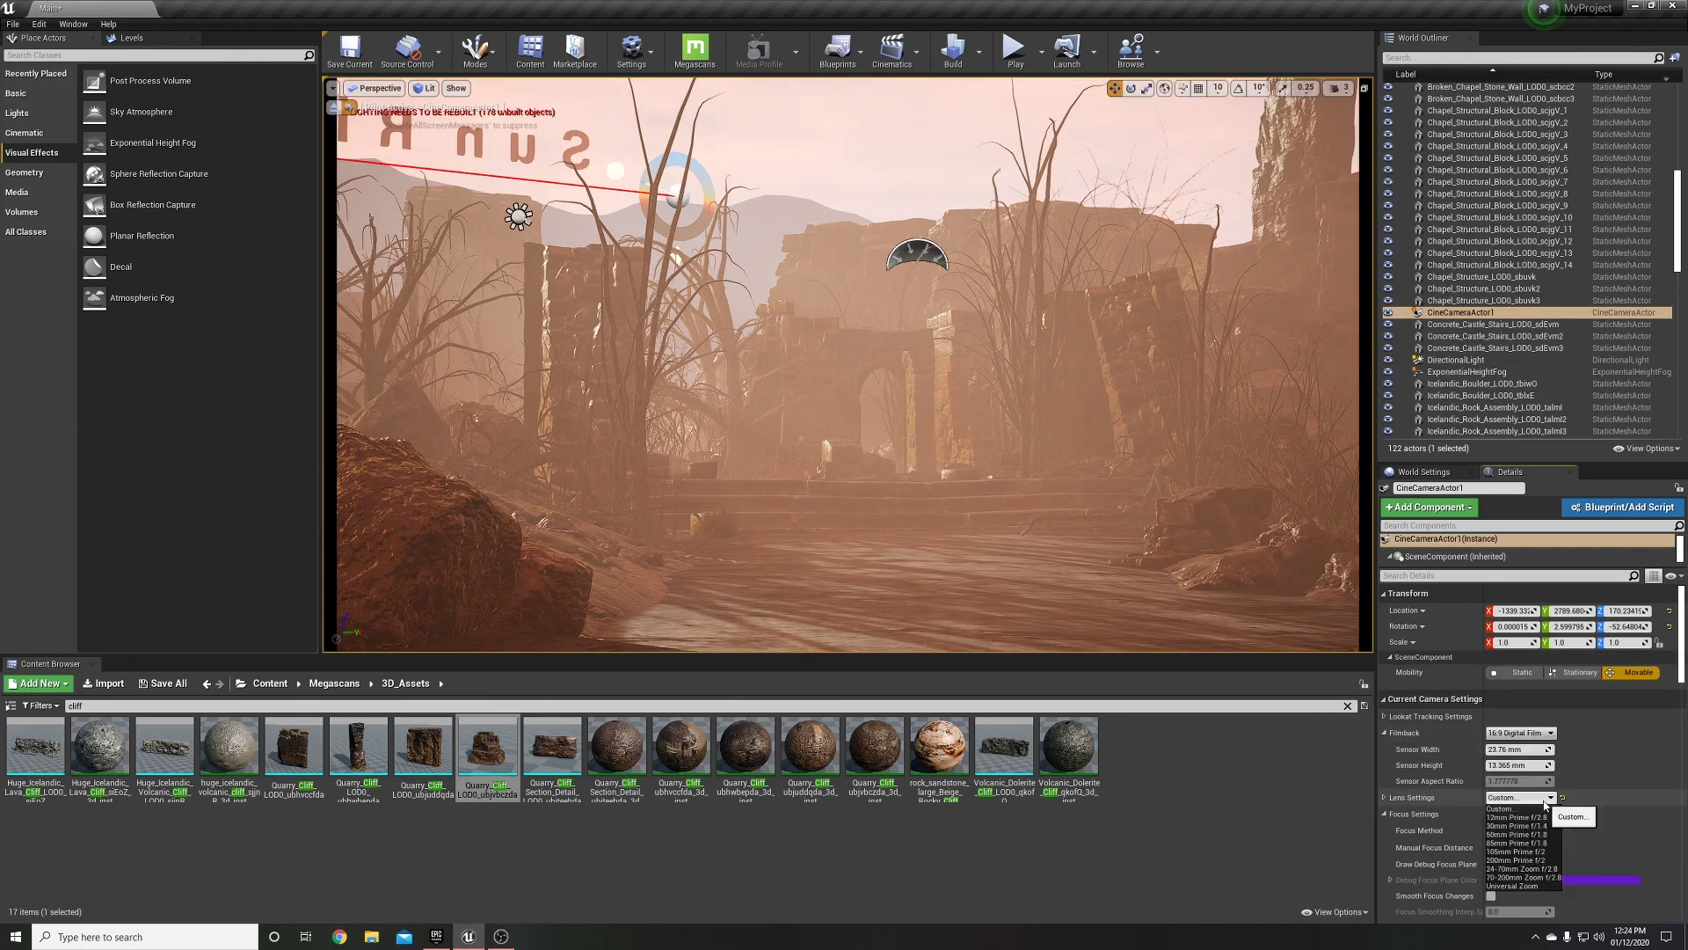
{"action": "left_click", "coordinate": [1385, 797]}
{"action": "scroll", "coordinate": [1607, 802], "scroll_direction": "down", "scroll_amount": 2}
{"action": "key", "text": "Return"}
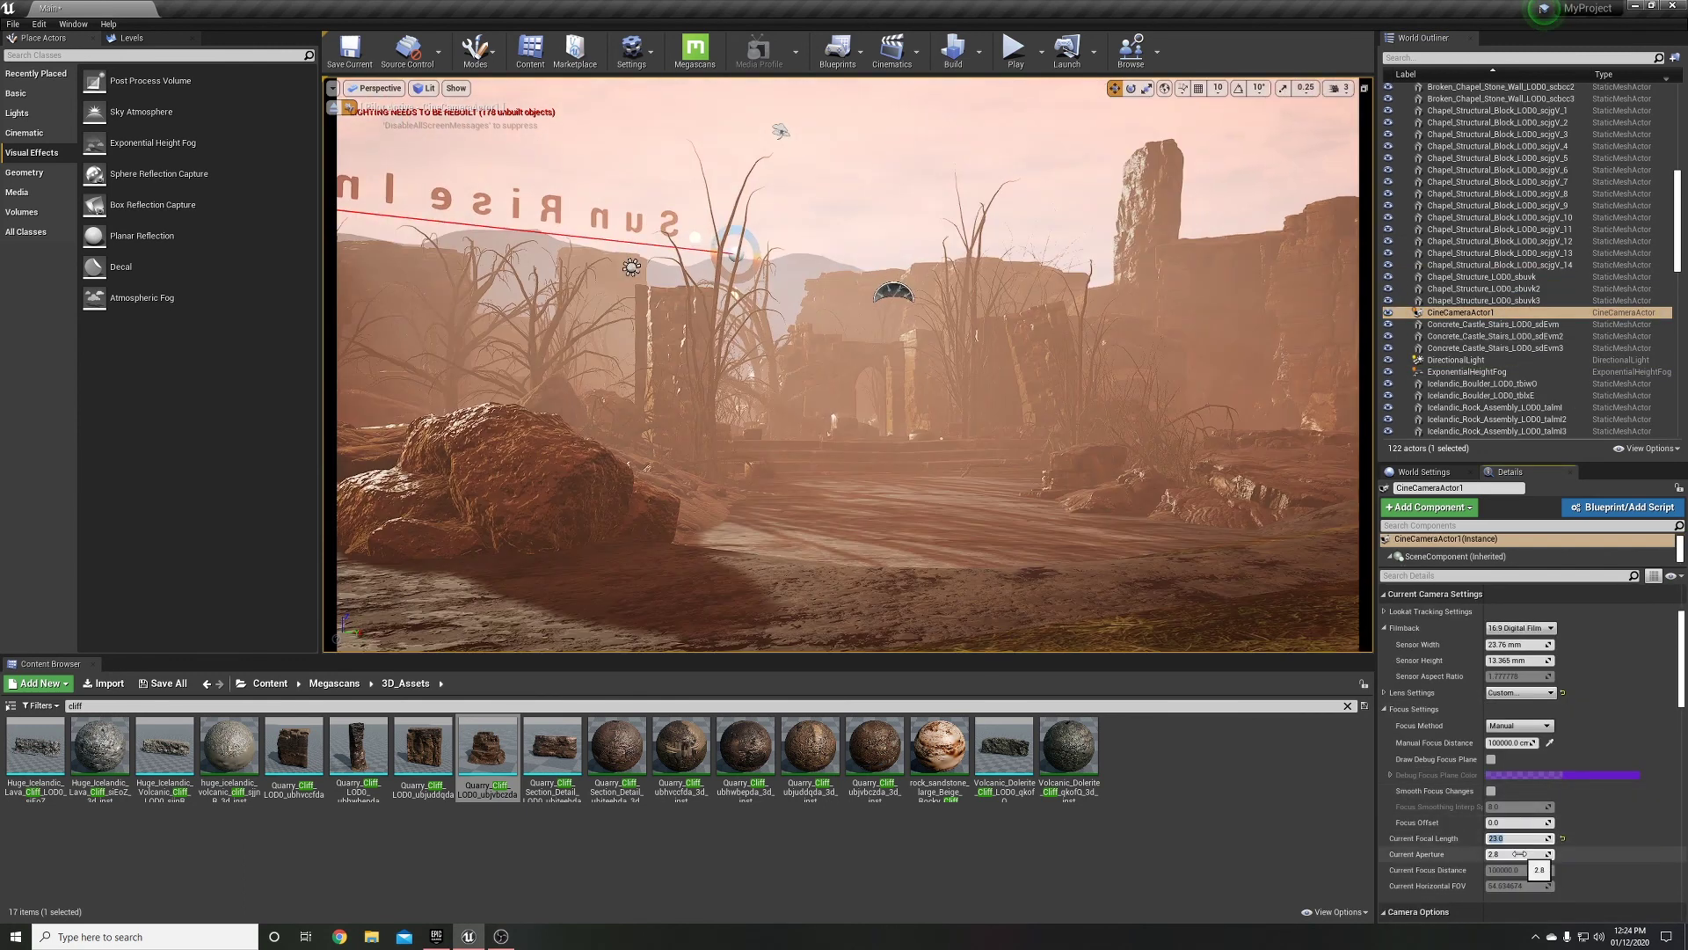
{"action": "left_click", "coordinate": [1491, 758]}
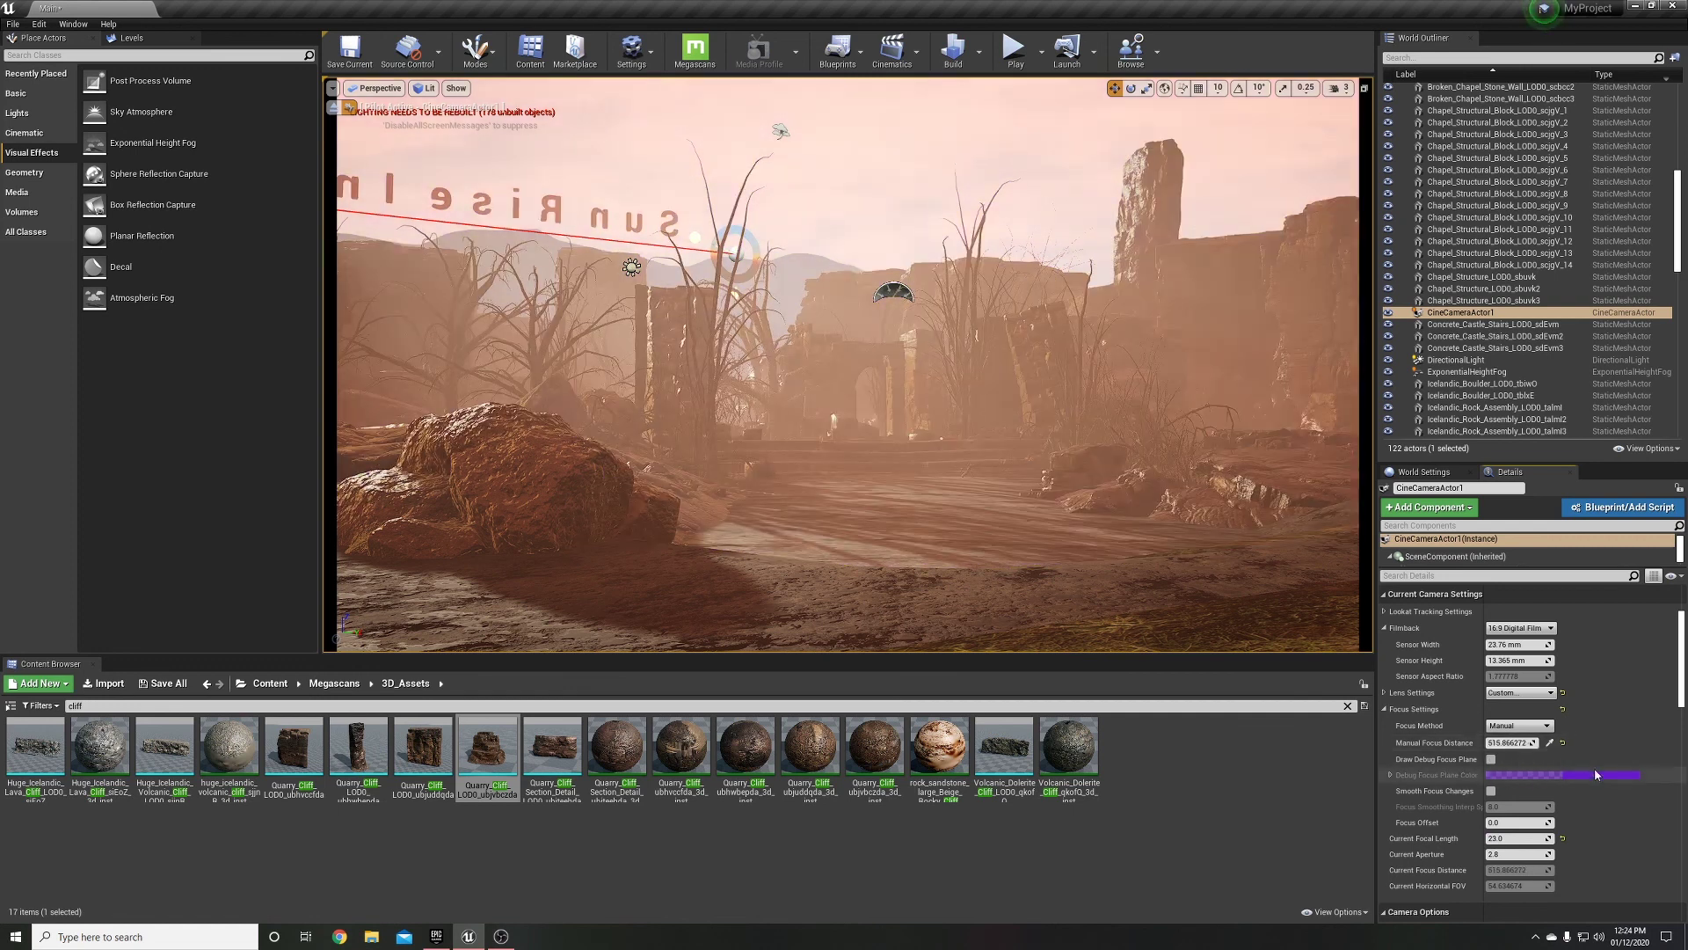
{"action": "left_click", "coordinate": [1386, 692]}
{"action": "left_click", "coordinate": [1386, 694]}
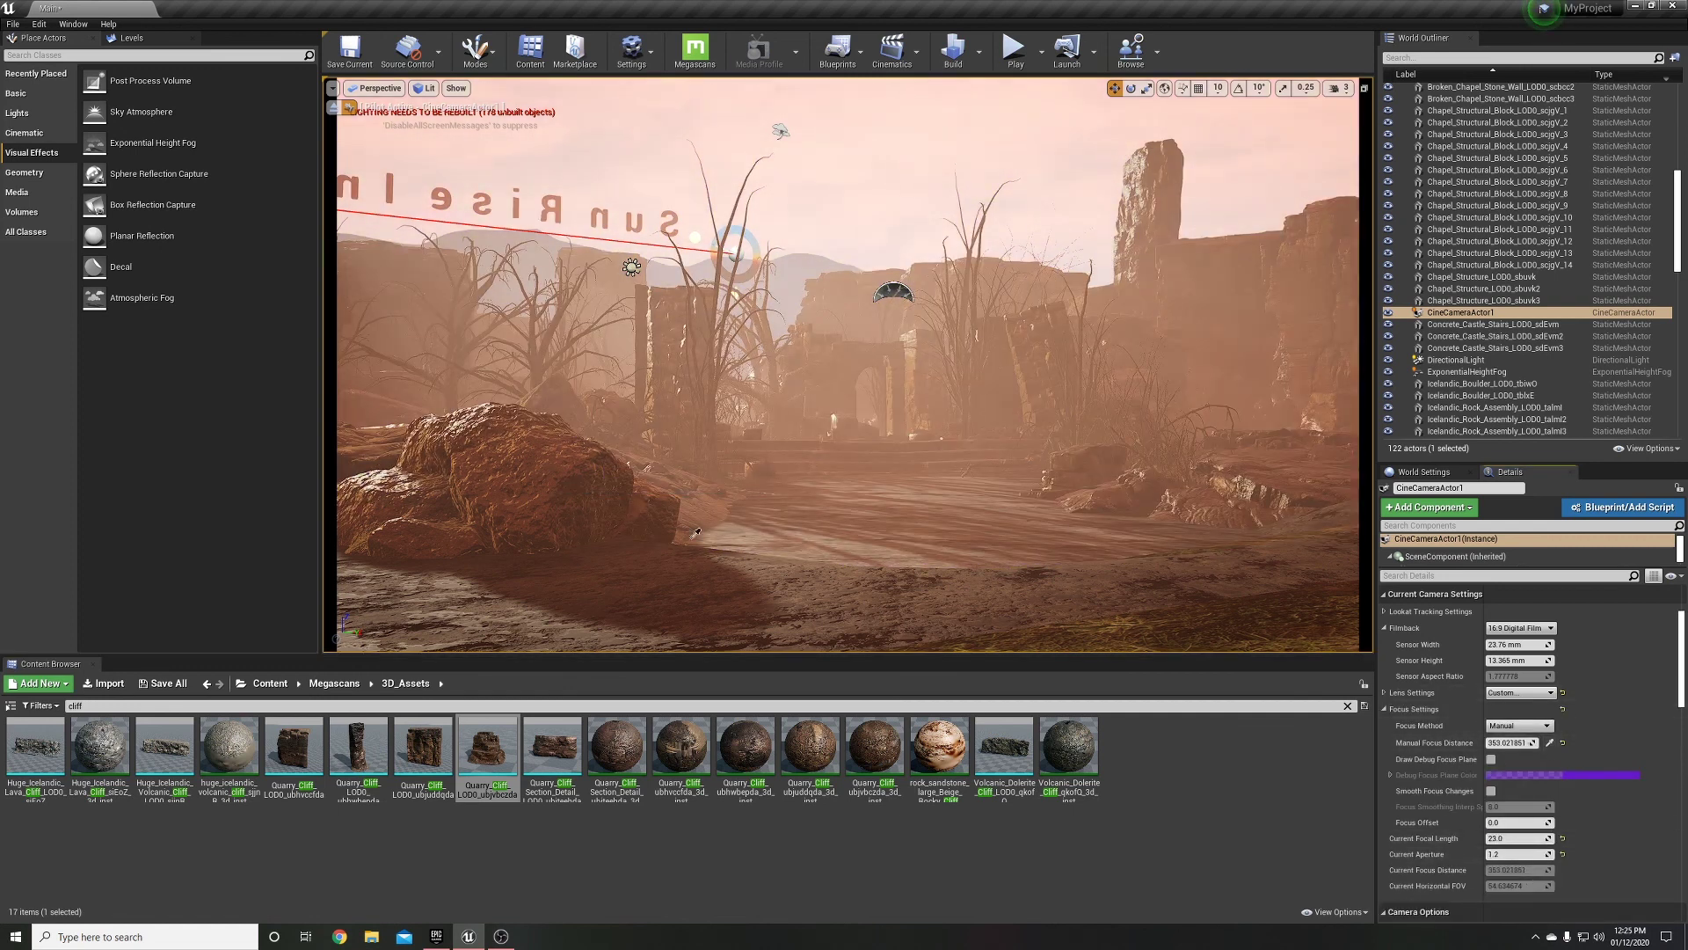
Expand the camera's Depth of Field and Lookat Tracking settings, then stop piloting it
{"action": "scroll", "coordinate": [1496, 868], "scroll_direction": "down", "scroll_amount": 5}
{"action": "scroll", "coordinate": [1495, 868], "scroll_direction": "down", "scroll_amount": 5}
{"action": "left_click", "coordinate": [1391, 853]}
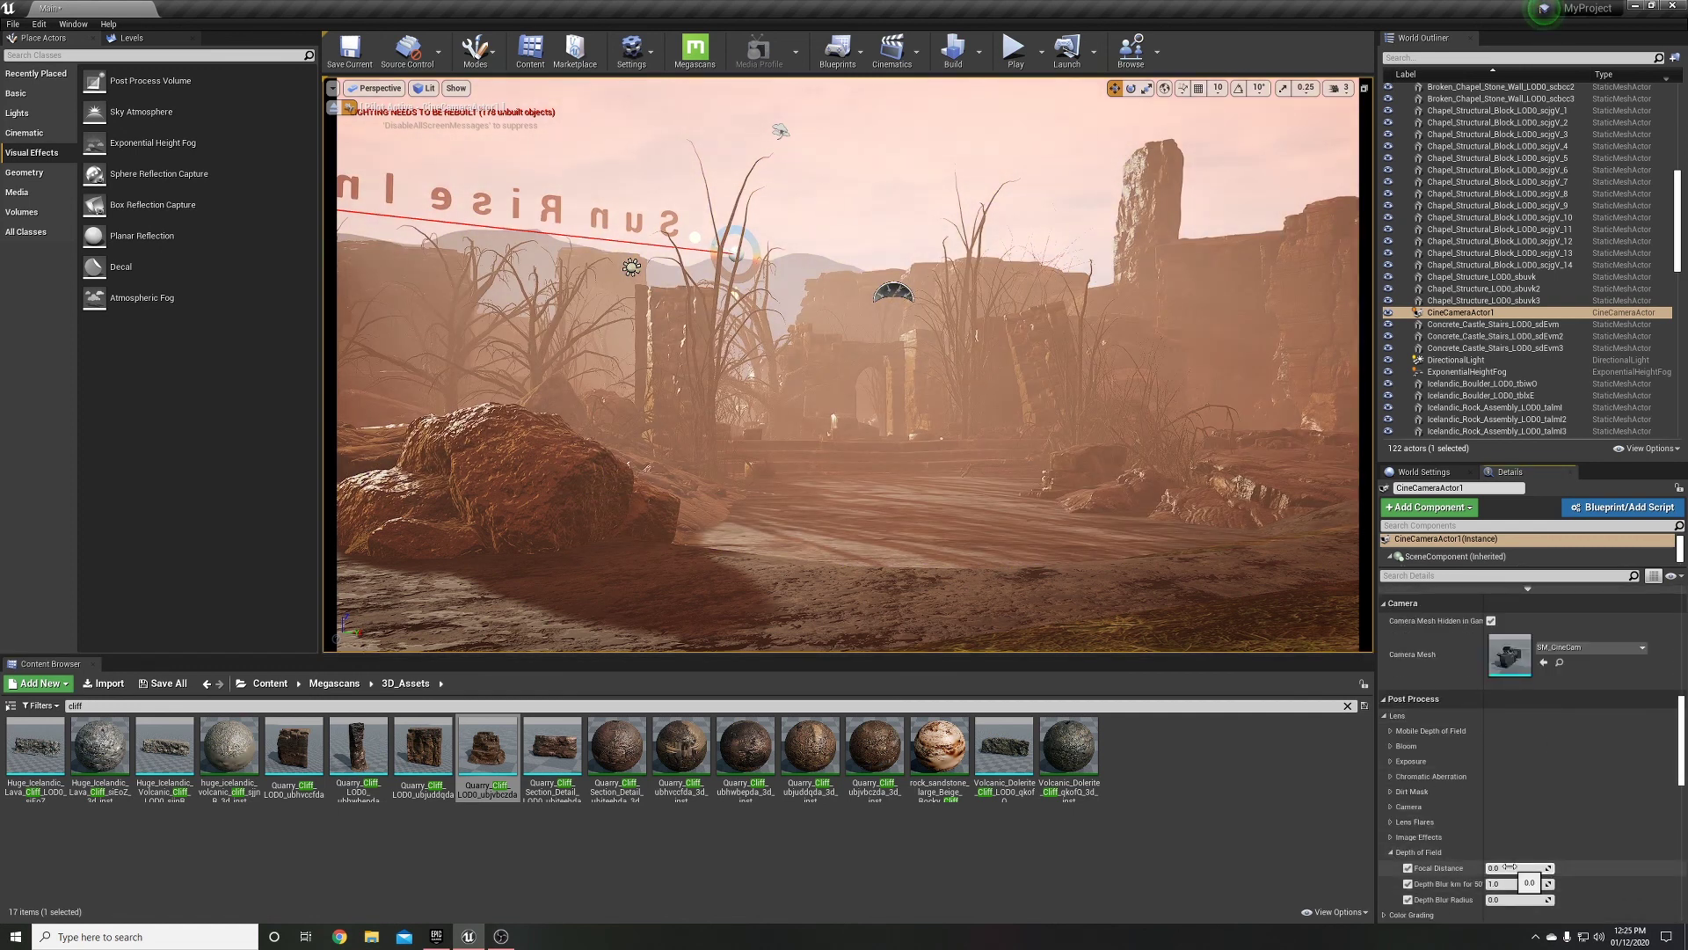
{"action": "scroll", "coordinate": [1415, 818], "scroll_direction": "up", "scroll_amount": 3}
{"action": "scroll", "coordinate": [1516, 804], "scroll_direction": "up", "scroll_amount": 3}
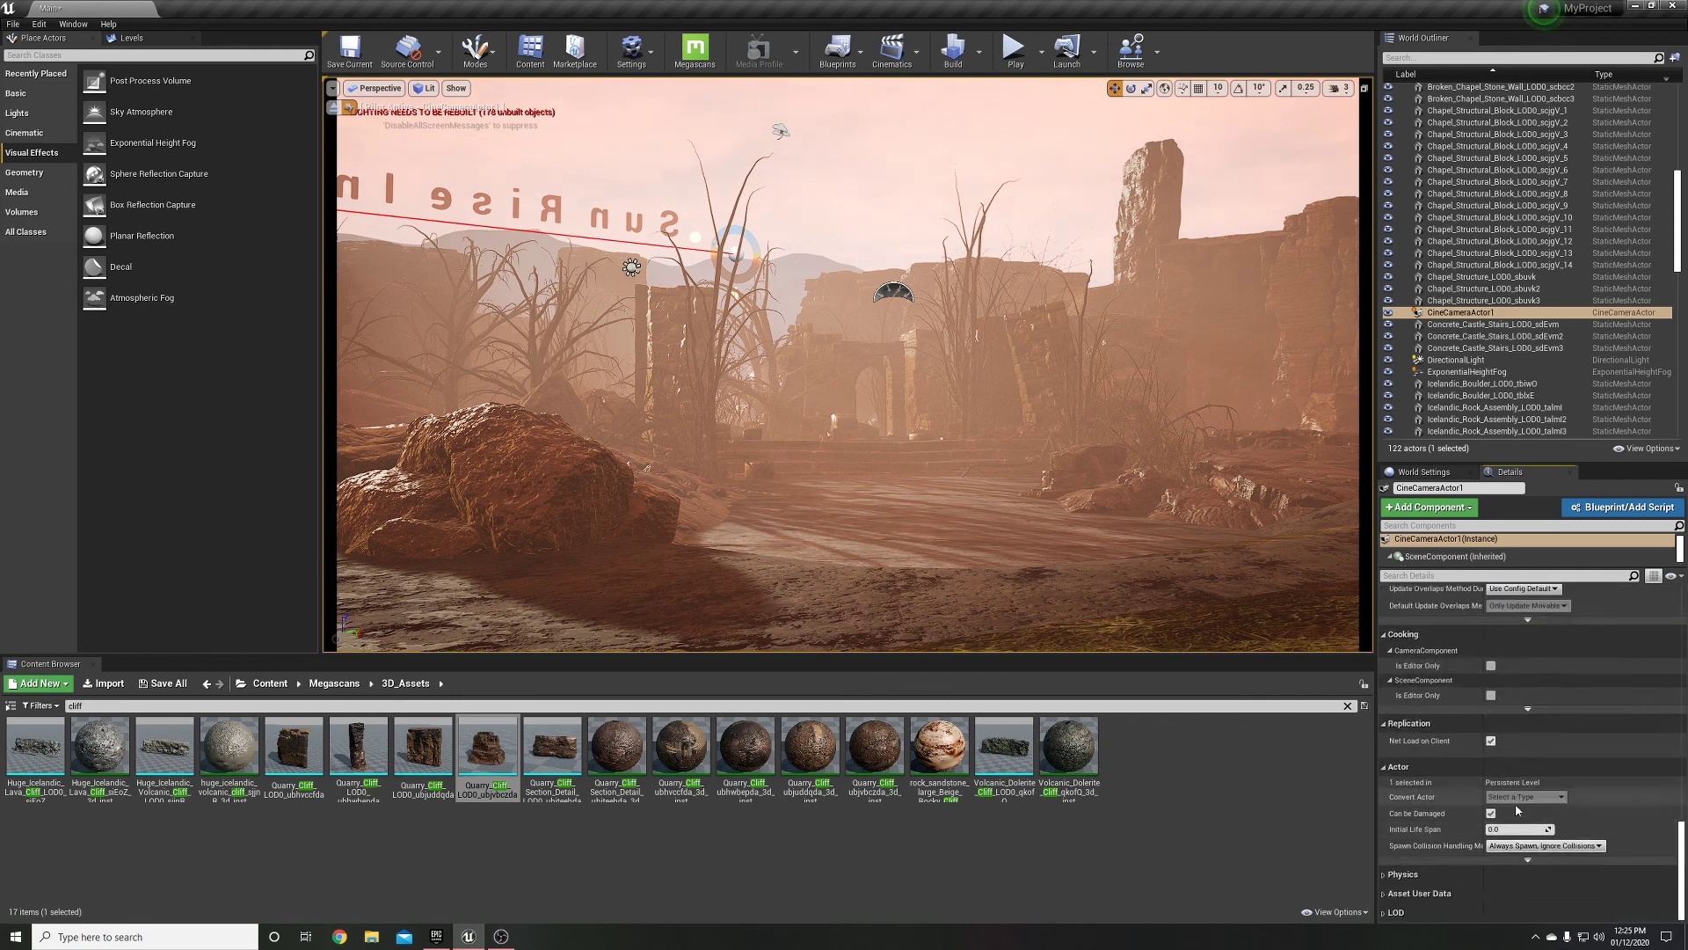
{"action": "scroll", "coordinate": [1522, 697], "scroll_direction": "up", "scroll_amount": 4}
{"action": "left_click", "coordinate": [1424, 716]}
{"action": "left_click", "coordinate": [348, 107]}
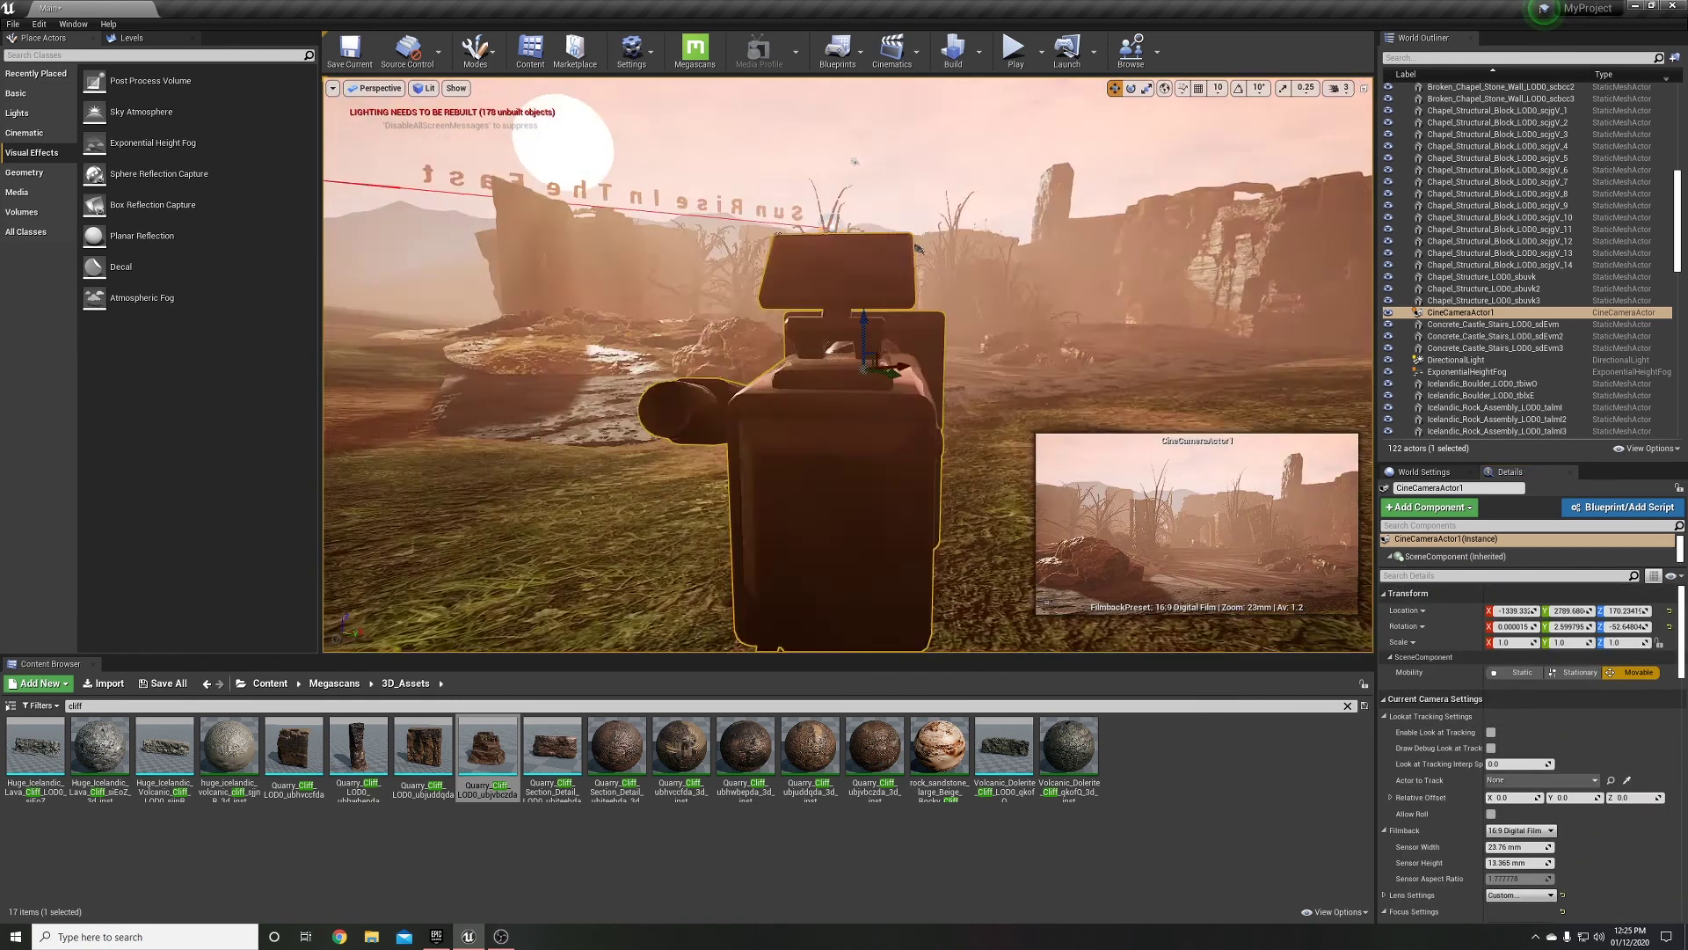
{"action": "right_click_drag", "start_coordinate": [576, 400], "coordinate": [576, 401]}
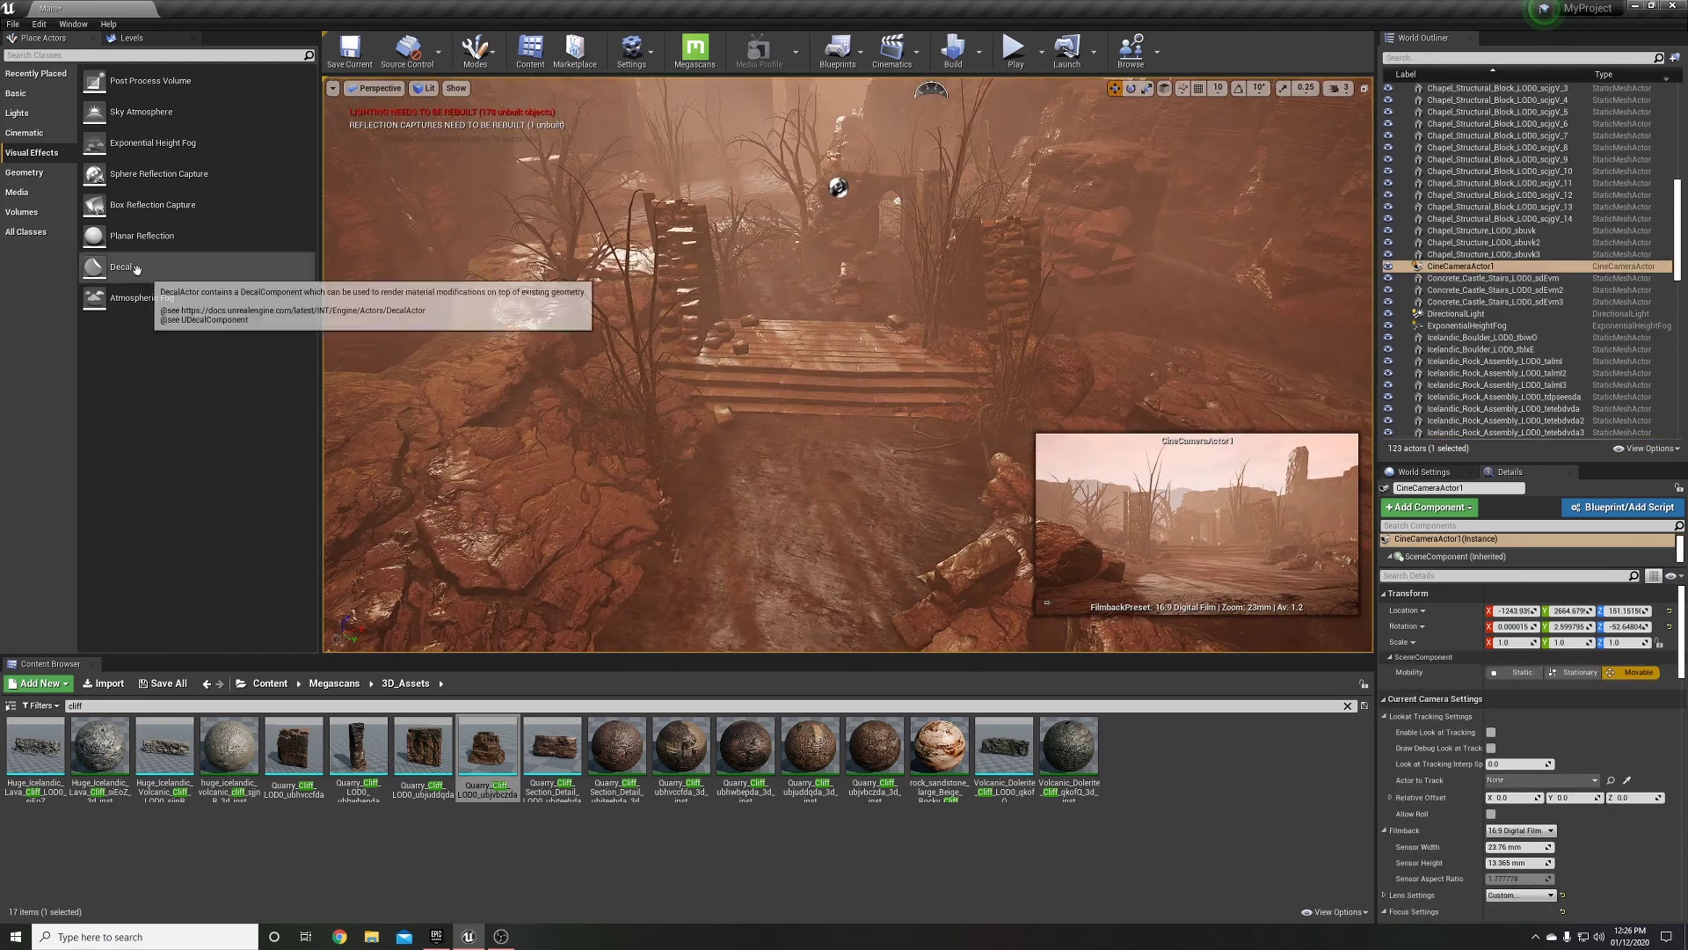
{"action": "left_click", "coordinate": [21, 212]}
Place a Post Process Volume and settle its Exposure Compensation at -0.4
{"action": "left_click_drag", "start_coordinate": [150, 514], "coordinate": [800, 379]}
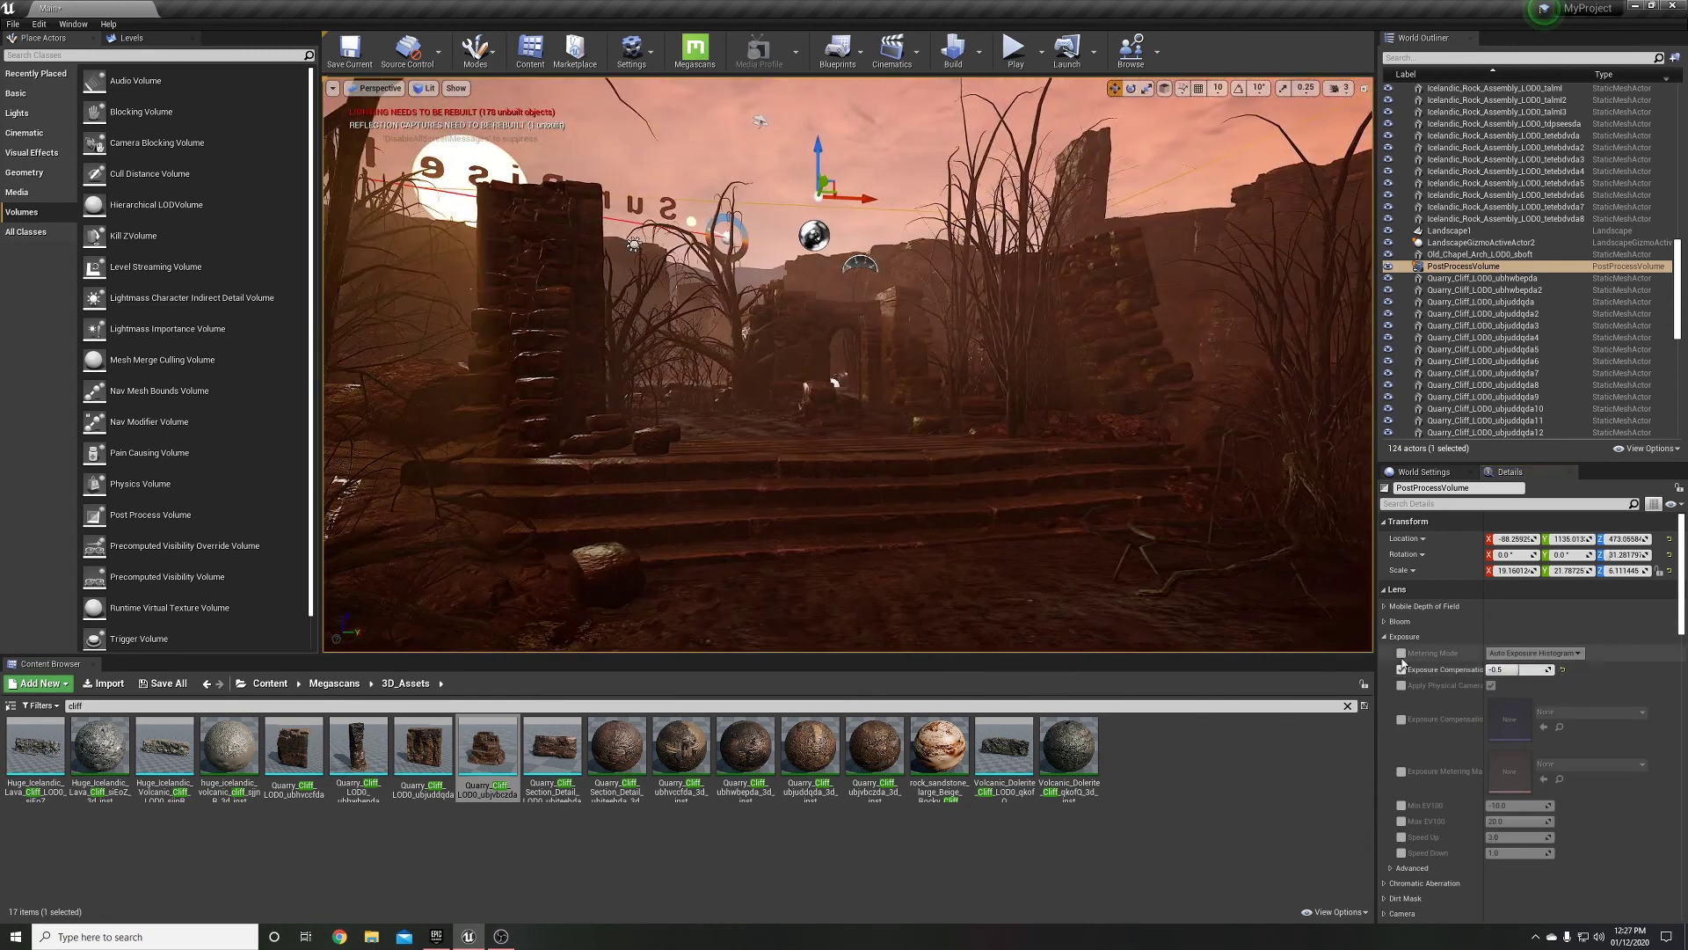
{"action": "key", "text": "BackSpace"}
{"action": "type", "text": "2"}
{"action": "key", "text": "Return"}
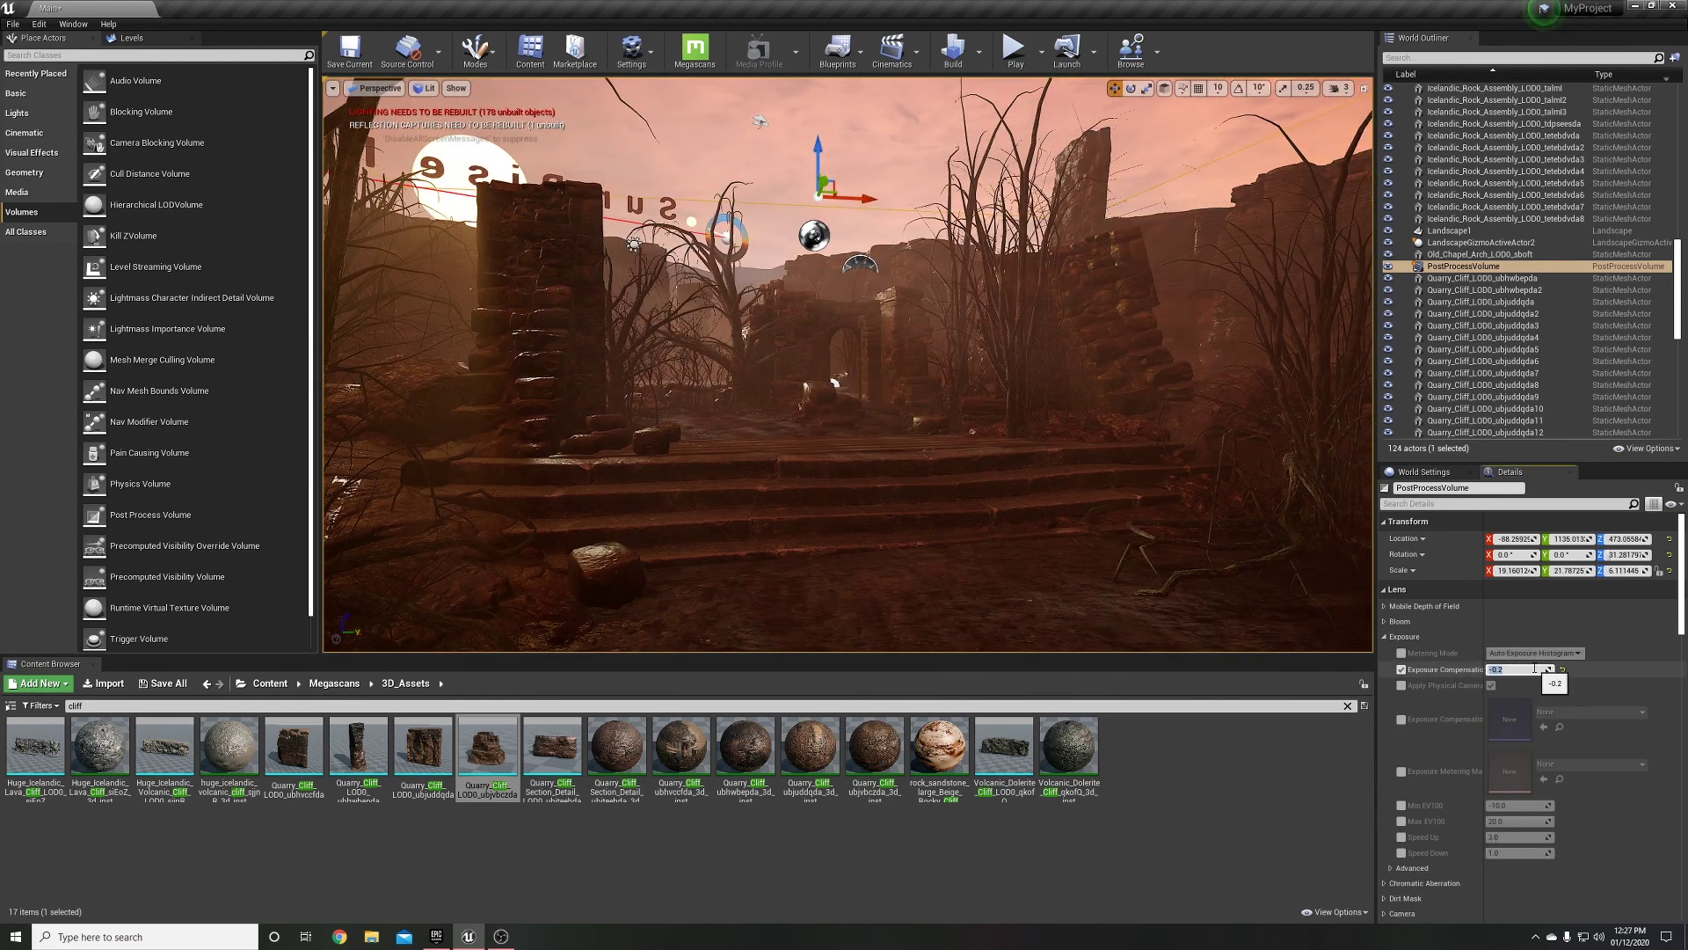
{"action": "type", "text": "-1"}
{"action": "left_click_drag", "start_coordinate": [1535, 670], "coordinate": [1527, 670]}
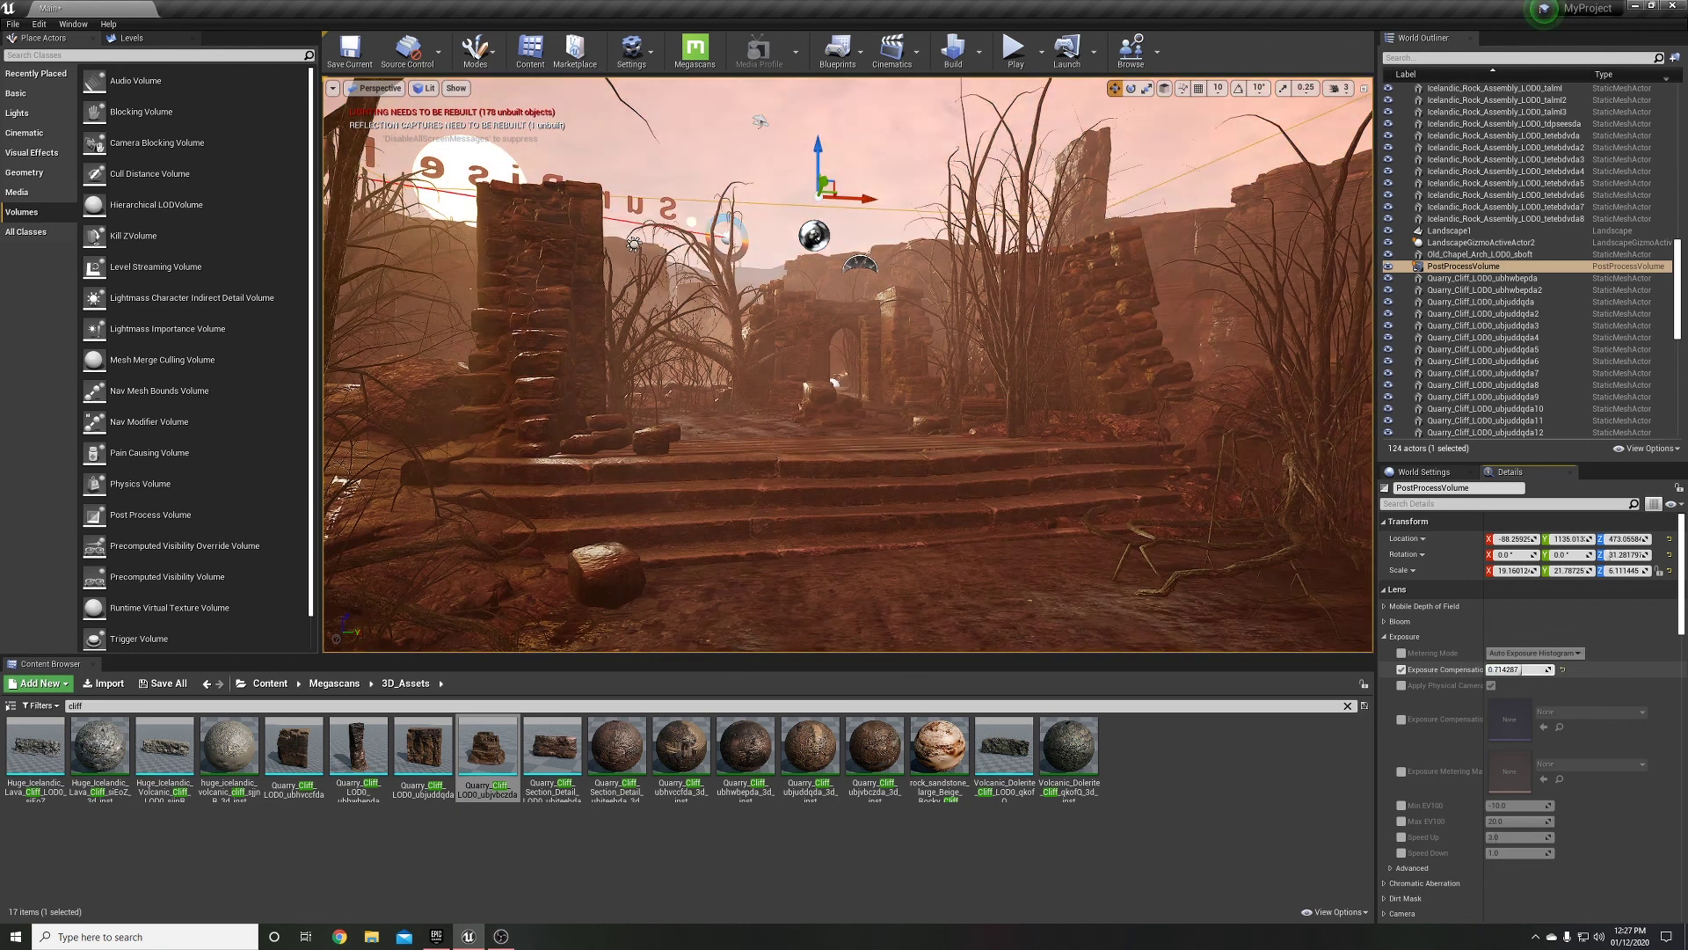
{"action": "left_click", "coordinate": [1528, 670]}
{"action": "type", "text": "0.1"}
{"action": "key", "text": "Return"}
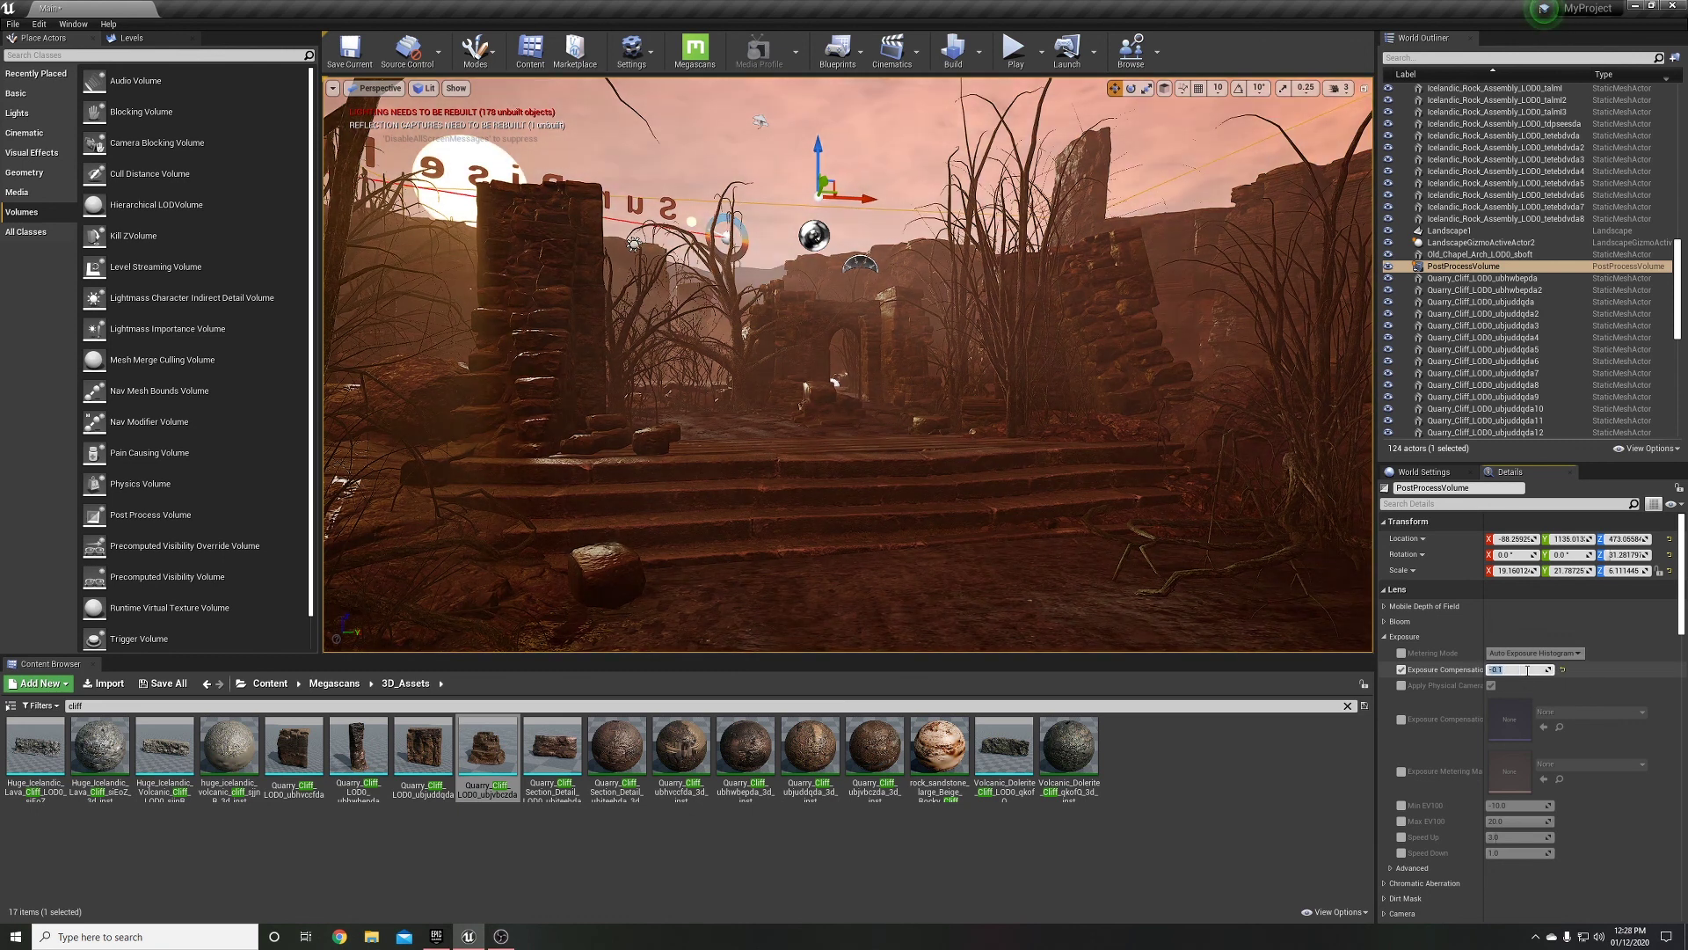
{"action": "key", "text": "Return"}
Set the volume's Bloom threshold to -1.0 and lens flare intensity to 0.5
{"action": "left_click", "coordinate": [1384, 621]}
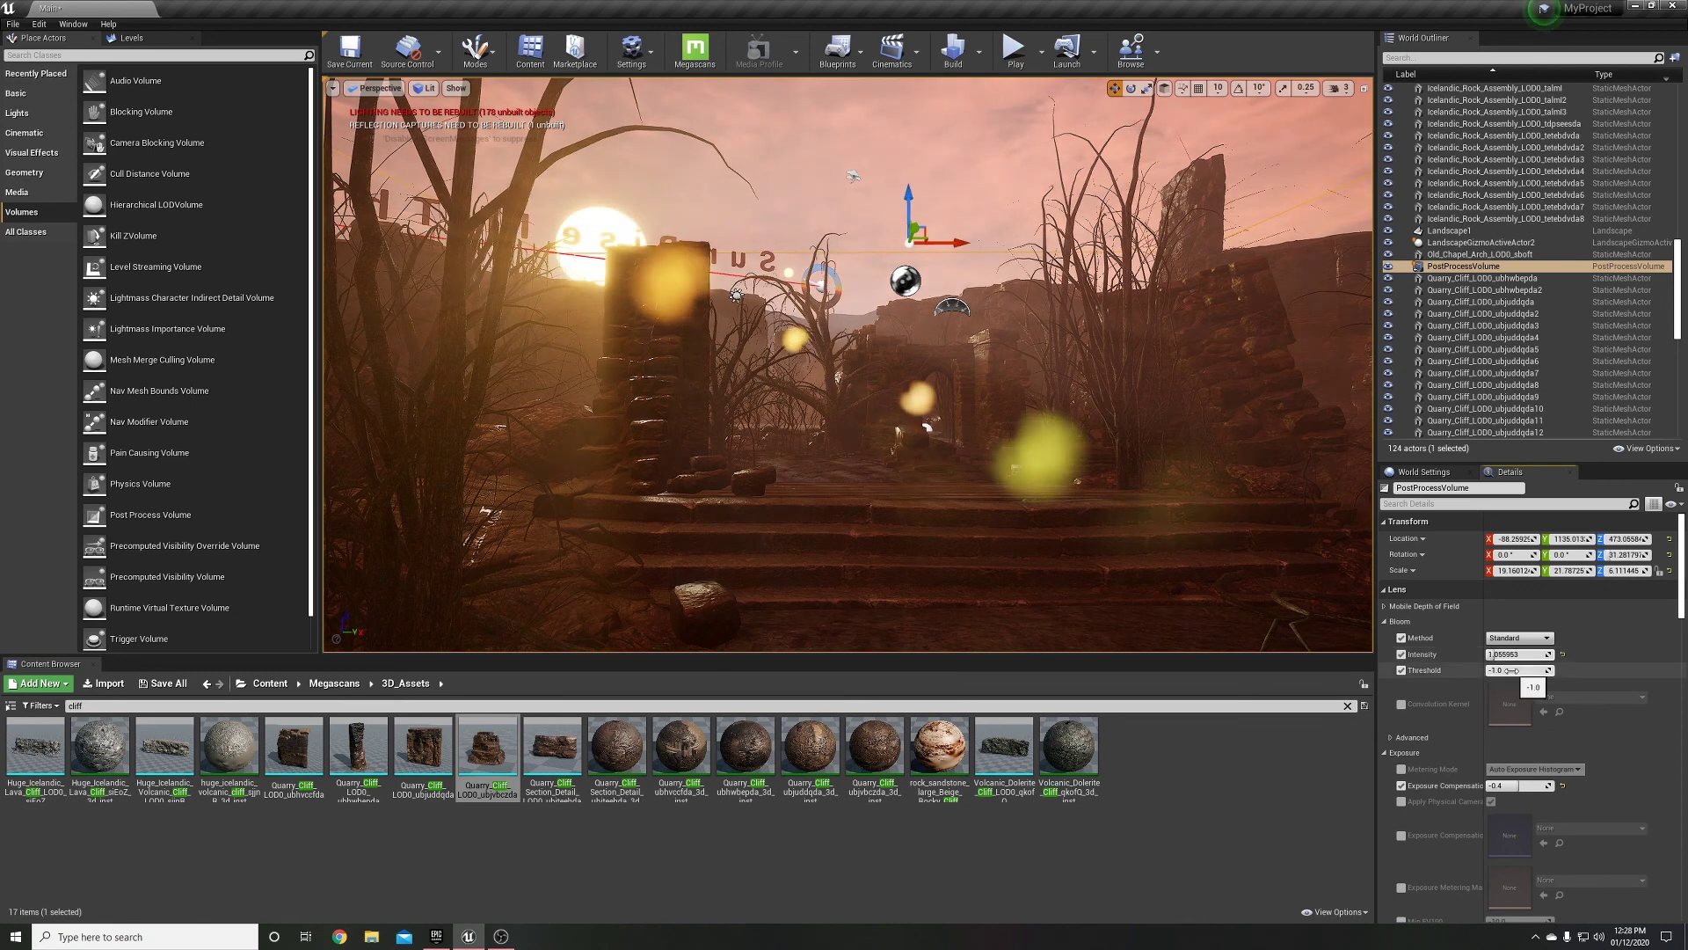
{"action": "right_click_drag", "start_coordinate": [1011, 422], "coordinate": [1059, 461]}
{"action": "scroll", "coordinate": [1602, 785], "scroll_direction": "down", "scroll_amount": 5}
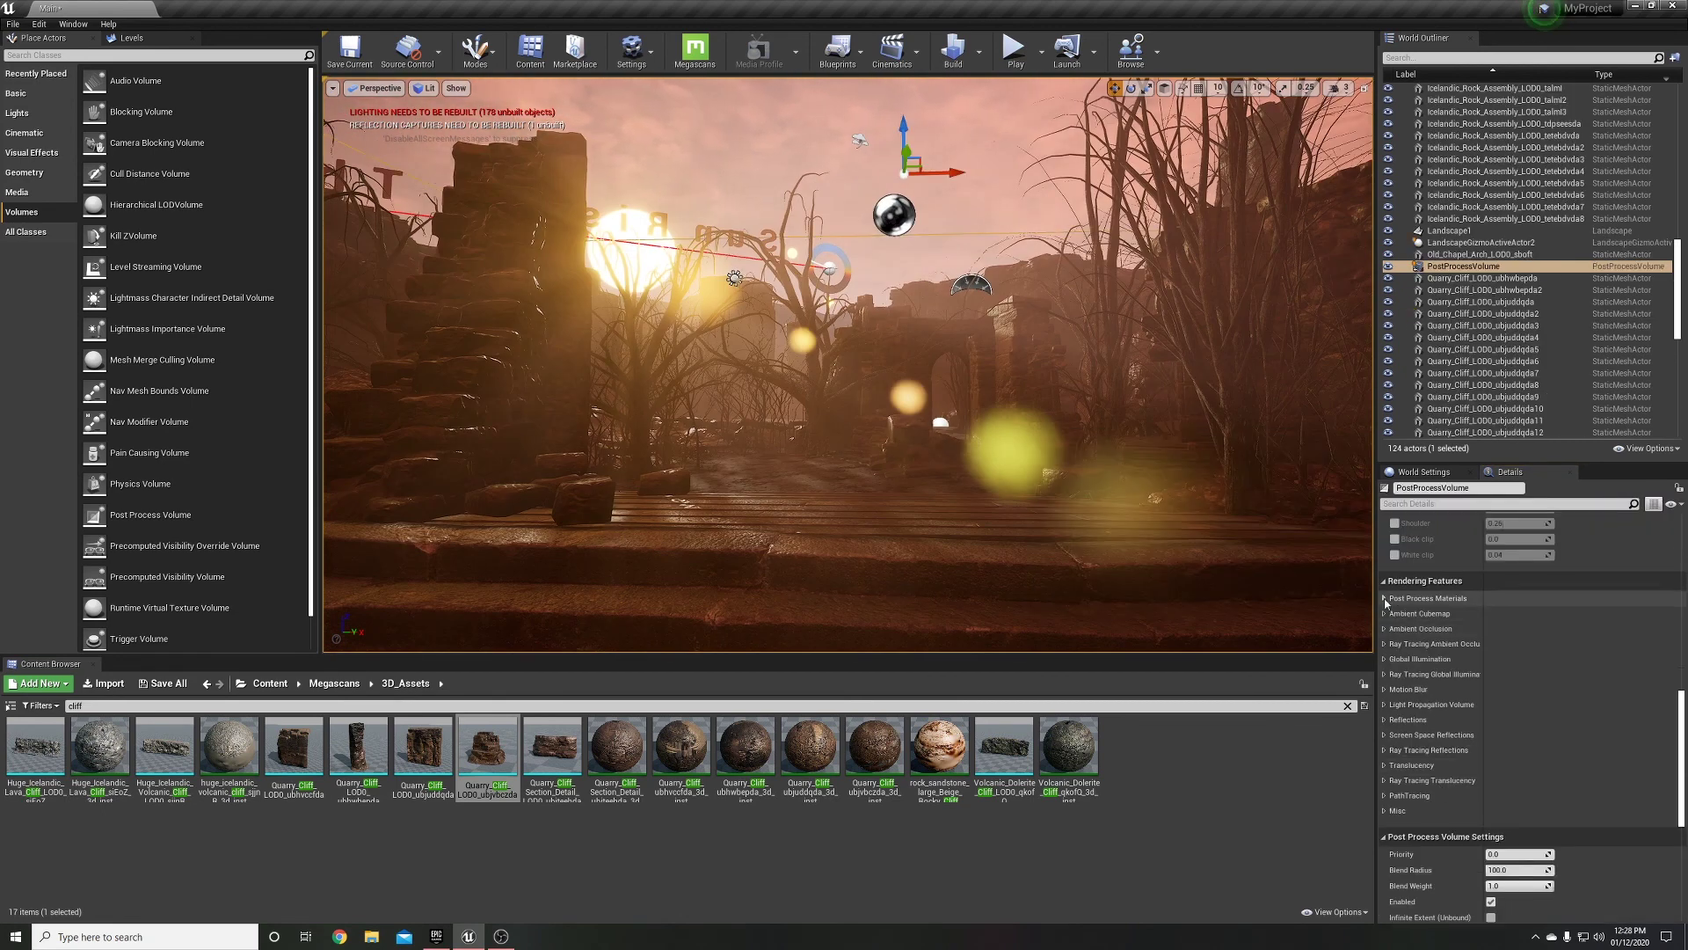
{"action": "scroll", "coordinate": [1475, 773], "scroll_direction": "down", "scroll_amount": 5}
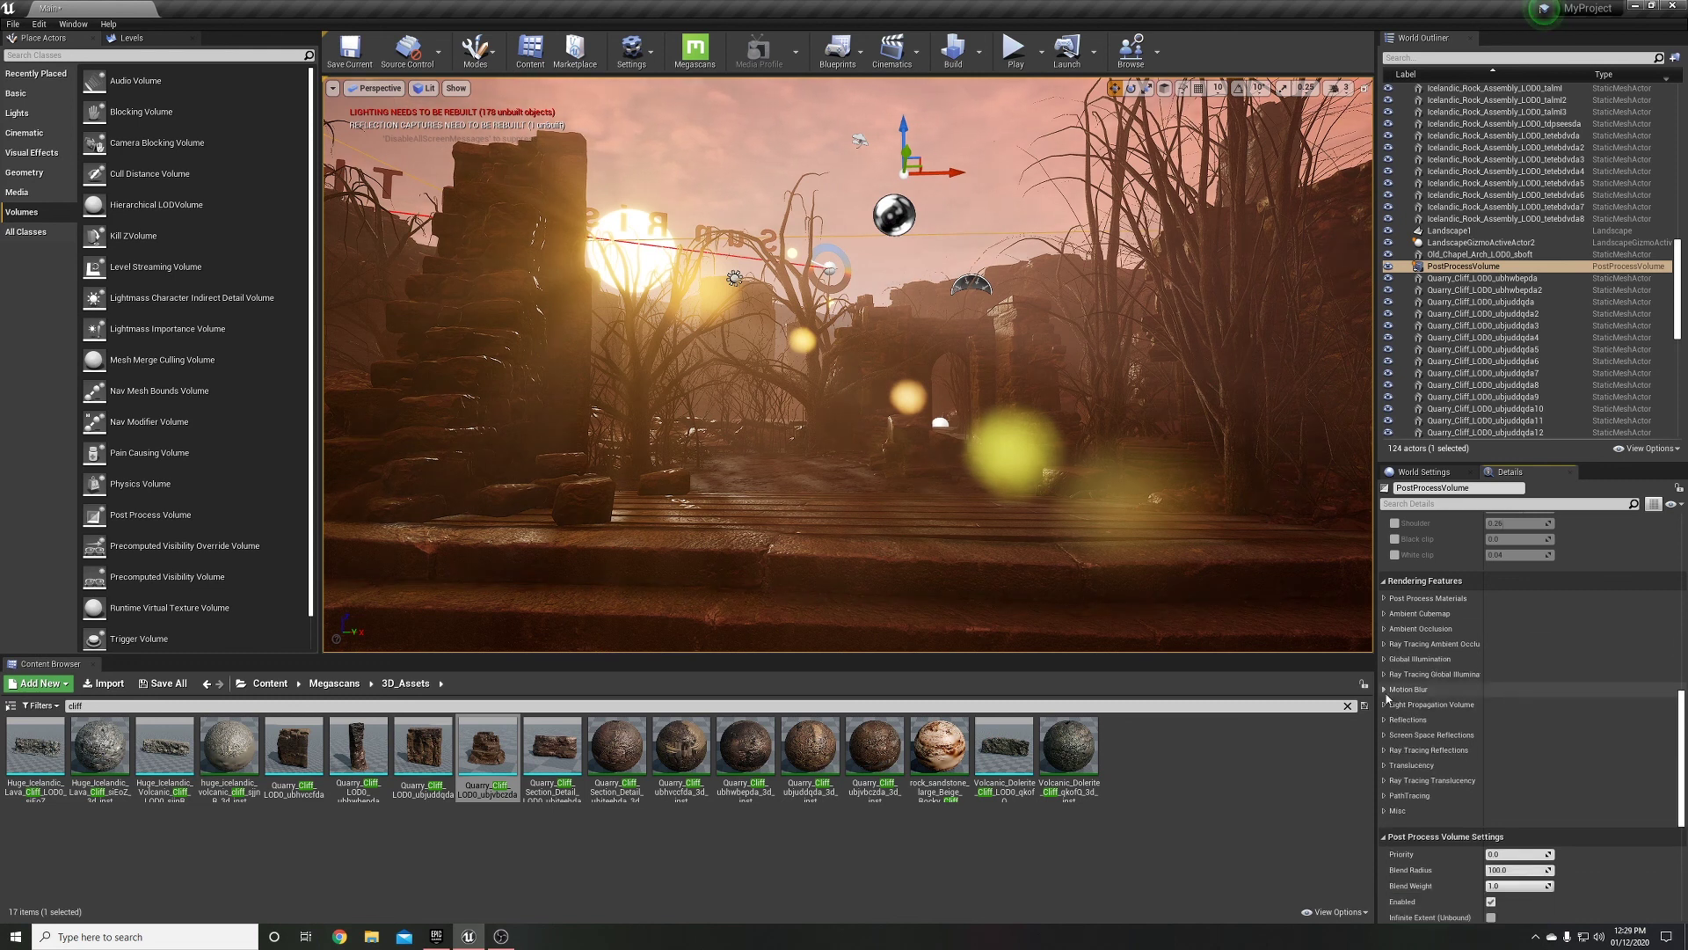
{"action": "scroll", "coordinate": [1431, 644], "scroll_direction": "up", "scroll_amount": 10}
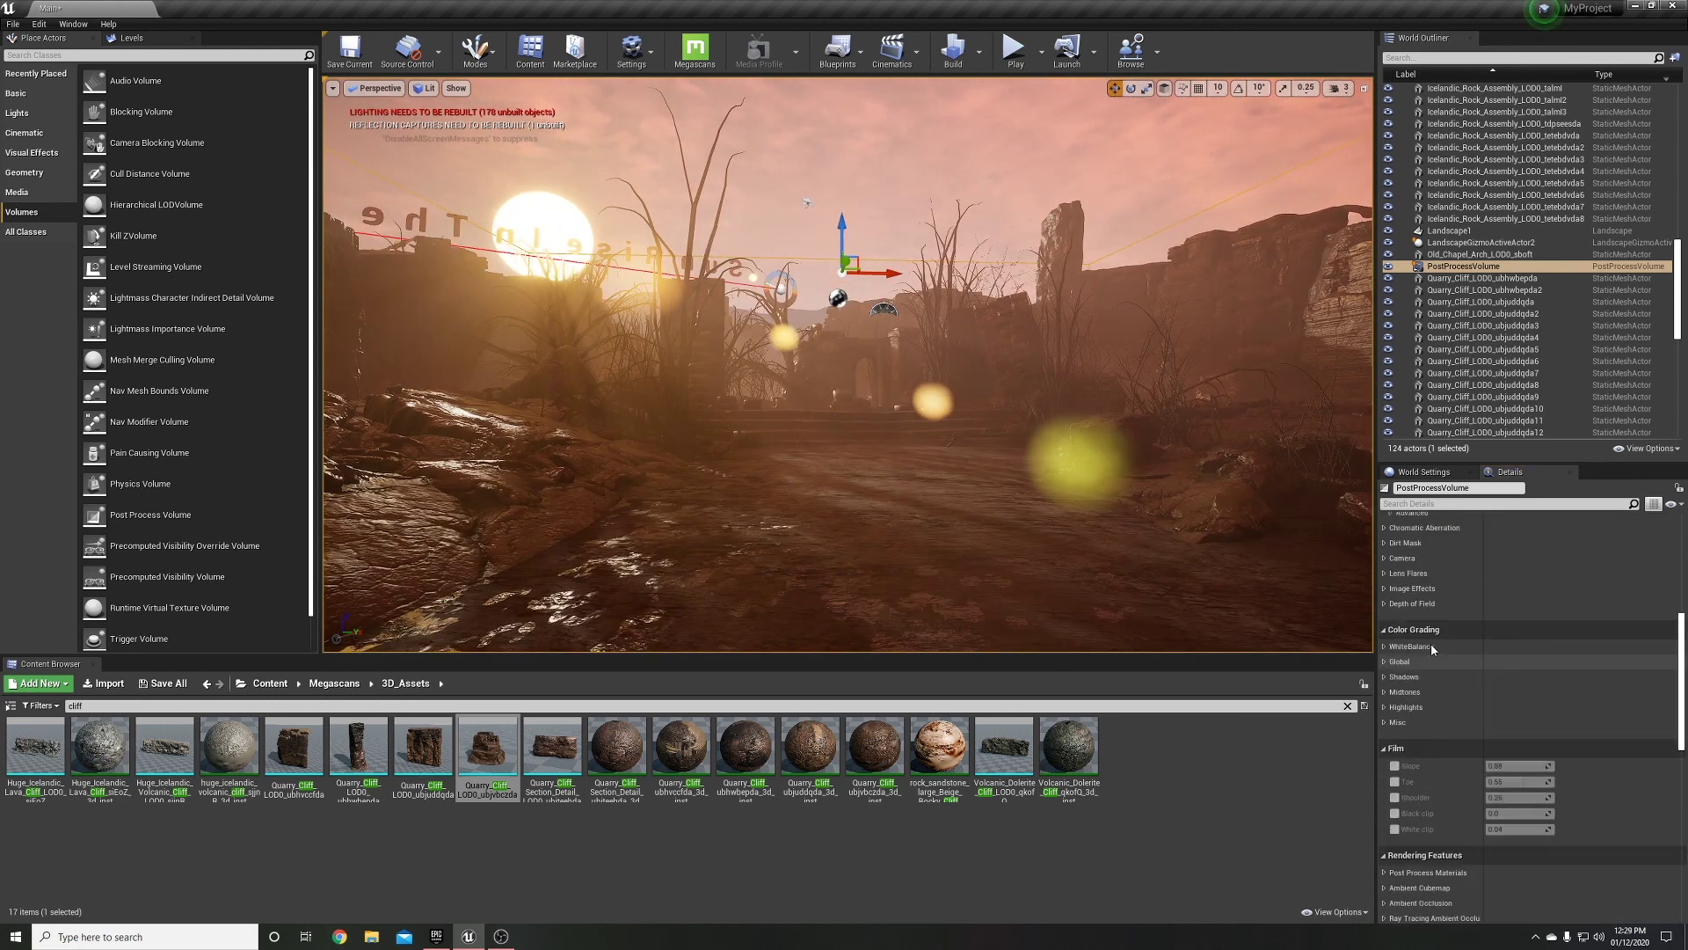
{"action": "left_click_drag", "start_coordinate": [1494, 742], "coordinate": [1521, 742]}
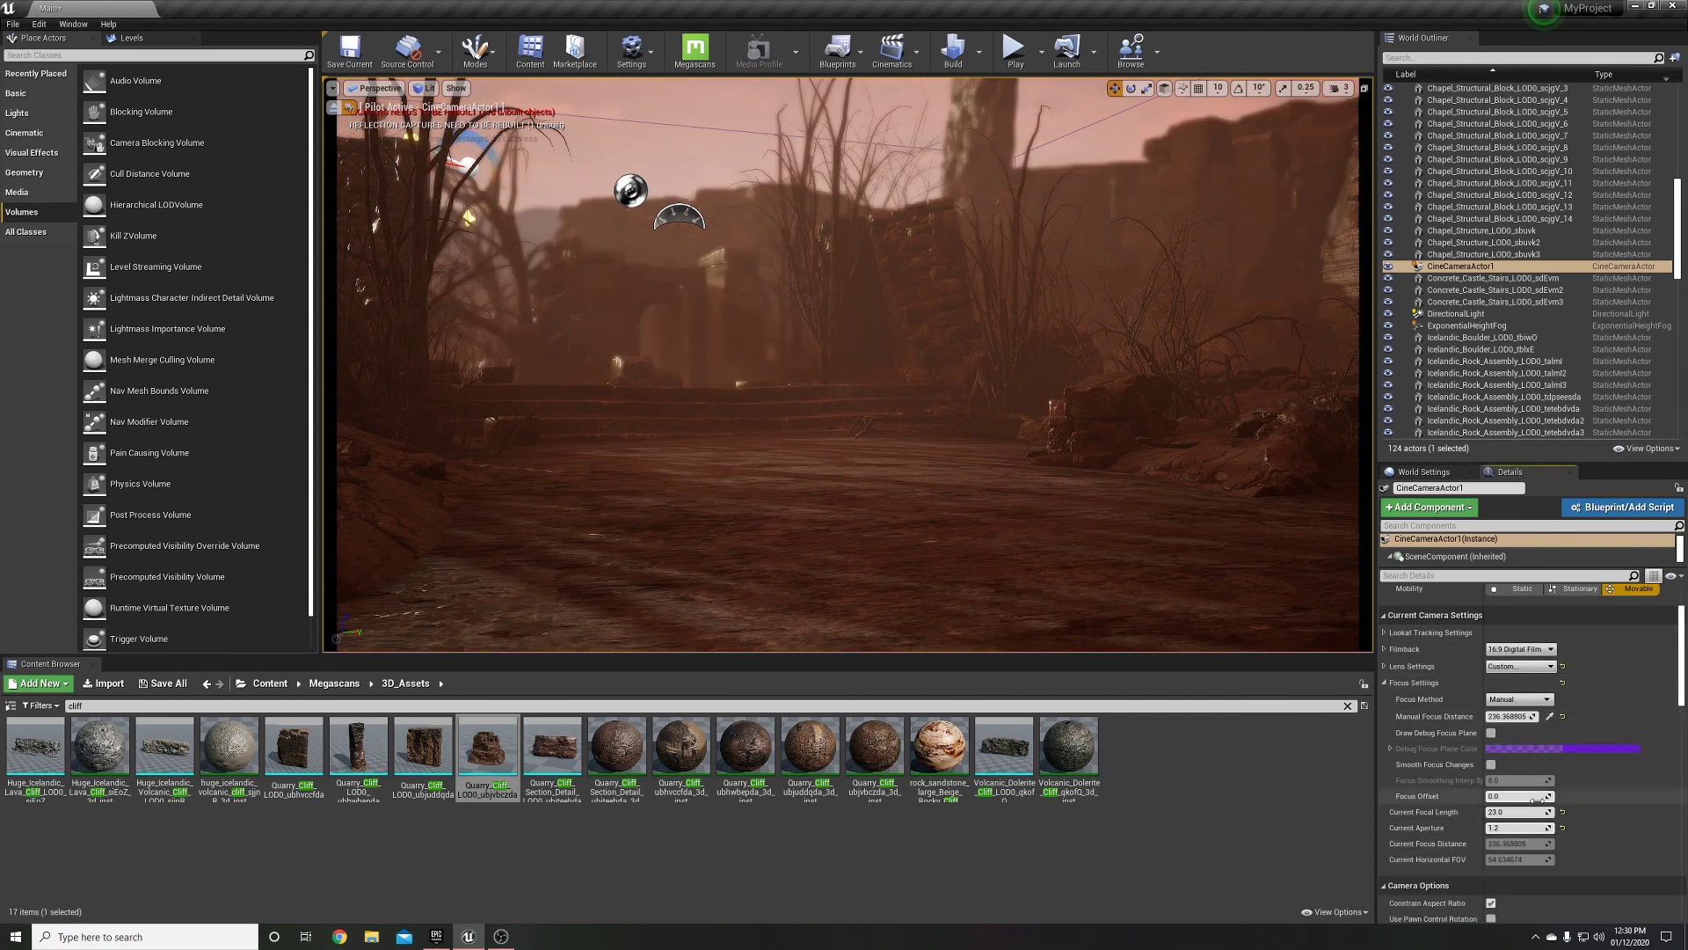
Set CineCameraActor1's Depth of Field Focus Method to Manual, focusing about 702 on the ruined pillar
{"action": "scroll", "coordinate": [1529, 835], "scroll_direction": "down", "scroll_amount": 10}
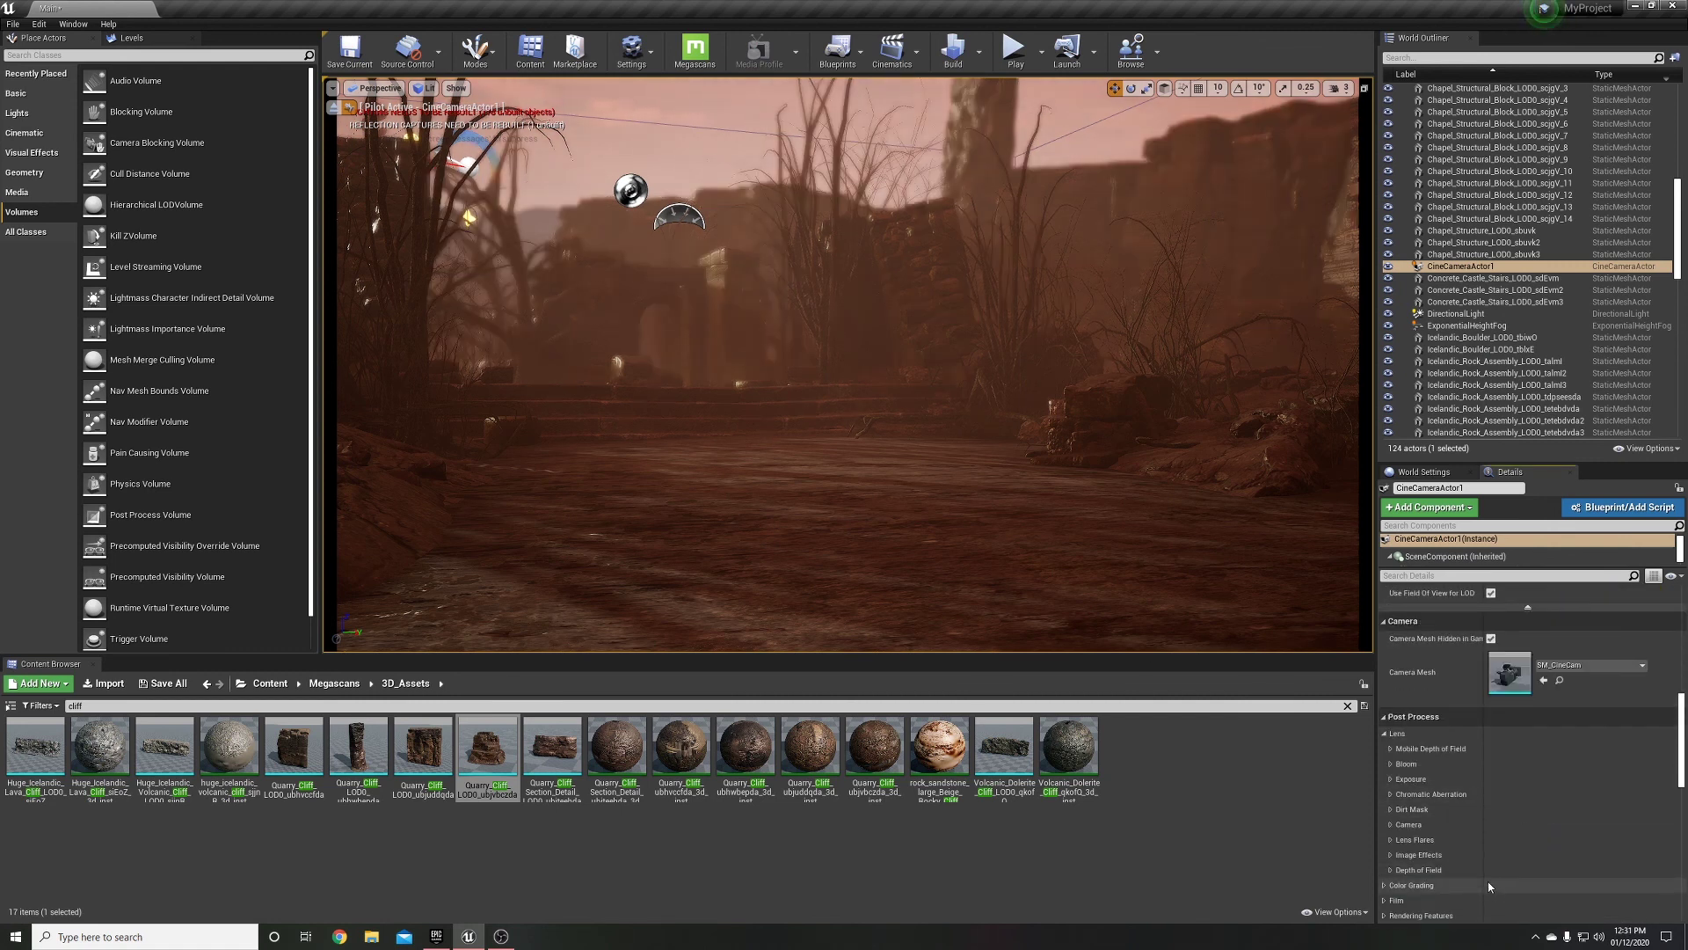
{"action": "scroll", "coordinate": [1489, 883], "scroll_direction": "down", "scroll_amount": 2}
{"action": "left_click", "coordinate": [1416, 808]}
{"action": "scroll", "coordinate": [1406, 791], "scroll_direction": "down", "scroll_amount": 1}
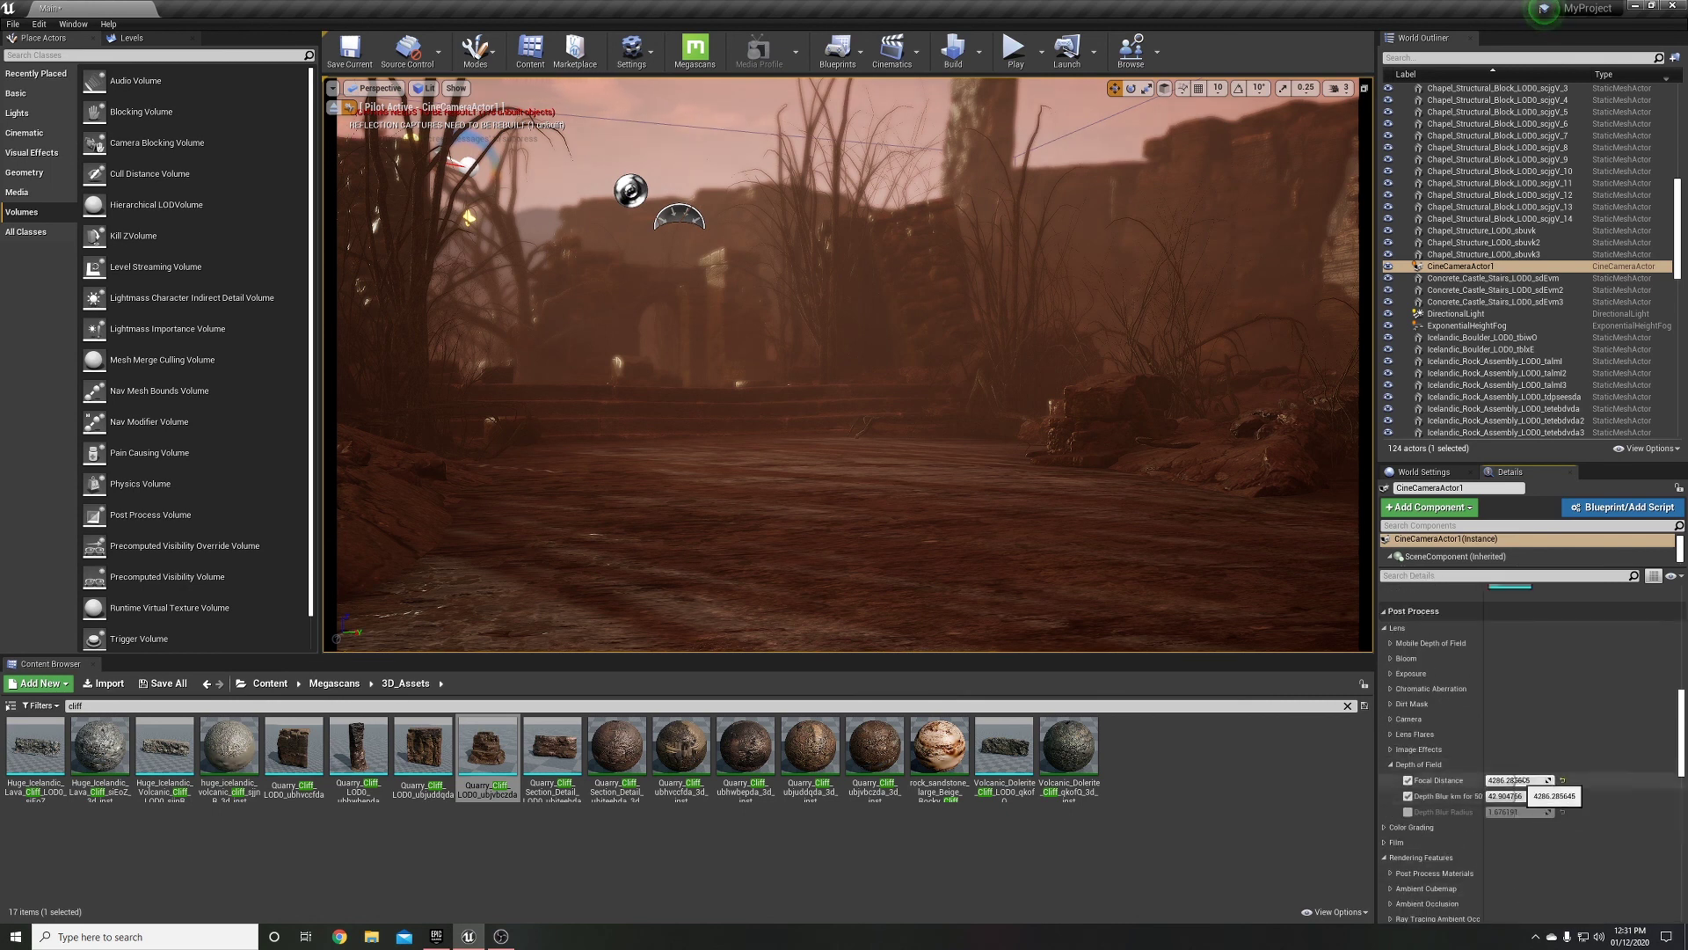
{"action": "scroll", "coordinate": [1408, 783], "scroll_direction": "up", "scroll_amount": 4}
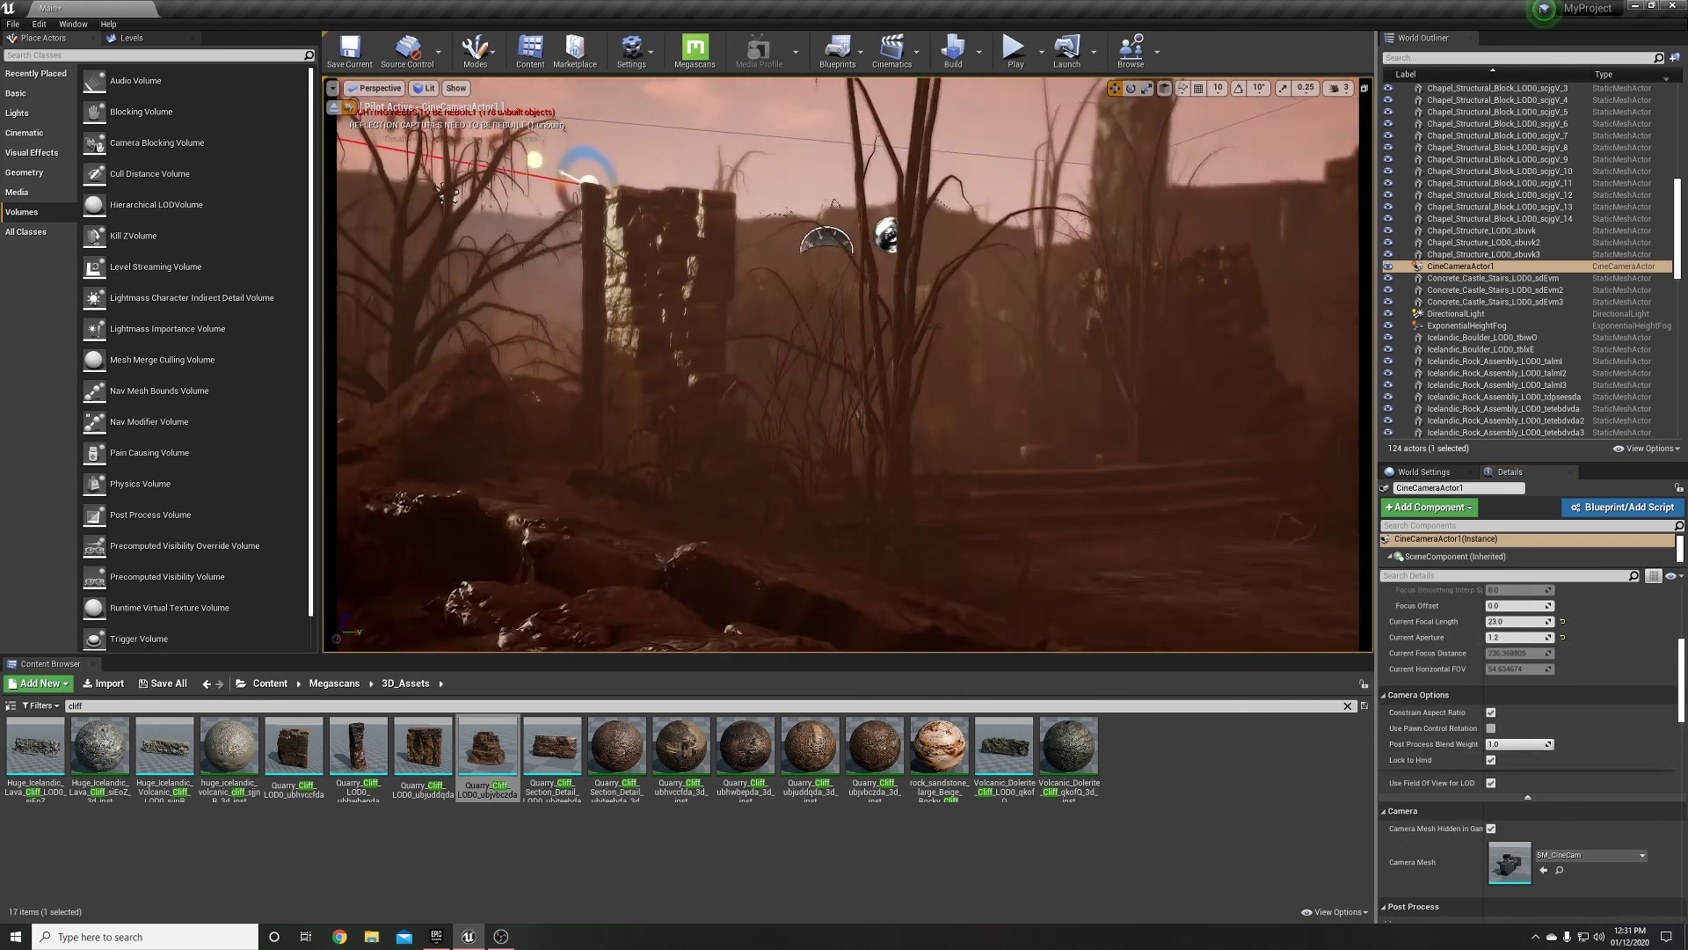
{"action": "scroll", "coordinate": [1629, 758], "scroll_direction": "up", "scroll_amount": 5}
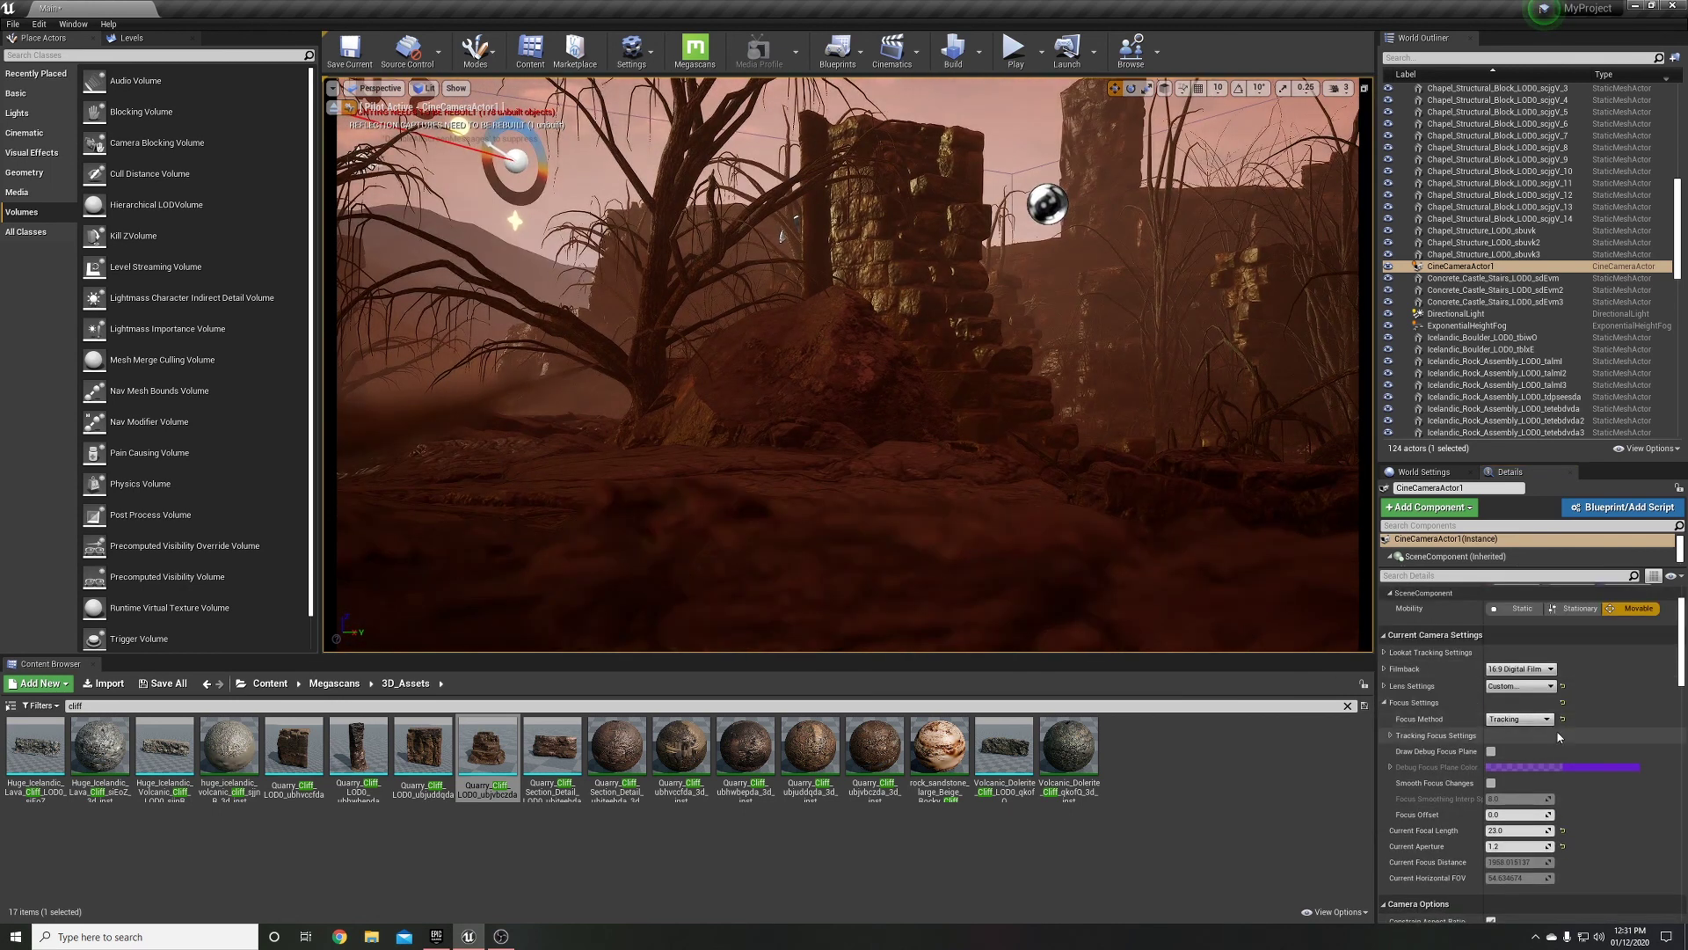
{"action": "scroll", "coordinate": [1629, 758], "scroll_direction": "up", "scroll_amount": 1}
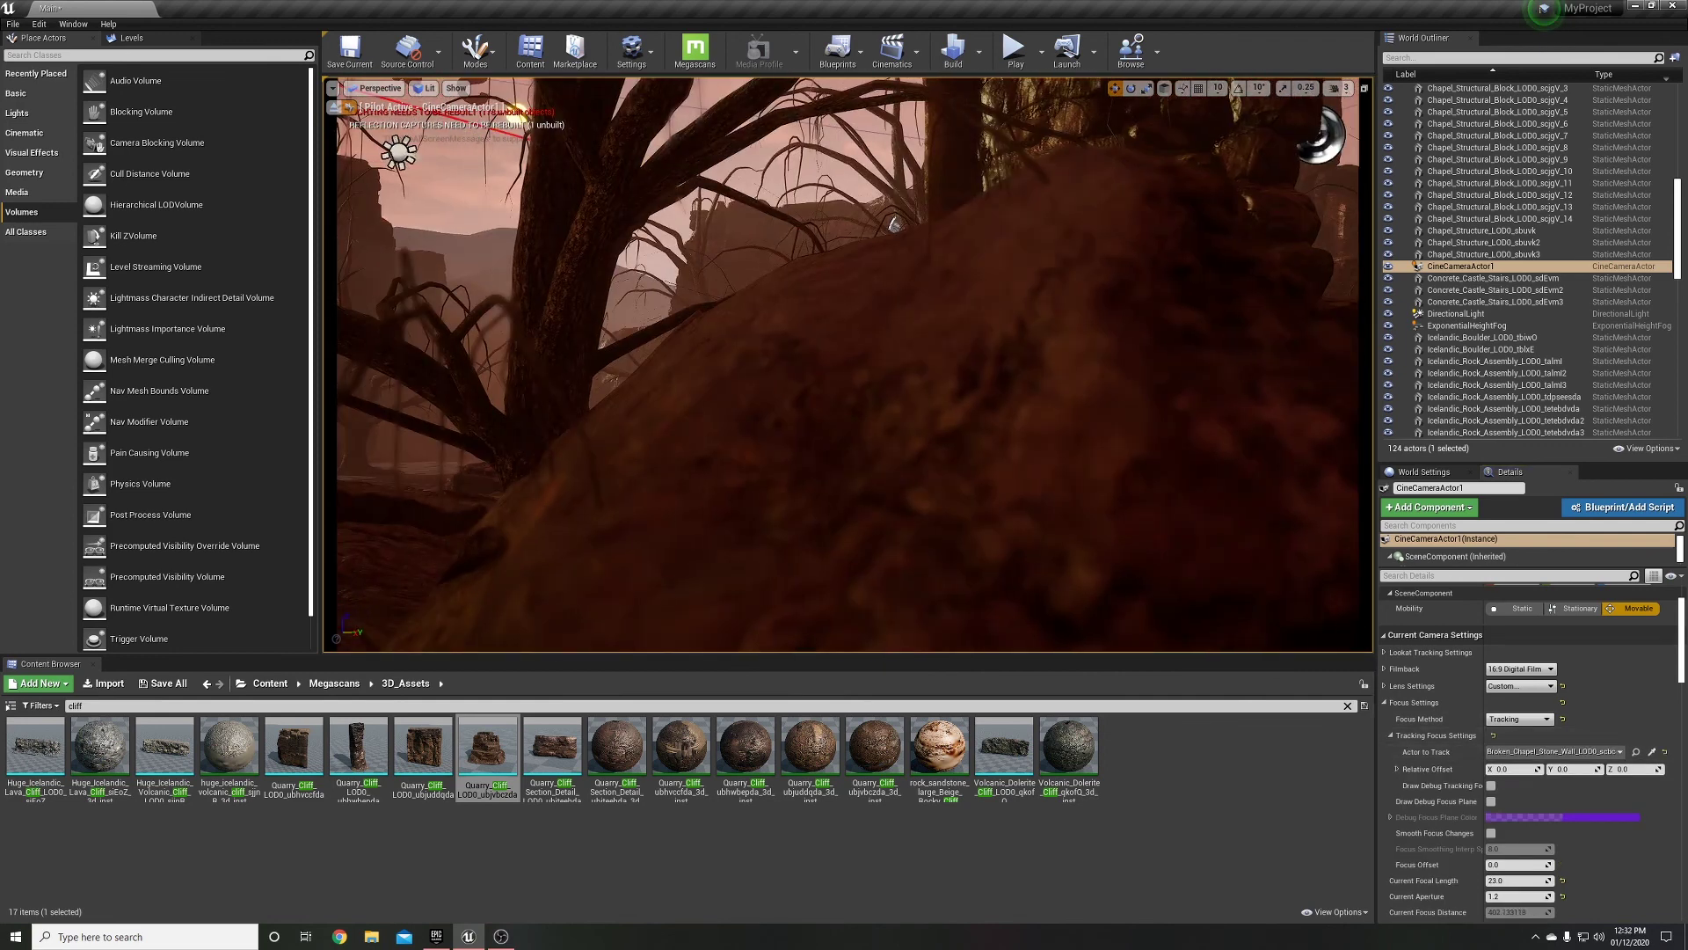
{"action": "left_click", "coordinate": [1514, 738]}
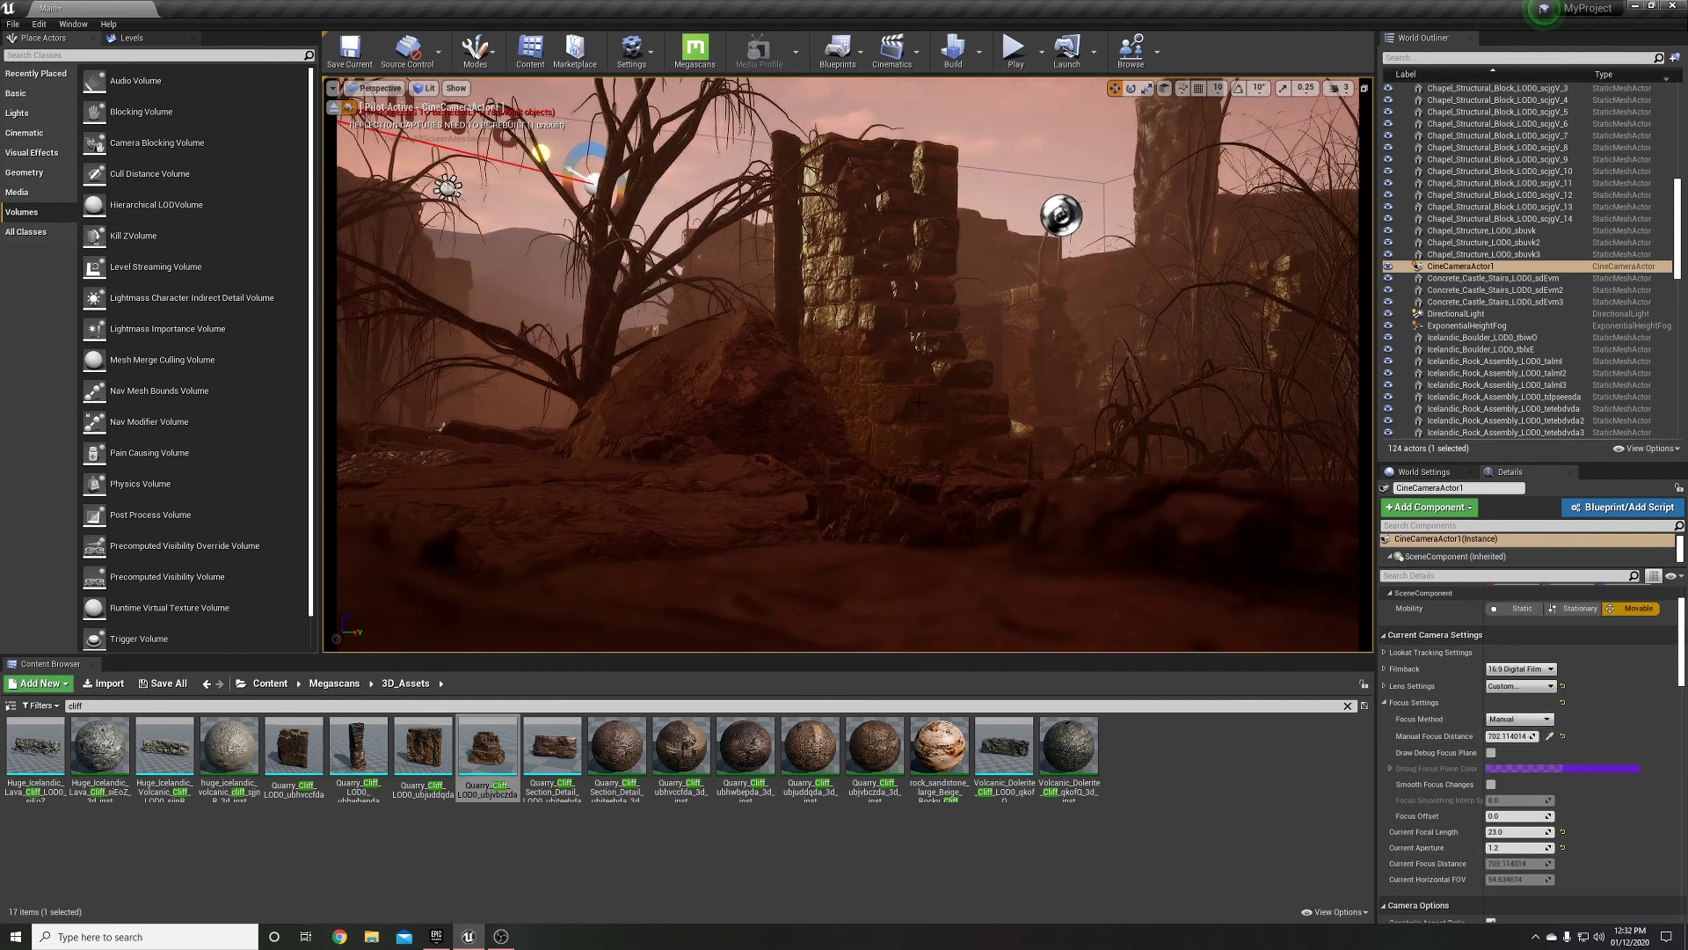